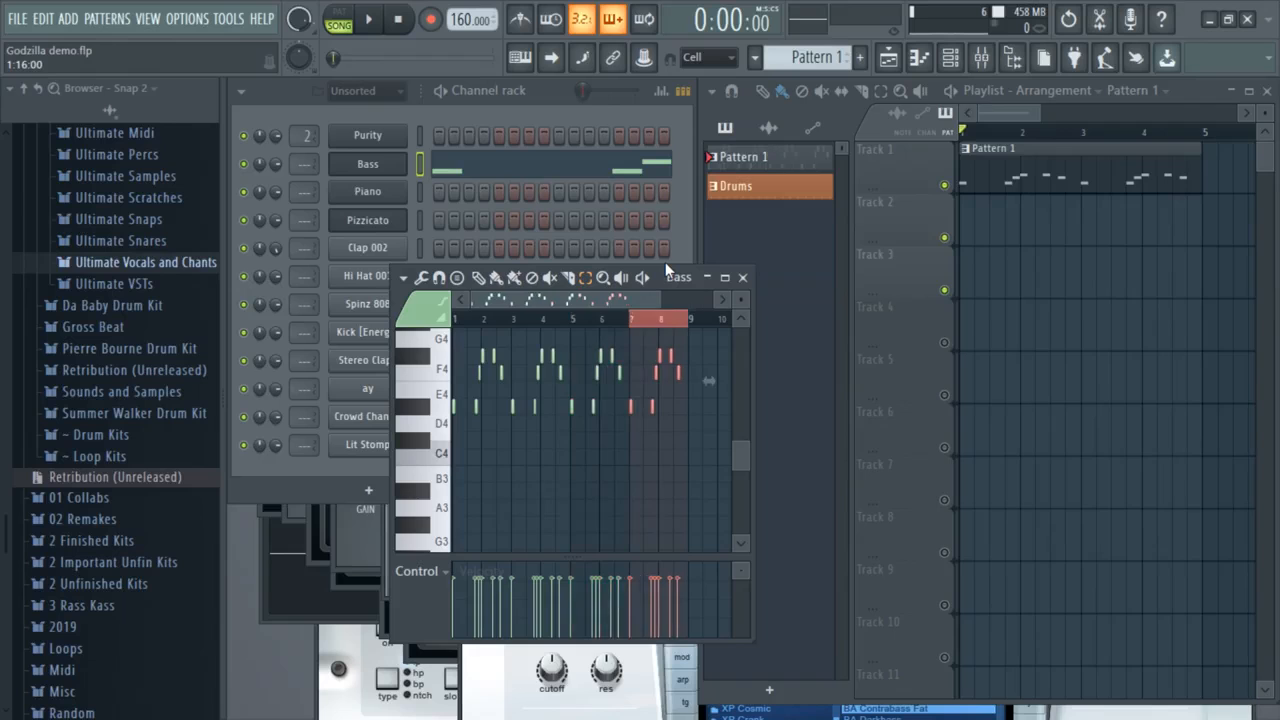
Duplicate the Bass melody phrase until it fills 16 bars of Pattern 1.
key("ctrl+b")
key("ctrl+b")
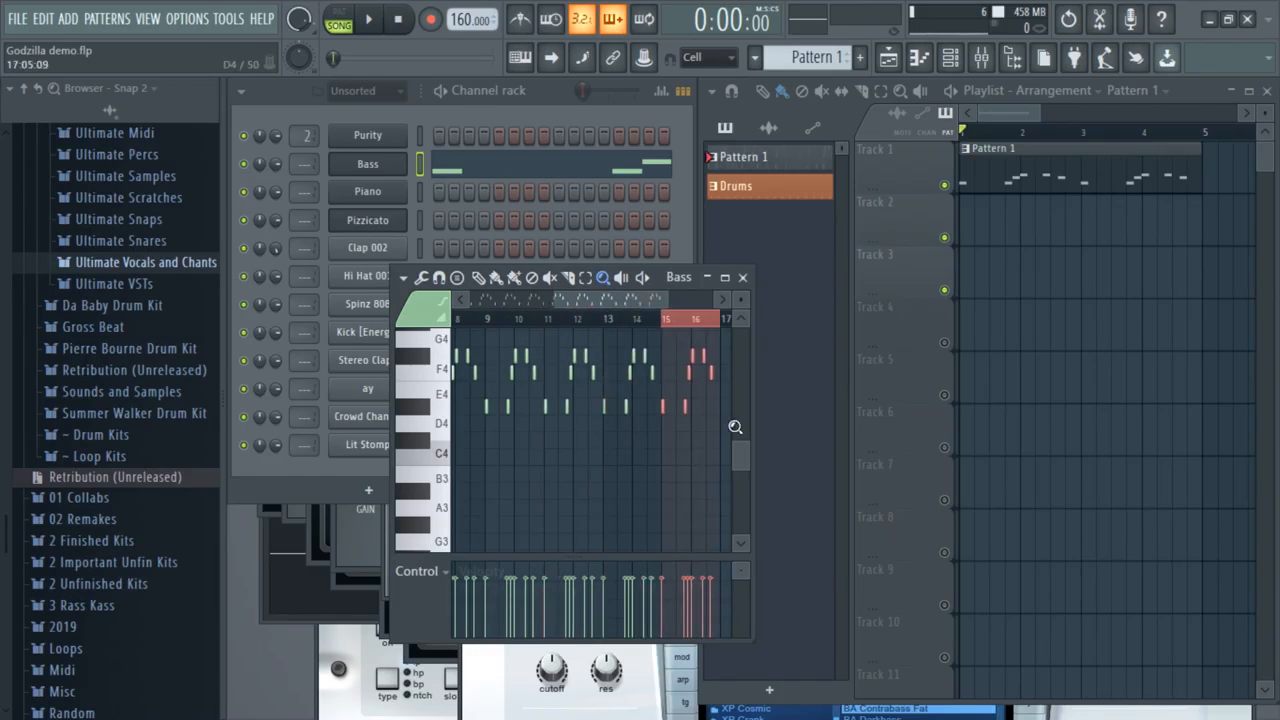
Transpose the Bass notes in bars 9 to 16 up one octave, and play back Pattern 1 to check them.
left_click_drag(722, 431, 143, 376)
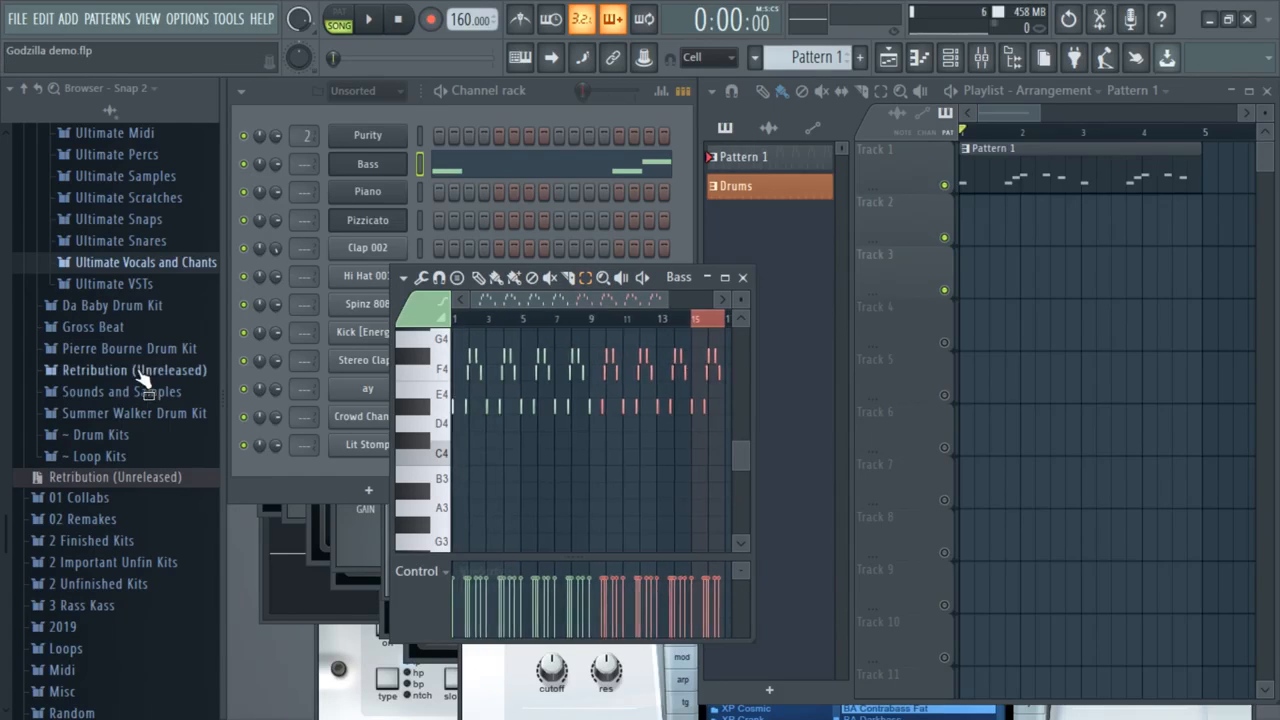
key("ctrl+Up")
scroll(652, 436, "down", 3)
left_click(652, 436, "ctrl")
left_click(644, 280)
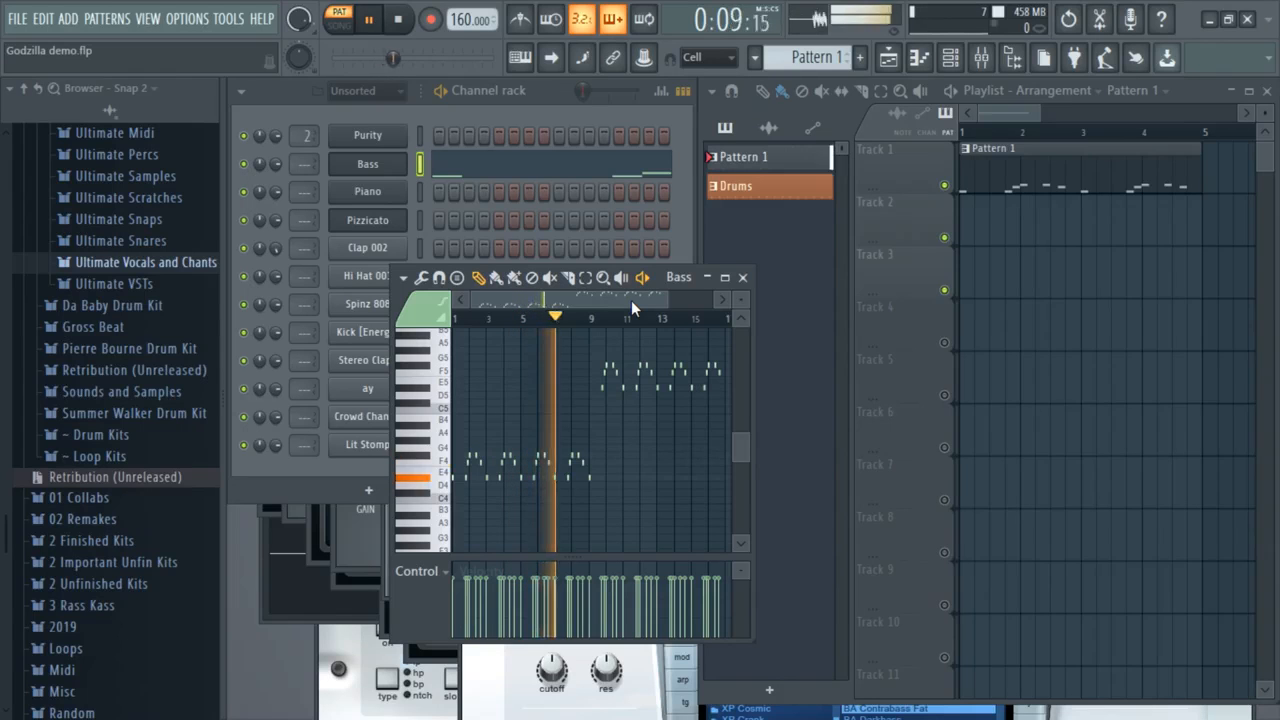
left_click_drag(631, 300, 678, 298)
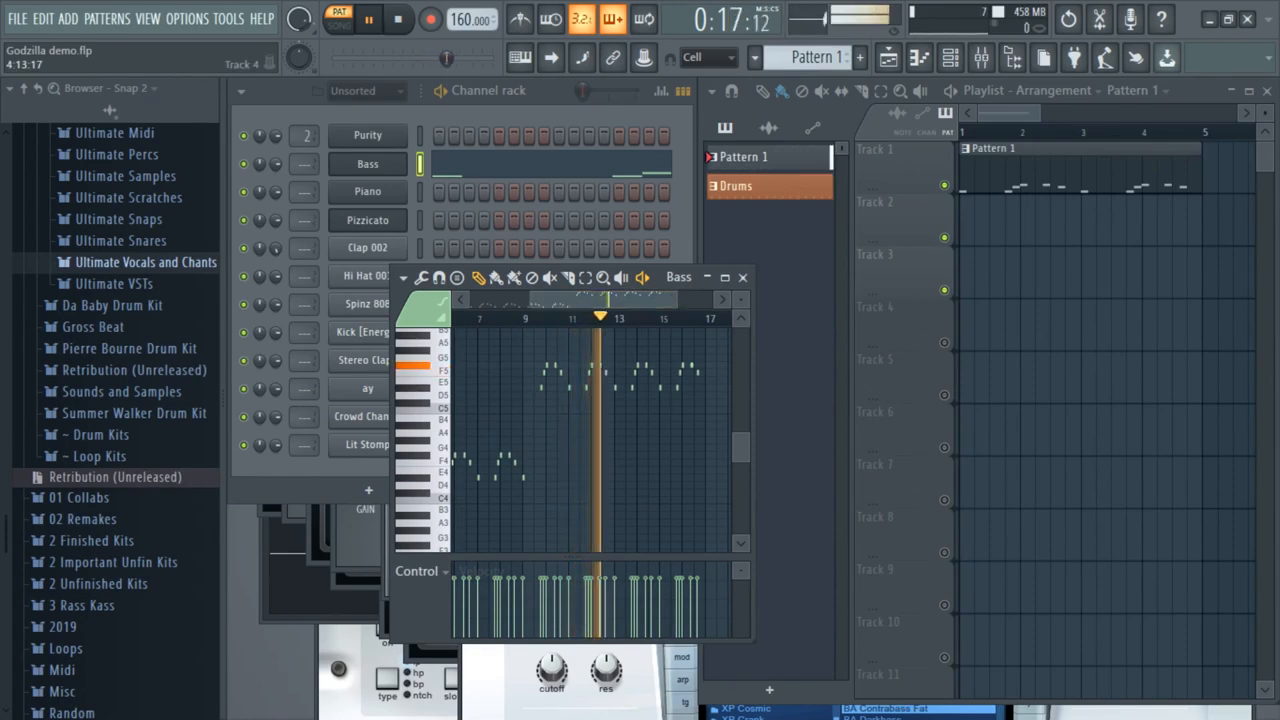
key("space")
Extend the Pattern 1 clip on Track 1 of the playlist to cover bars 1 to 16.
left_click(1080, 225)
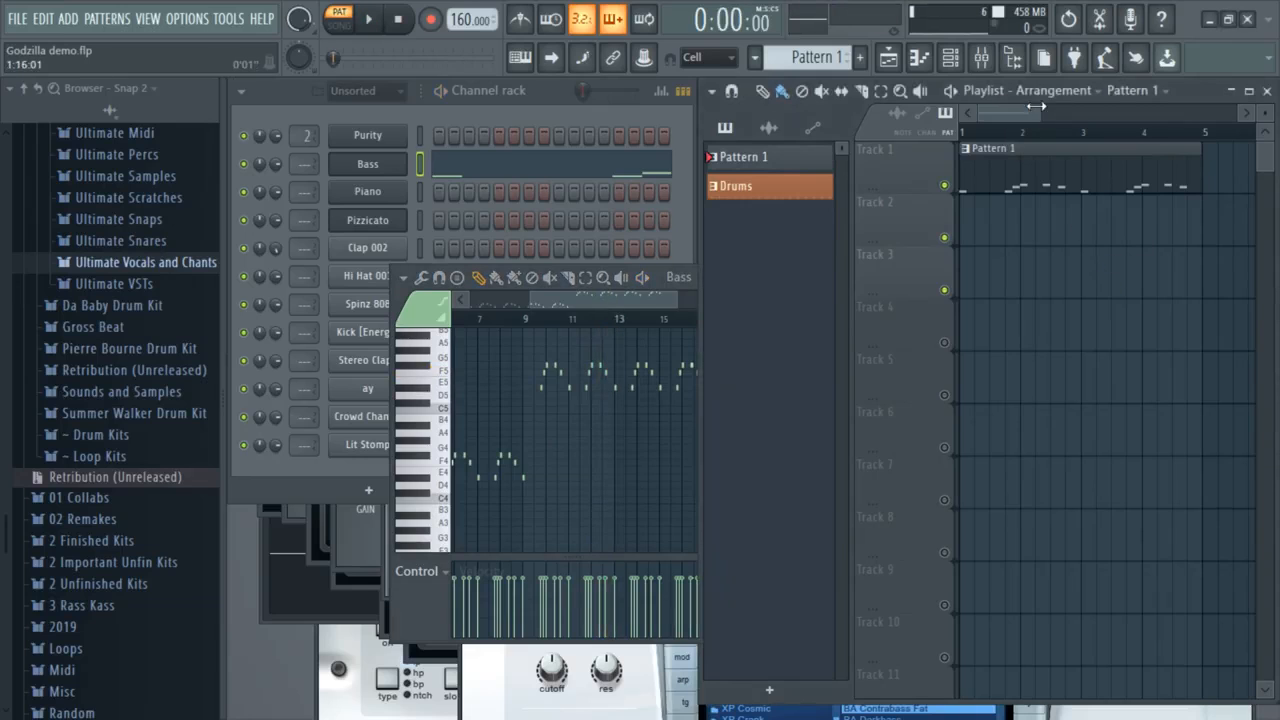
left_click_drag(1036, 106, 1085, 114)
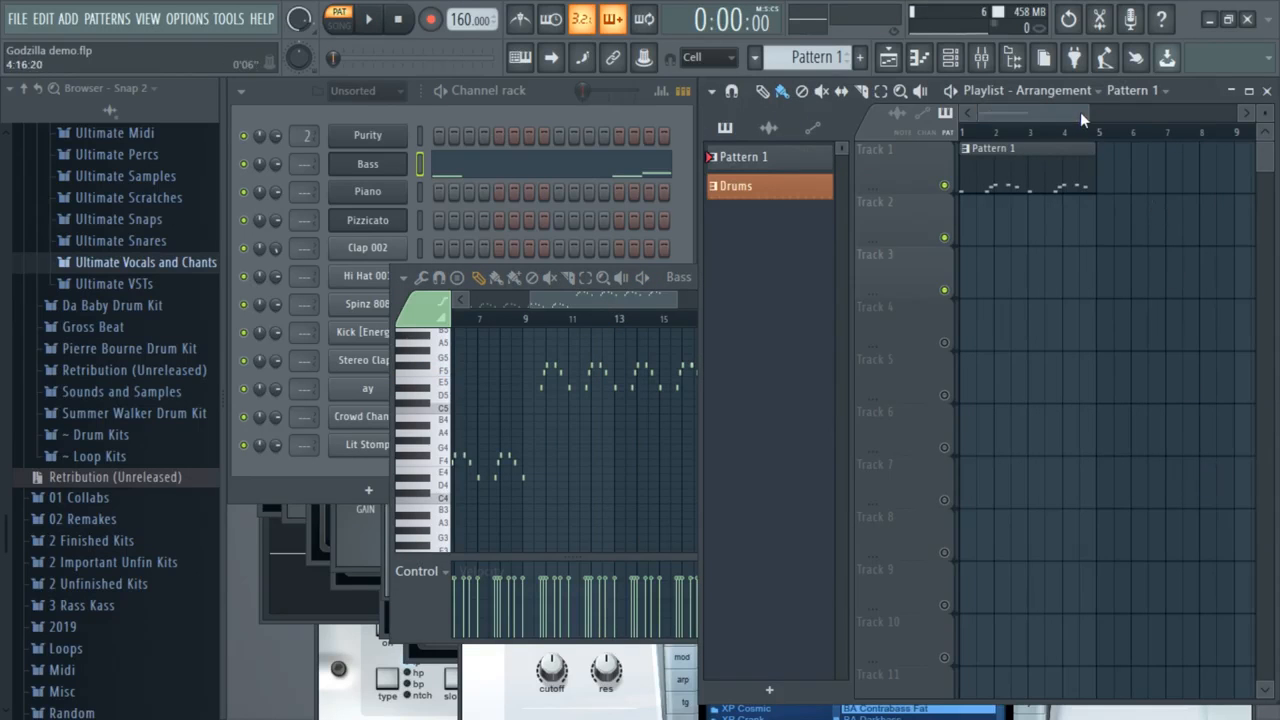
left_click_drag(1088, 113, 1152, 113)
left_click_drag(1045, 175, 985, 175)
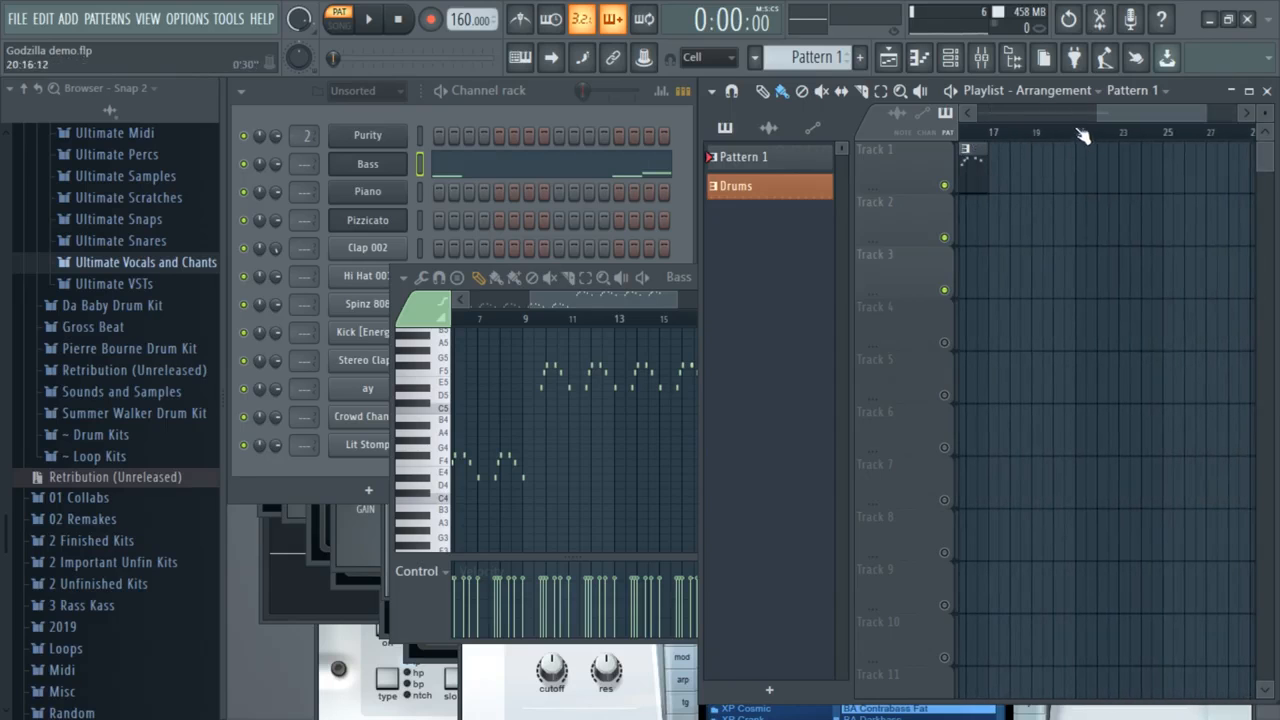
left_click_drag(1128, 111, 1006, 112)
scroll(1100, 152, "down", 3)
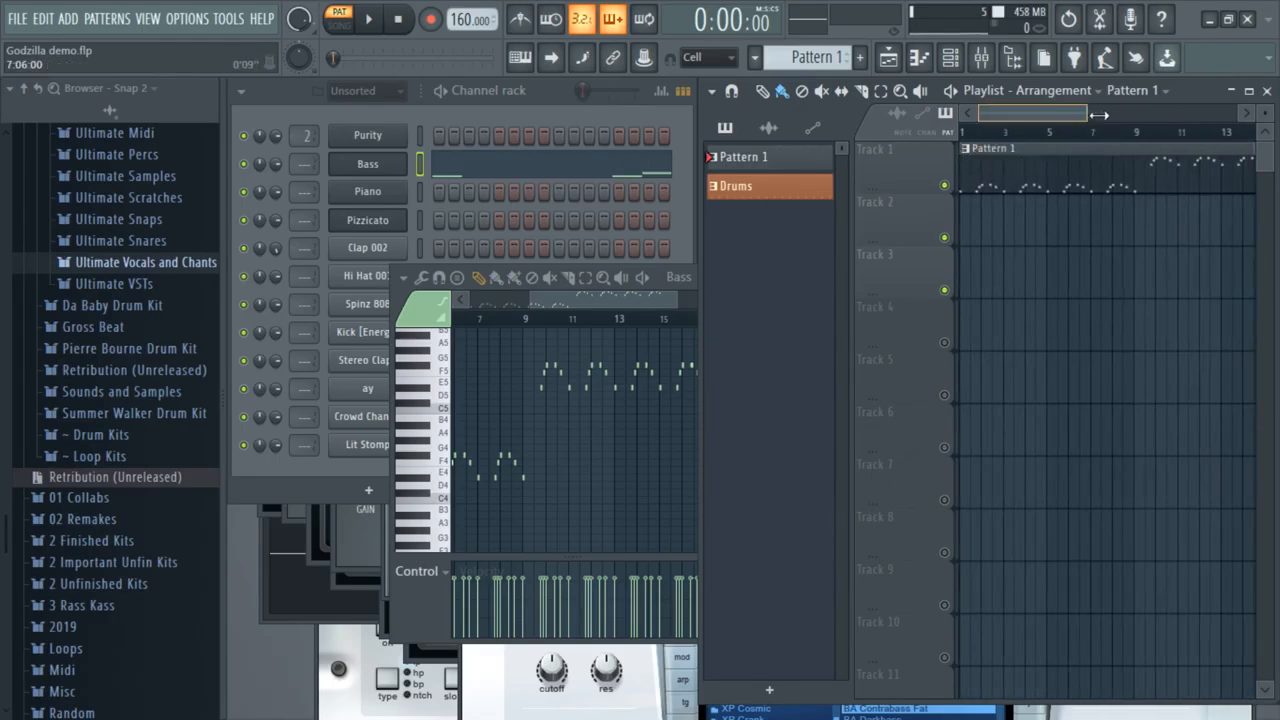
Build an eight-bar Pattern 3 at bar 9 of Track 2 from C5 kicks at bar 1 and late in bar 2, repeated every two bars.
left_click(551, 99)
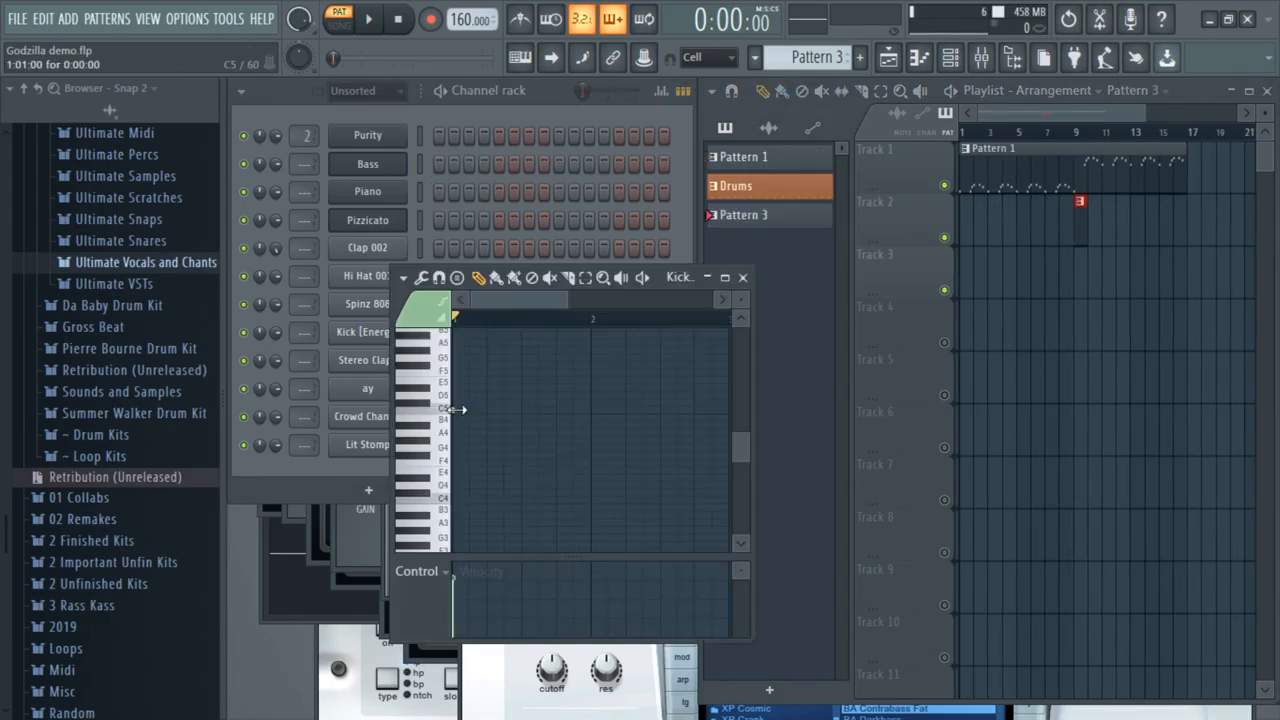
left_click(644, 410)
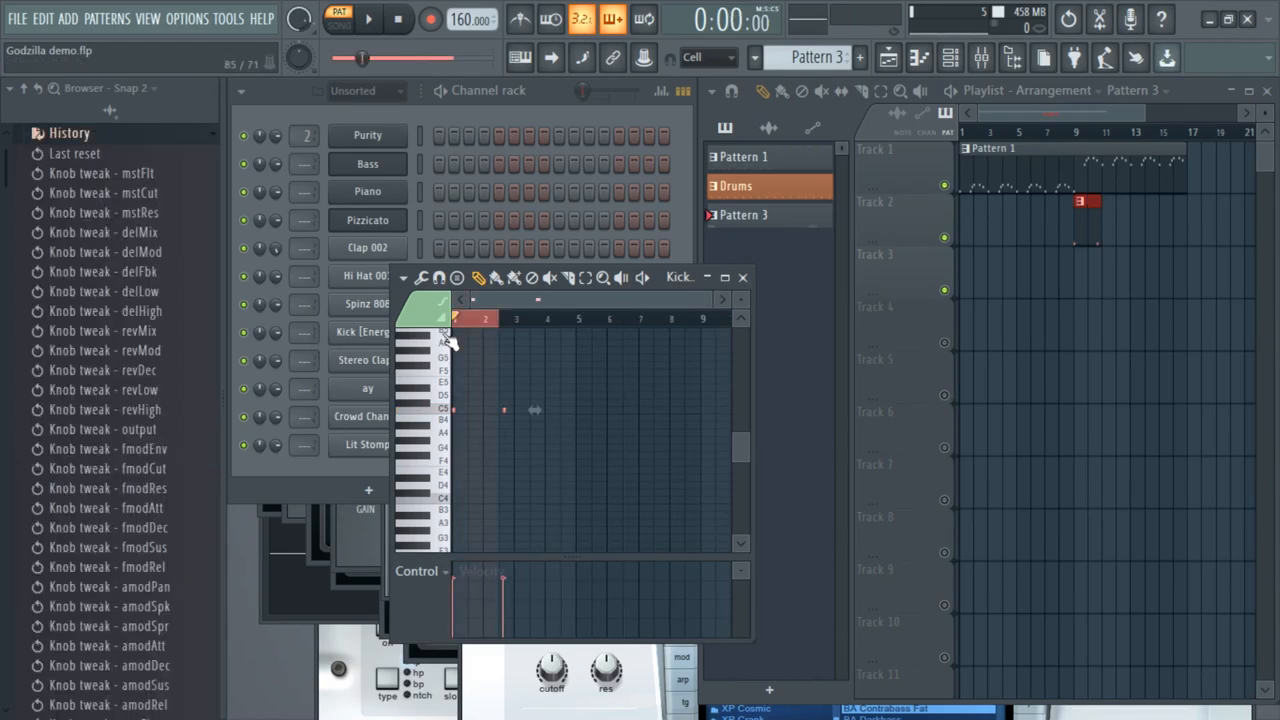
left_click_drag(456, 319, 530, 320)
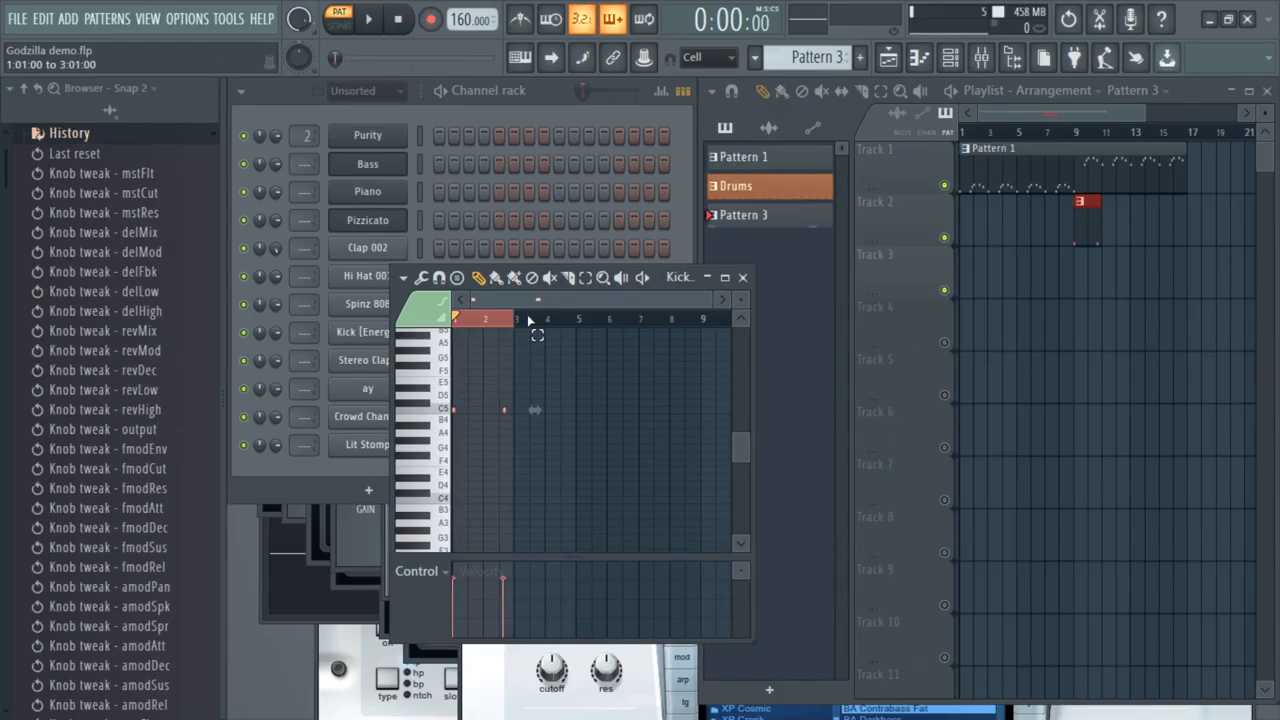
key("ctrl+b")
key("ctrl+b")
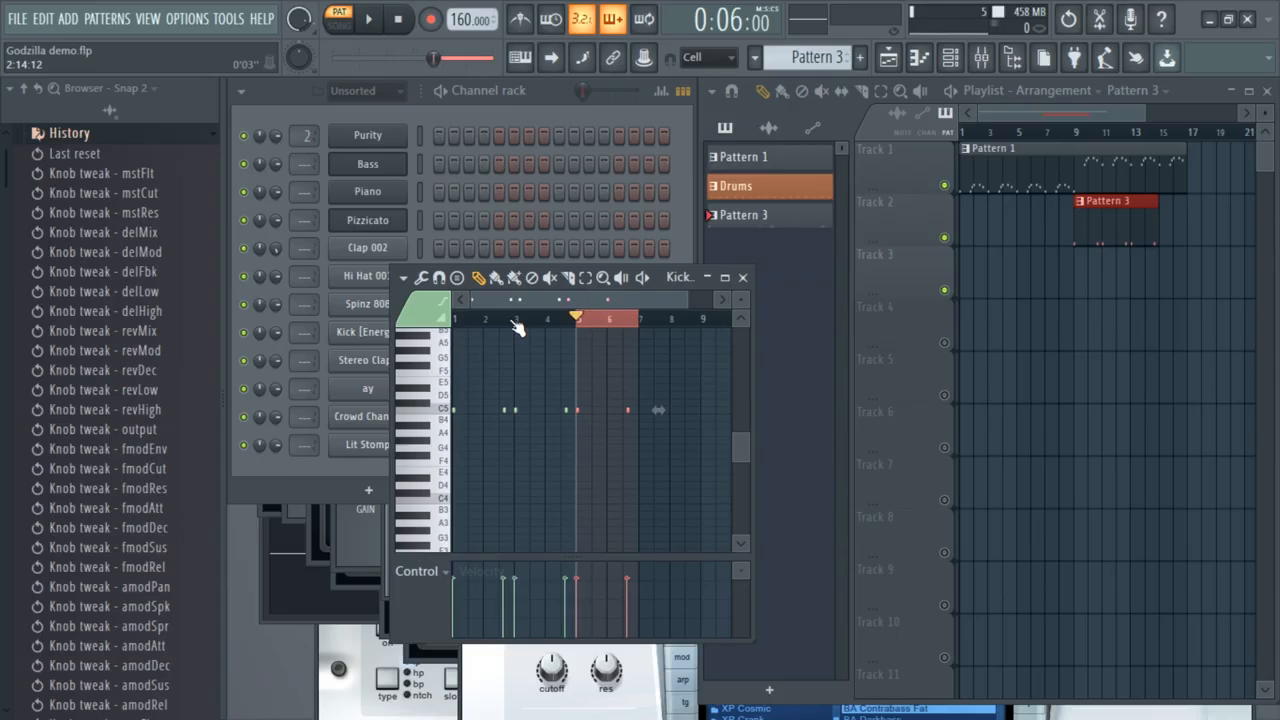
key("ctrl+b")
Add extra C5 kick notes at the end of bar 8 using a changed grid snap, and play the arrangement from bar 9.
left_click_drag(537, 300, 640, 302)
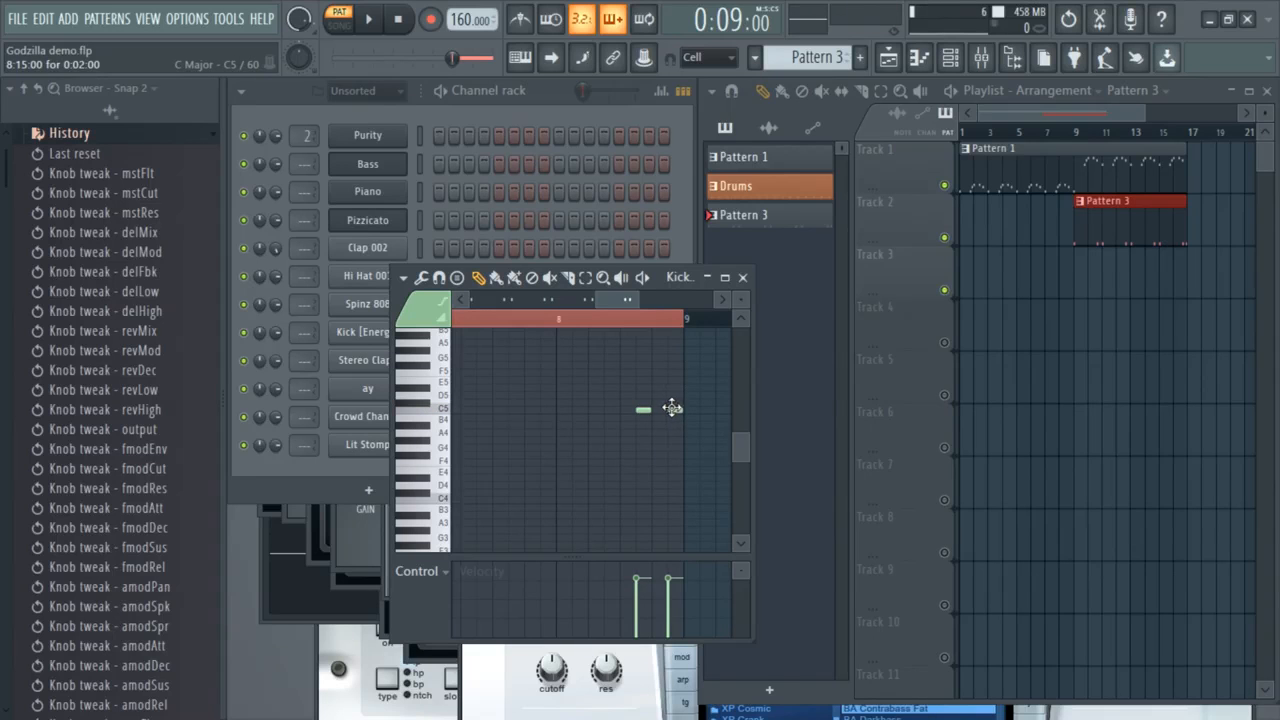
left_click(592, 410)
mouse_move(631, 301)
left_mouse_down()
mouse_move(653, 302)
mouse_move(632, 299)
left_mouse_up()
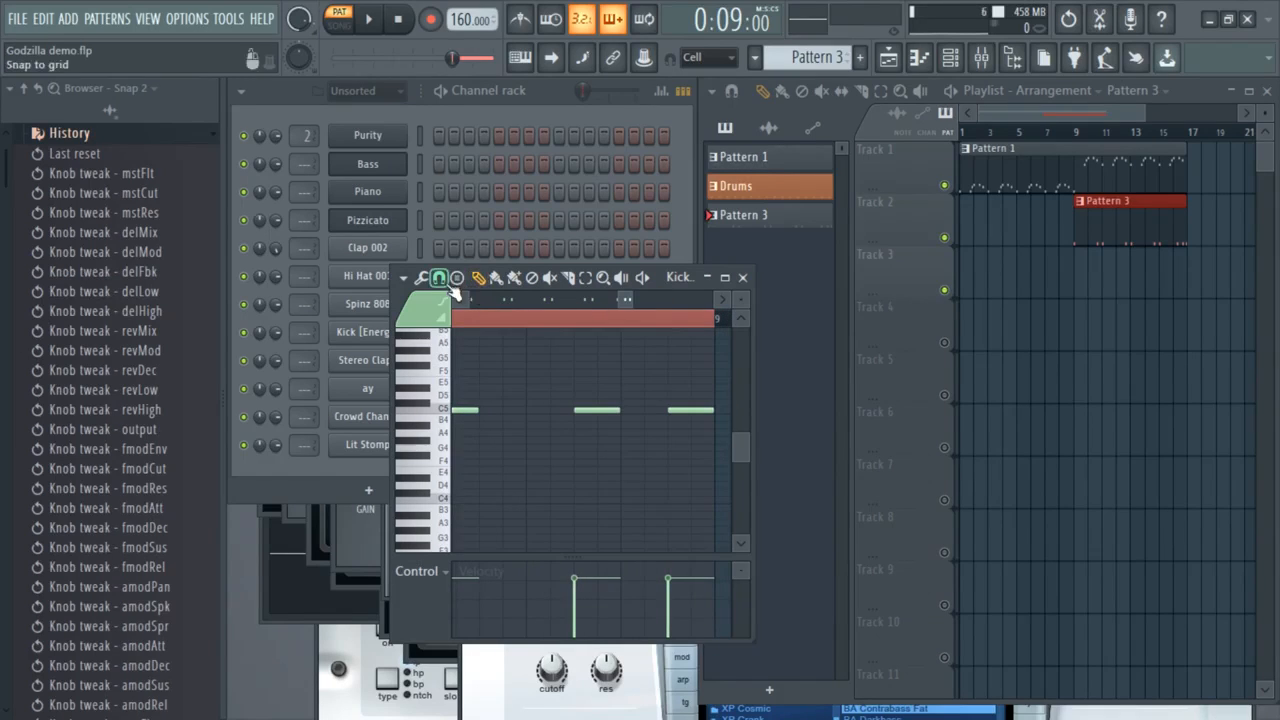
left_click(445, 281)
left_click(452, 440)
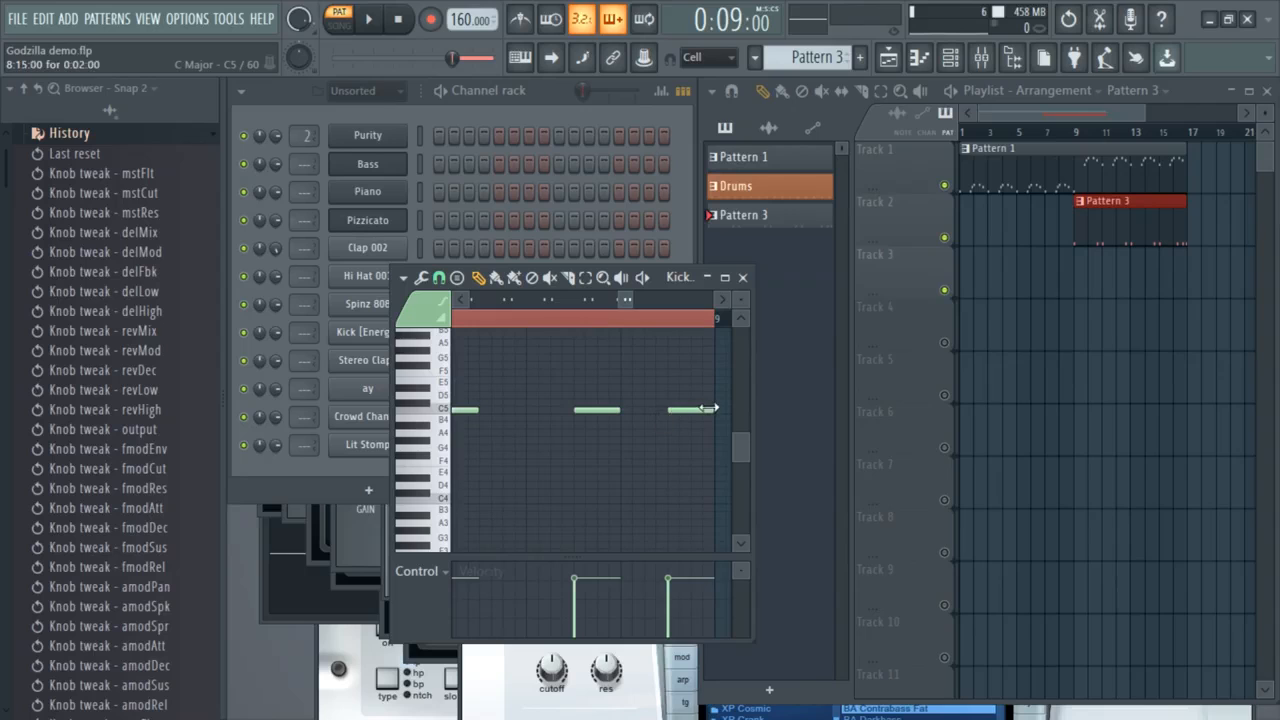
left_click(682, 411)
left_click(692, 411)
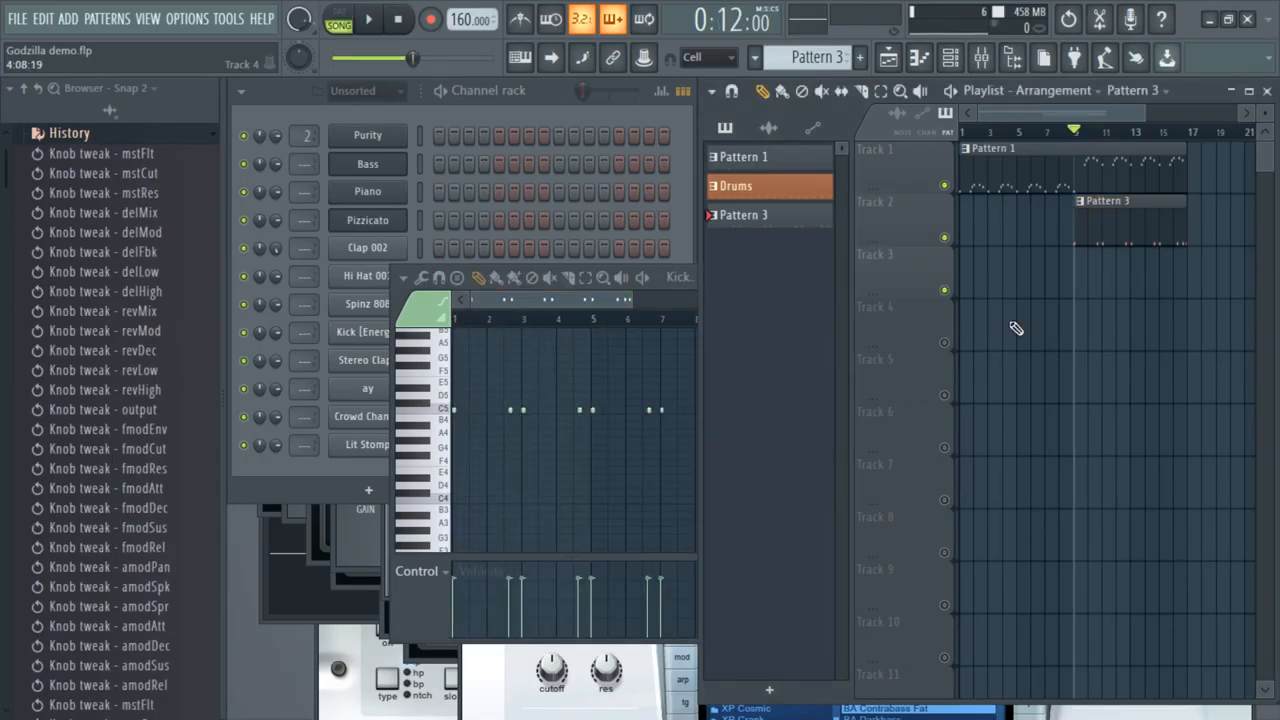
key("space")
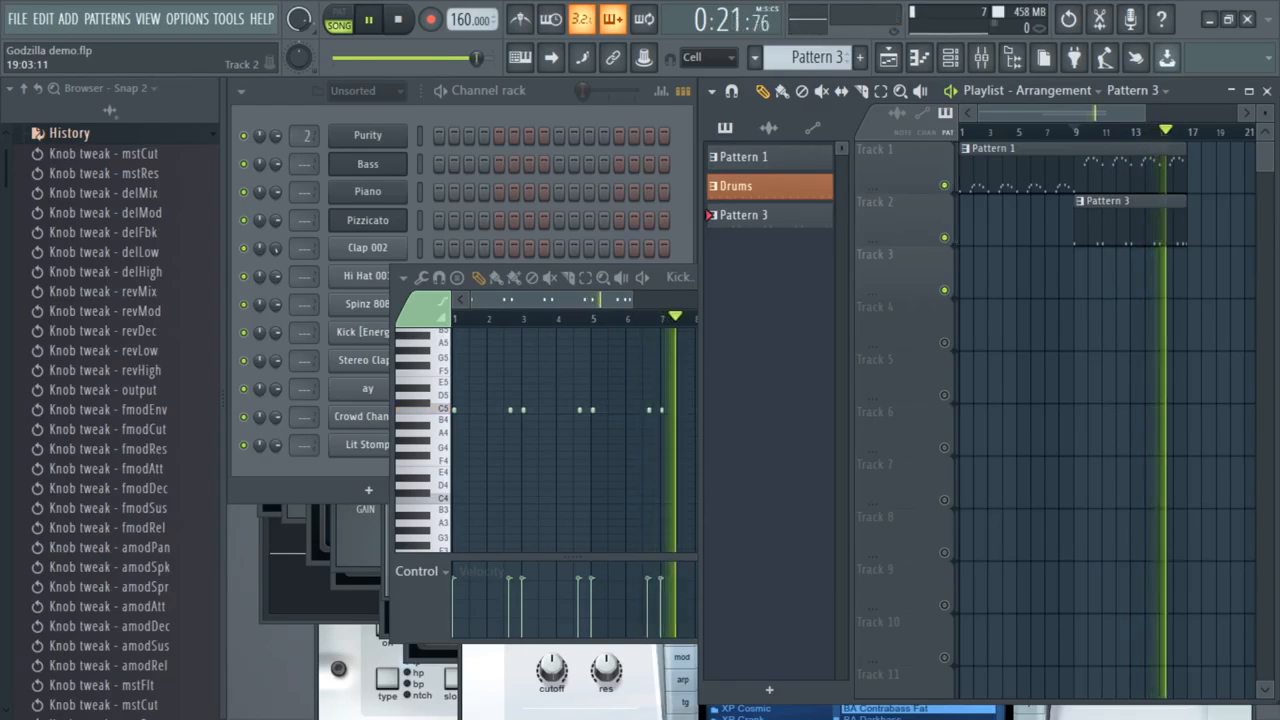
key("space")
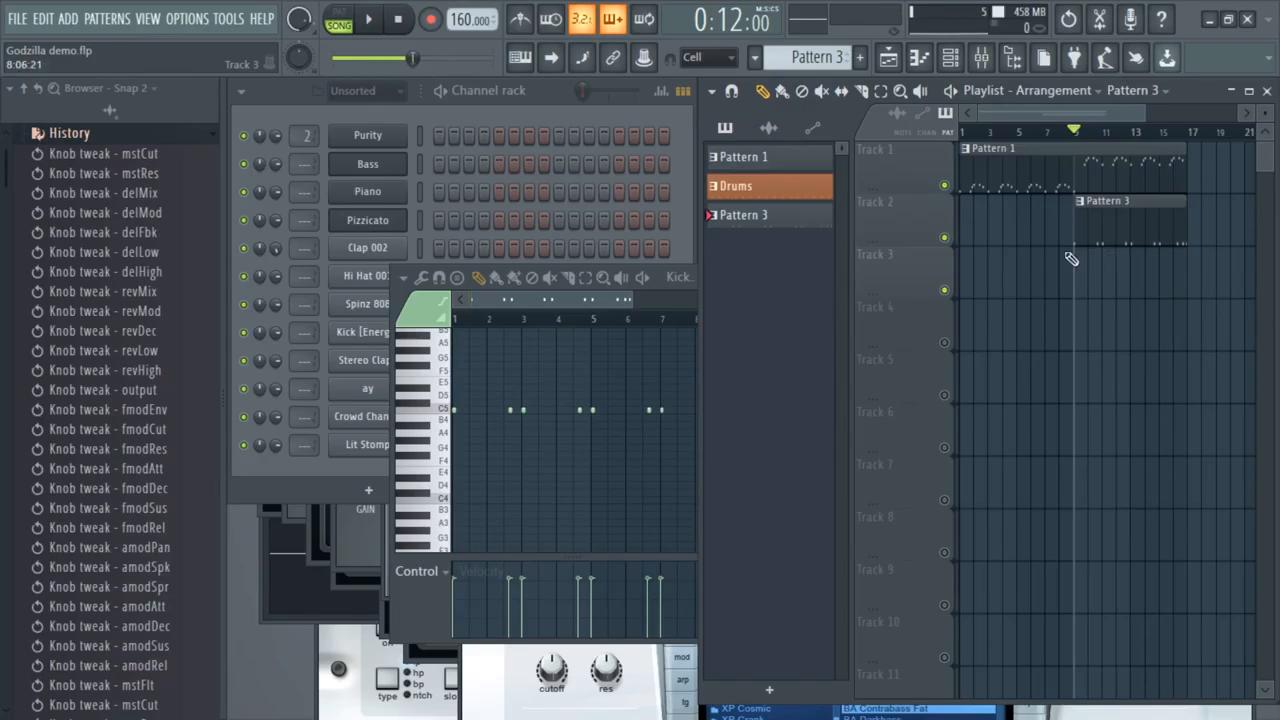
Create Pattern 4 at bar 9 of Track 3 with Spinz 808 notes alternating D#5 and F5 over four bars, duplicated to eight bars.
left_click(859, 57)
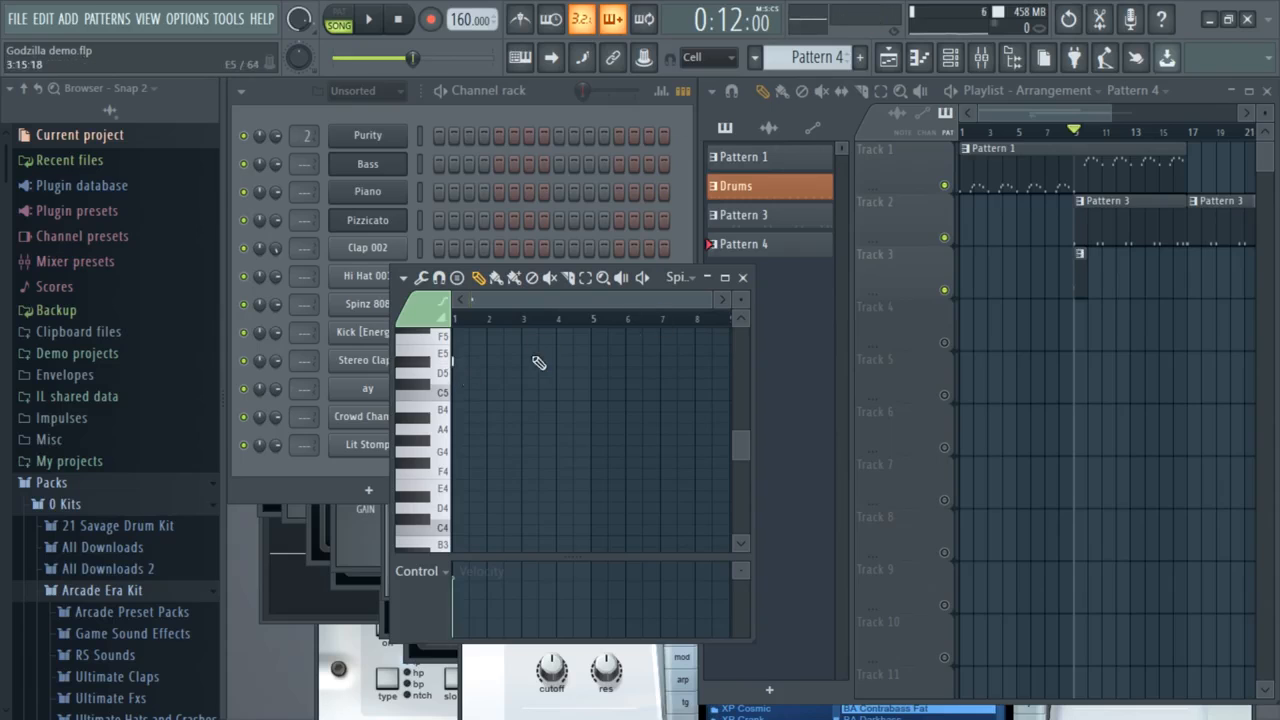
left_click(462, 361)
left_click(717, 361)
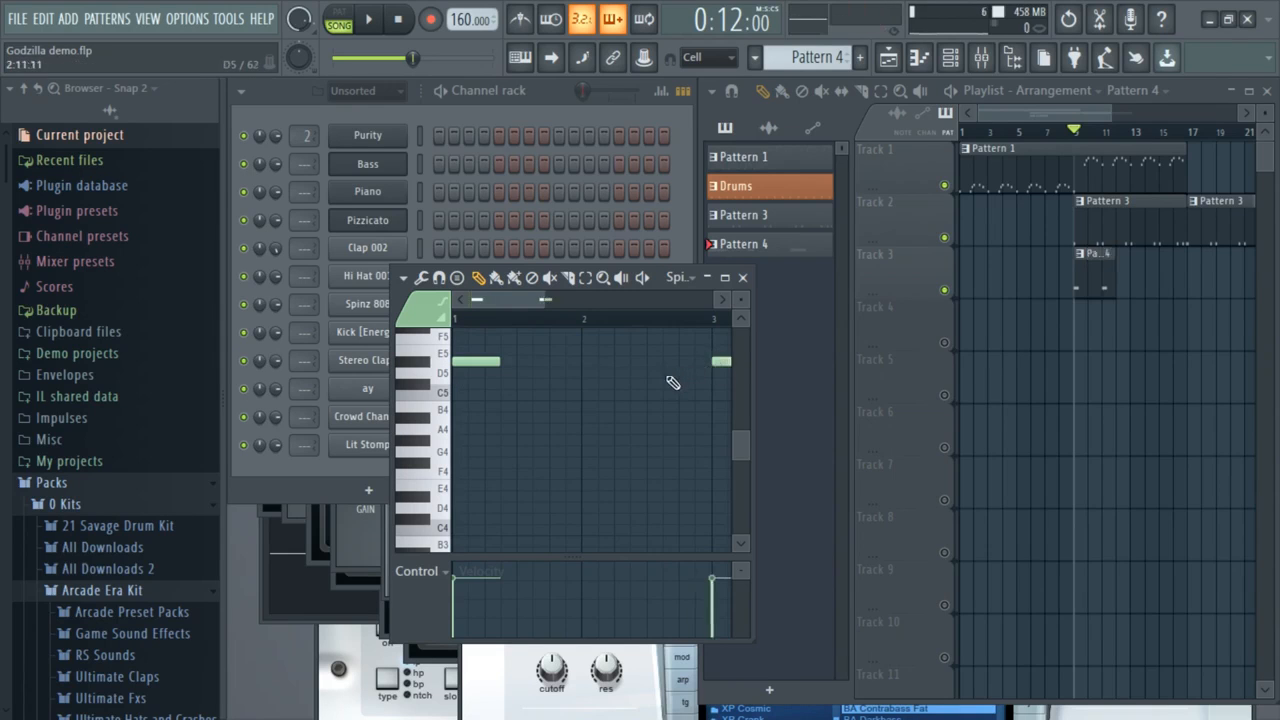
scroll(675, 376, "up", 2)
left_click(673, 372)
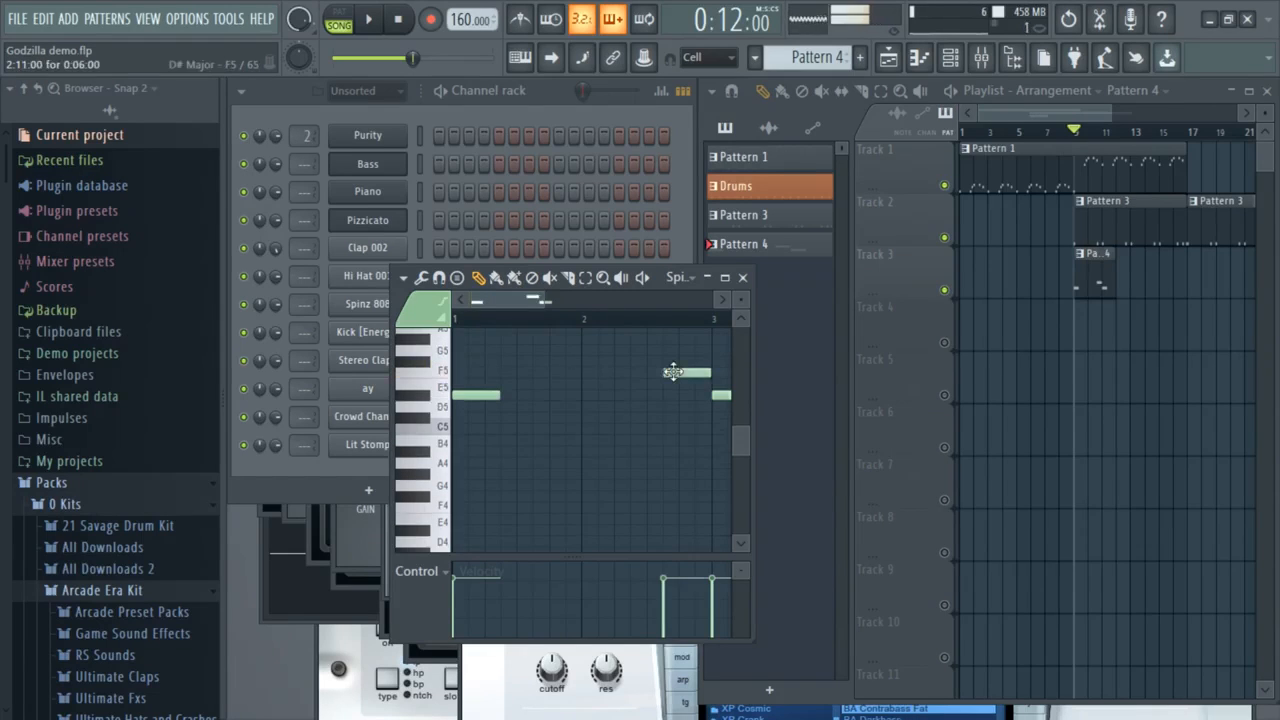
scroll(673, 372, "down", 2)
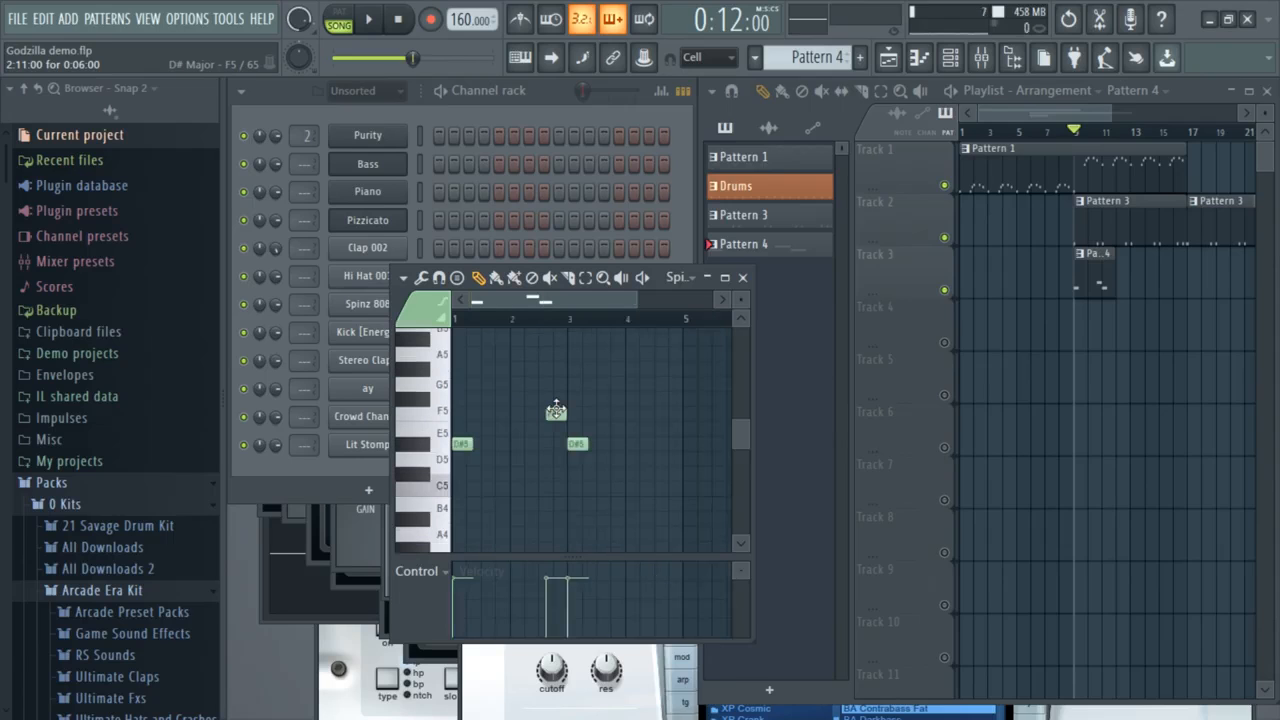
left_click(671, 413)
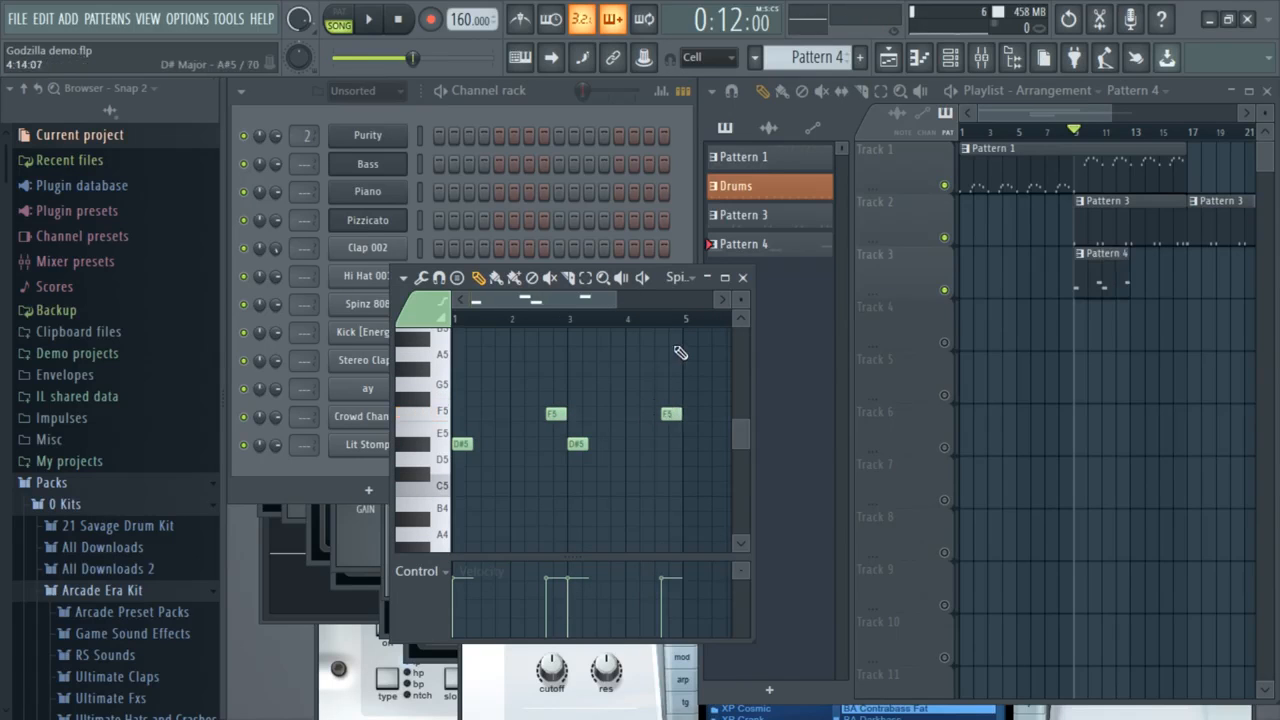
key("ctrl+a")
key("ctrl+b")
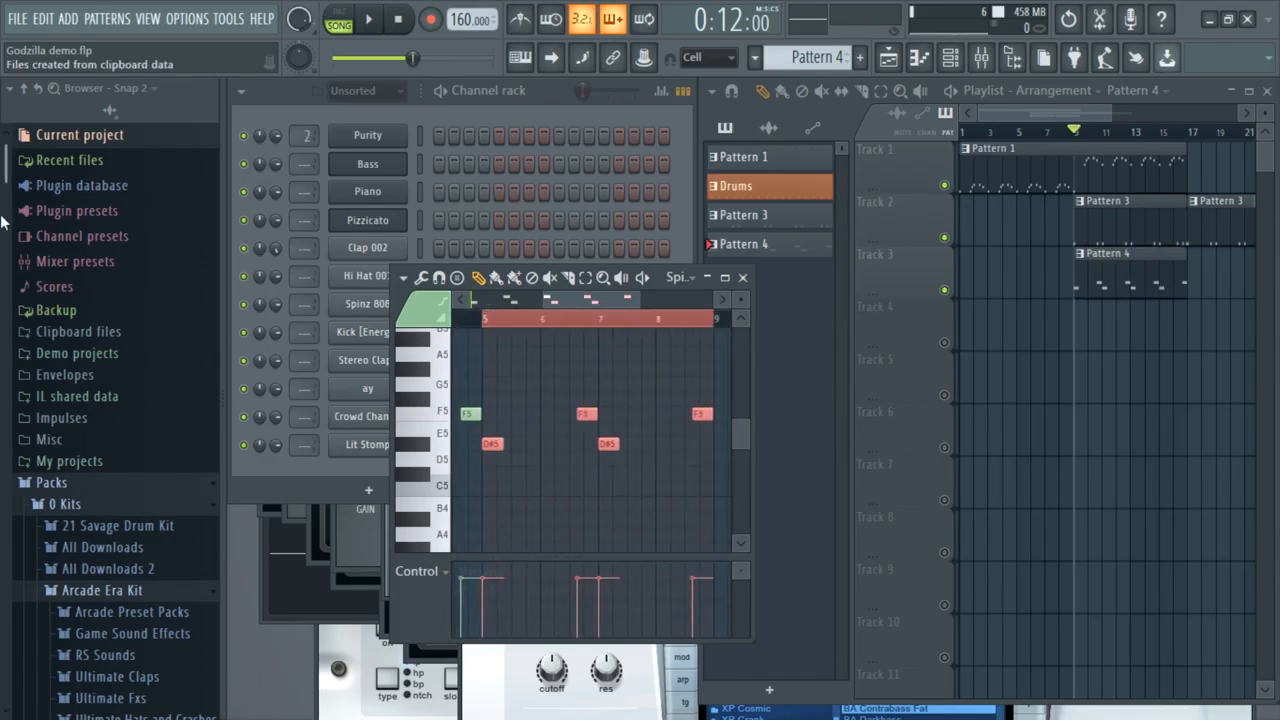
Replace the last F5 in bar 8 of the 808 line with G#5 and A#5 notes, and play the arrangement.
left_click(695, 411)
left_click_drag(695, 411, 706, 351)
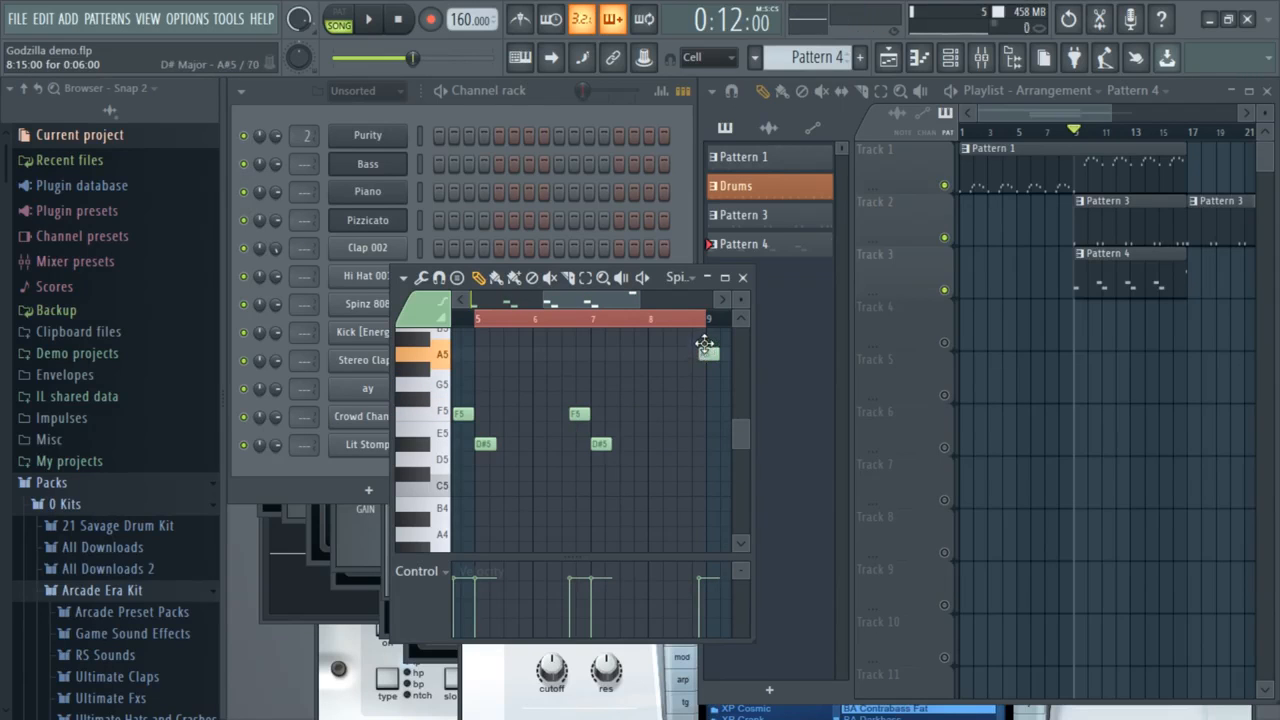
left_click_drag(705, 340, 695, 338)
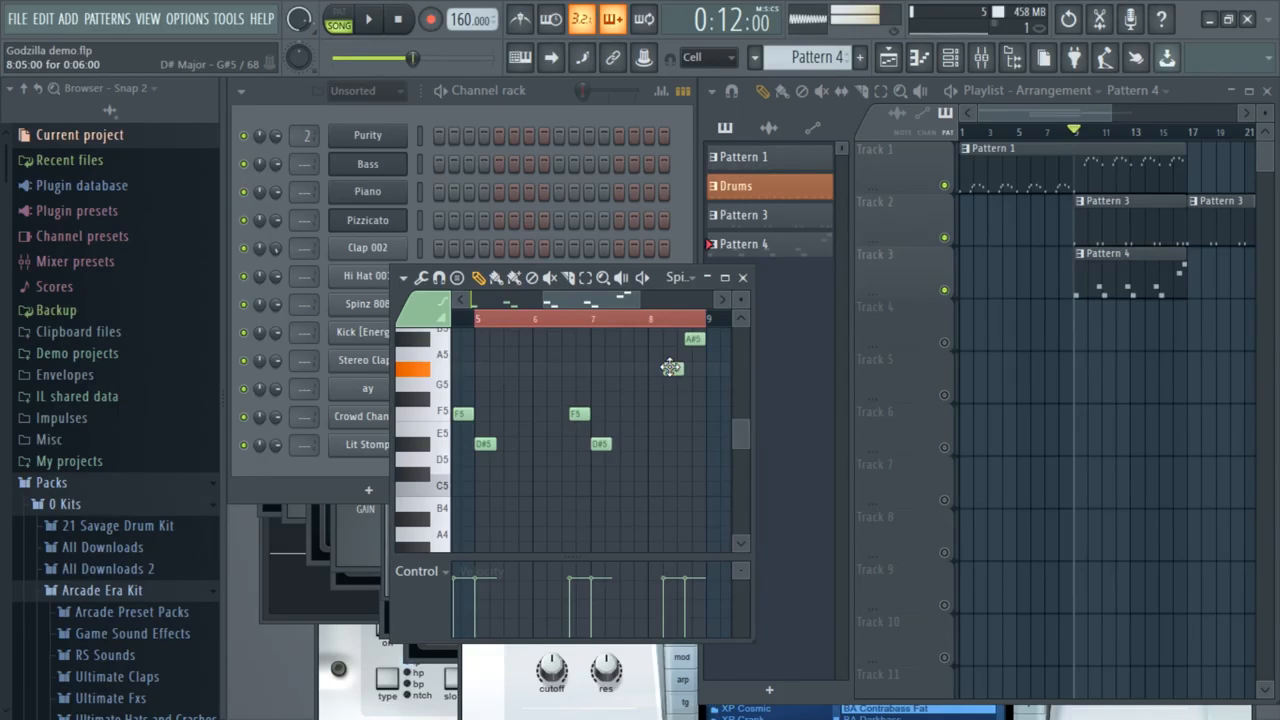
key("space")
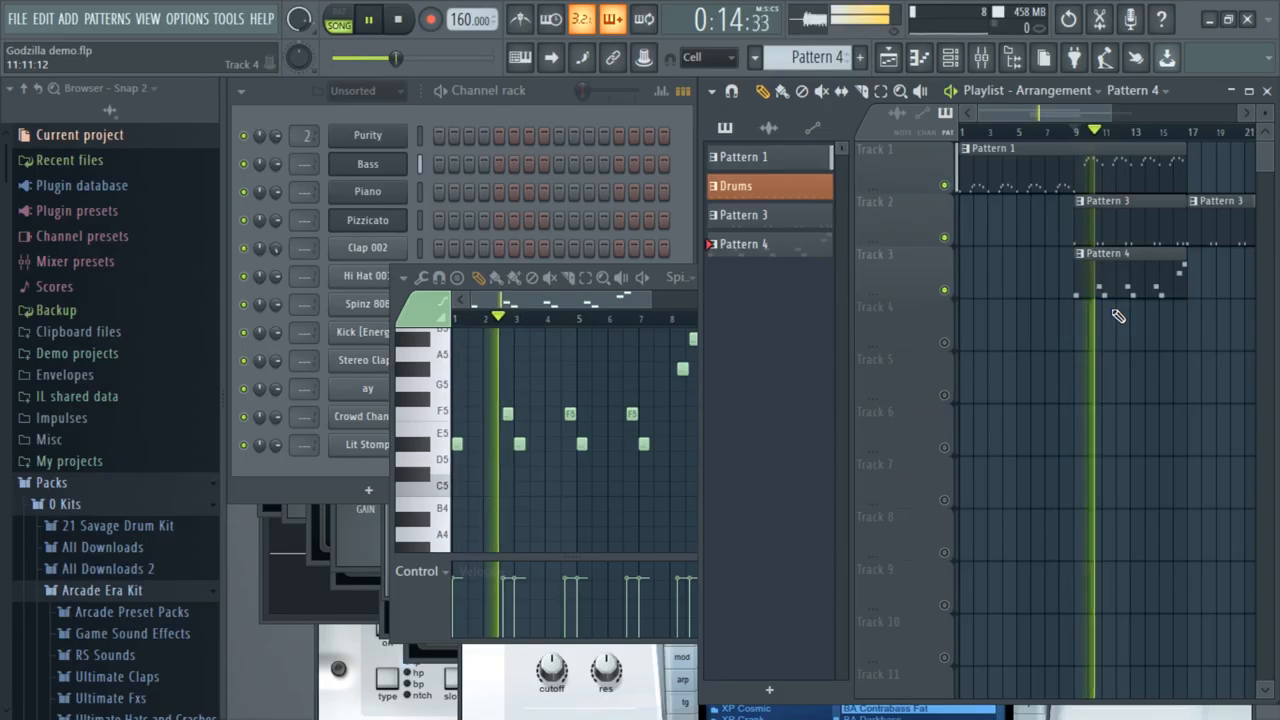
Enable Cut itself on the Spinz 808 channel and open its sampler settings with playback stopped.
left_click(531, 102)
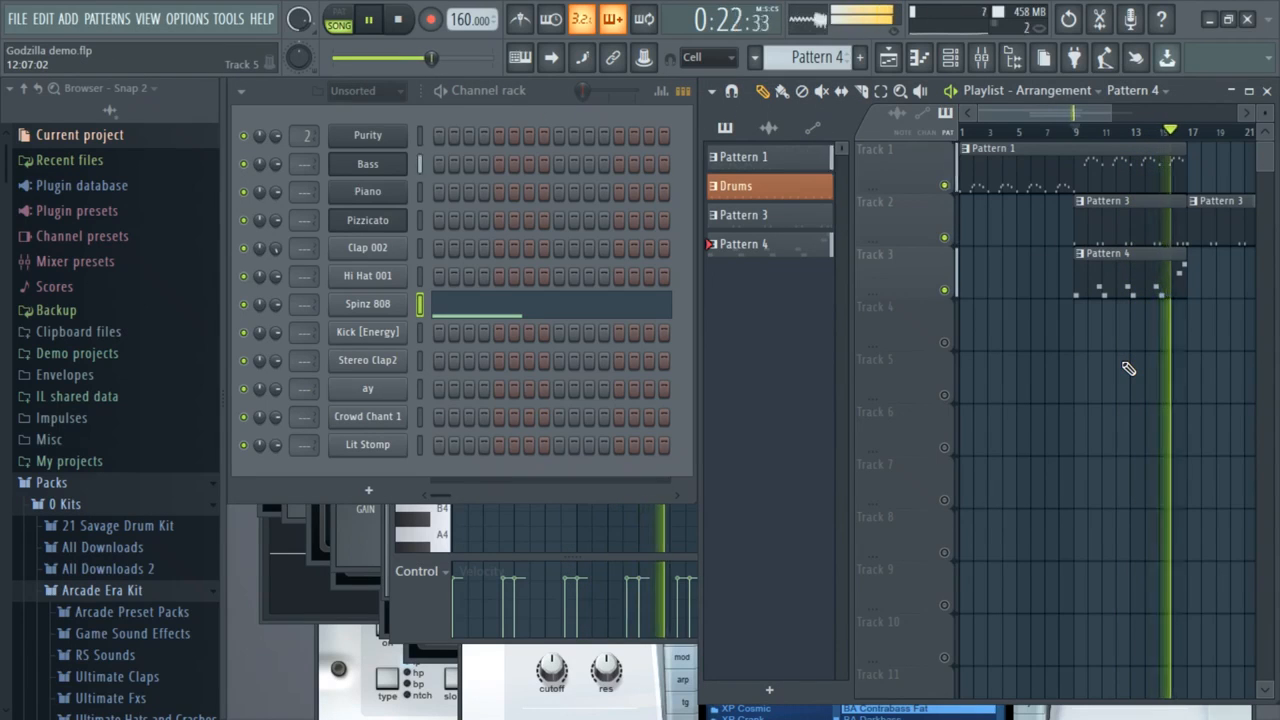
right_click(388, 310)
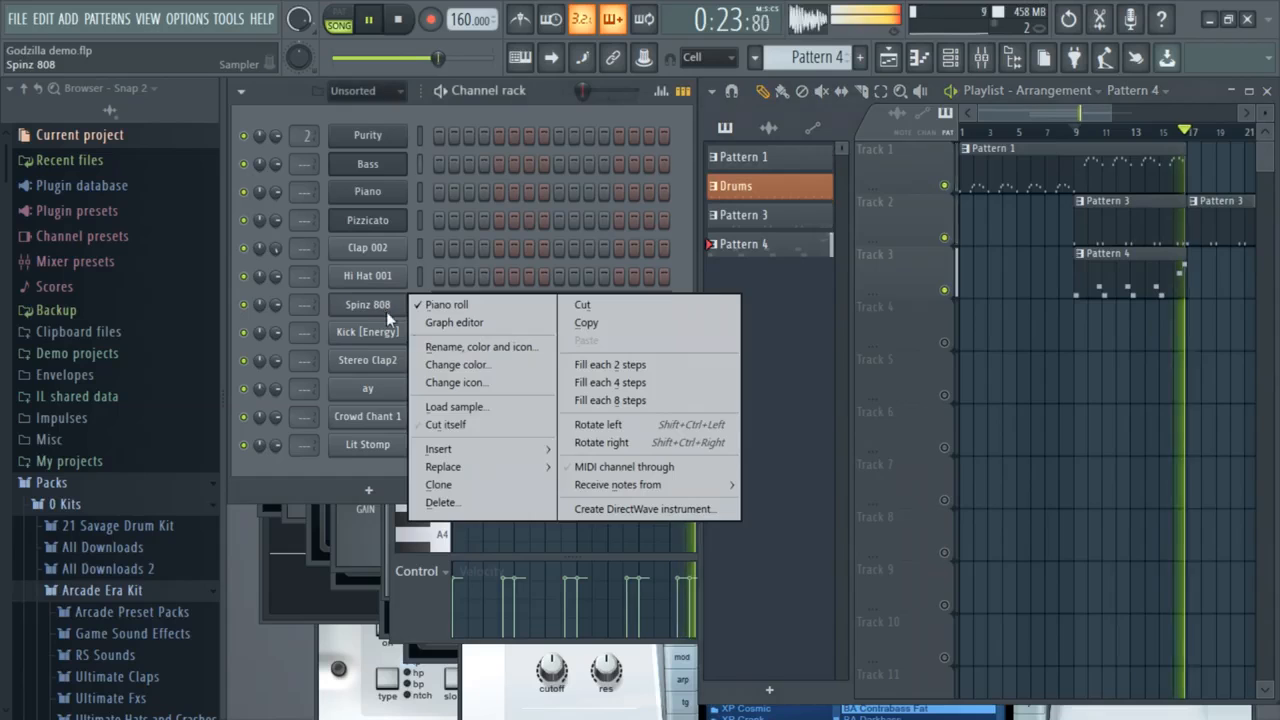
left_click(457, 424)
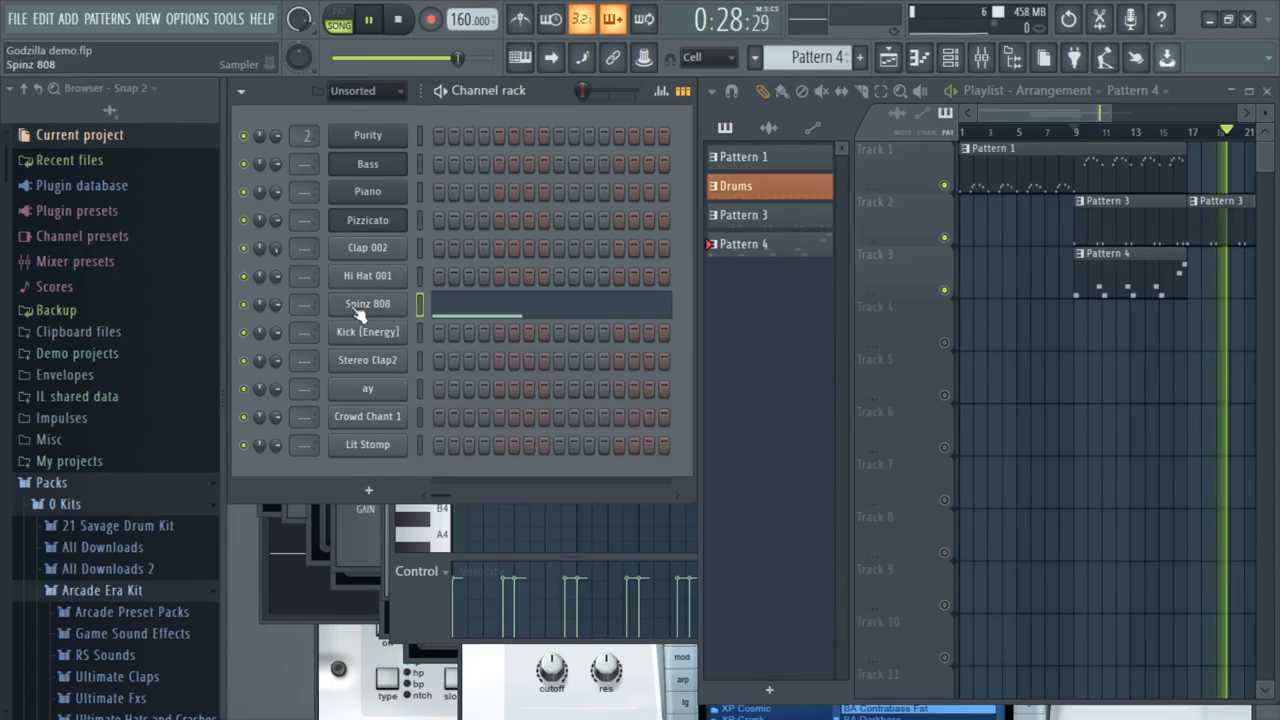
left_click(366, 306)
key("space")
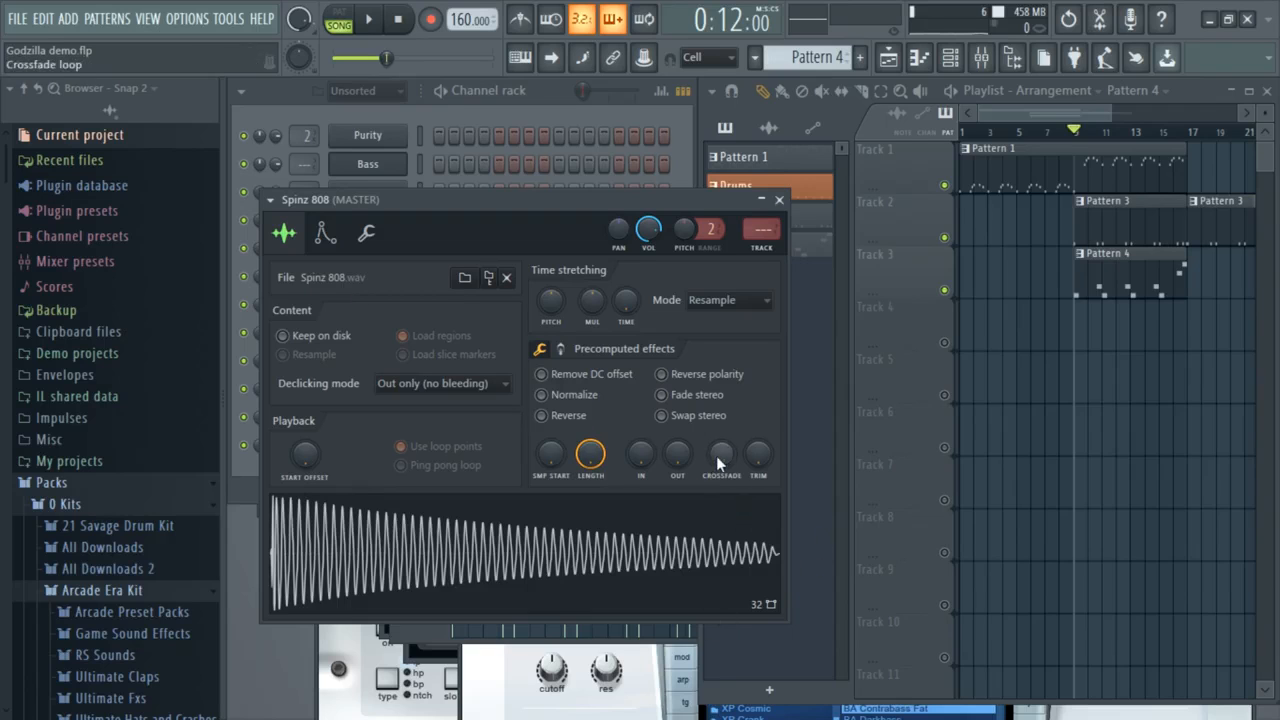
left_click_drag(519, 211, 757, 249)
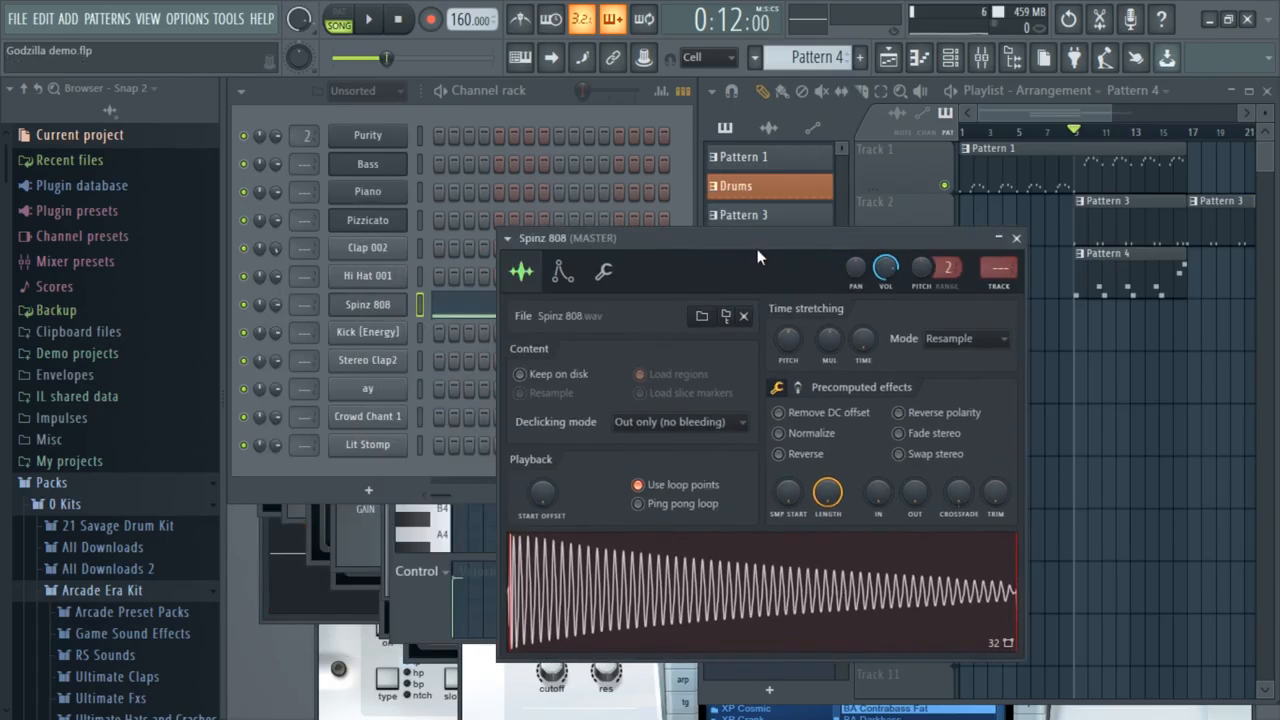
Reopen the Spinz 808 notes of Pattern 4 and play the pattern while viewing the first D#5 note in bar 1.
left_click(456, 308)
left_click(487, 308)
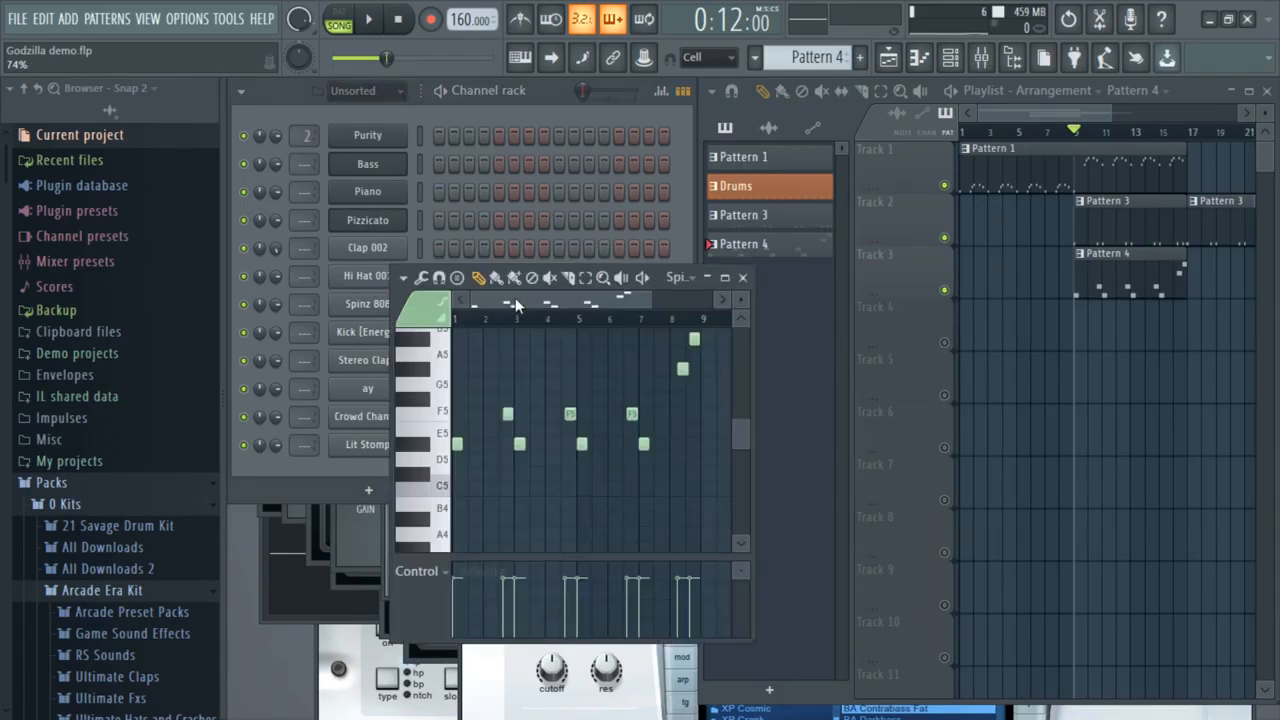
left_click_drag(645, 294, 505, 296)
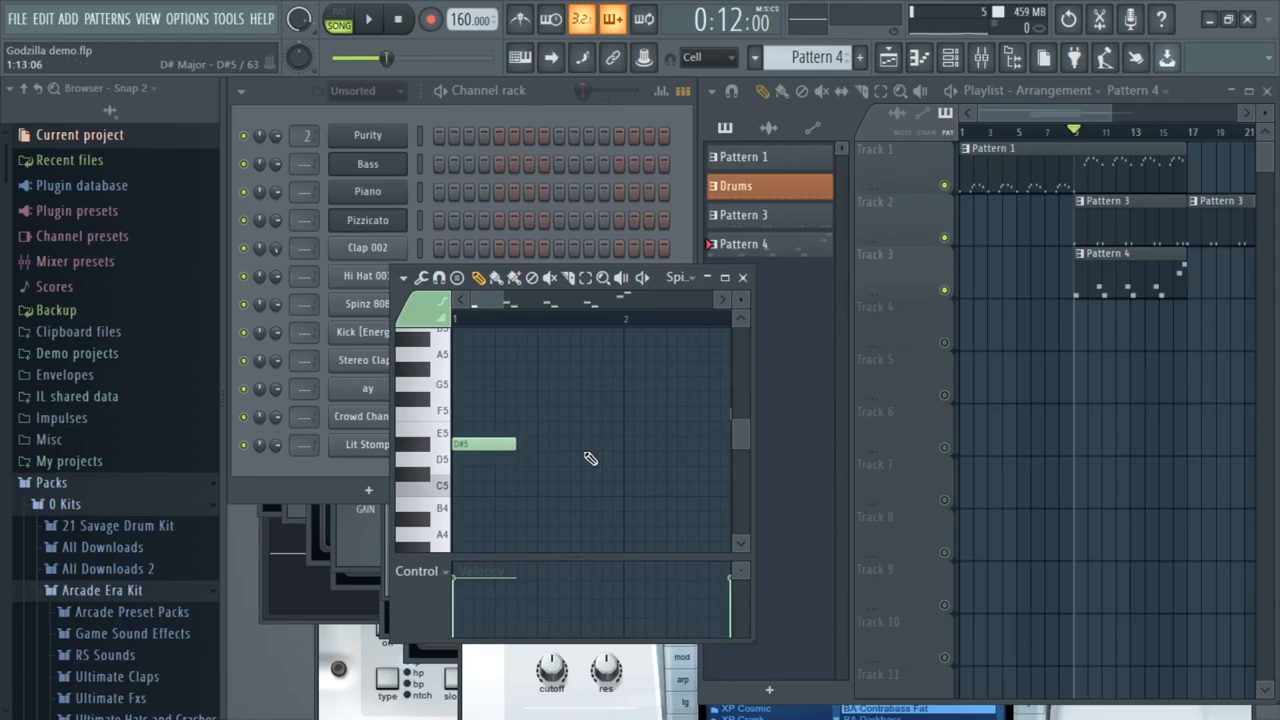
left_click(642, 277)
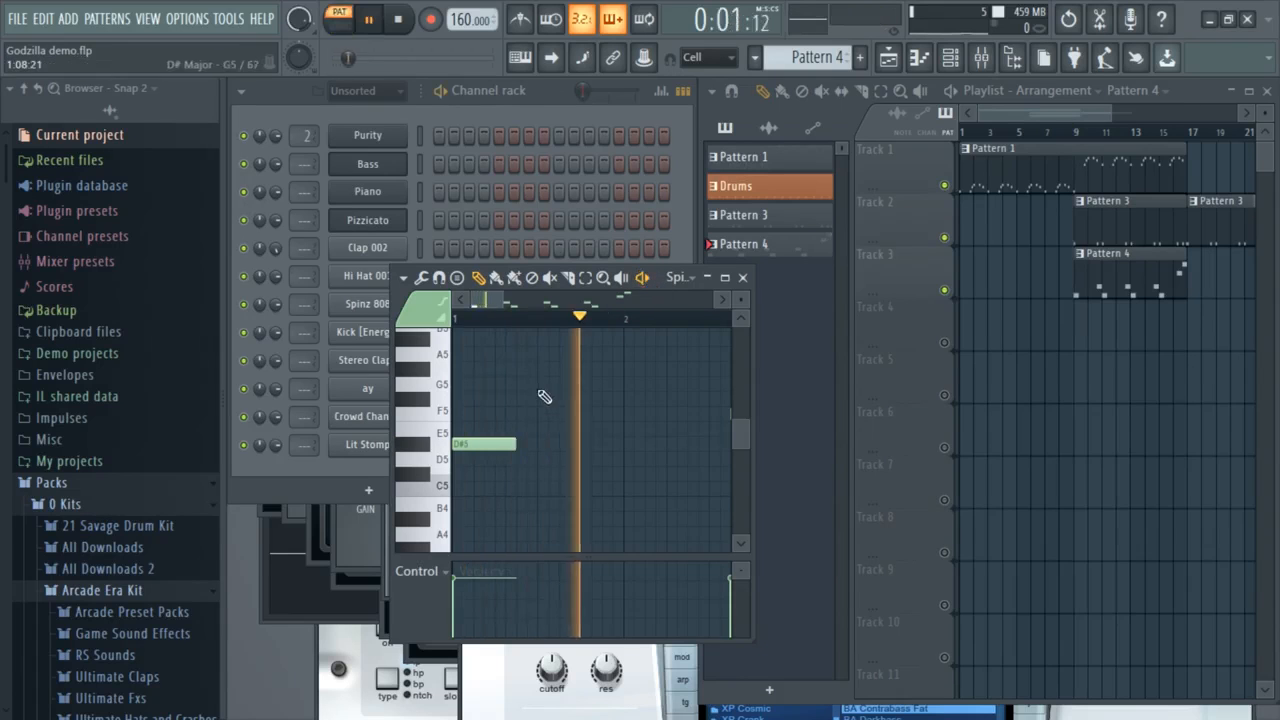
Stop playback, view the first bars of Pattern 4's 808 notes, and set the song position to bar 17.
left_click_drag(513, 300, 573, 300)
left_click_drag(540, 300, 616, 299)
key("space")
scroll(603, 369, "up", 8)
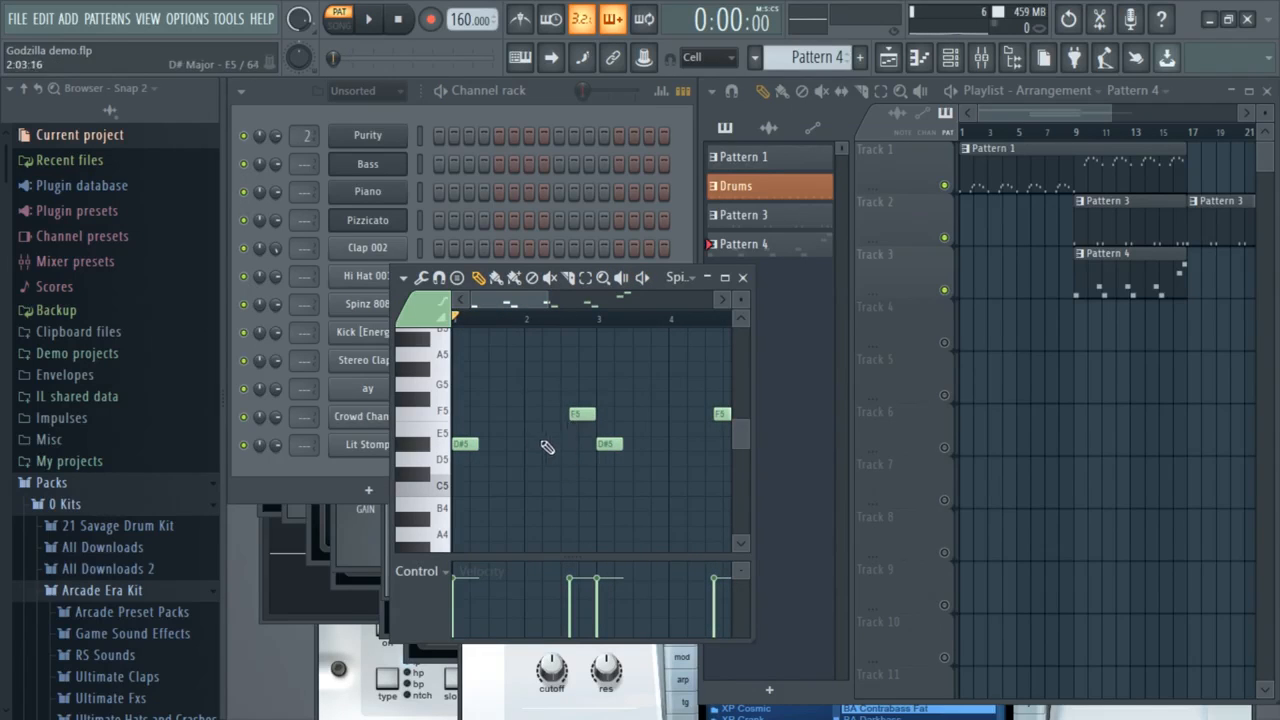
left_click(1107, 398)
left_click_drag(1062, 122, 1092, 123)
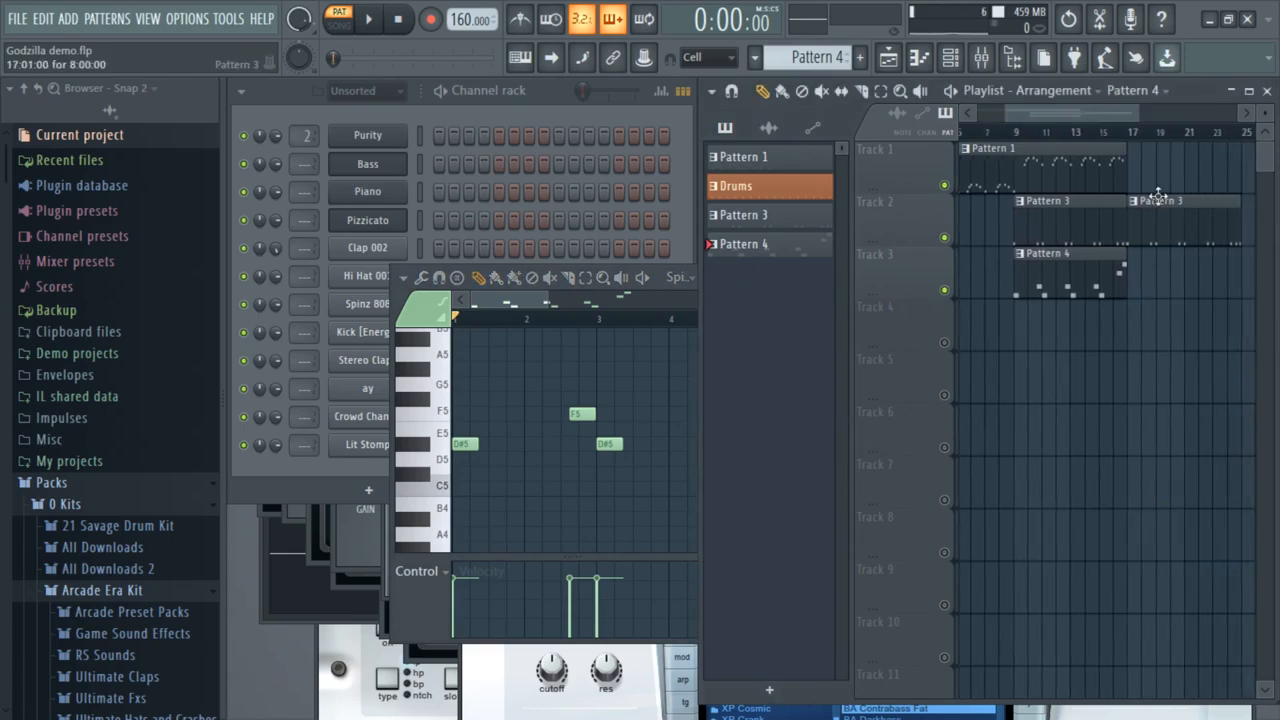
left_click(1140, 146)
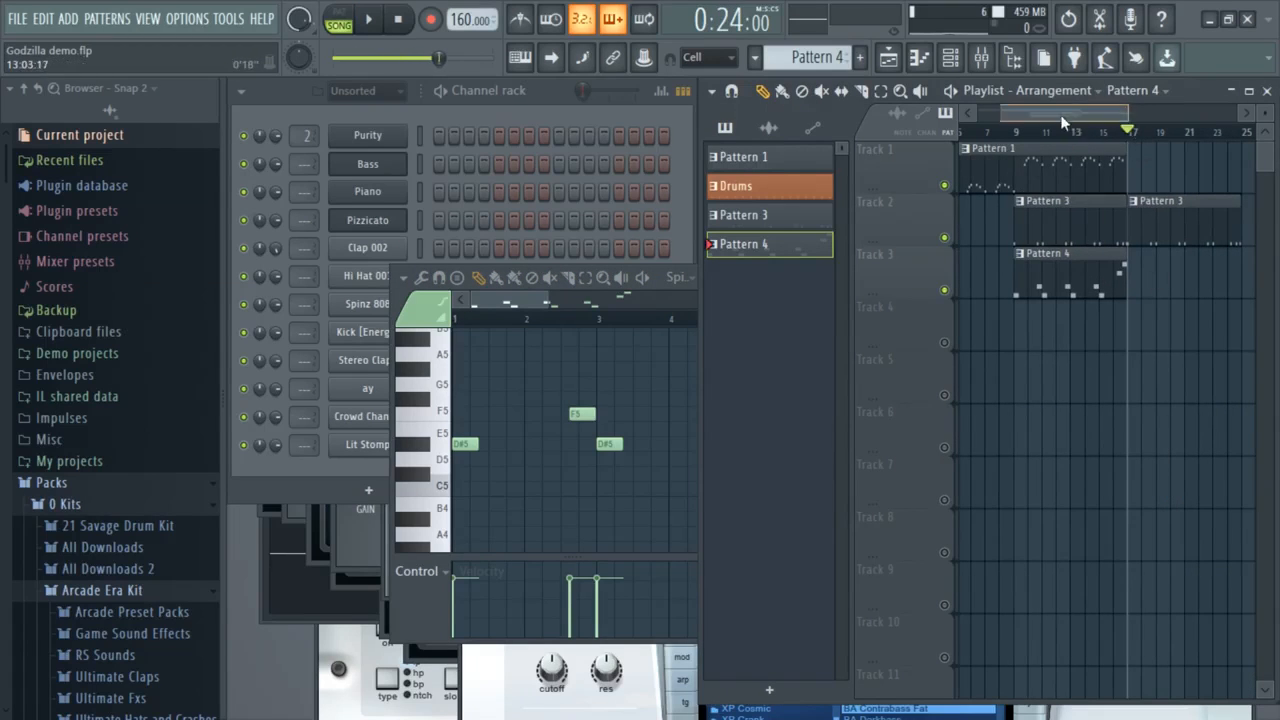
Copy the eight-bar Bass melody from Pattern 1 into the Spinz 808 channel of a new Pattern 5.
left_click_drag(1062, 122, 1039, 123)
left_click(1057, 169)
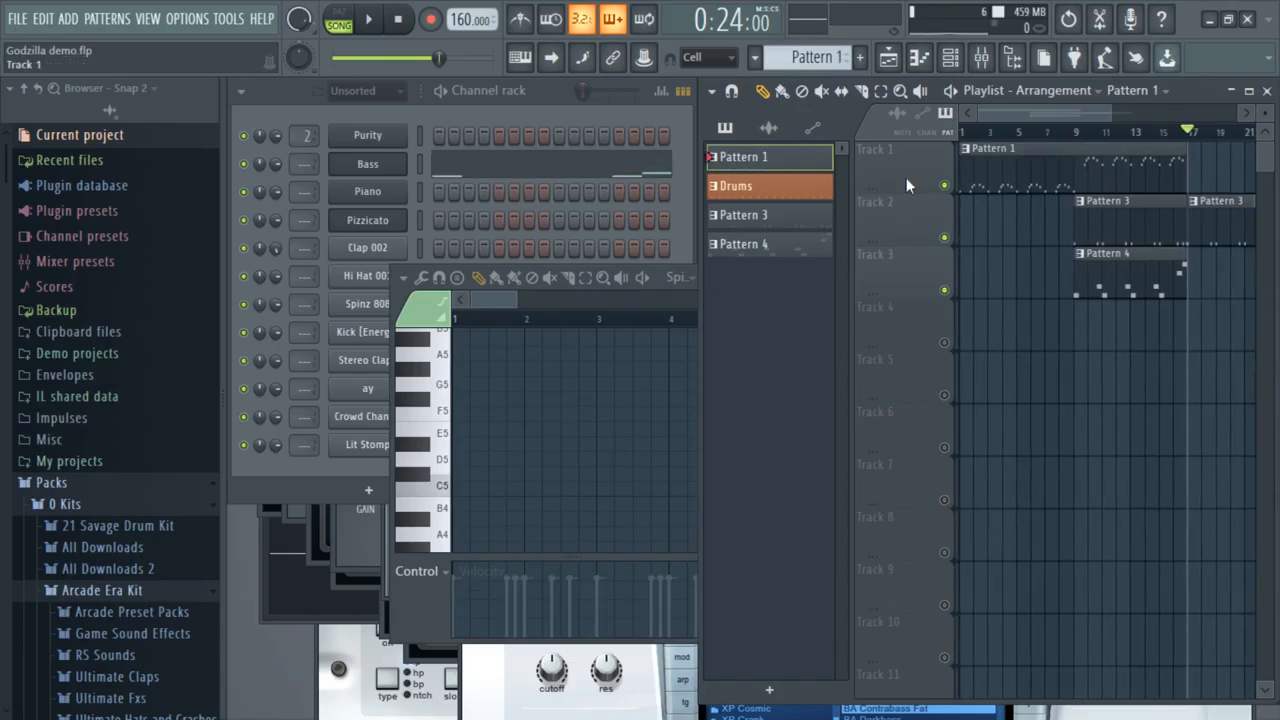
left_click(533, 172)
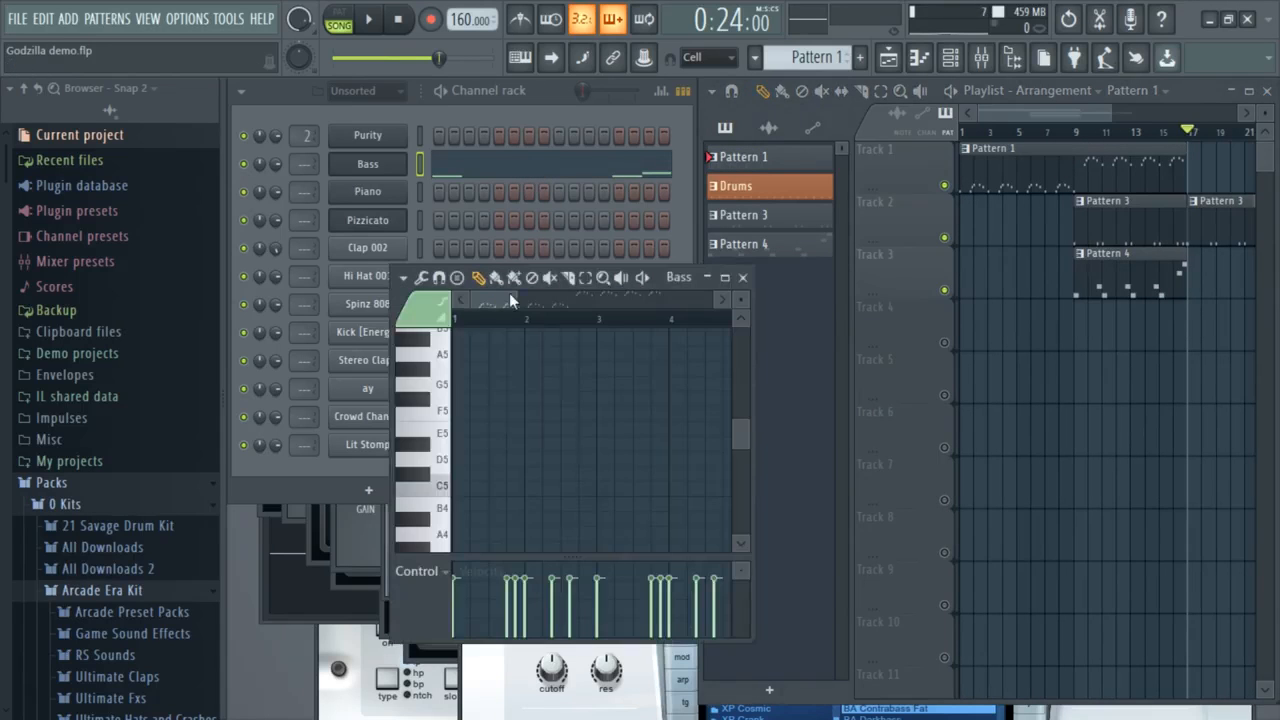
left_click_drag(517, 299, 569, 300)
scroll(594, 423, "down", 2)
scroll(598, 428, "down", 2)
left_click_drag(566, 300, 174, 341)
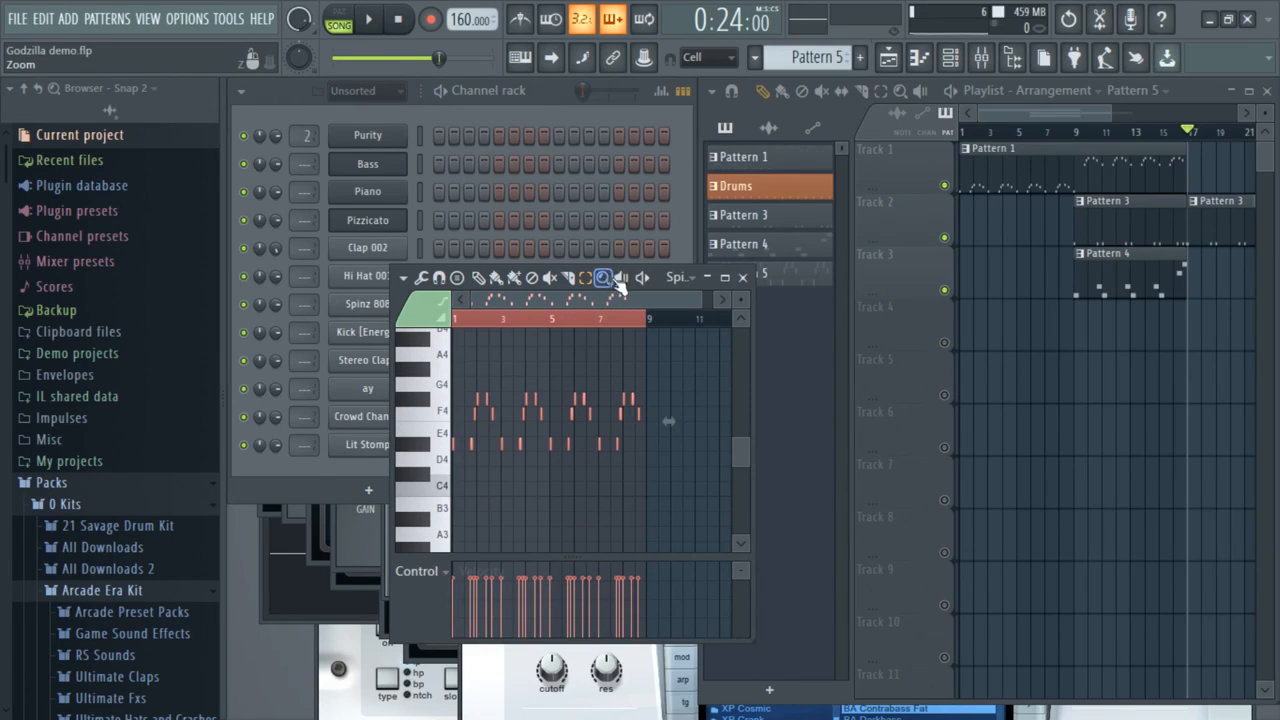
Extend each copied 808 note in Pattern 5 to the start of the following one with Quick legato.
left_click(643, 279)
key("space")
left_click(532, 497)
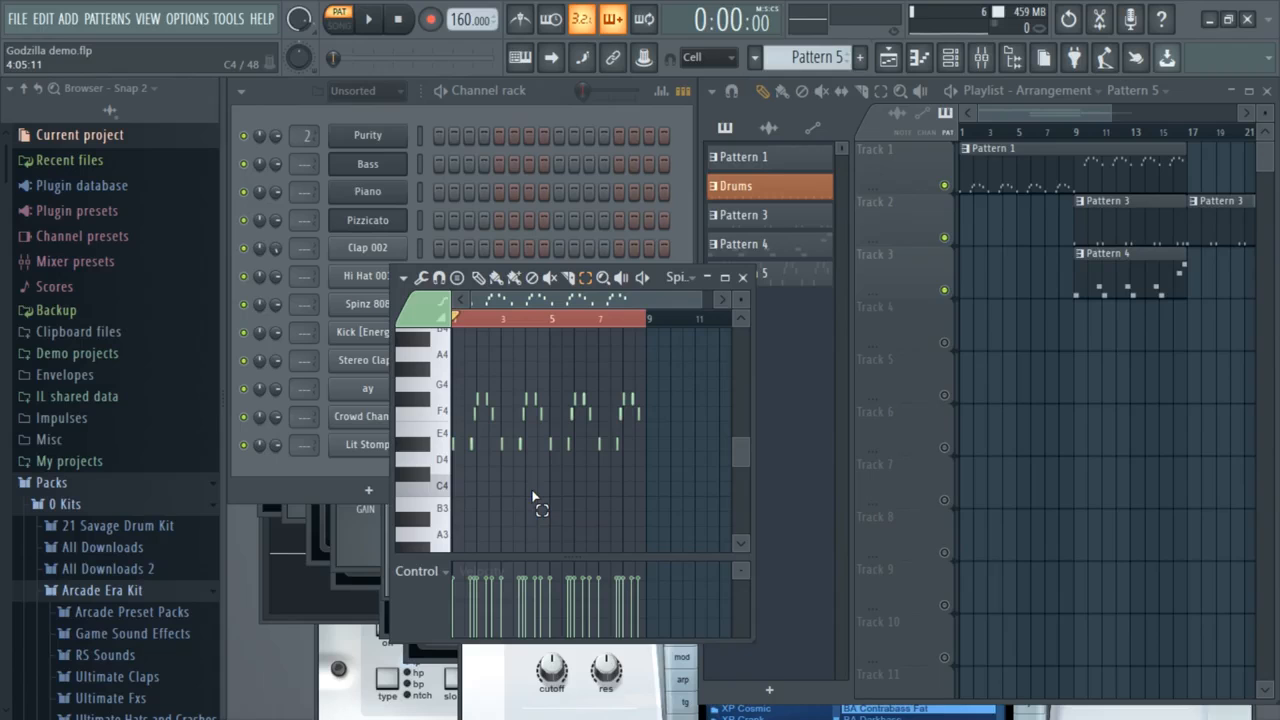
key("ctrl+l")
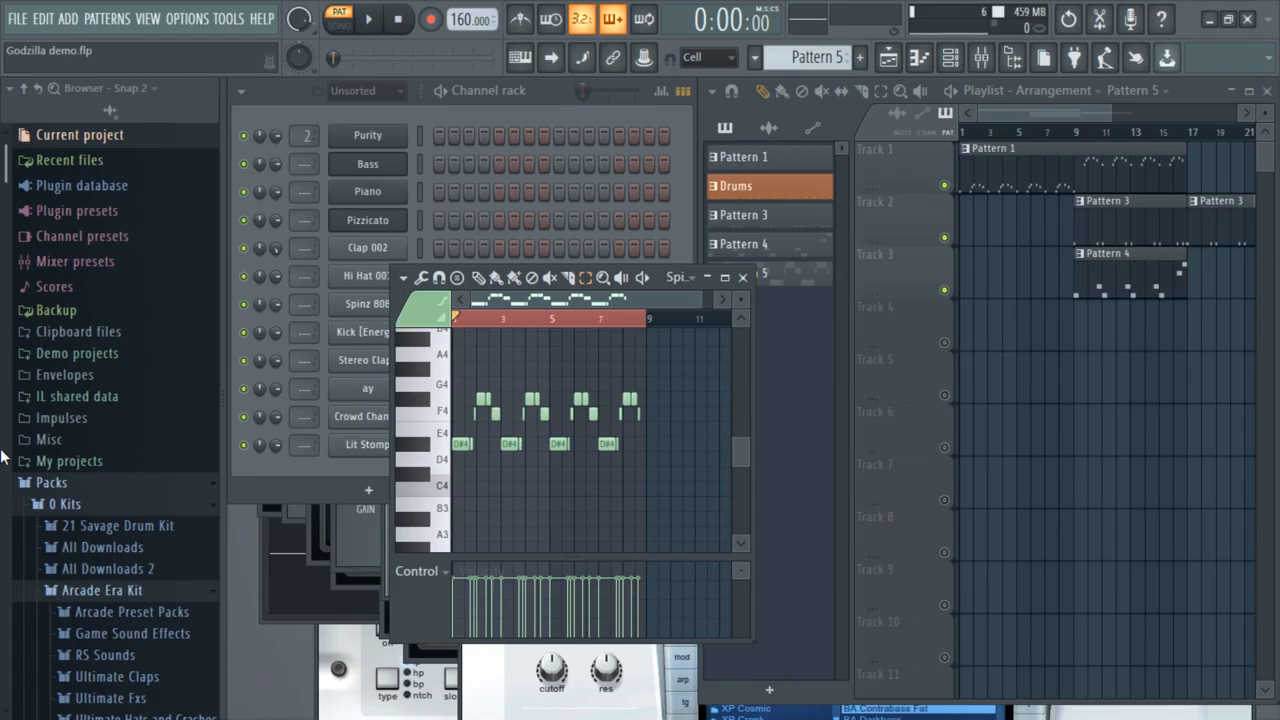
left_click_drag(700, 299, 247, 306)
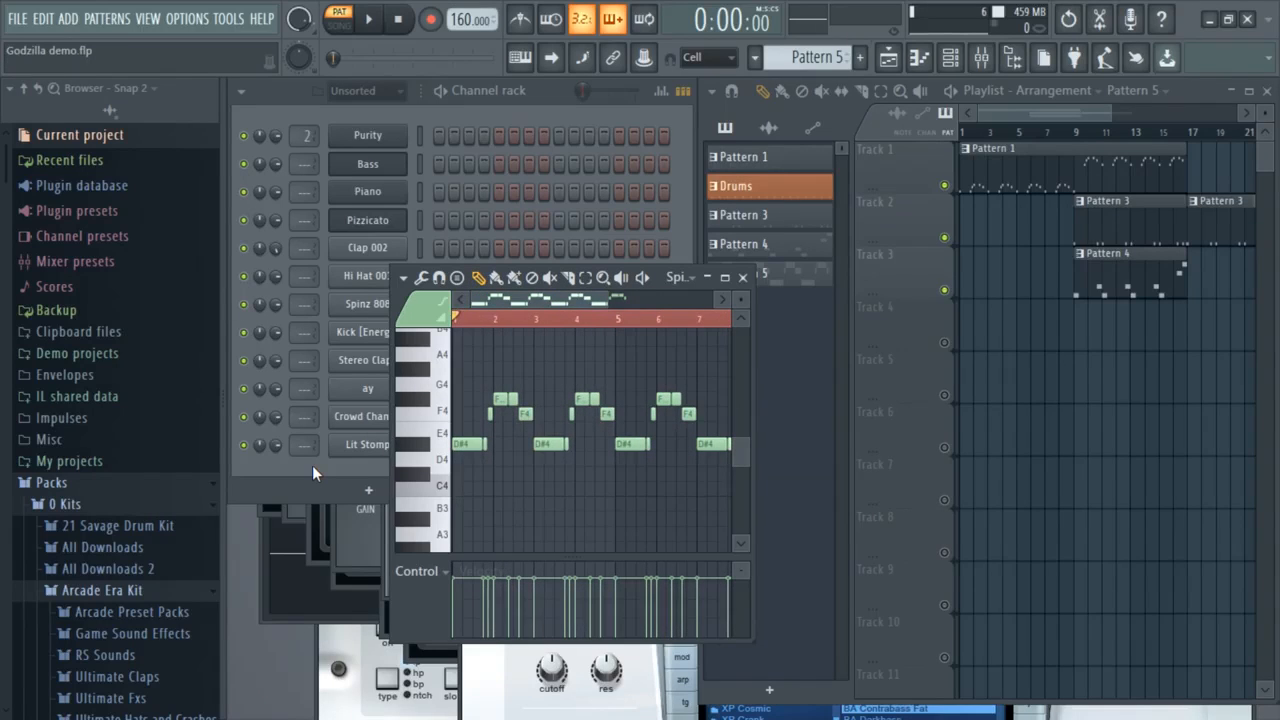
Transpose all 808 notes in Pattern 5 up one octave, starting on D#5, while playing the pattern.
key("shift+Up")
key("shift+Up")
key("shift+Up")
key("shift+Up")
key("shift+Up")
key("shift+Up")
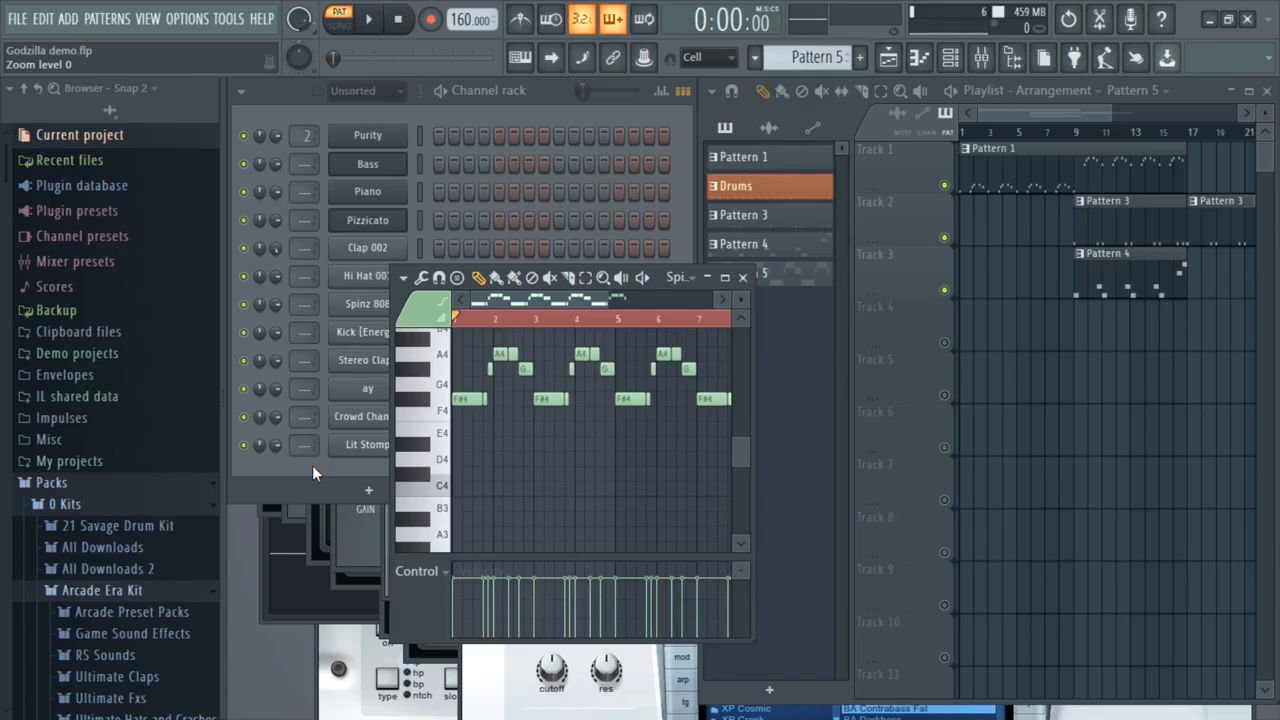
key("shift+Up")
key("shift+Up")
key("shift+Up")
scroll(565, 412, "up", 4)
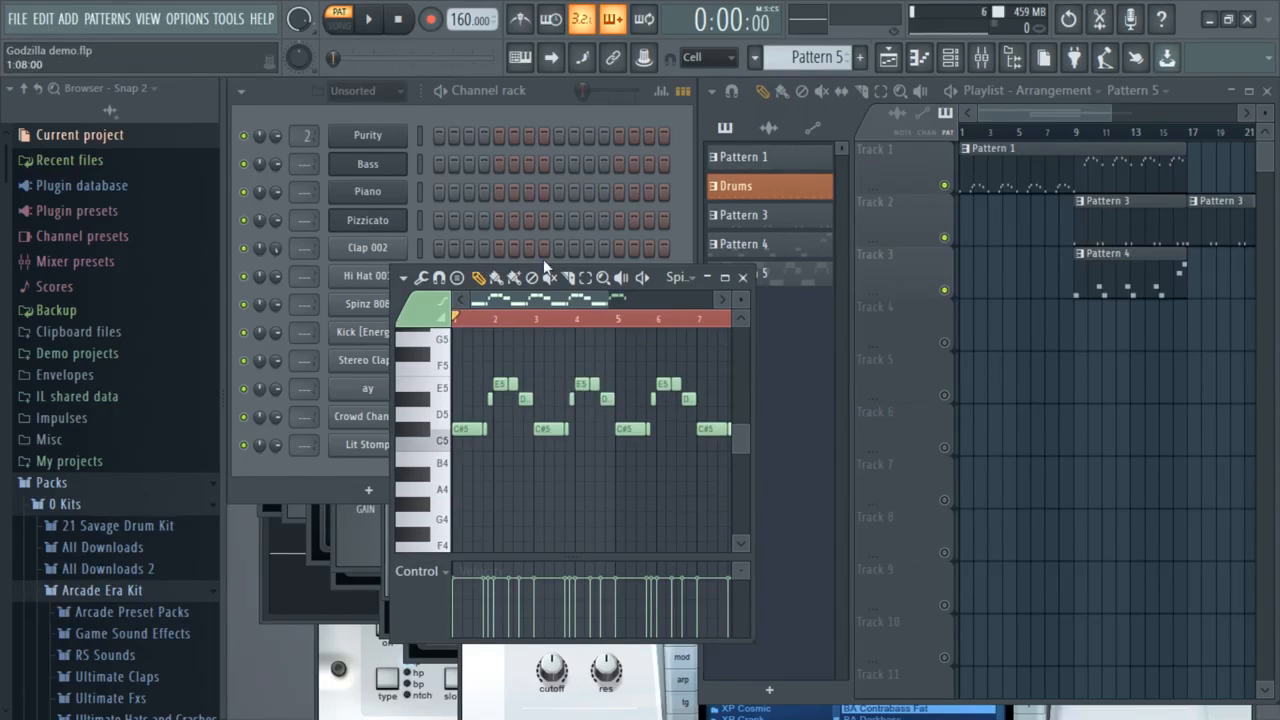
key("space")
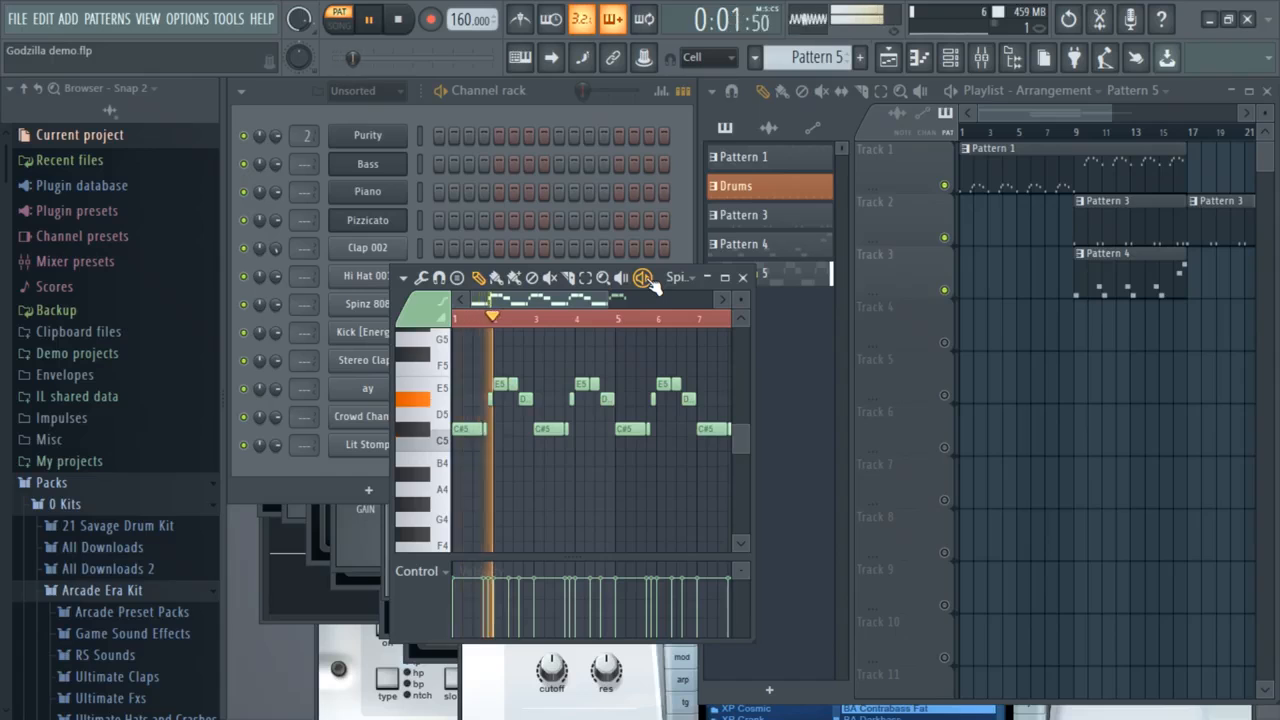
key("shift+Up")
key("shift+Up")
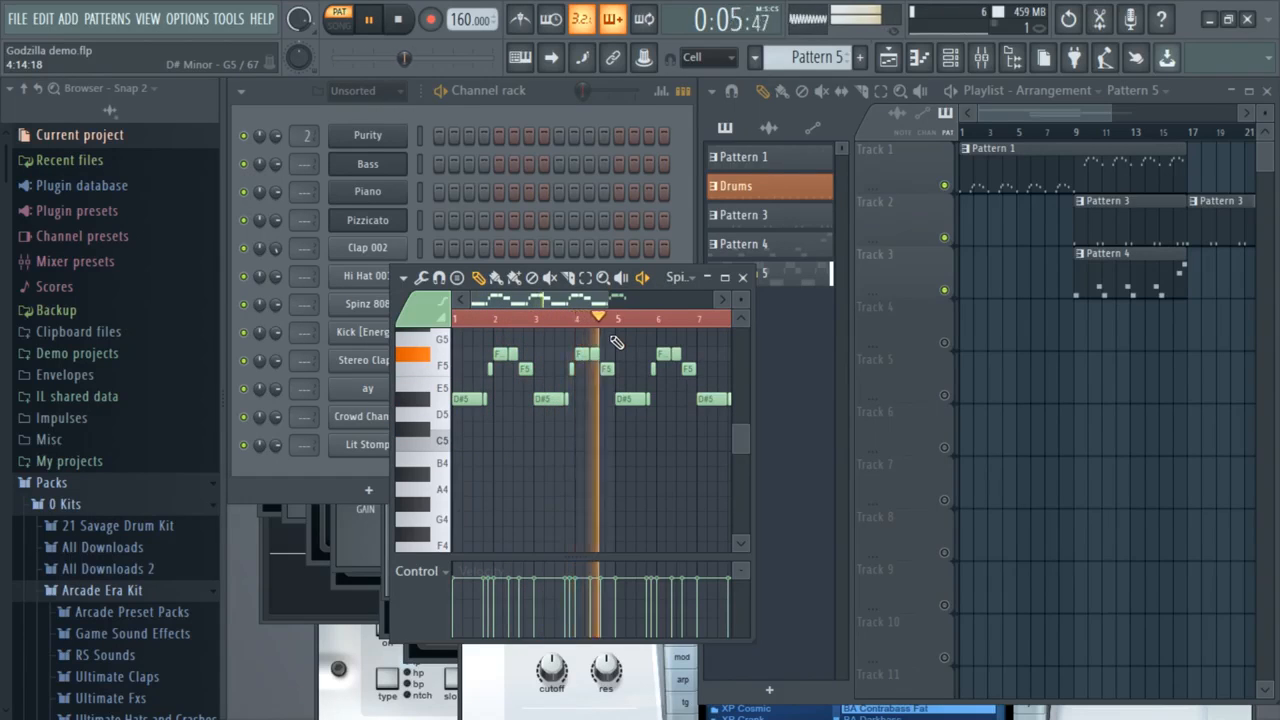
Stop playback and place Pattern 5 at bar 17 of Track 3, directly after Pattern 4.
key("space")
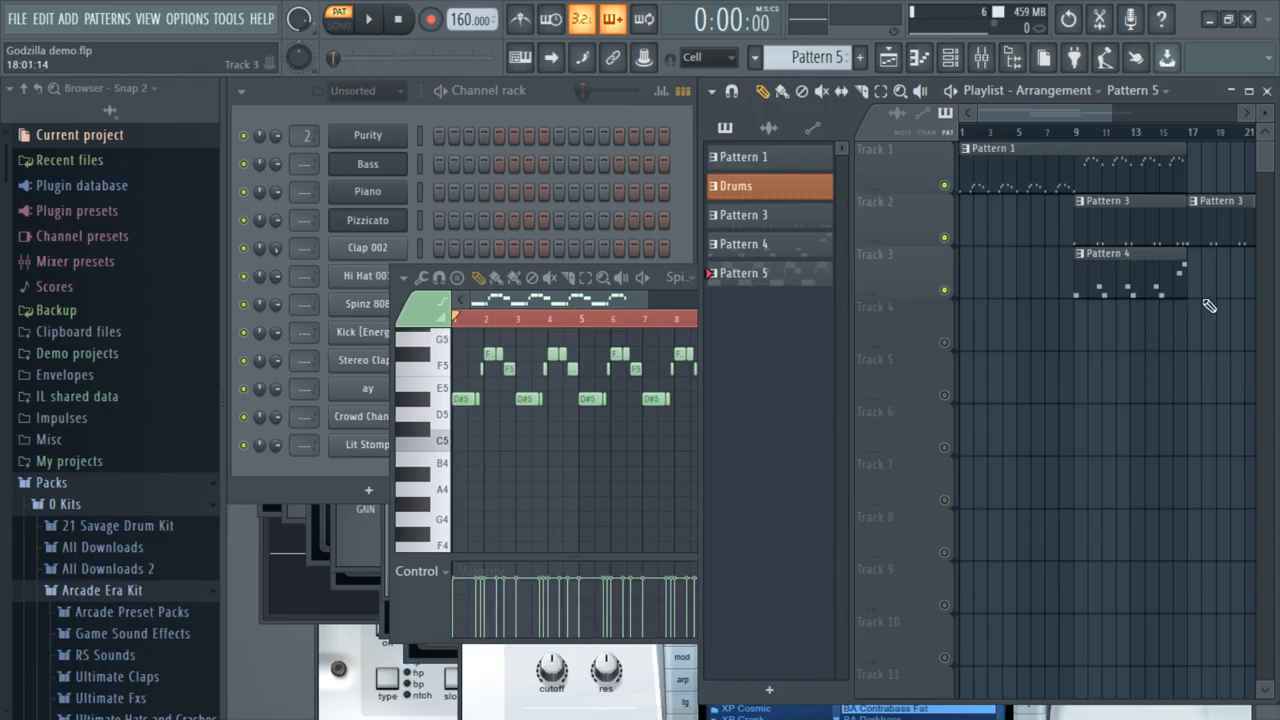
left_click_drag(1213, 322, 1212, 257)
left_click_drag(1094, 112, 1110, 111)
Create Pattern 6 at bar 9 of Track 4 with Clap 002 and Stereo Clap2 hits on step 9.
key("F4")
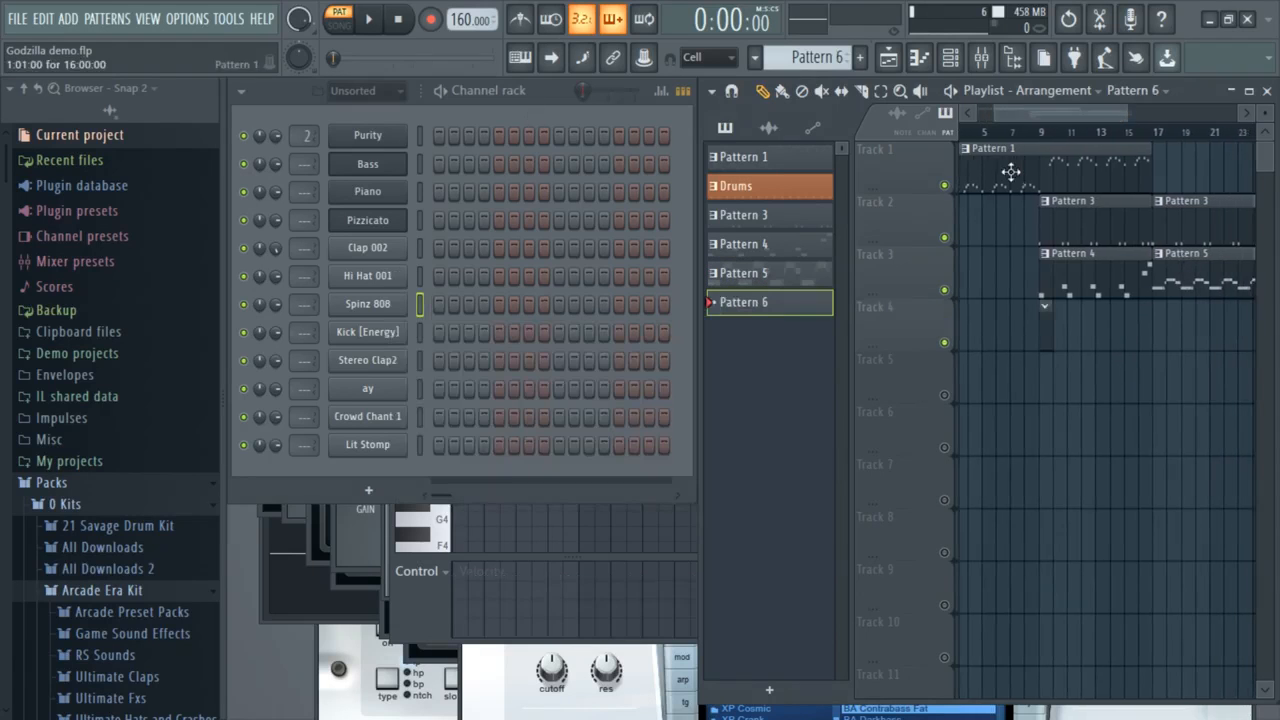
left_click(561, 246)
left_click(367, 247)
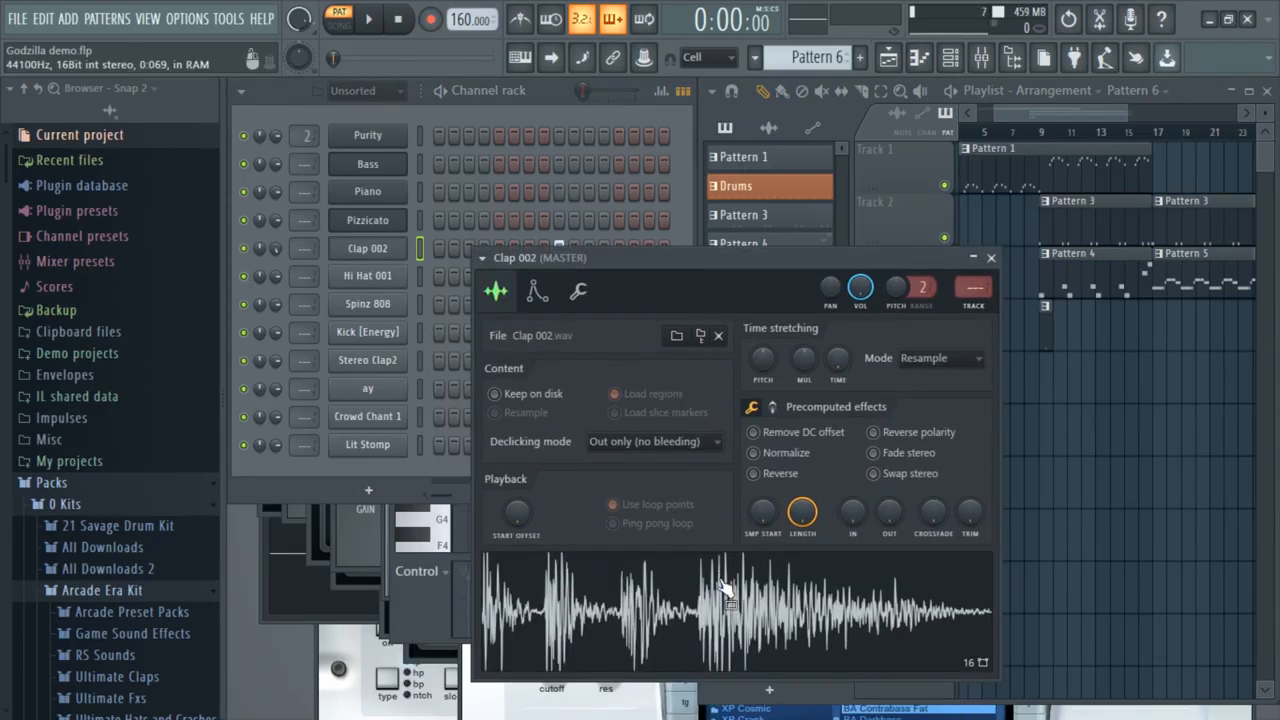
left_click(387, 368)
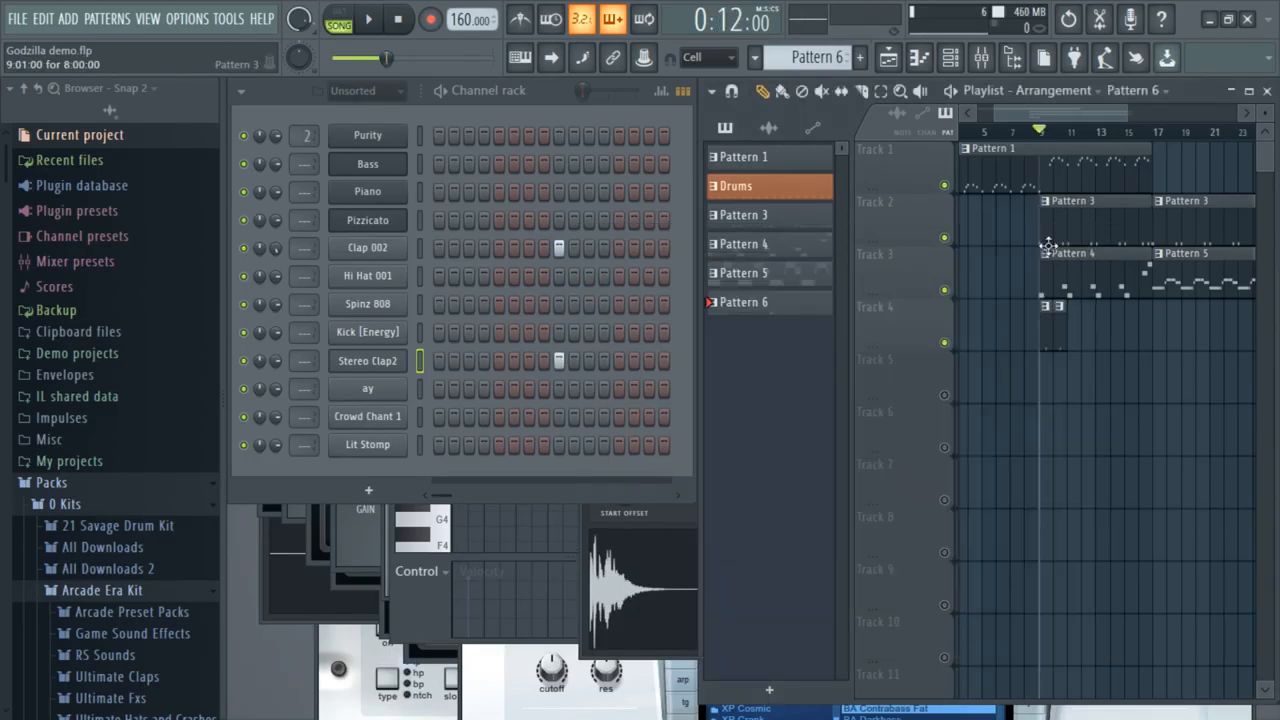
Repeat the one-bar Pattern 6 clap clip along Track 4 through bar 16 while playing from bar 9.
left_click(1103, 307)
key("space")
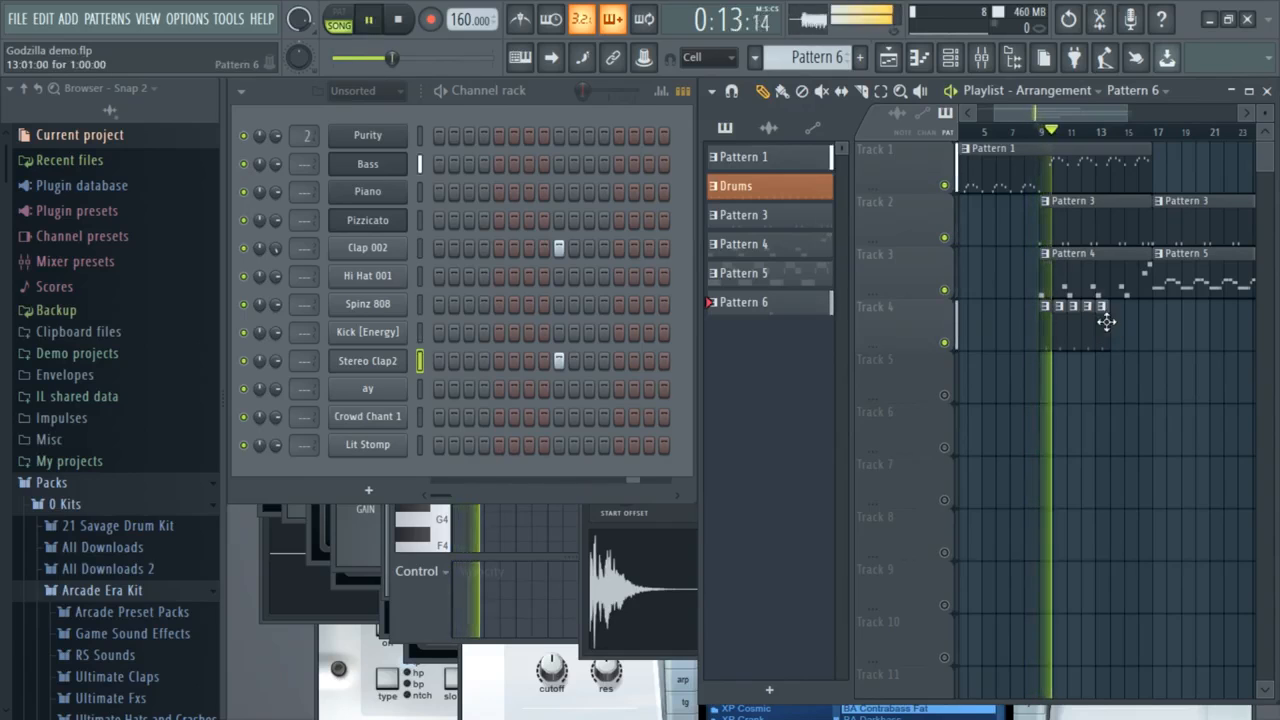
left_click(1118, 320)
left_click(1134, 320)
left_click(1145, 316)
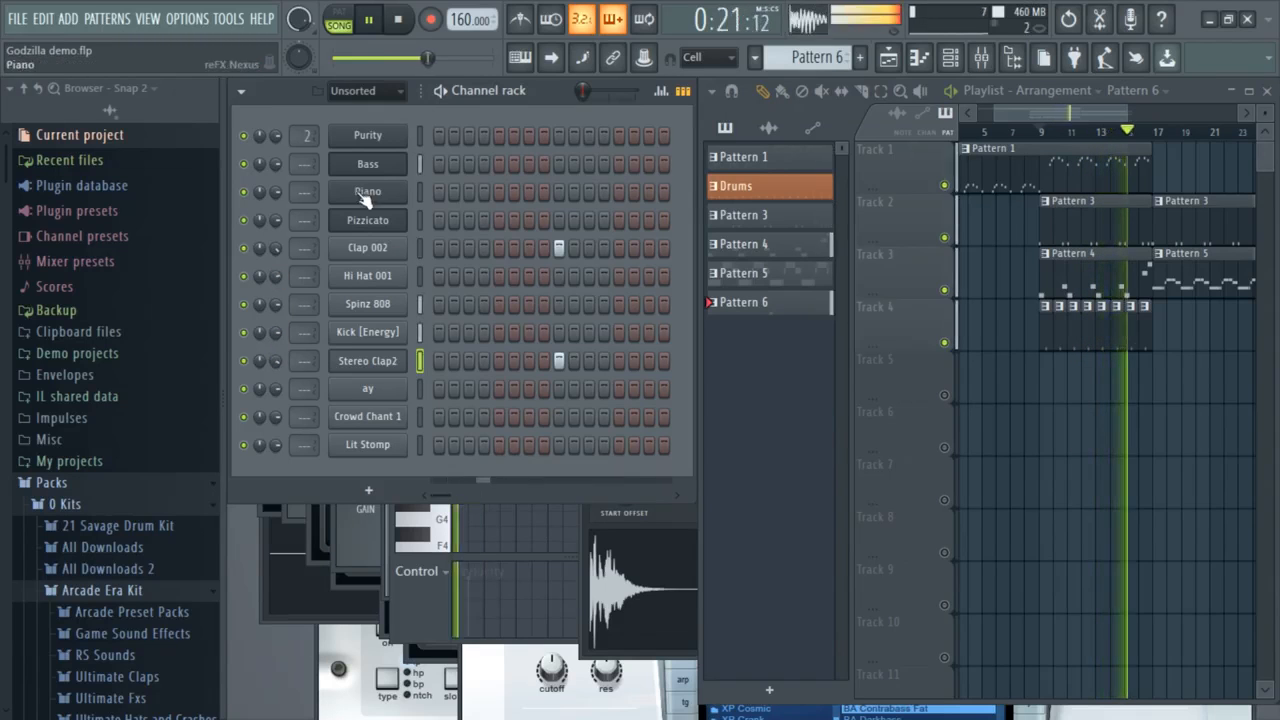
Continue the Pattern 6 clap clips on Track 4 from bar 17 through bar 24, and stop playback.
left_click(1172, 329)
left_click_drag(1074, 113, 1093, 113)
left_click(1149, 314)
left_click(1163, 315)
left_click(1177, 317)
left_click(1191, 317)
left_click(1205, 317)
left_click(1219, 317)
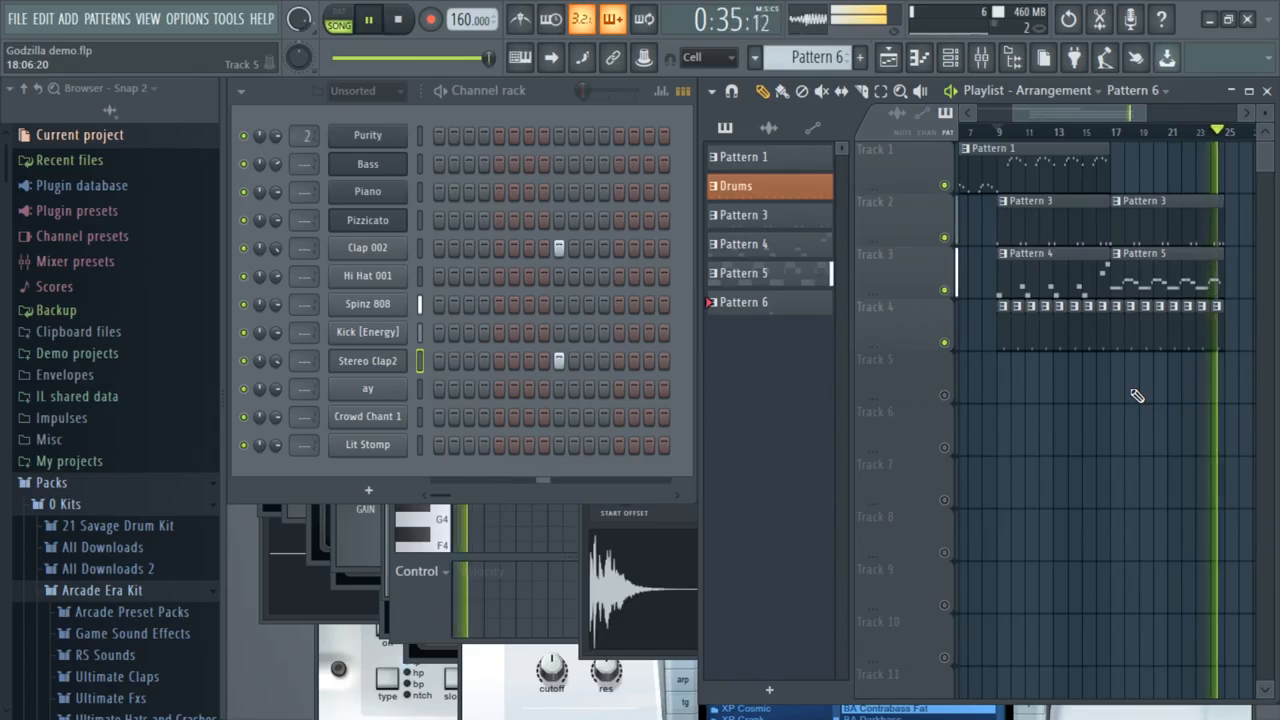
key("space")
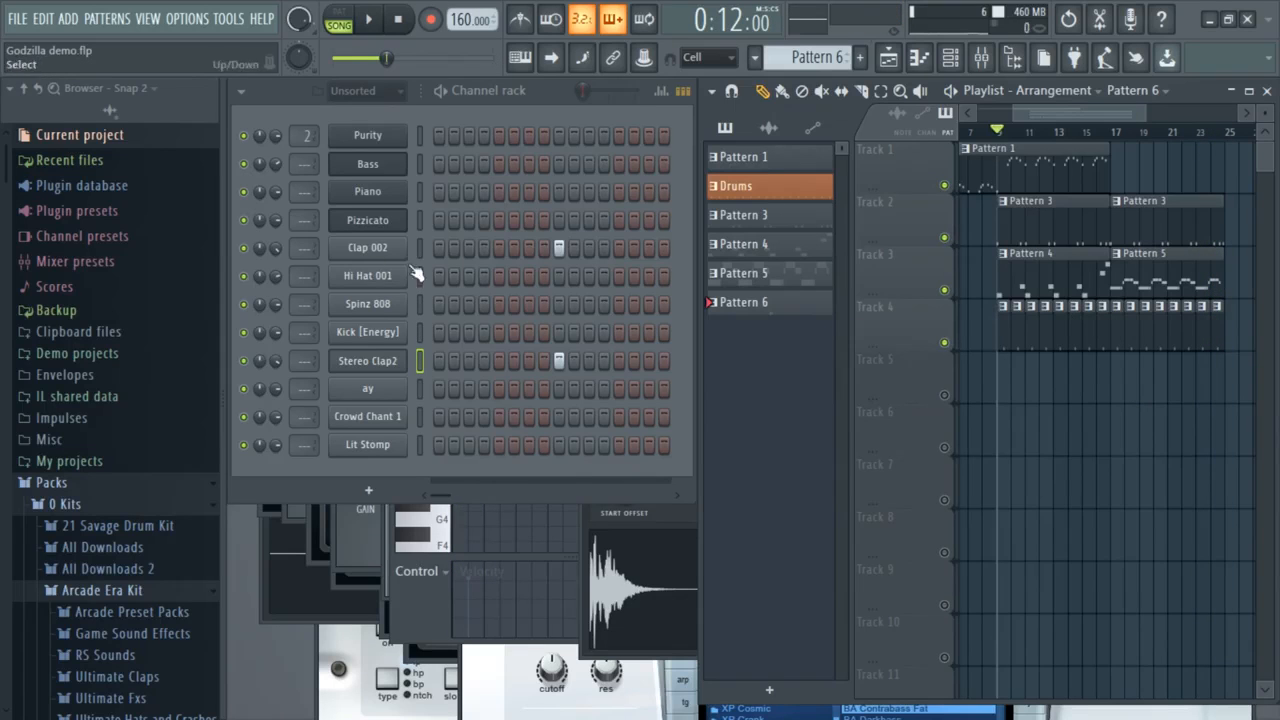
Show the Audio channel group and place the Trillville - Some Cut sample at bar 9 of Track 5, leaving the track unmuted.
left_click(370, 95)
left_click(387, 152)
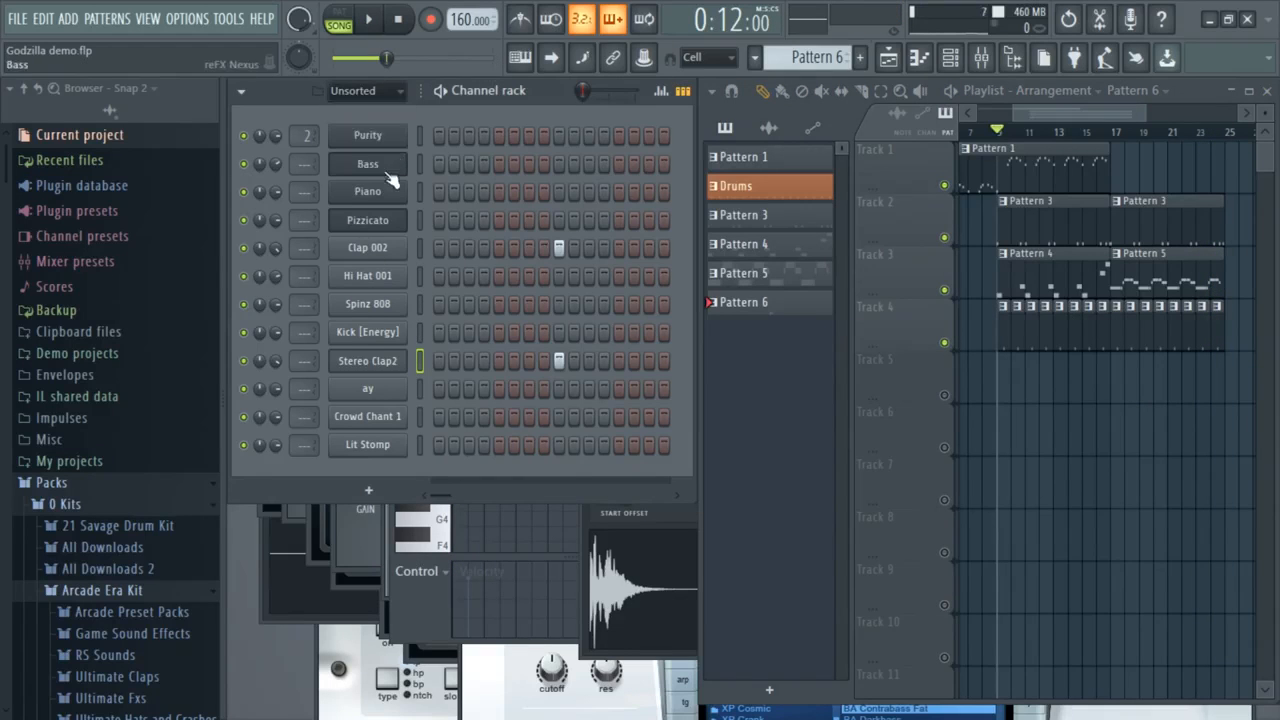
left_click(345, 135)
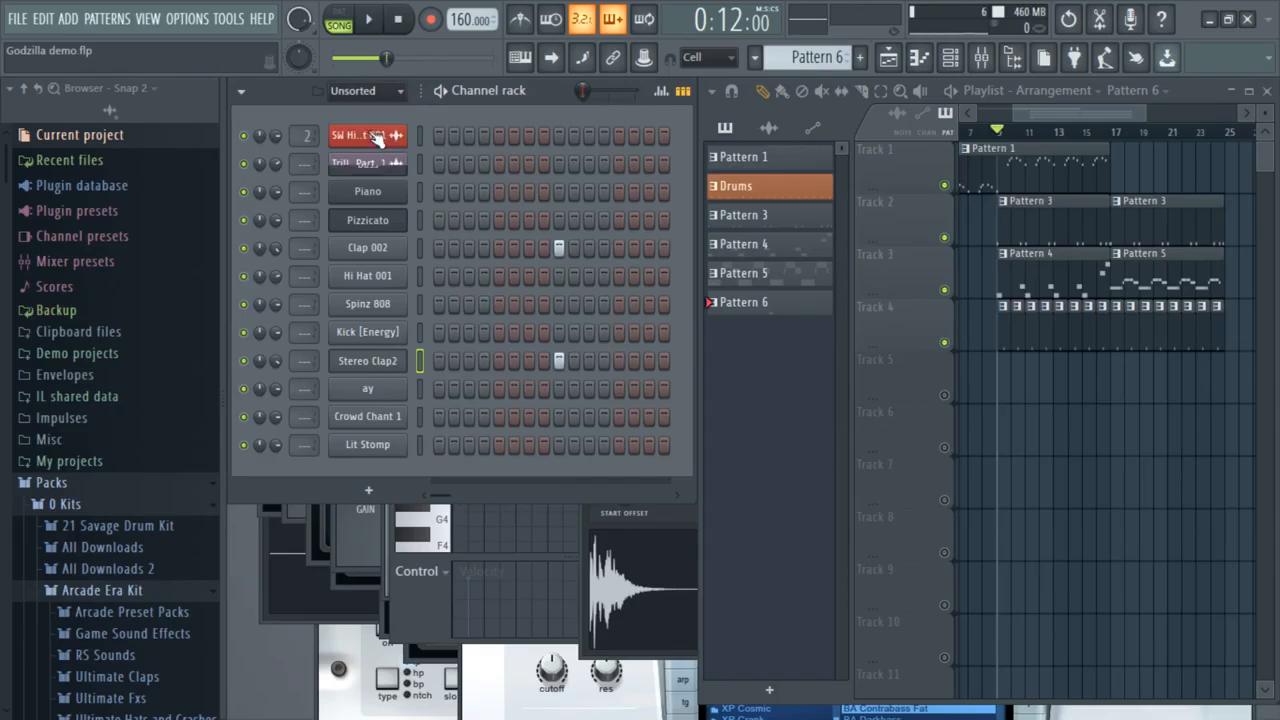
left_click(367, 163)
left_click_drag(816, 435, 816, 412)
left_click_drag(790, 525, 1068, 337)
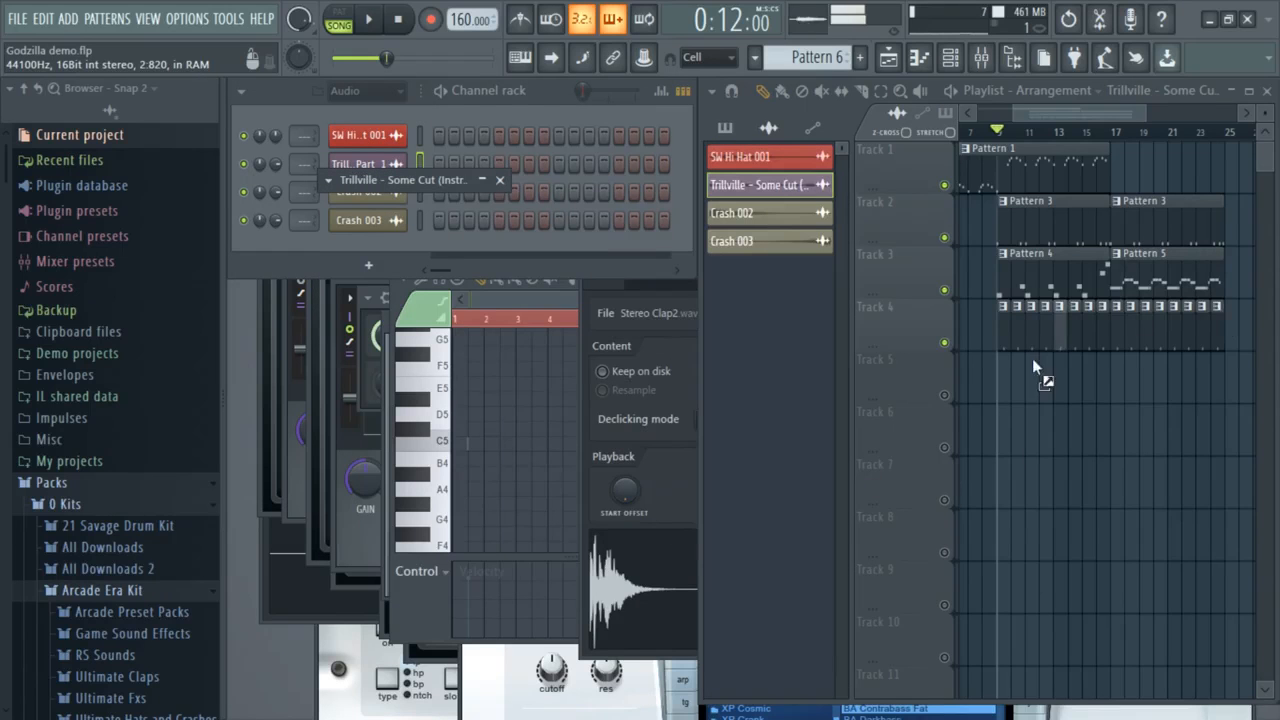
left_click_drag(997, 373, 997, 373)
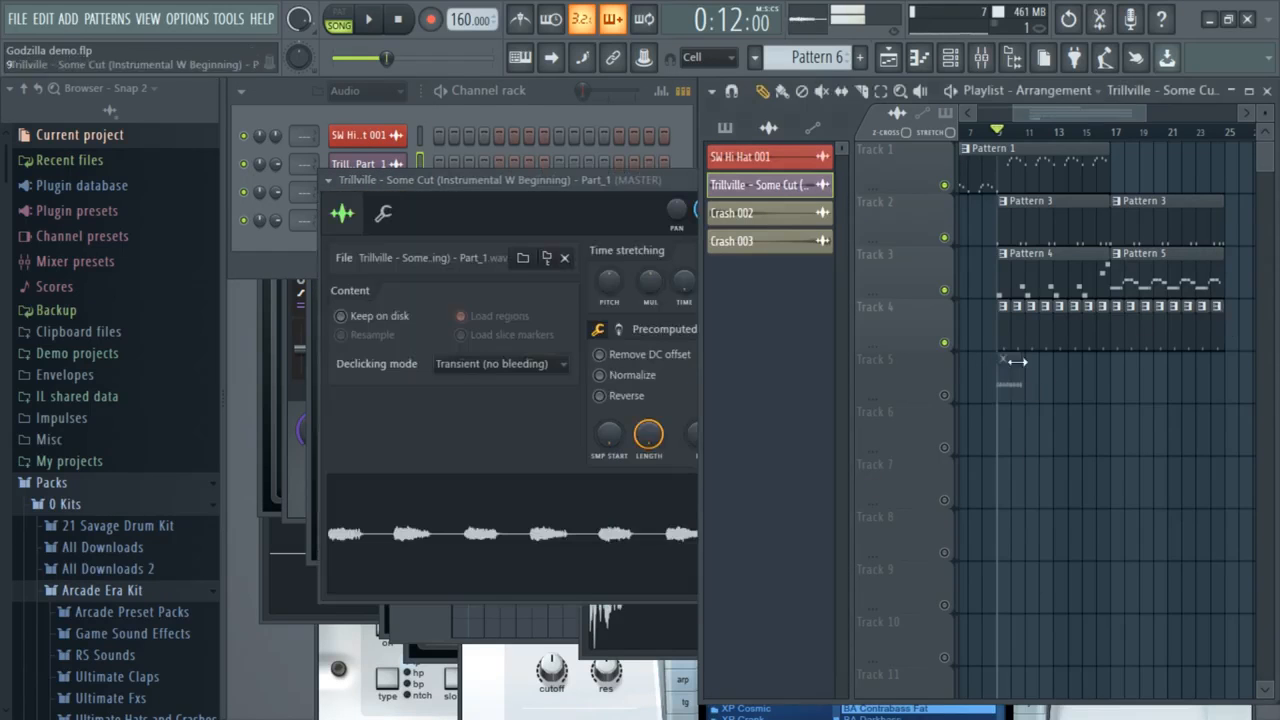
left_click(944, 395)
Enable audio stretching on resize and stretch the Trillville - Some Cut clip to about one bar.
left_click_drag(1149, 110, 1025, 113)
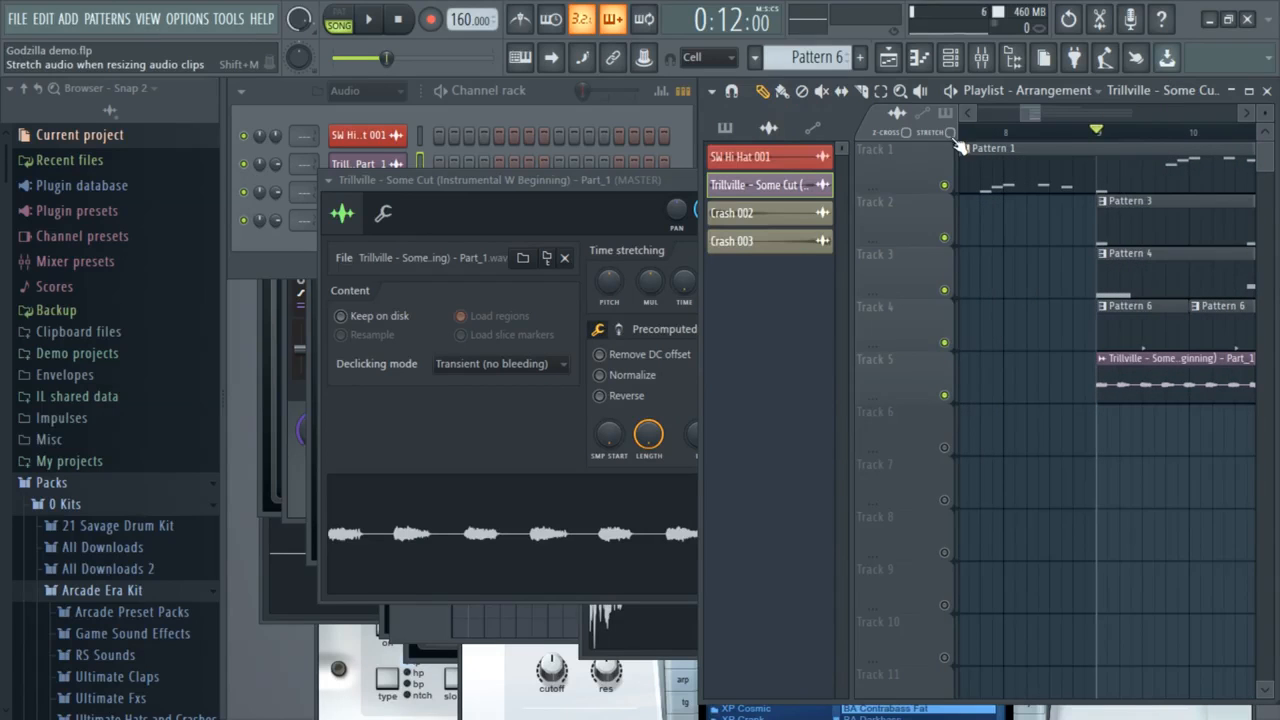
left_click_drag(1032, 115, 1040, 115)
left_click_drag(1197, 360, 1119, 361)
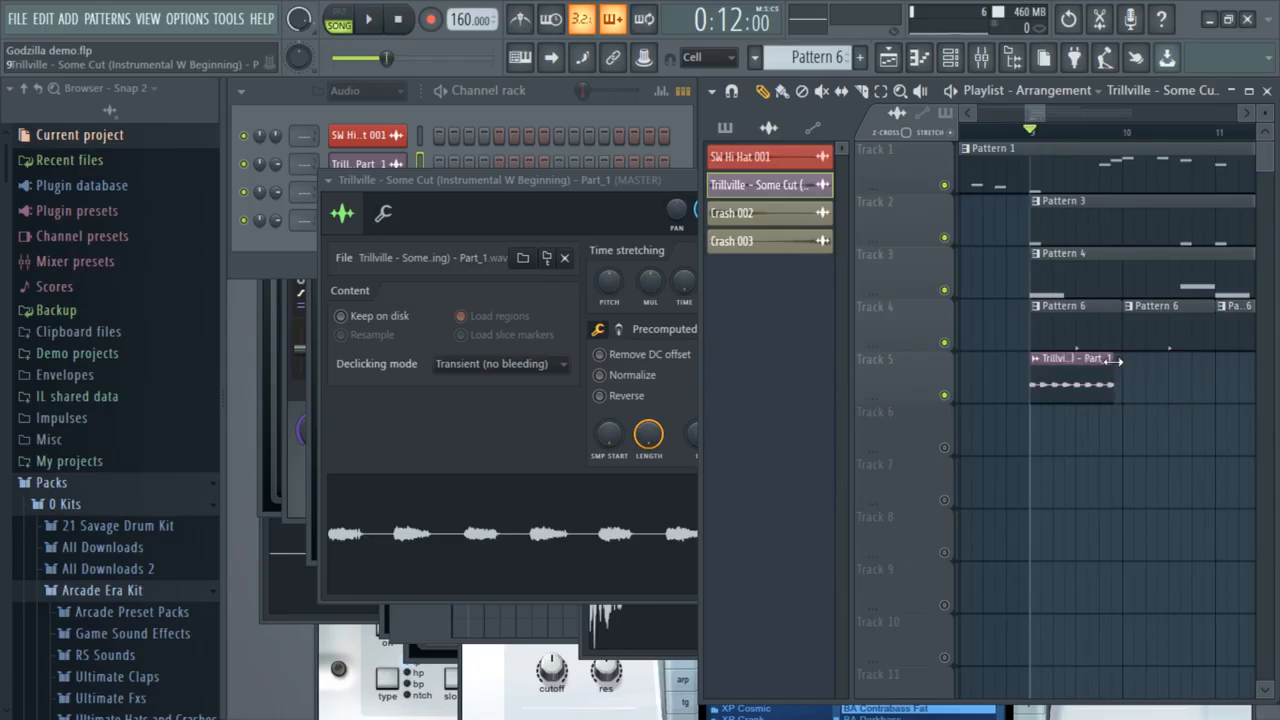
left_click_drag(1043, 108, 1040, 108)
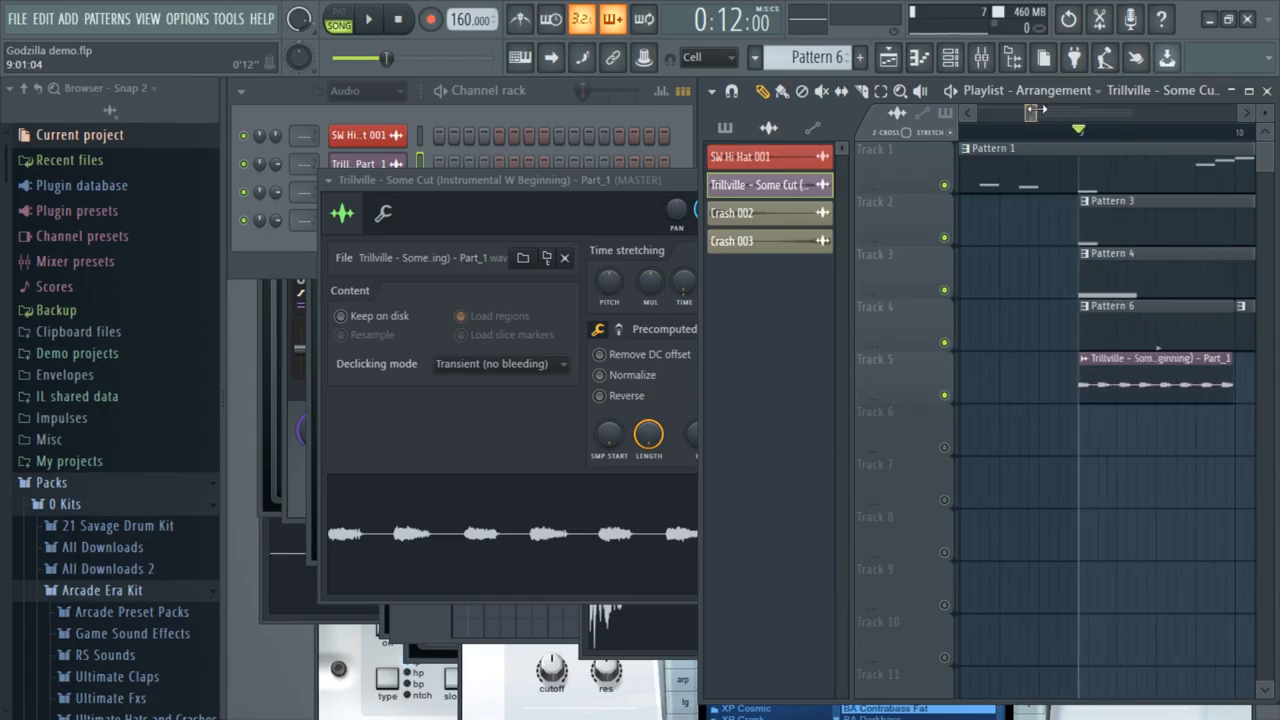
left_click(1246, 114)
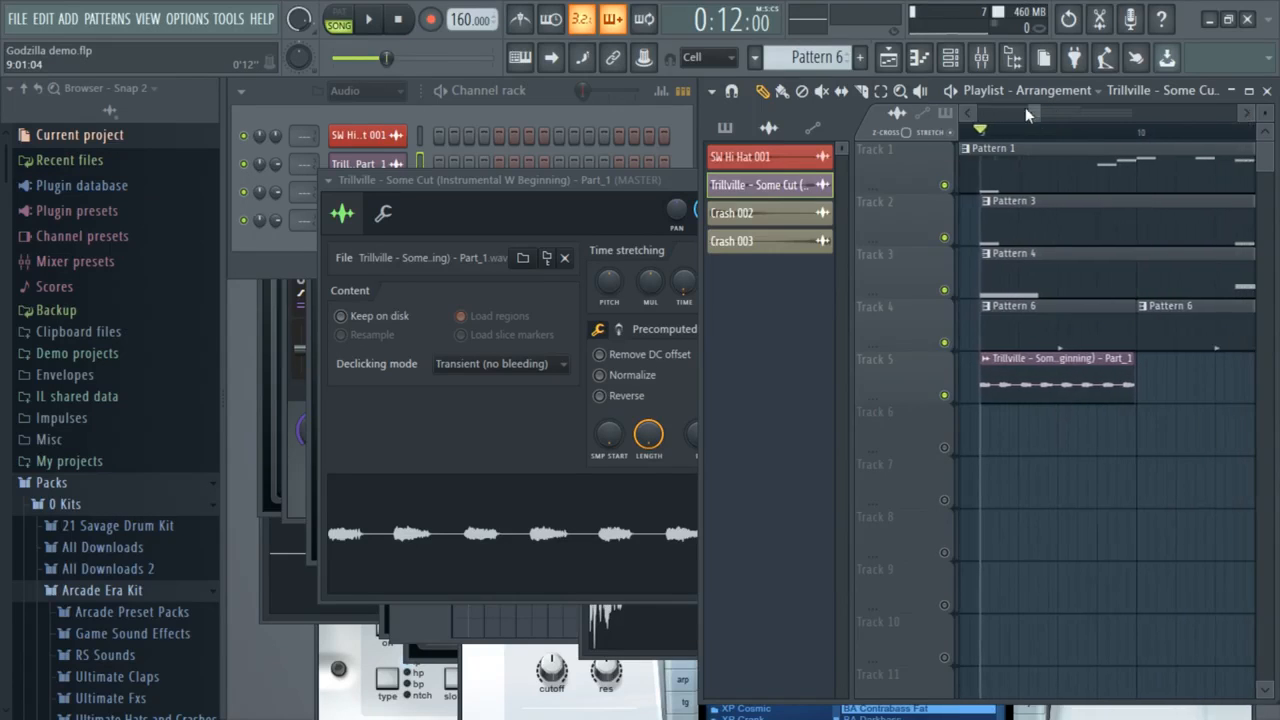
left_click_drag(1035, 113, 1033, 113)
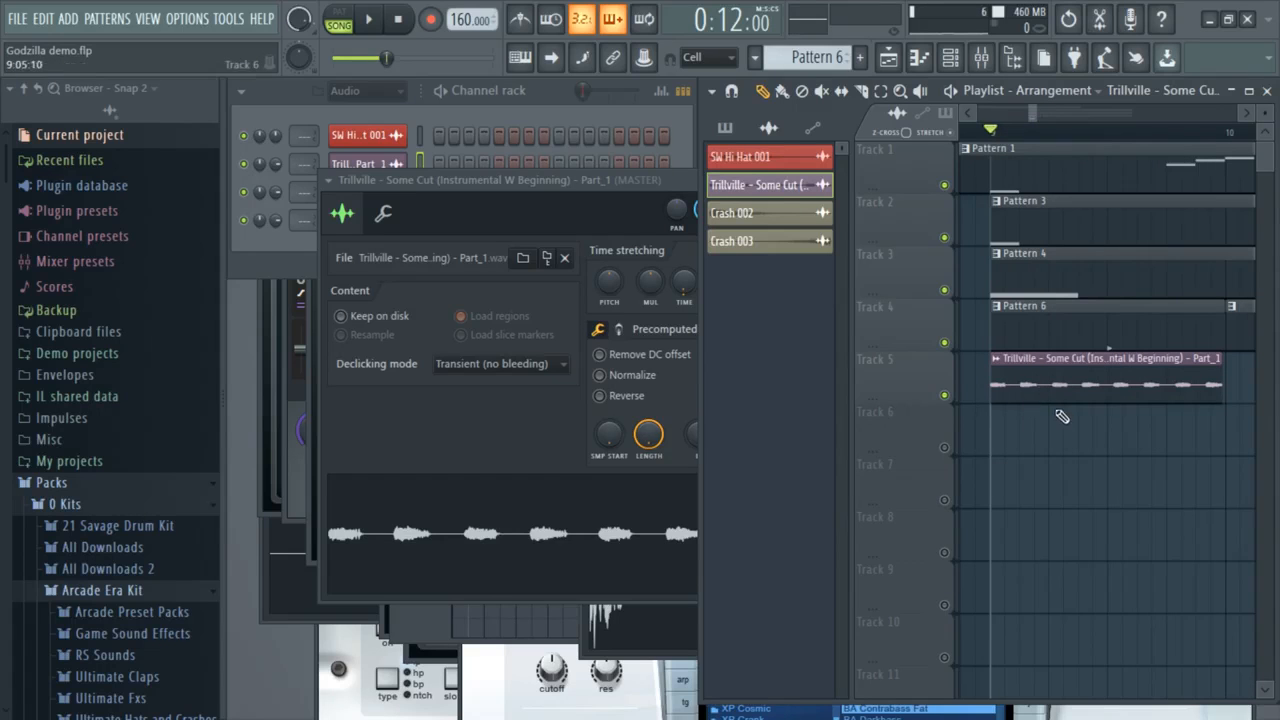
Fine-tune the Trillville sample's time-stretch multiplier to 104.08% and play the arrangement from bar 9.
right_click(1222, 390)
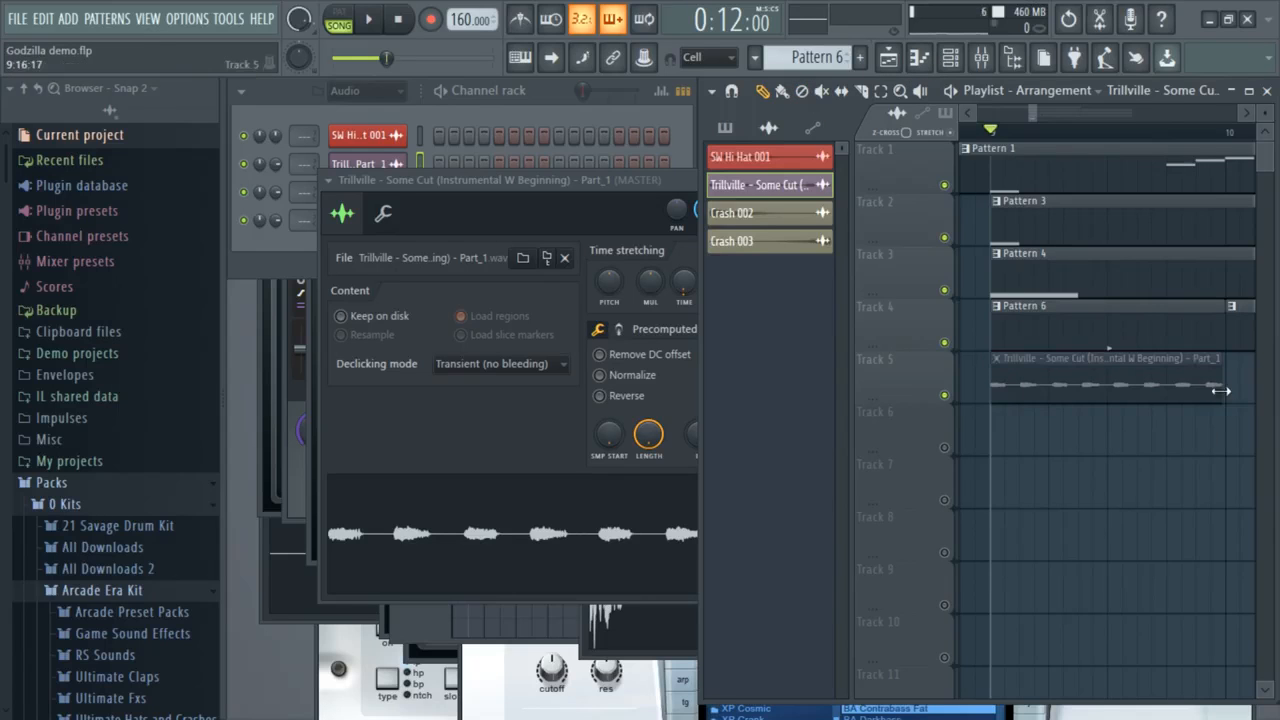
right_click(1221, 391, "alt")
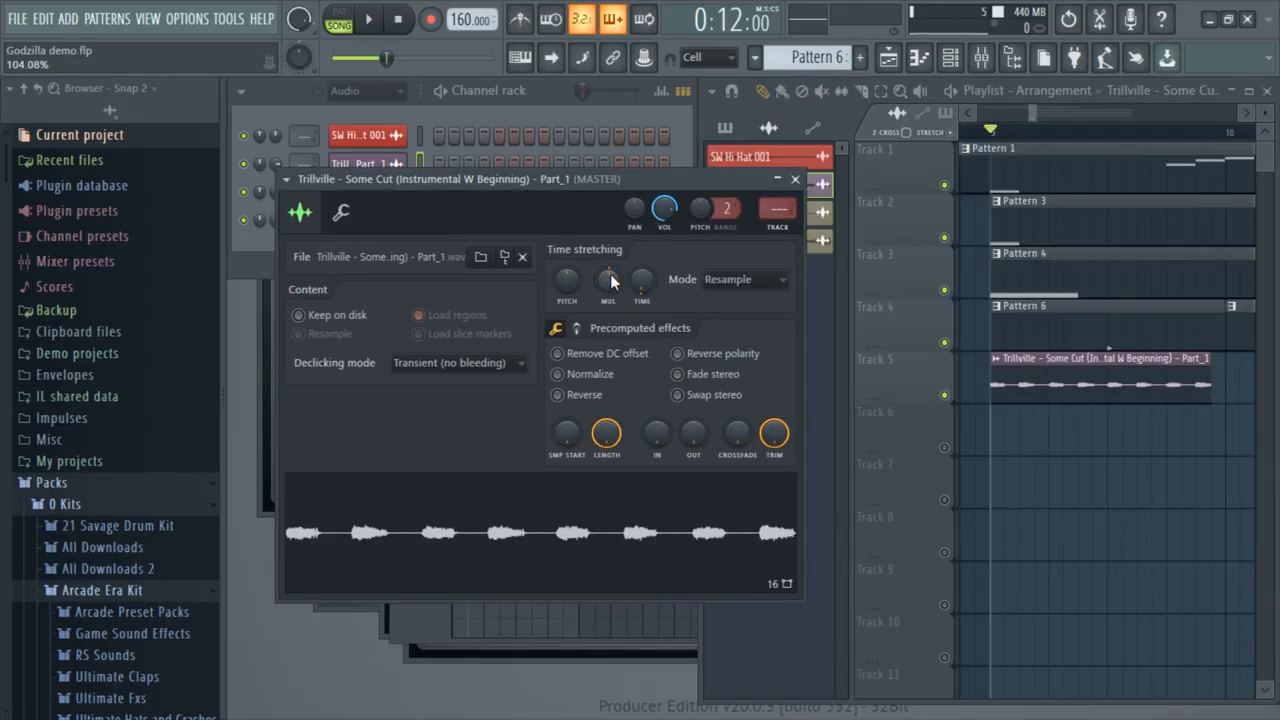
right_click(1101, 483)
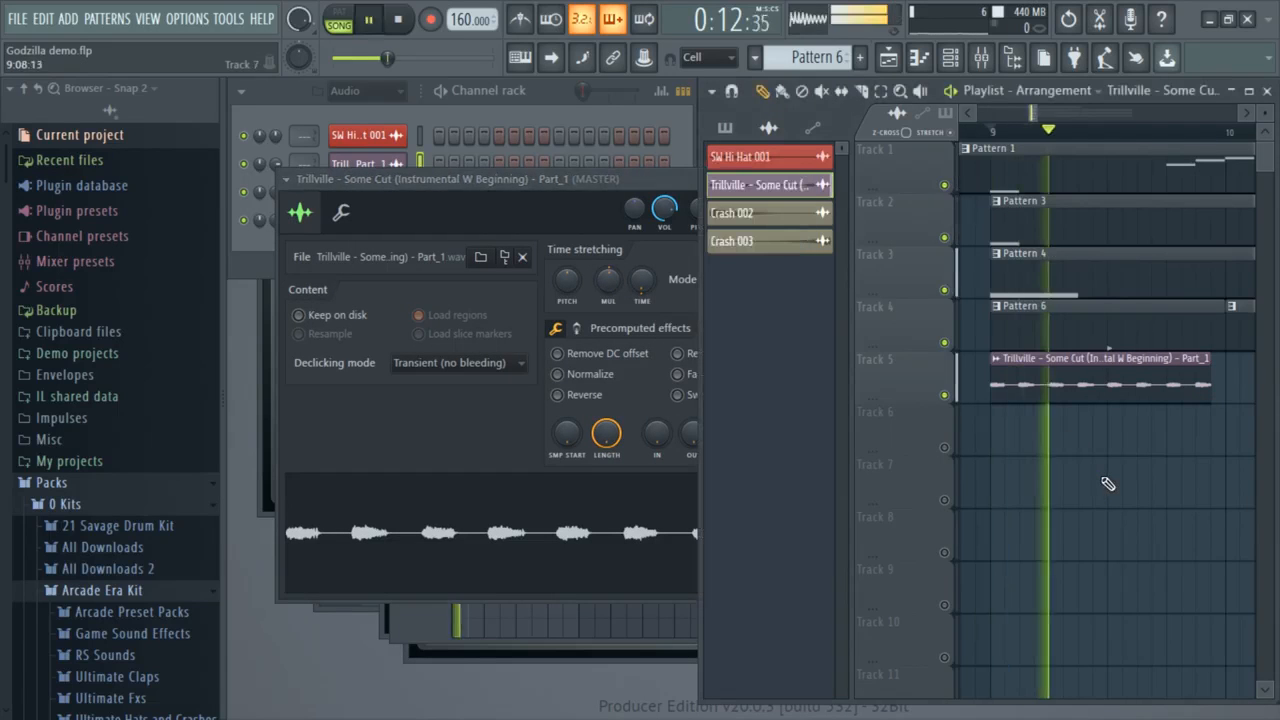
Repeat the Trillville - Some Cut clip at the start of every bar on Track 5 through bar 24.
left_click(1239, 384)
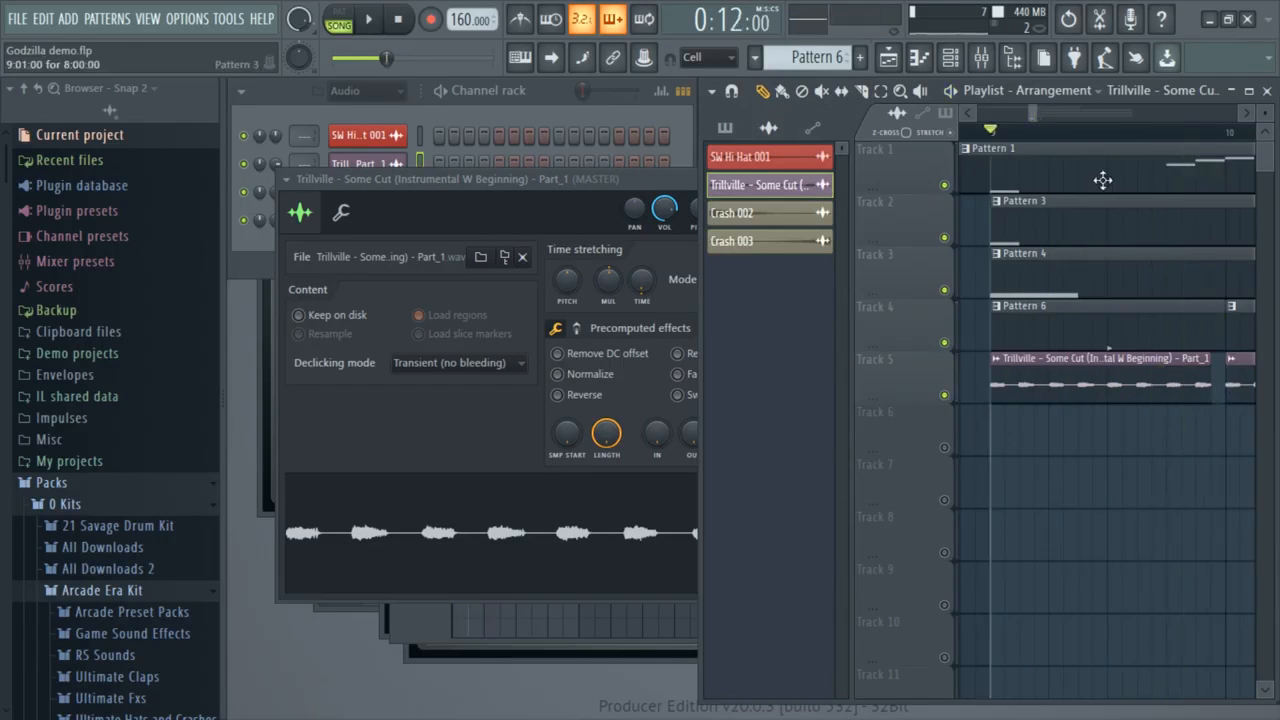
left_click_drag(1034, 114, 1173, 114)
left_click(1090, 388)
scroll(1234, 400, "right", 2)
left_click(1186, 388)
left_click(1234, 388)
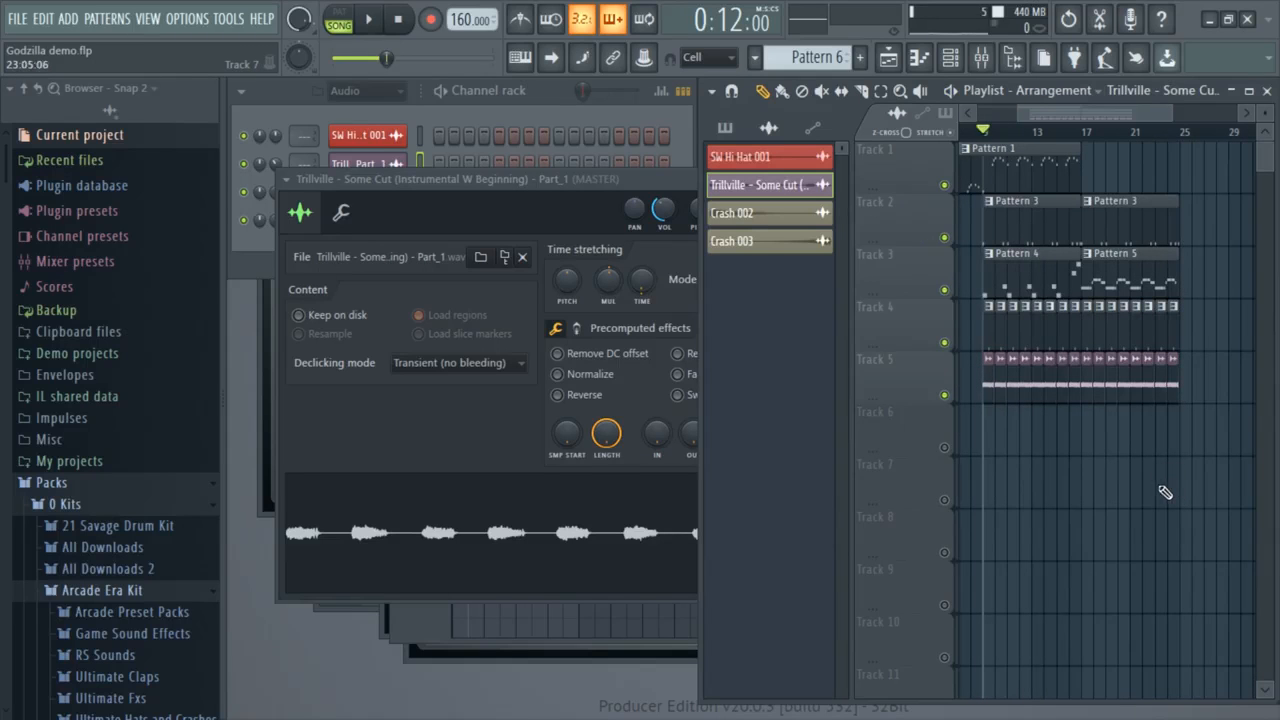
Play the arrangement from bar 9 and switch the channel display to the Unsorted group.
key("space")
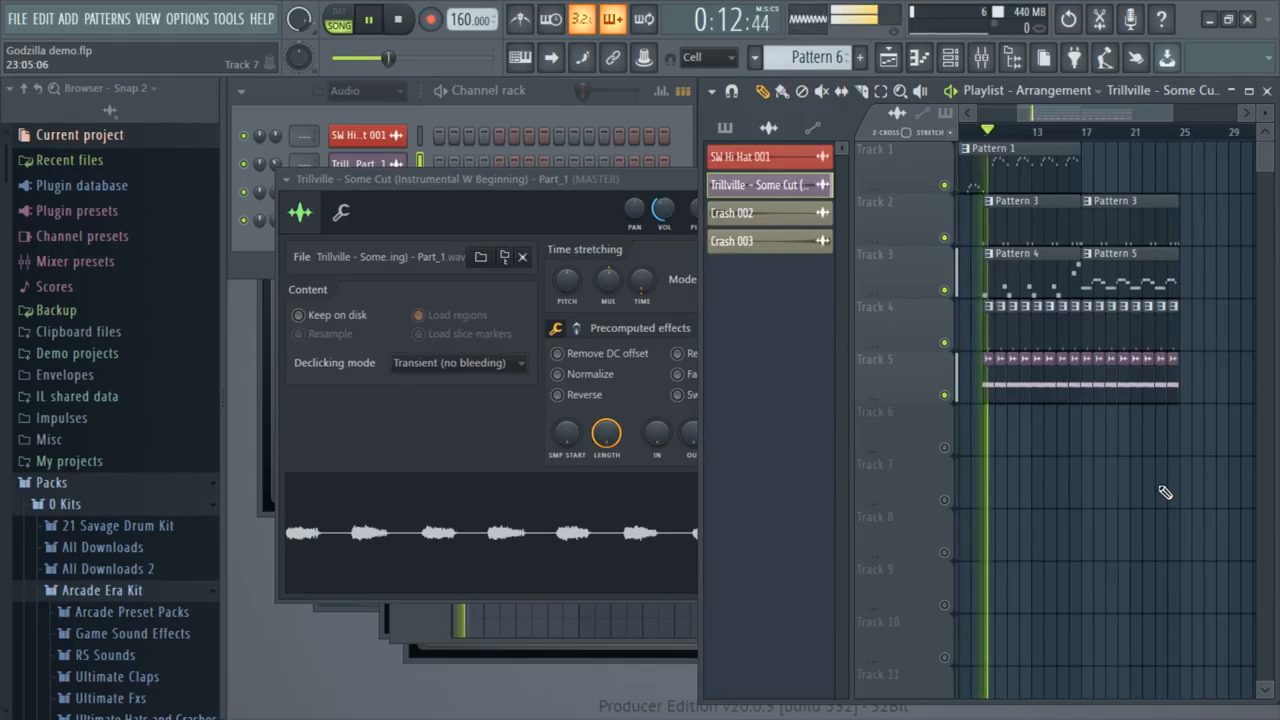
left_click(669, 206)
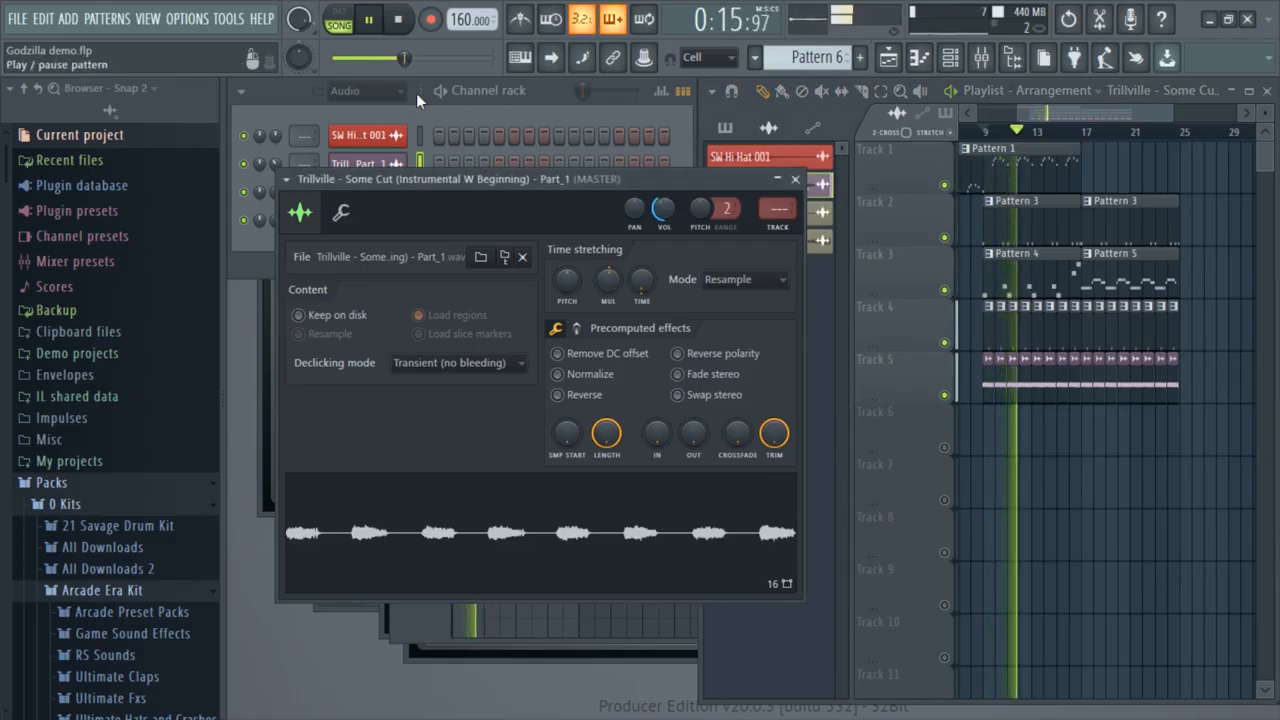
left_click(367, 95)
left_click(366, 158)
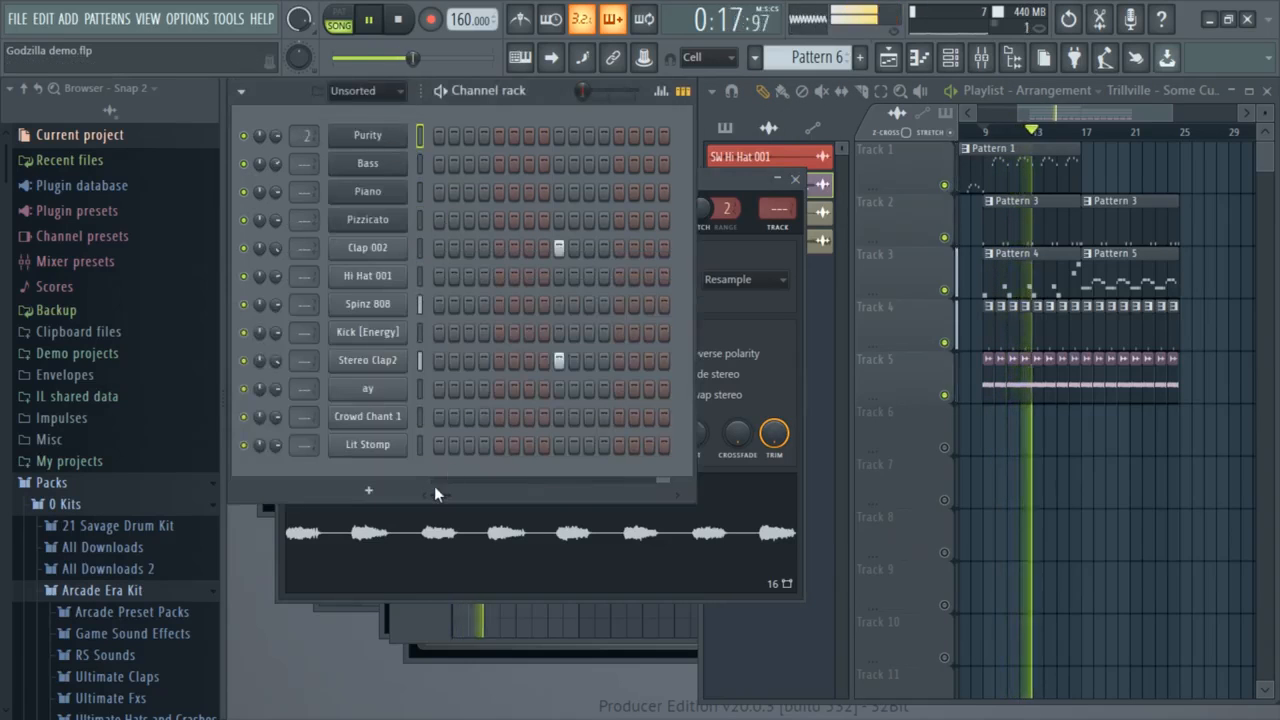
Create Pattern 7 with its default name and fill the Hi Hat 001 channel on every 2 steps.
left_click(859, 57)
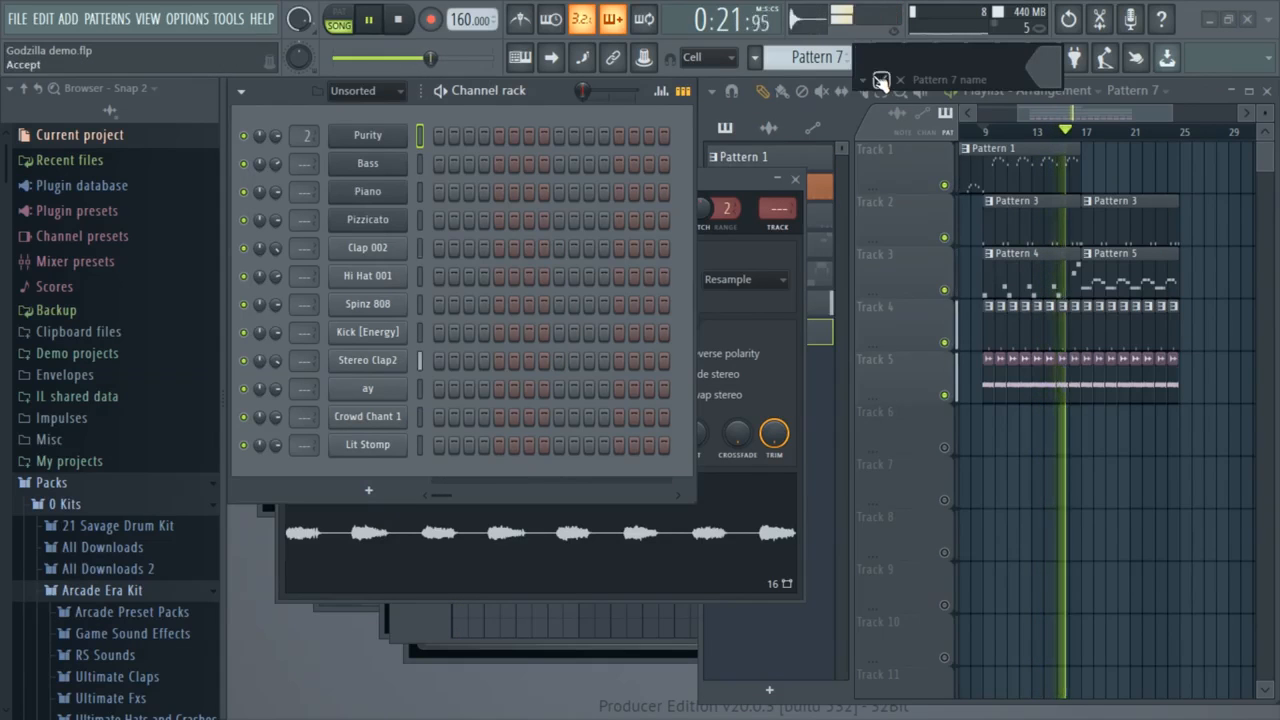
left_click(880, 80)
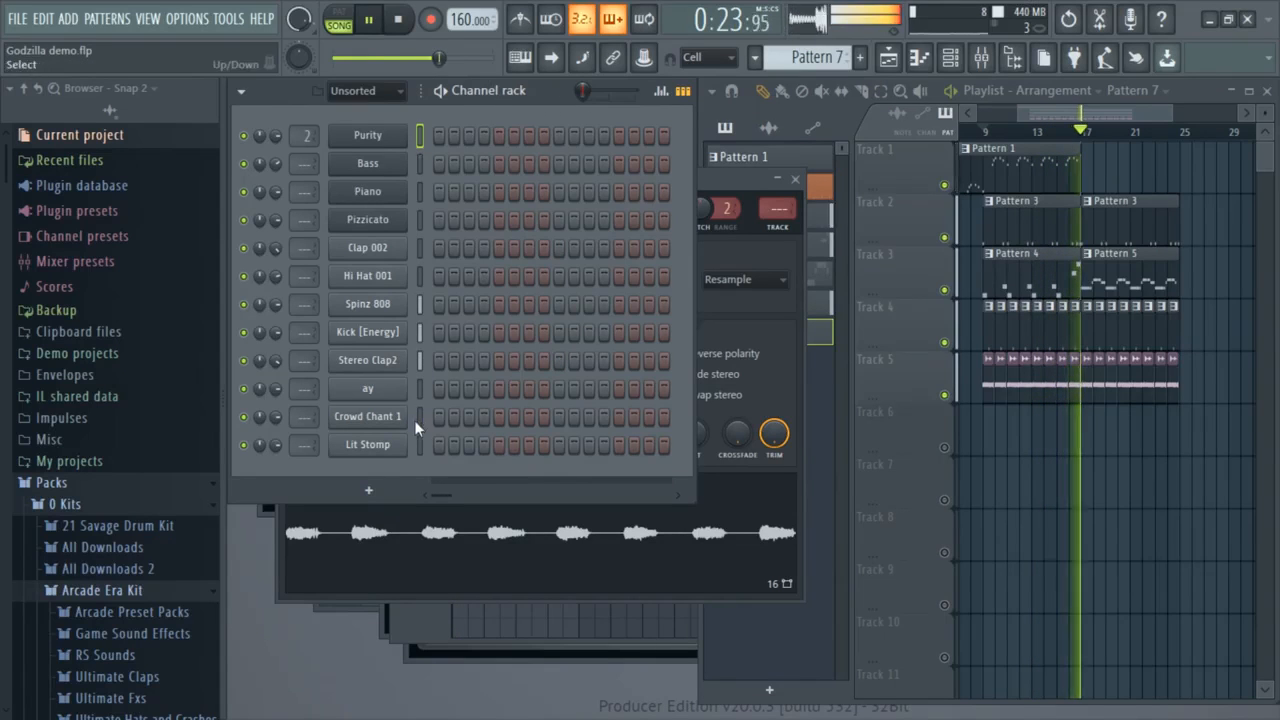
key("space")
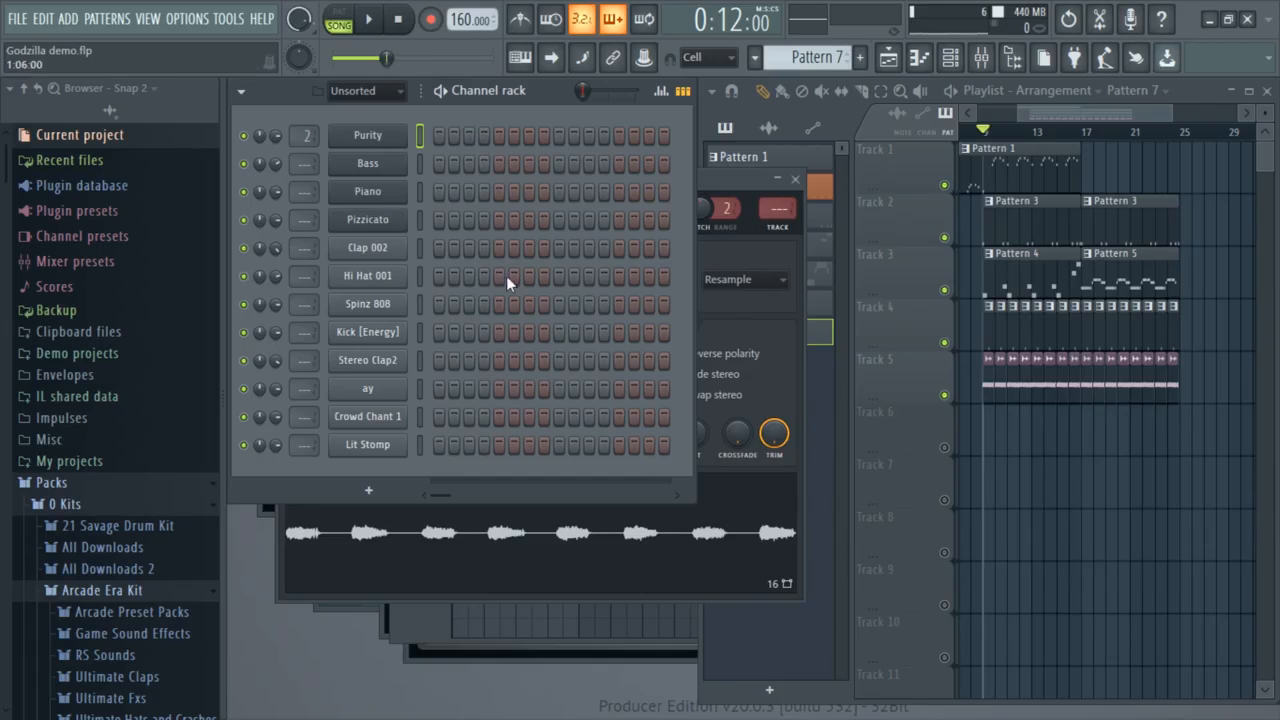
right_click(384, 277)
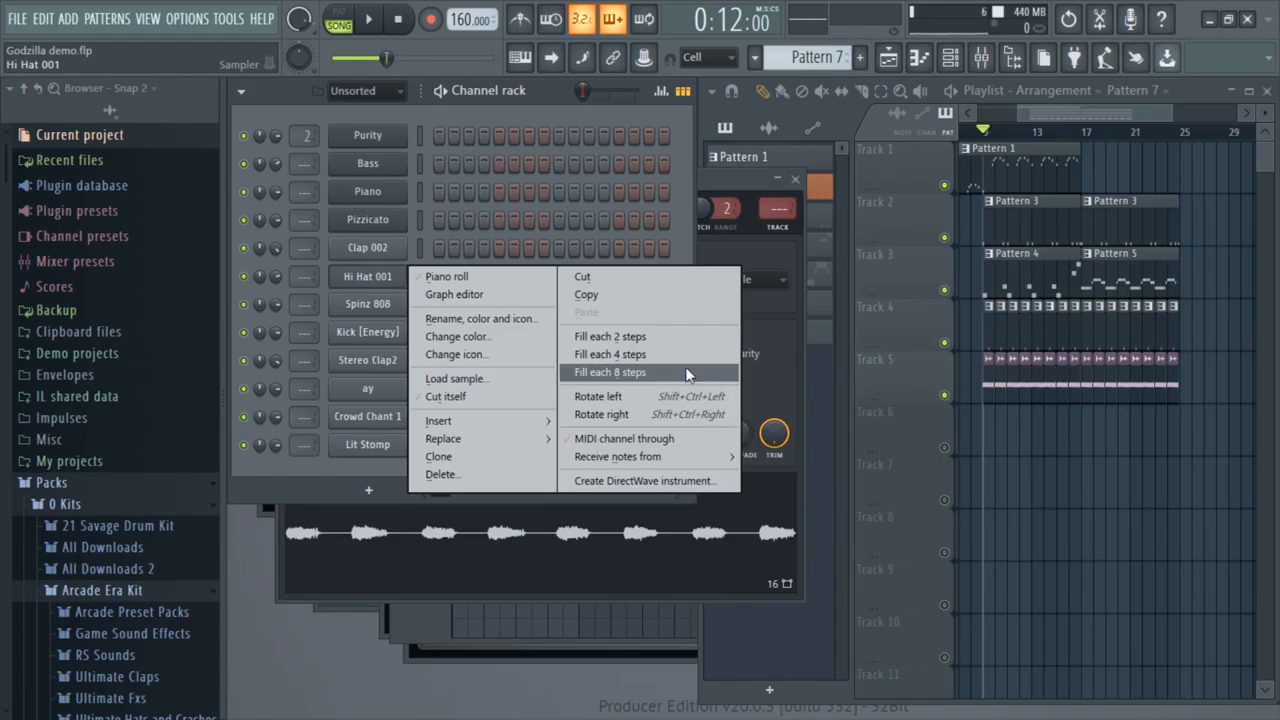
left_click(661, 336)
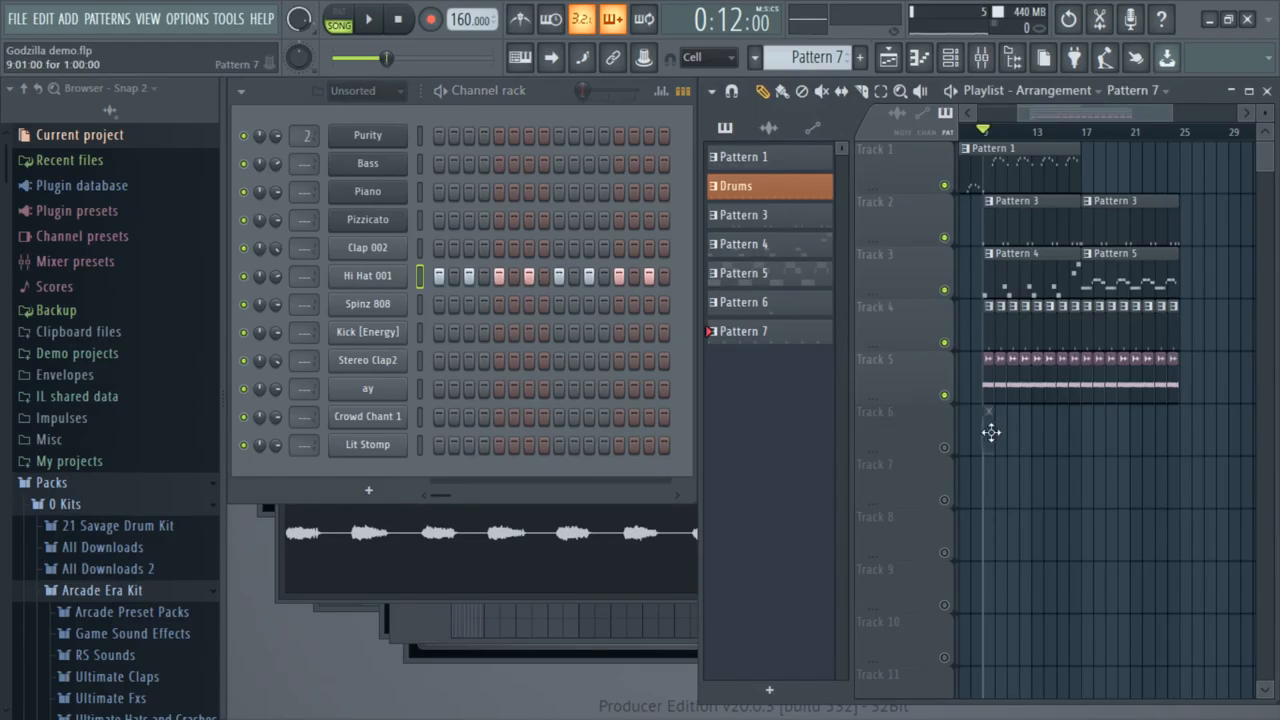
Repeat Pattern 7 in every bar on Track 6 from bar 9 through bar 24 while the arrangement plays.
key("space")
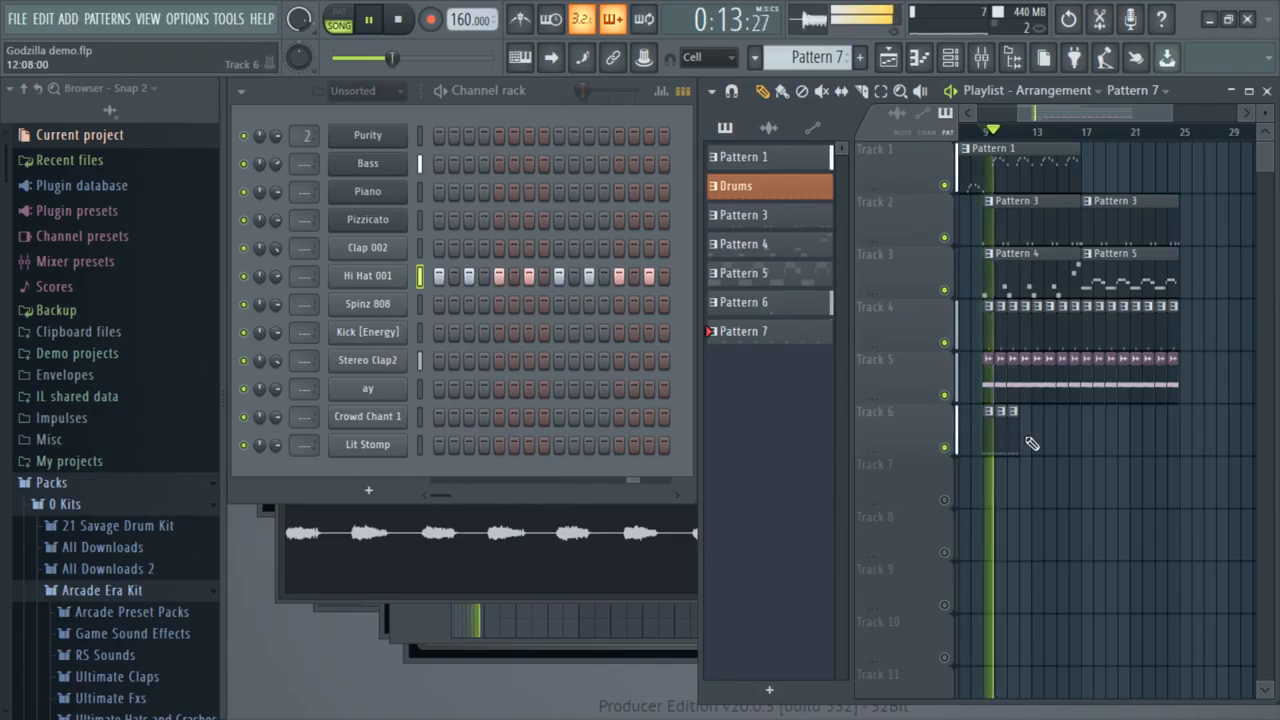
left_click(1040, 438)
left_click(1051, 434)
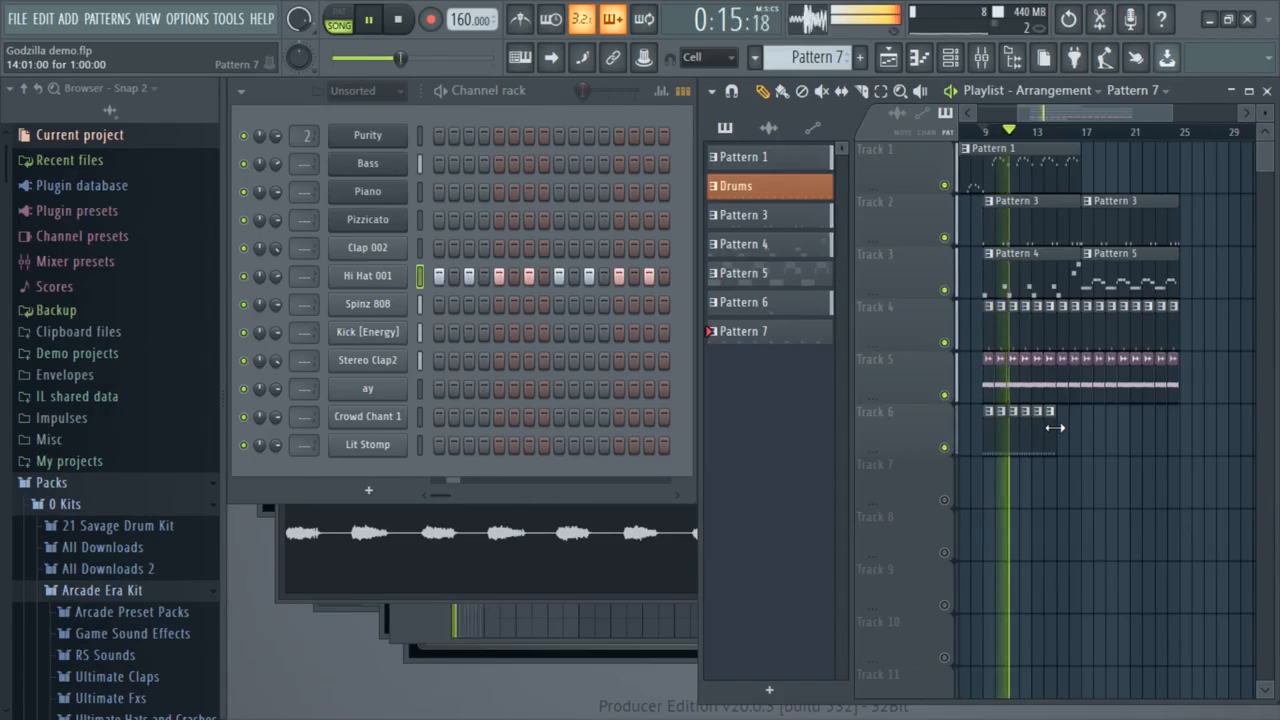
left_click(1070, 430)
left_click(1086, 428)
left_click(1102, 430)
left_click(1116, 432)
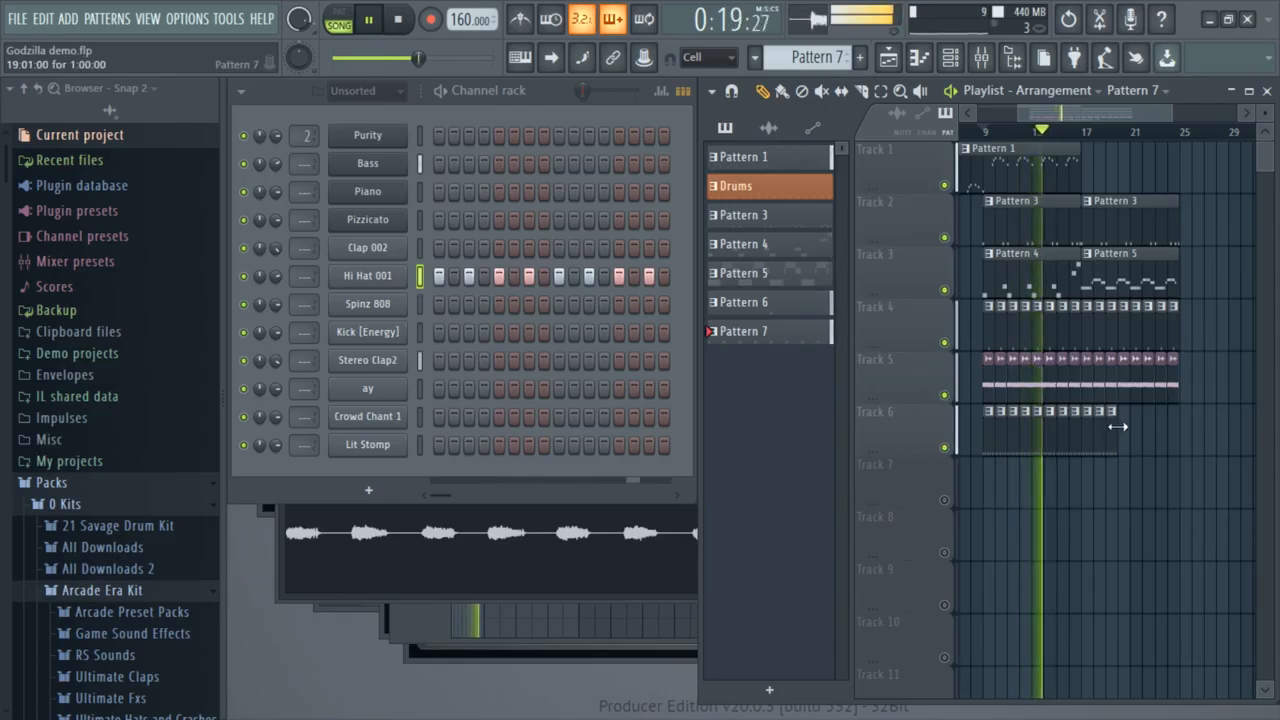
left_click(1130, 430)
left_click(1143, 429)
left_click(1156, 428)
left_click(1165, 431)
left_click(1175, 430)
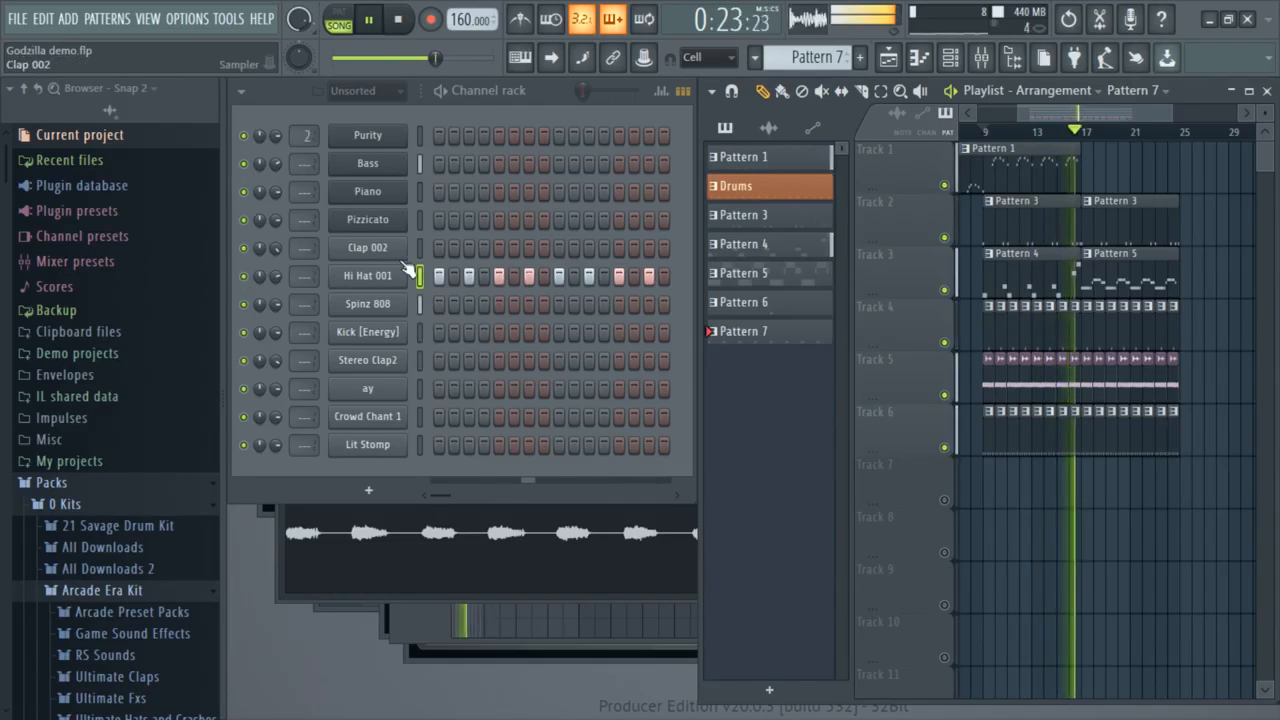
key("space")
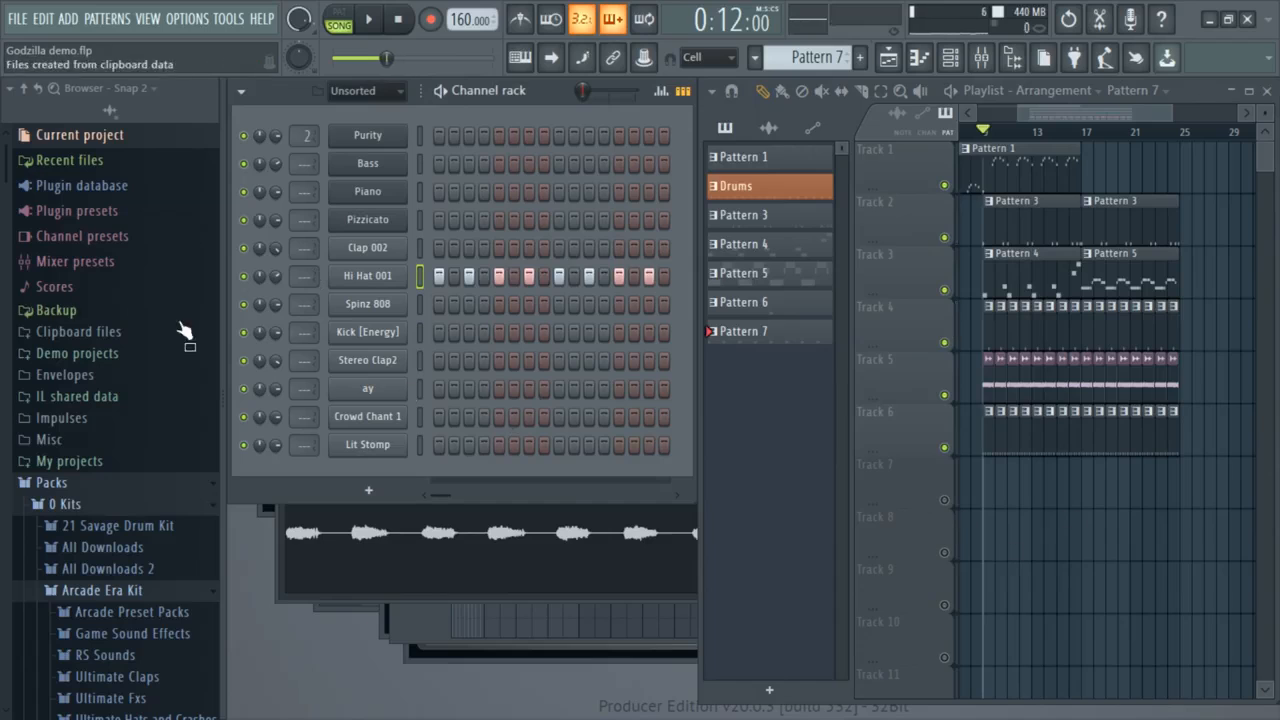
Show the Audio channel group and place the Crash 002 sample at bar 9 of Track 7.
left_click(366, 91)
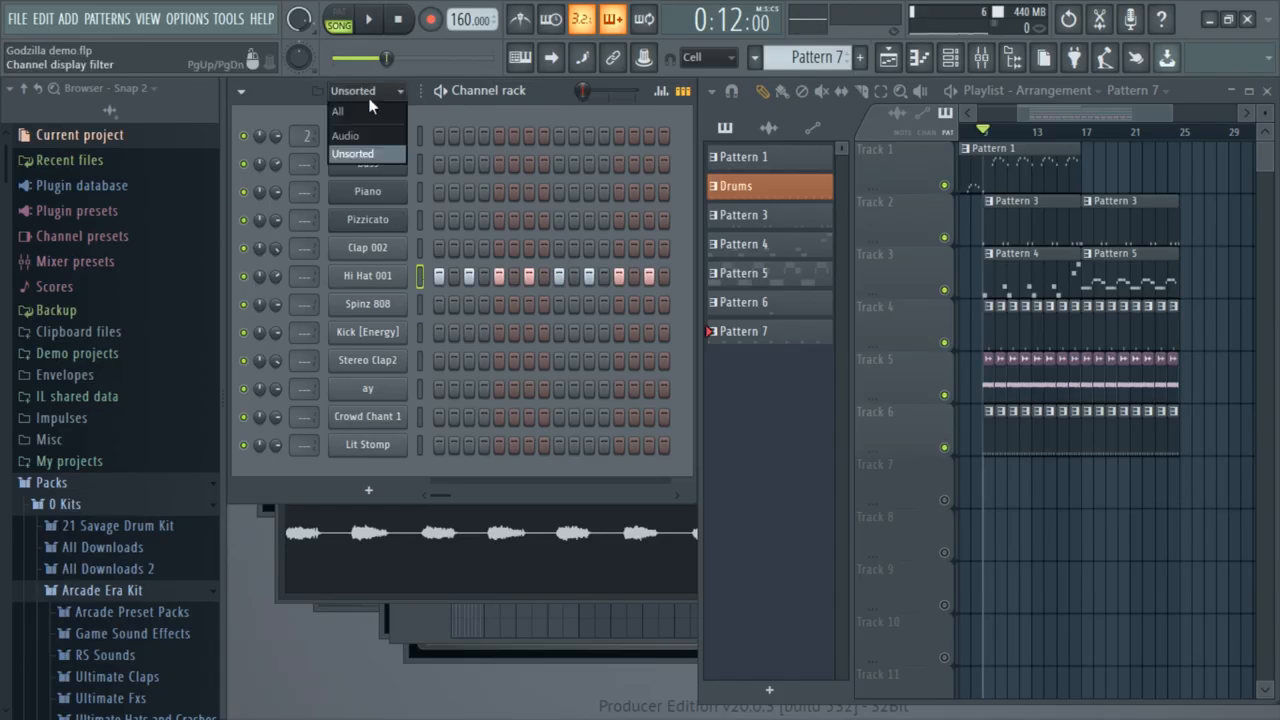
left_click(370, 138)
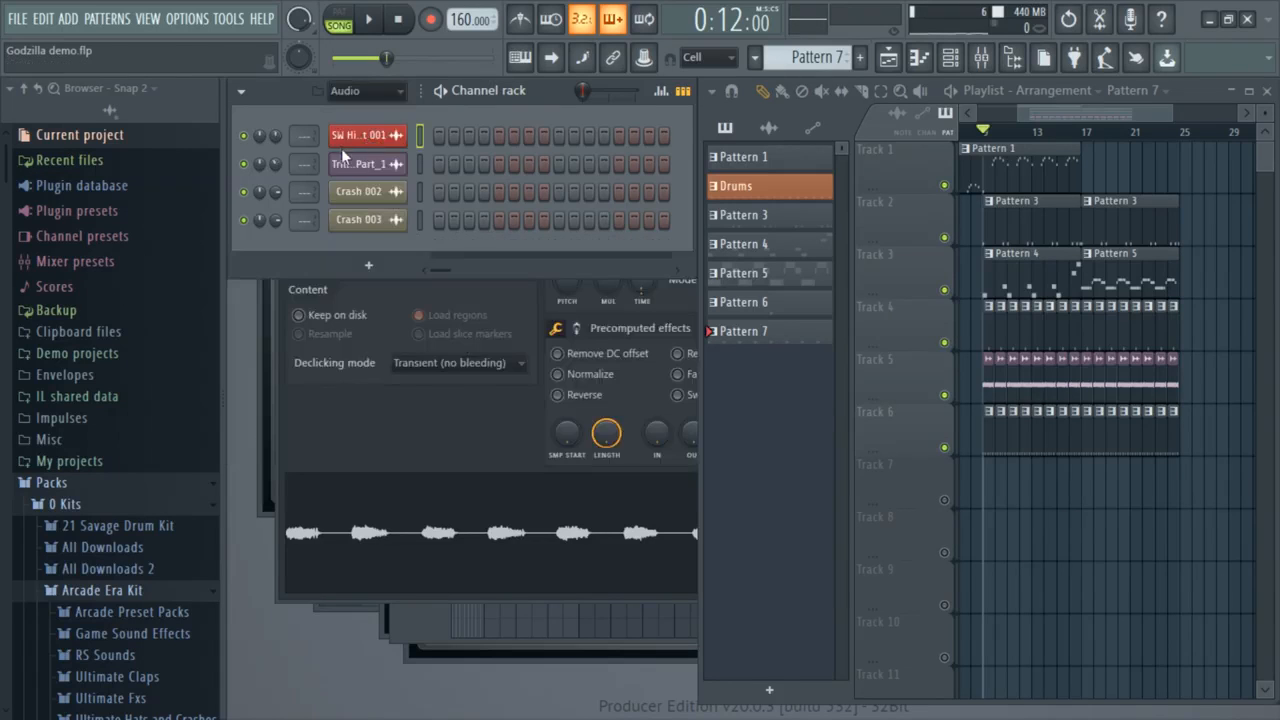
left_click(363, 203)
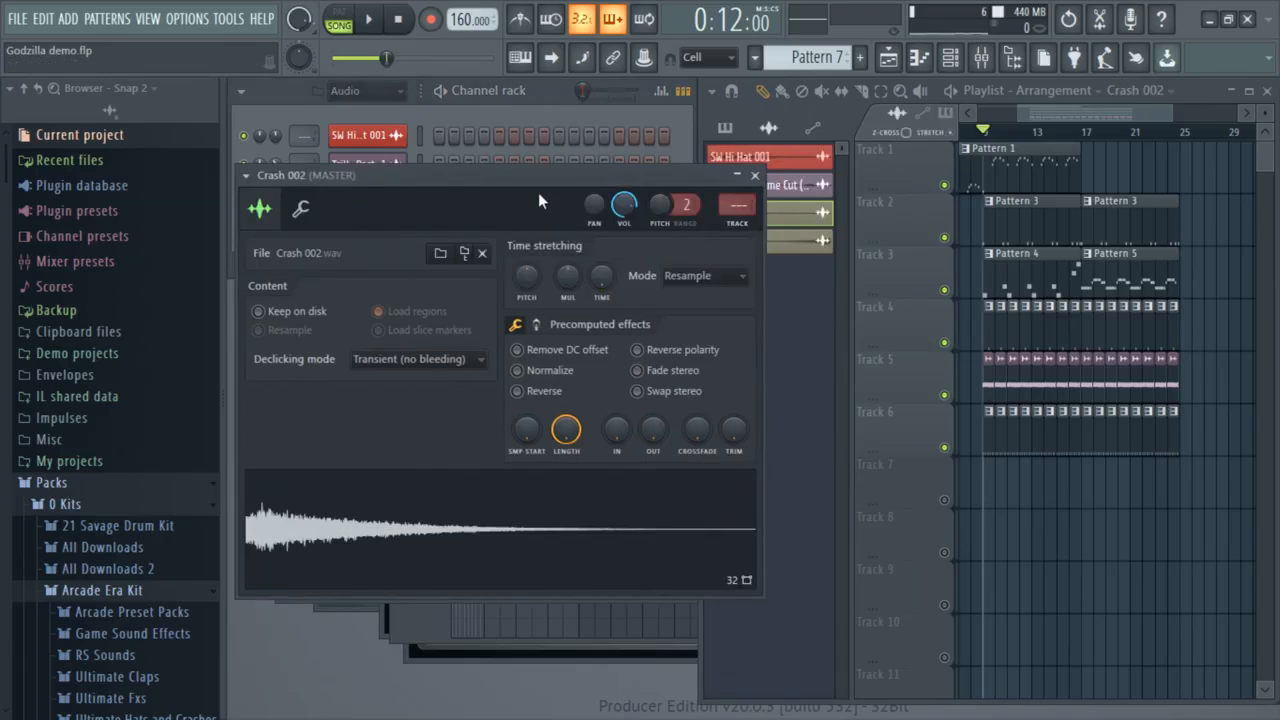
left_click_drag(665, 535, 1149, 496)
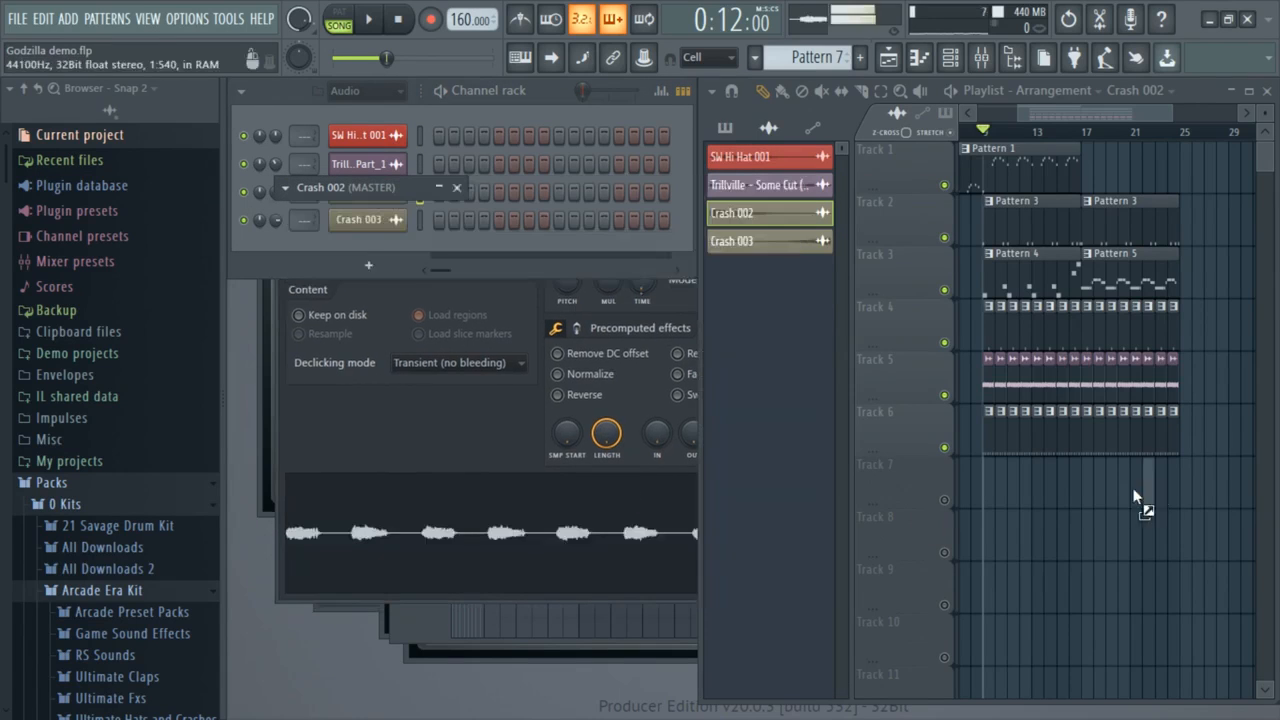
left_click_drag(995, 481, 990, 482)
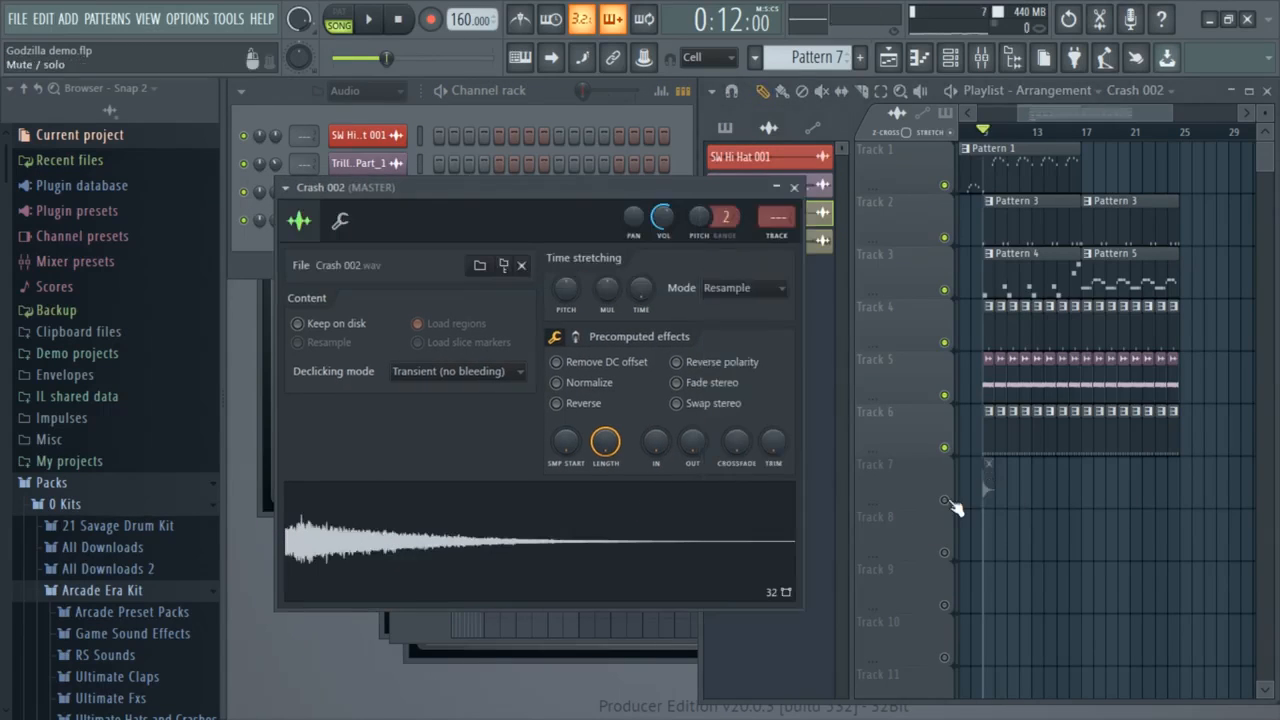
Place a second Crash 002 clip at bar 17 of Track 7 and play the arrangement from bar 9.
key("space")
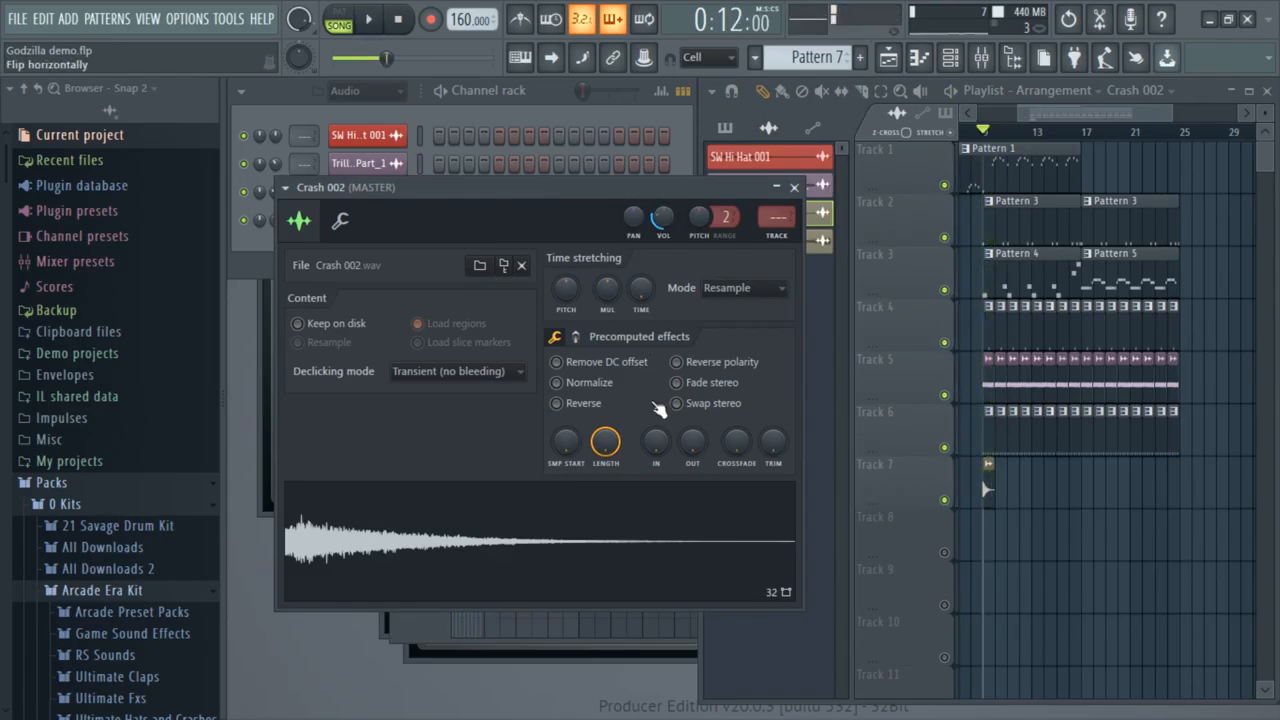
left_click(1090, 490)
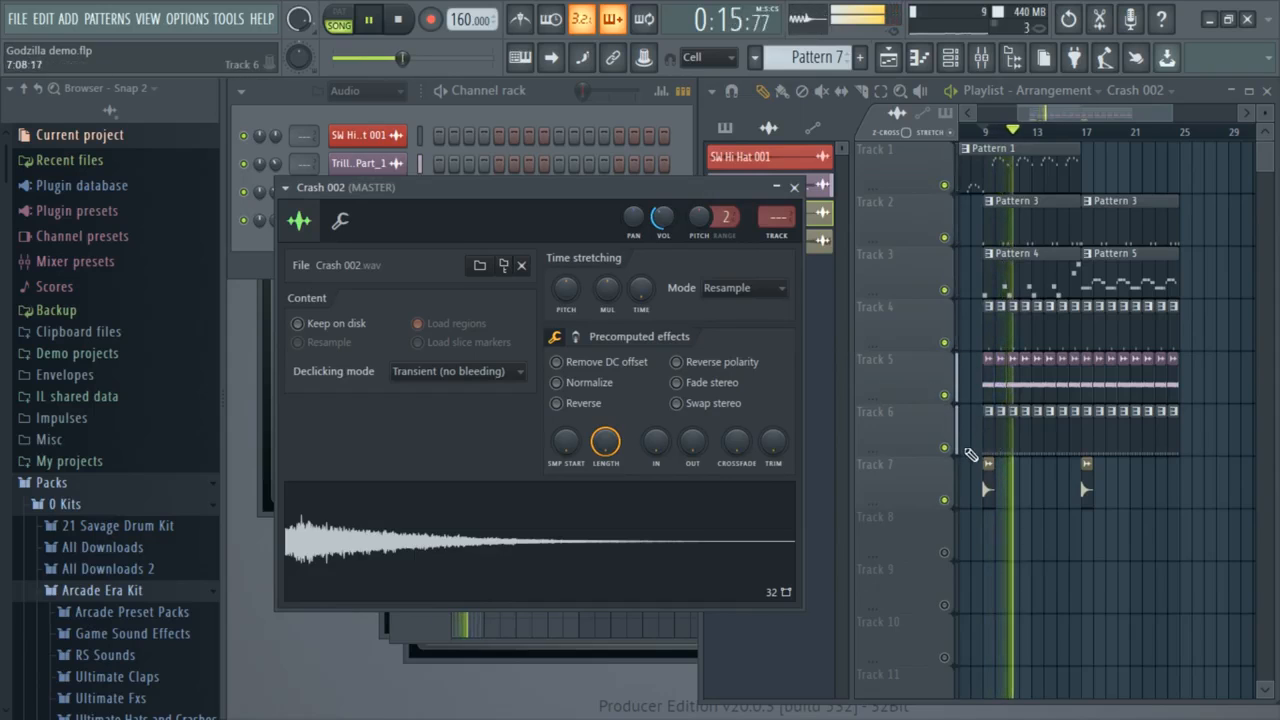
right_click(1088, 577)
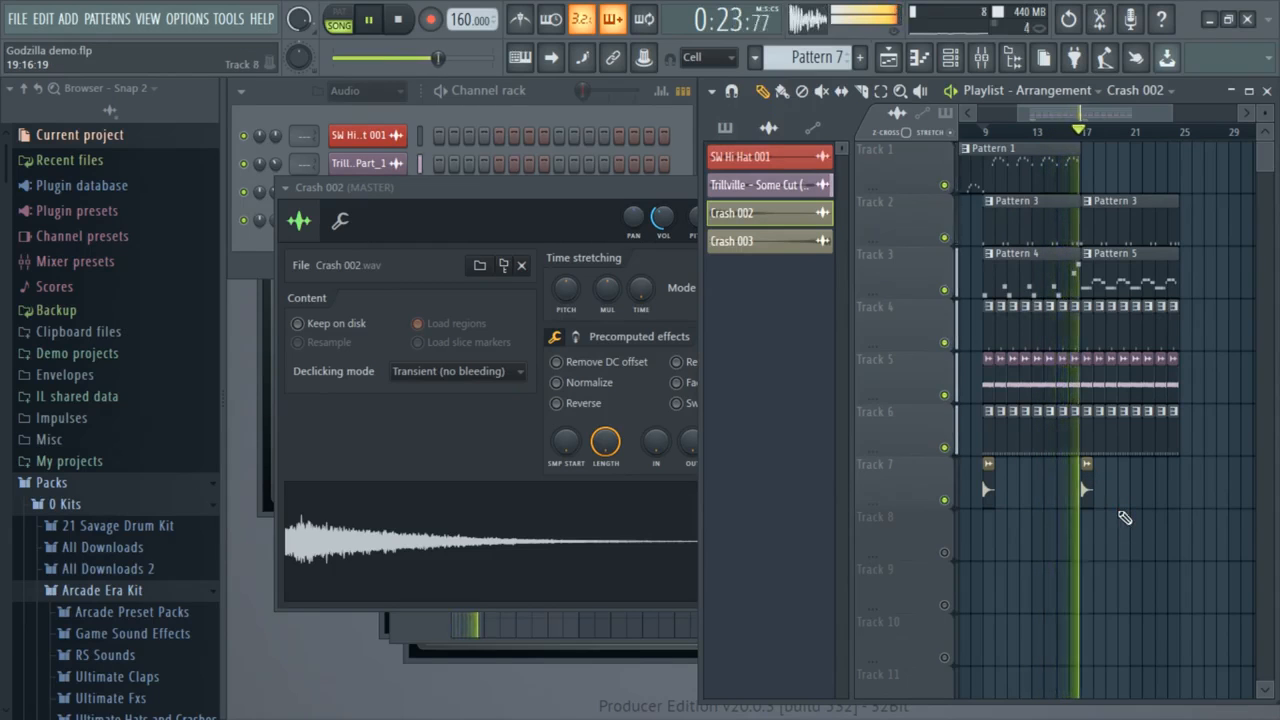
key("space")
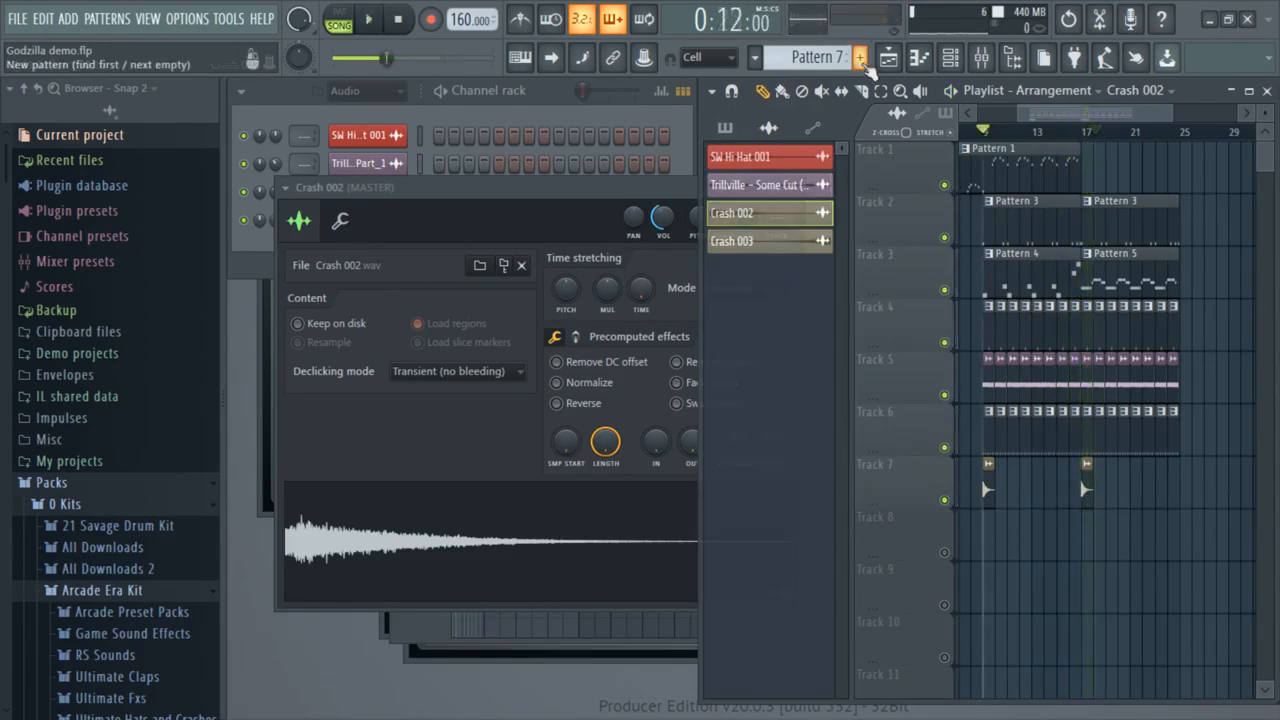
Create Pattern 8, place it at bar 9 of Track 8 and show the Unsorted channel group.
key("F4")
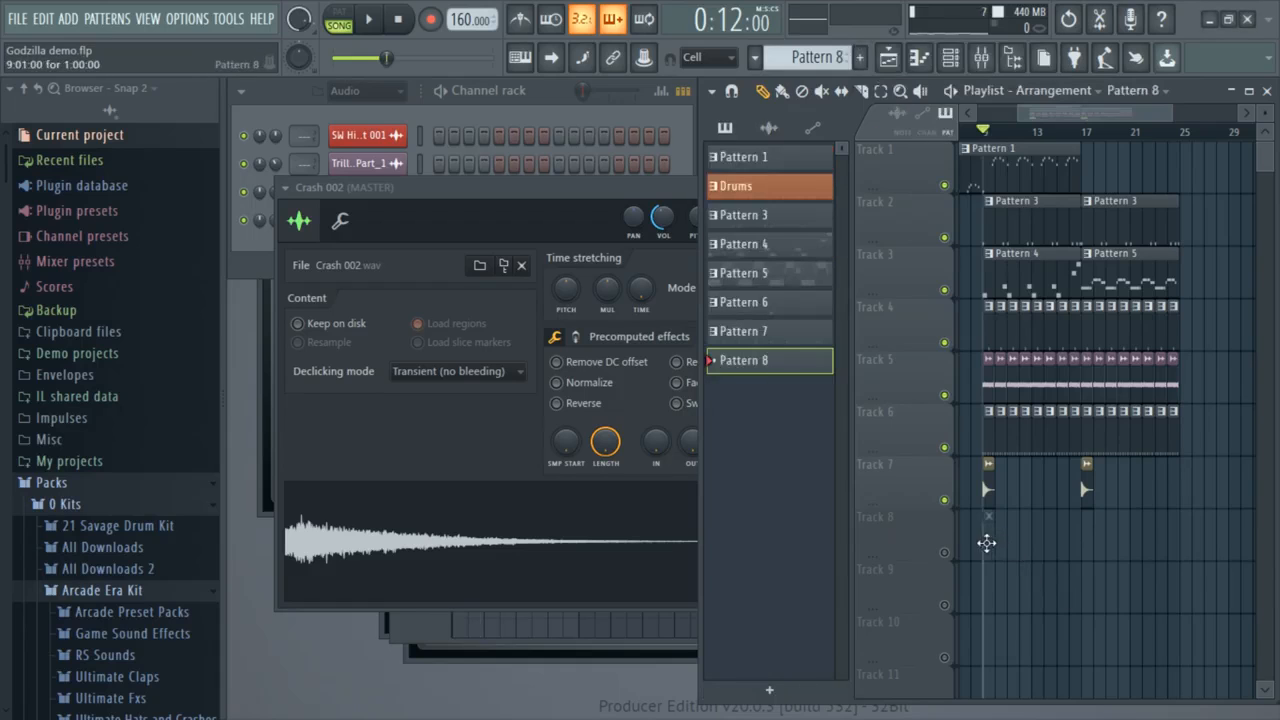
left_click(375, 92)
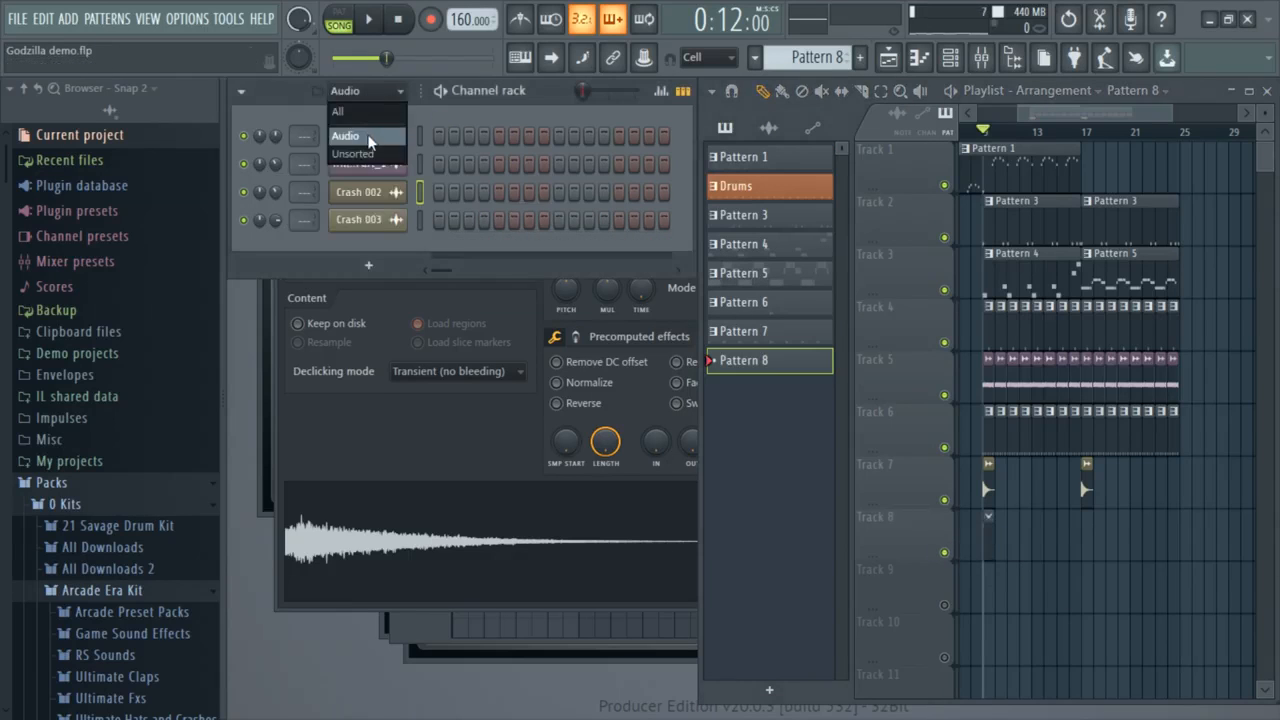
left_click(369, 153)
Open and audition the ay and Crowd Chant 1 samples.
left_click(368, 388)
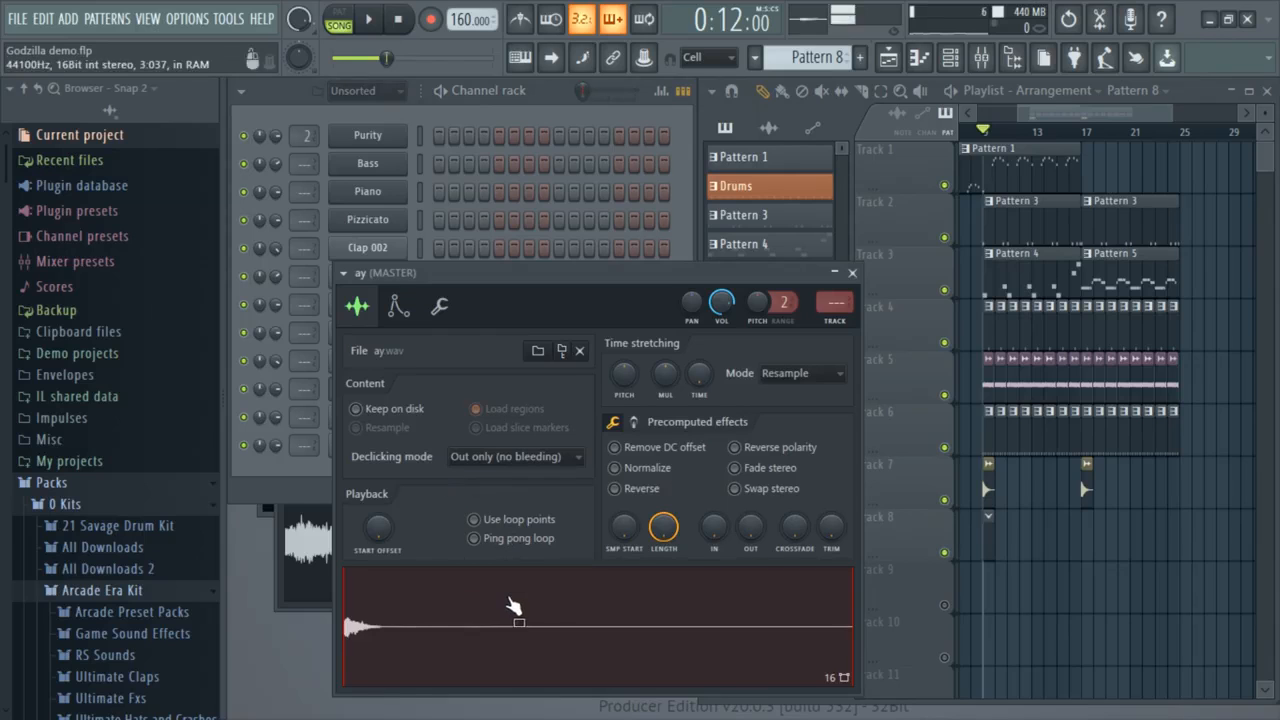
left_click_drag(664, 280, 858, 238)
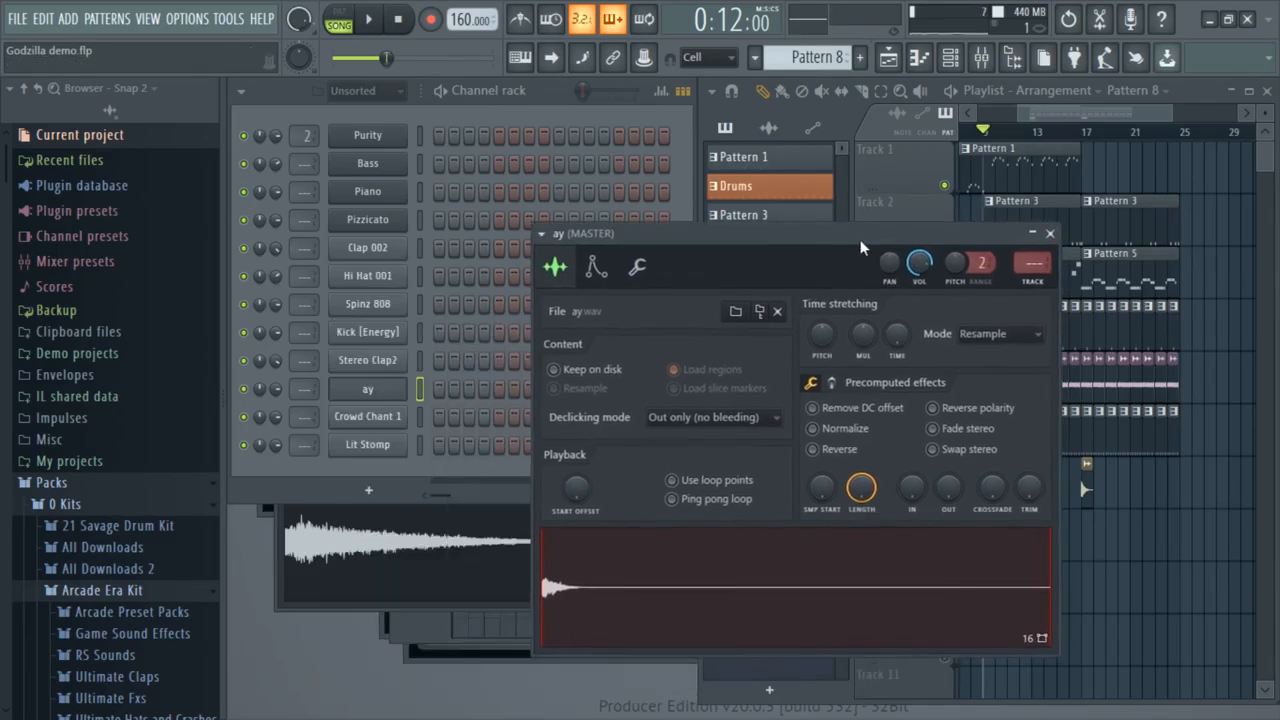
left_click(370, 416)
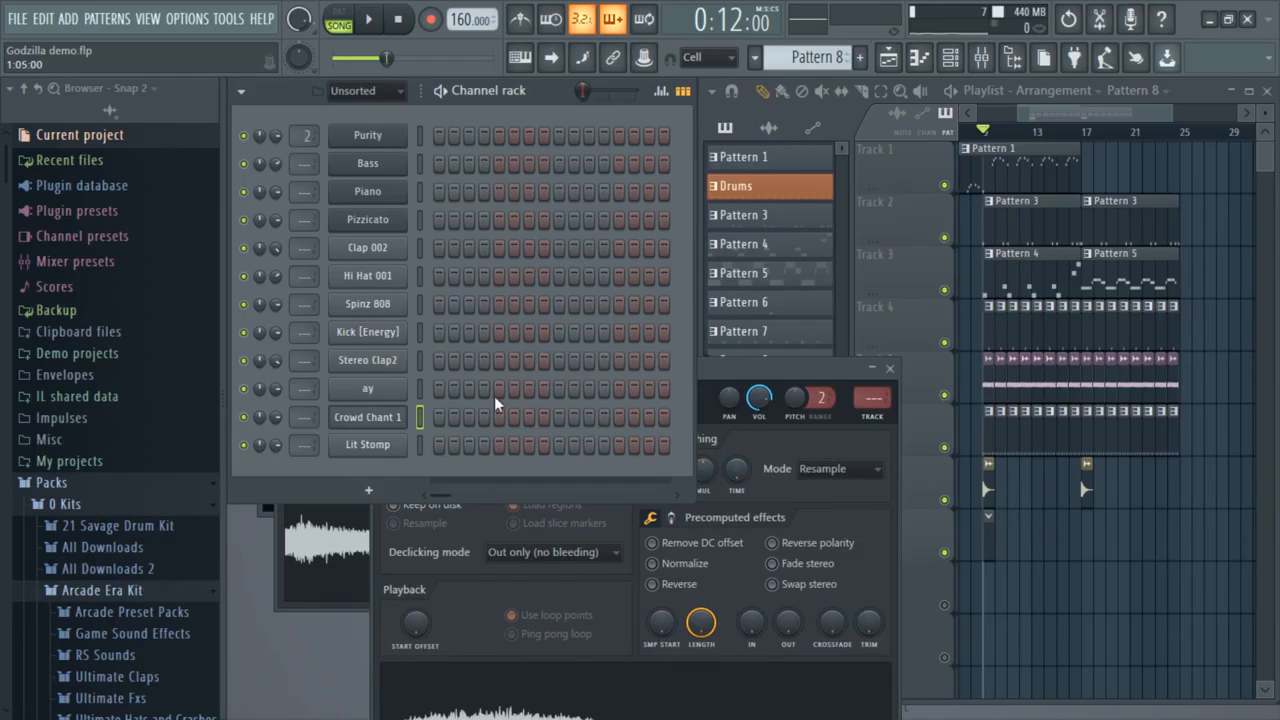
In Pattern 8, add C5 notes for ay in bars 1 and 3 and Crowd Chant 1 in bars 2 and 4, repeating it through bar 24.
key("F7")
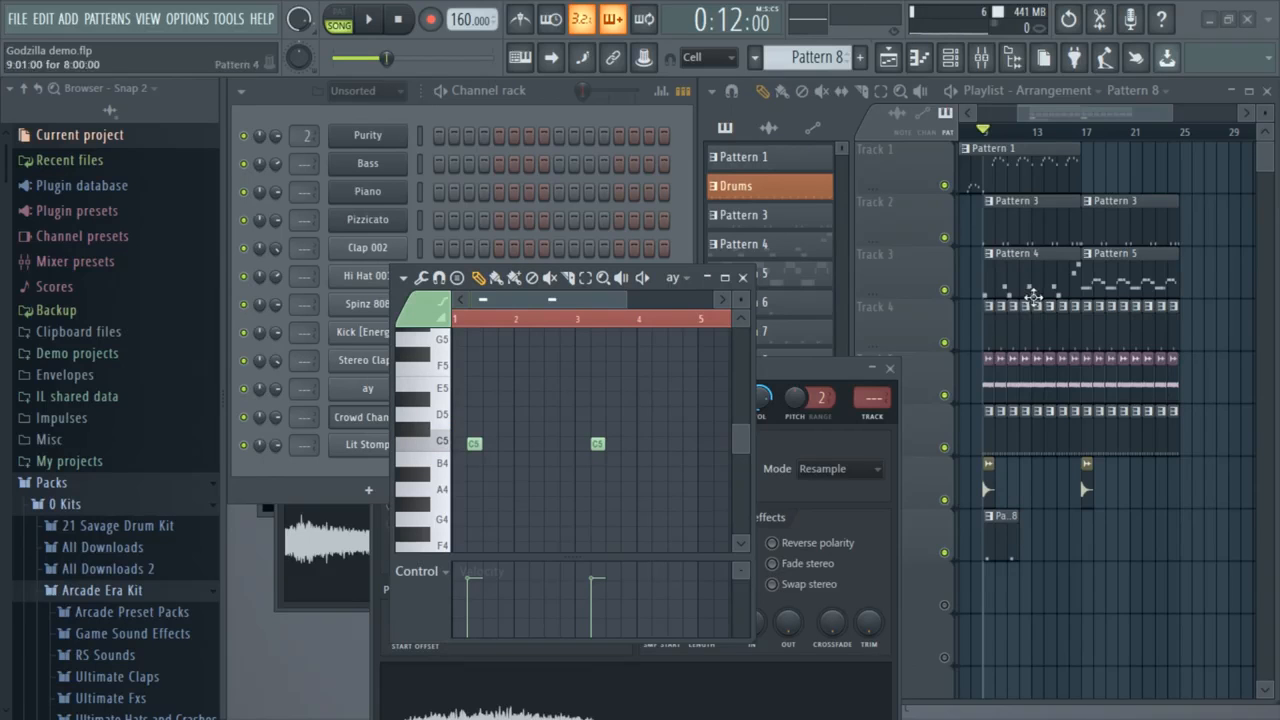
left_click(563, 103)
right_click(357, 420)
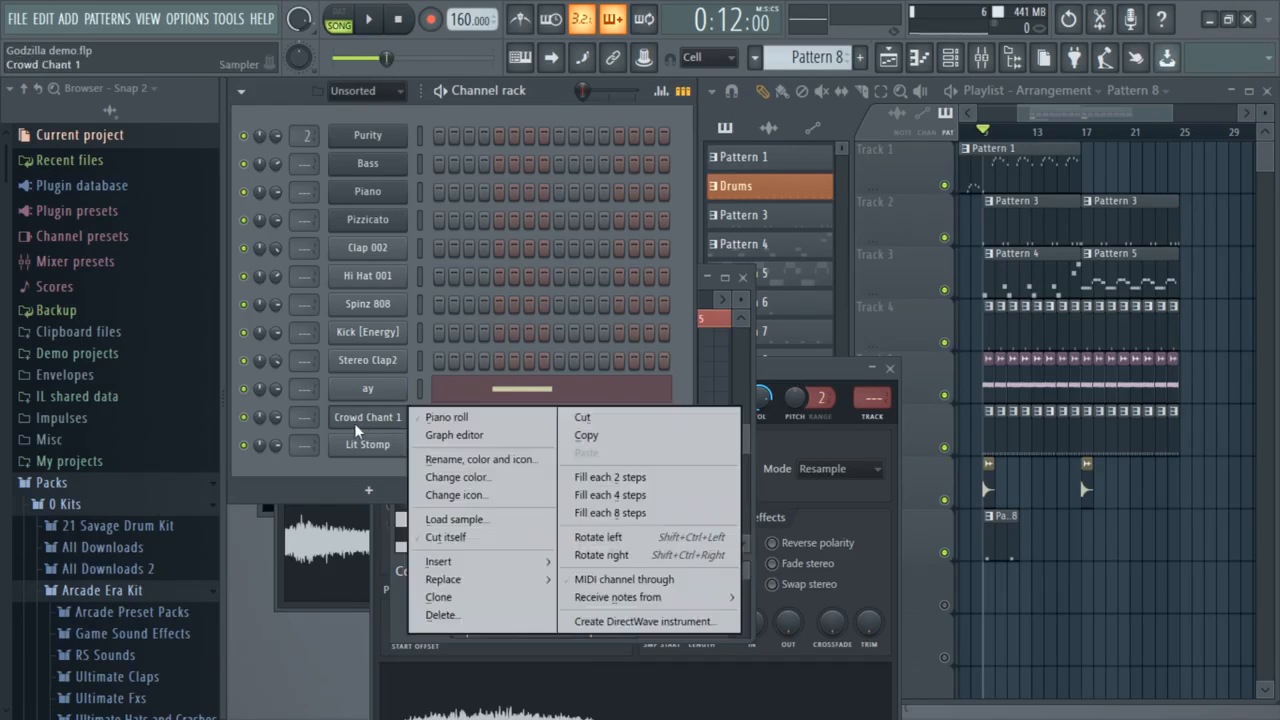
left_click(440, 418)
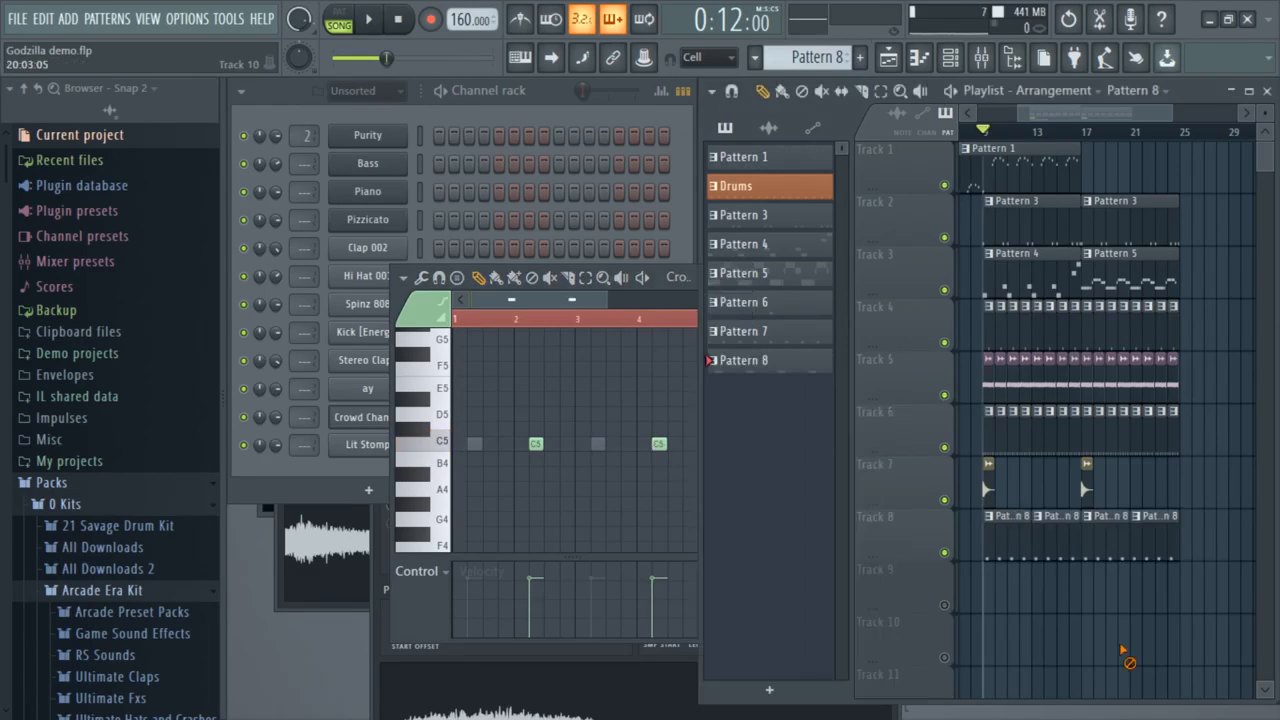
Play the arrangement from bar 9 to hear the vocal chants, and bring the channel rack to the front.
key("space")
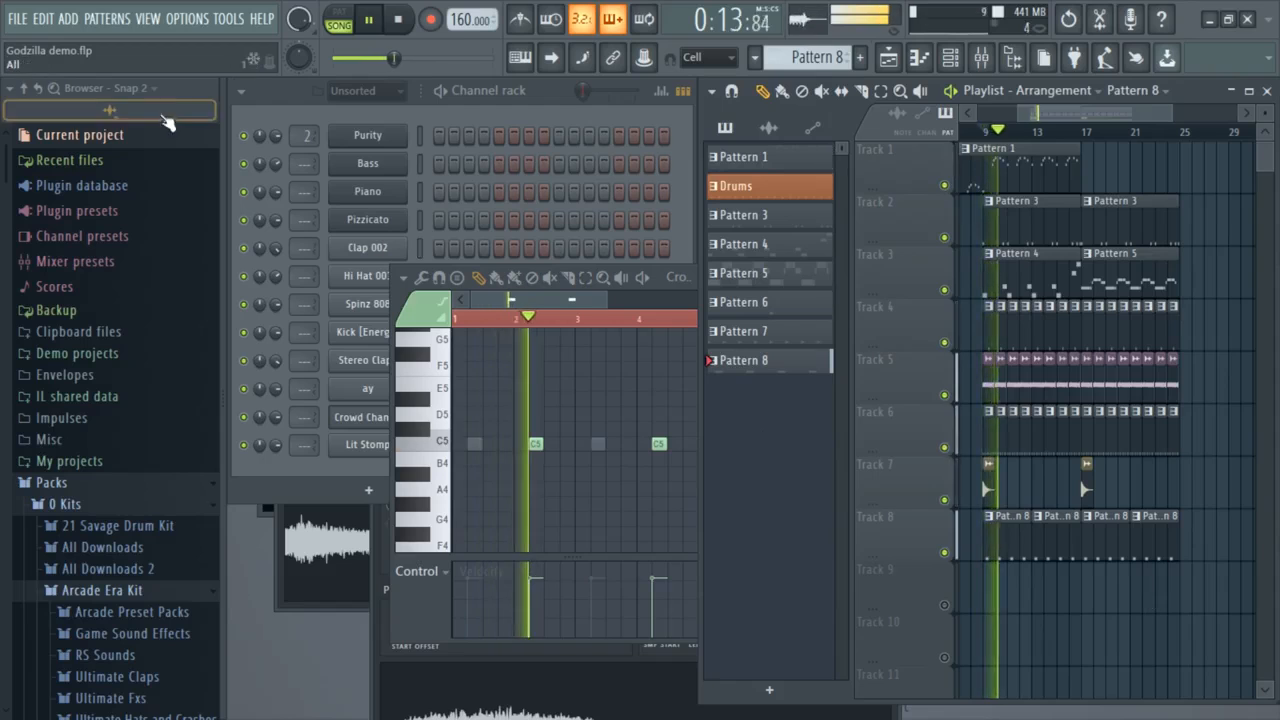
left_click(520, 91)
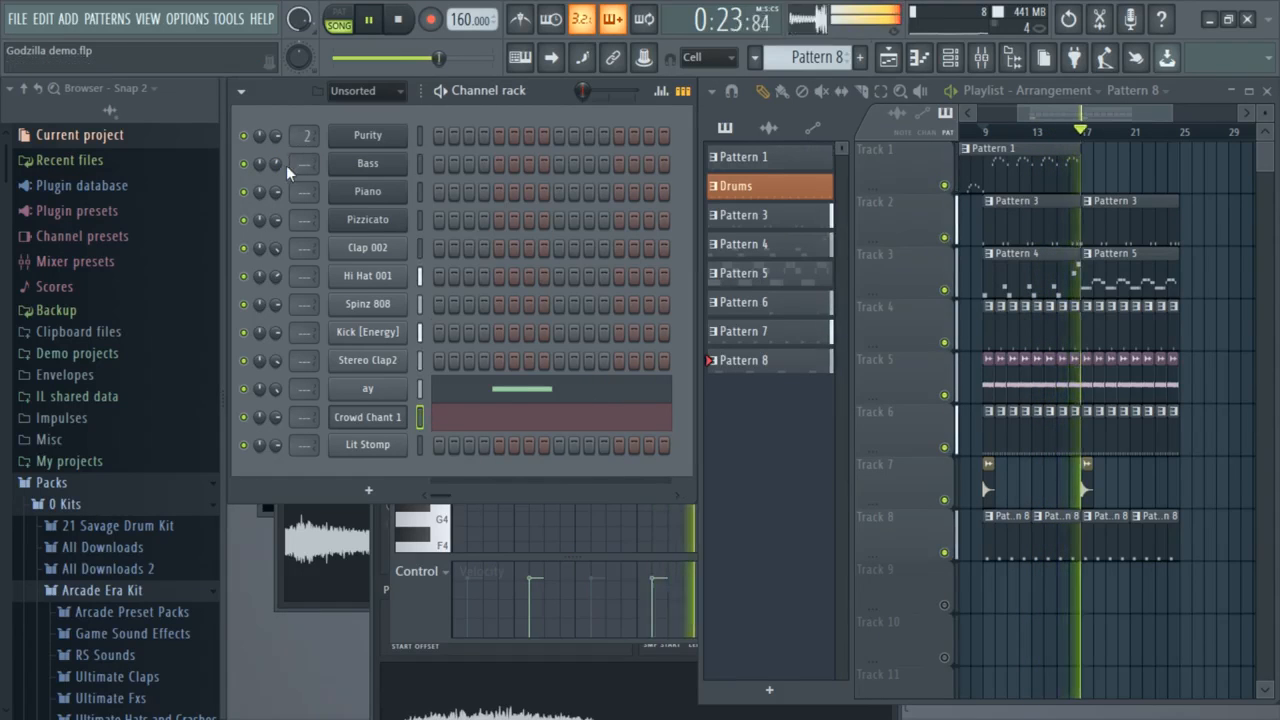
key("space")
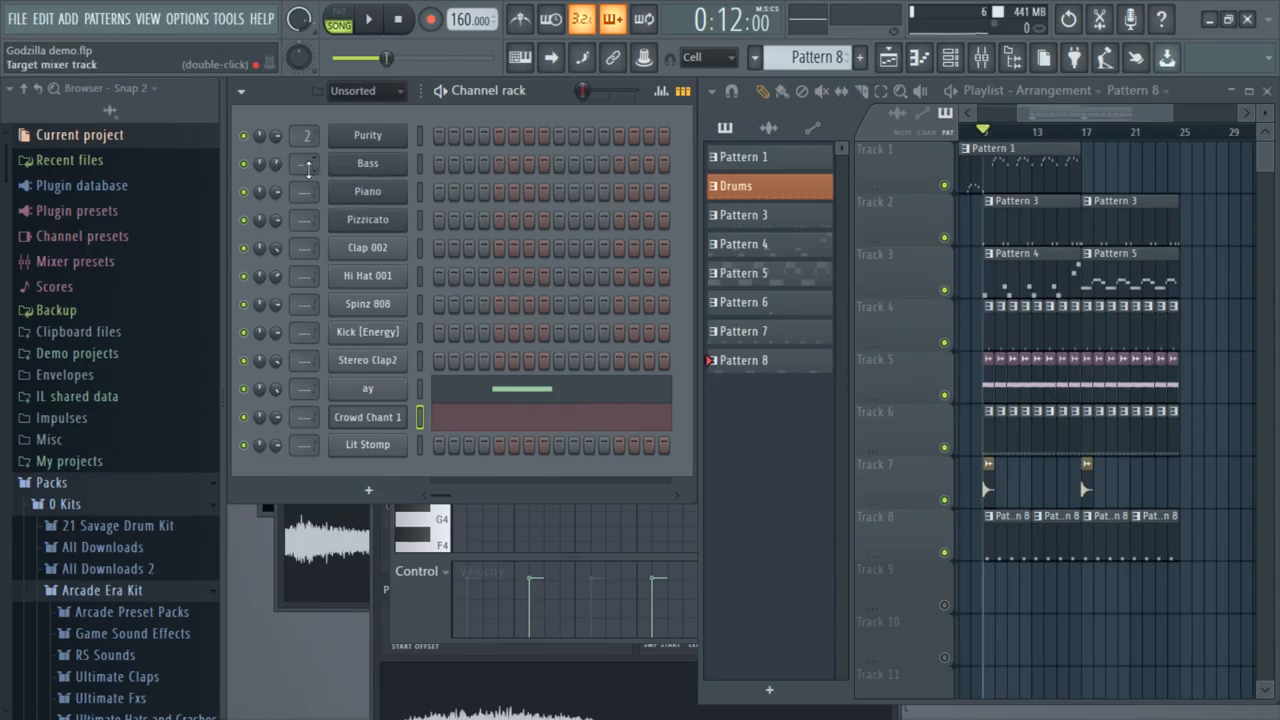
Open the mixer and route the Bass channel to mixer track 3 (SOUND 2).
left_click(981, 58)
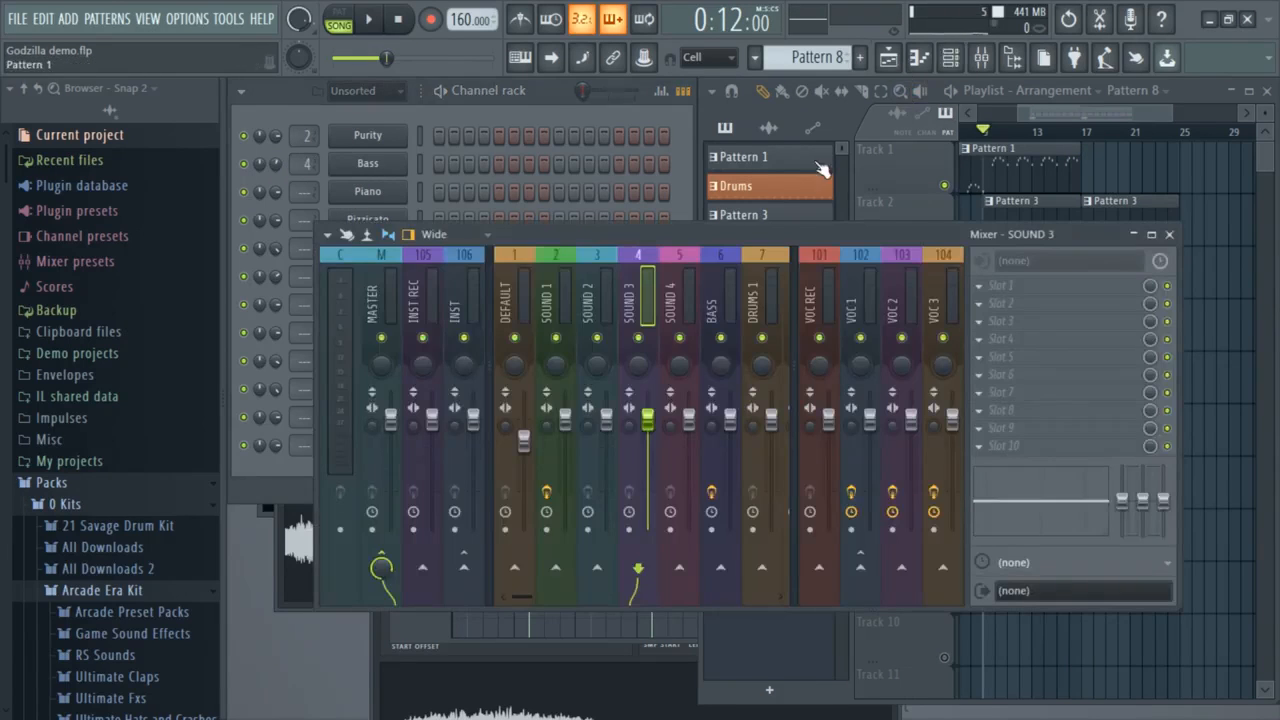
left_click_drag(306, 160, 306, 148)
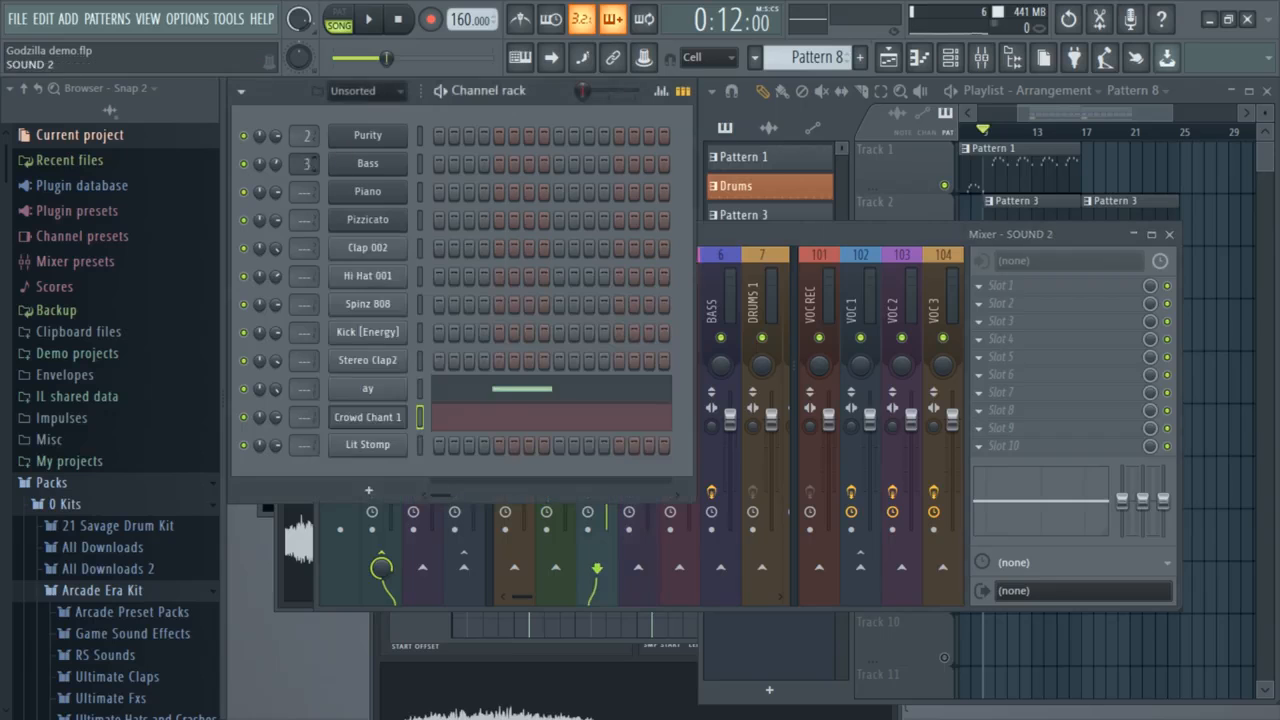
Load Fruity Parametric EQ 2 into slot 1 of the SOUND 2 mixer track and apply its No Bass preset.
left_click(727, 224)
left_click(995, 292)
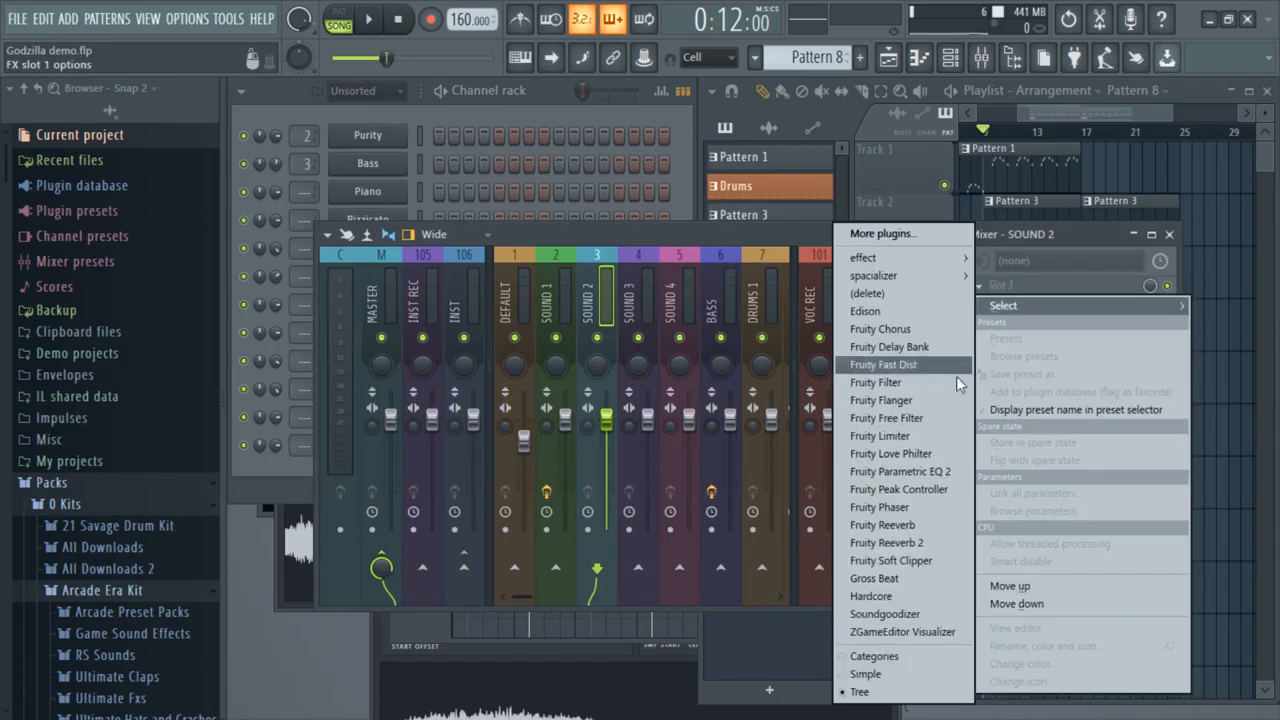
left_click(940, 475)
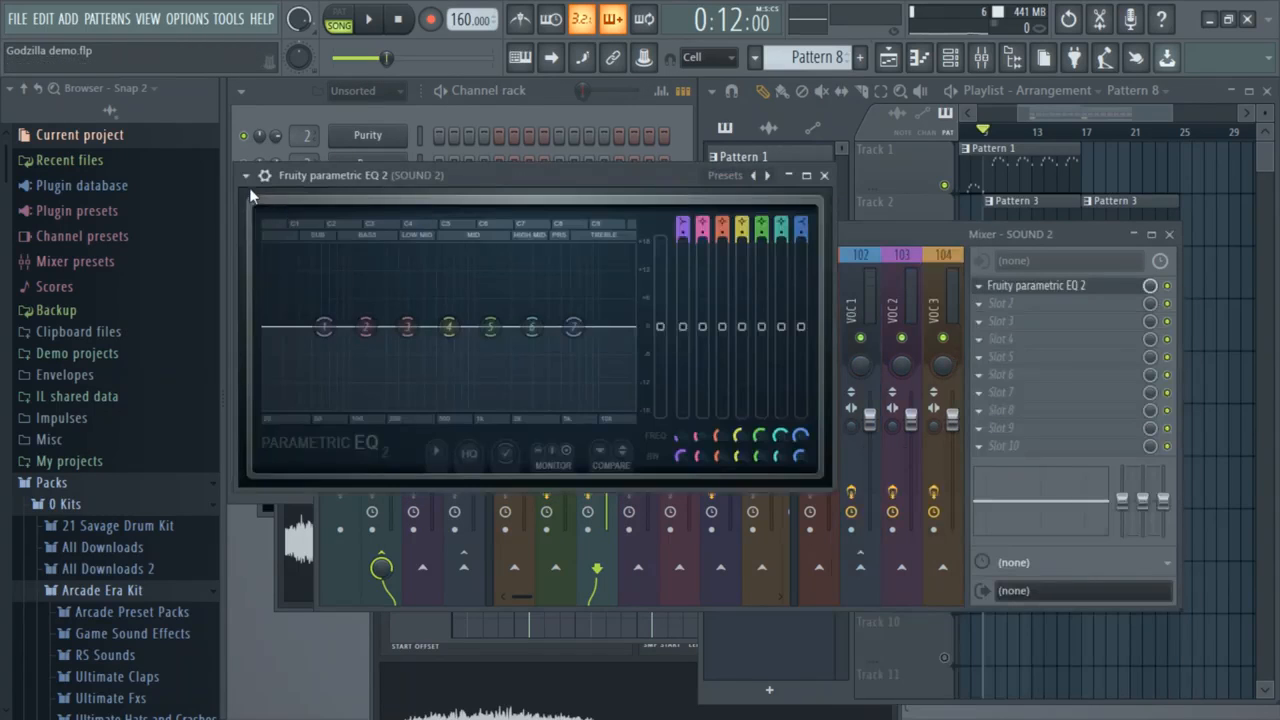
left_click(246, 176)
mouse_move(290, 249)
left_click(495, 288)
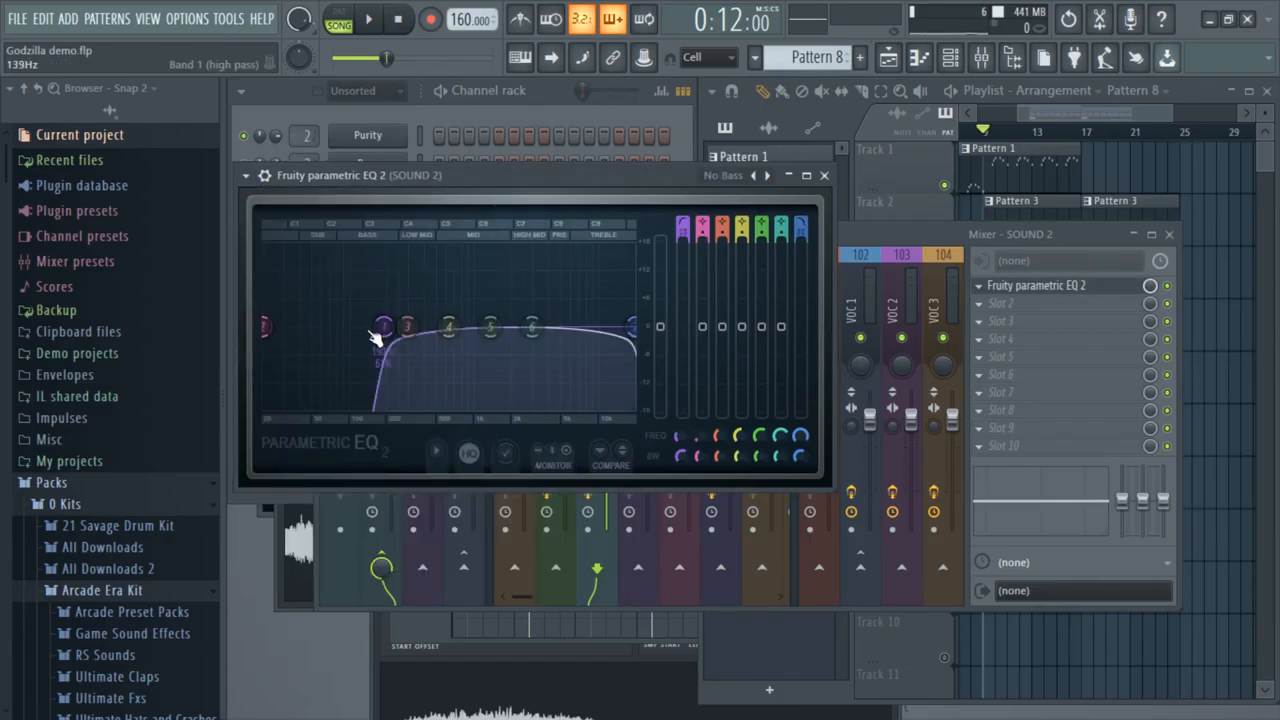
Lower the EQ's band 1 high-pass frequency to about 89 Hz and play the arrangement to hear the bass.
key("space")
left_click_drag(360, 323, 357, 327)
key("space")
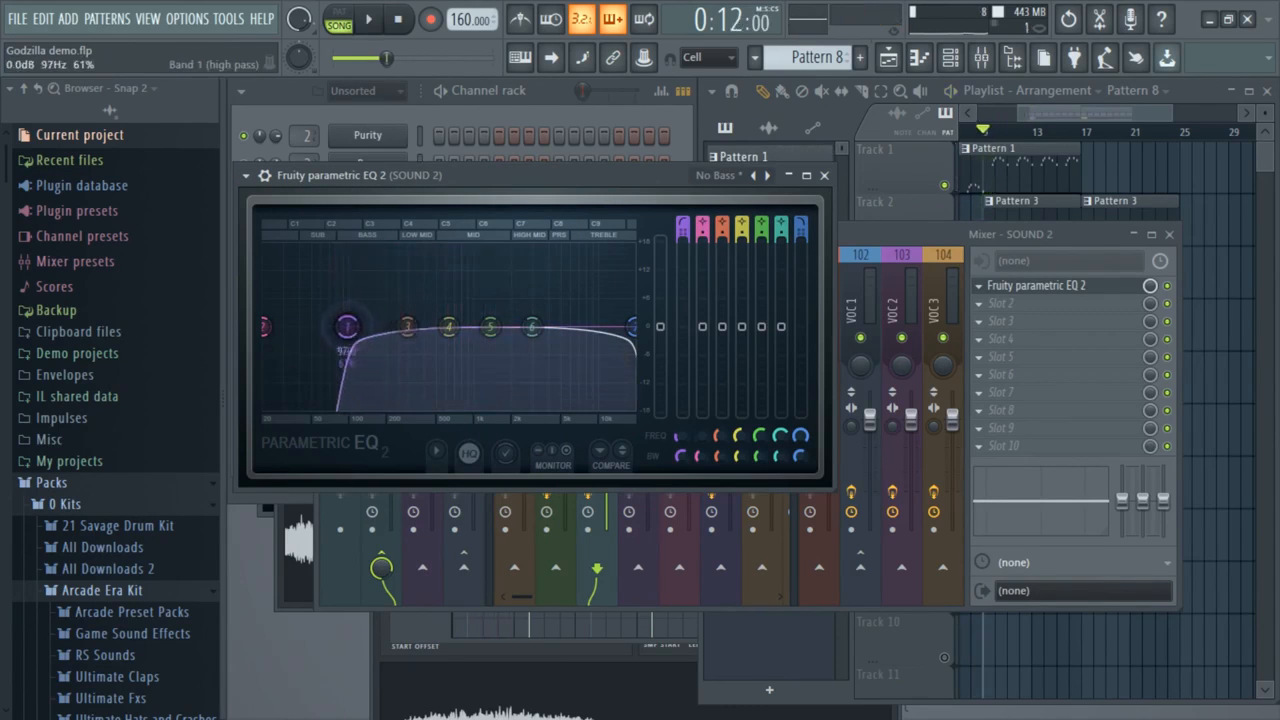
left_click_drag(350, 326, 337, 330)
key("space")
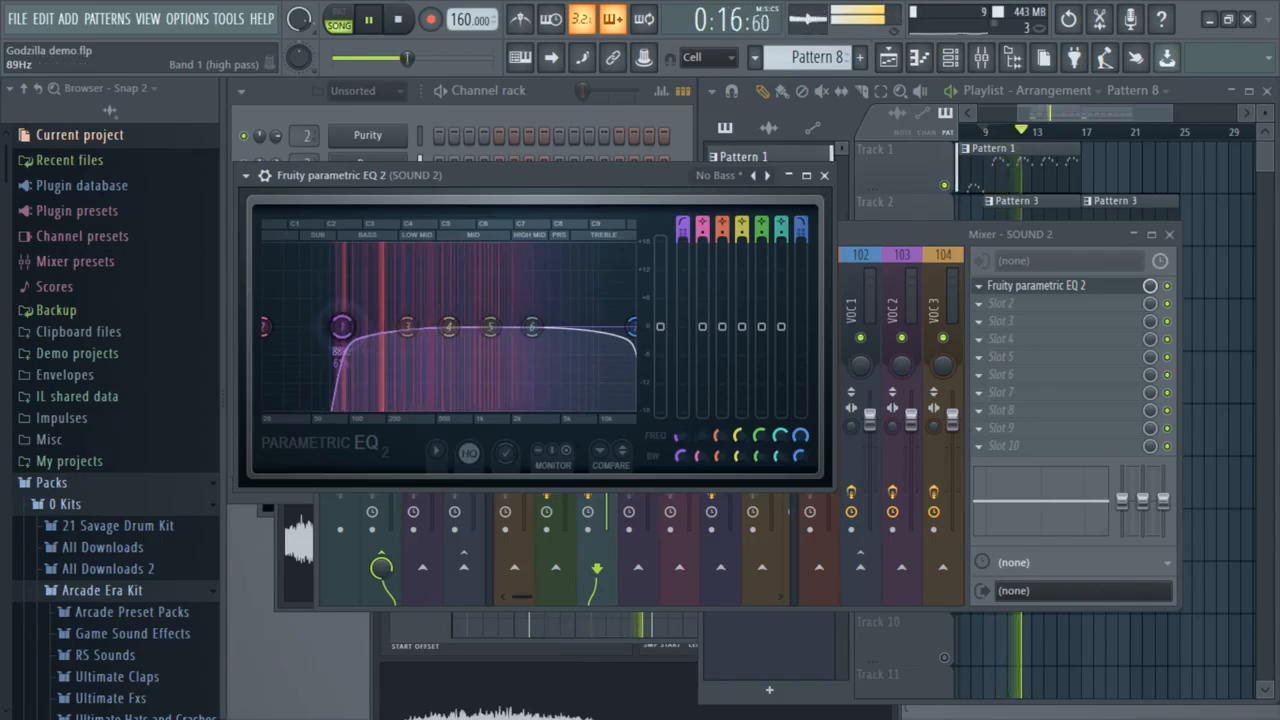
scroll(342, 326, "down", 2)
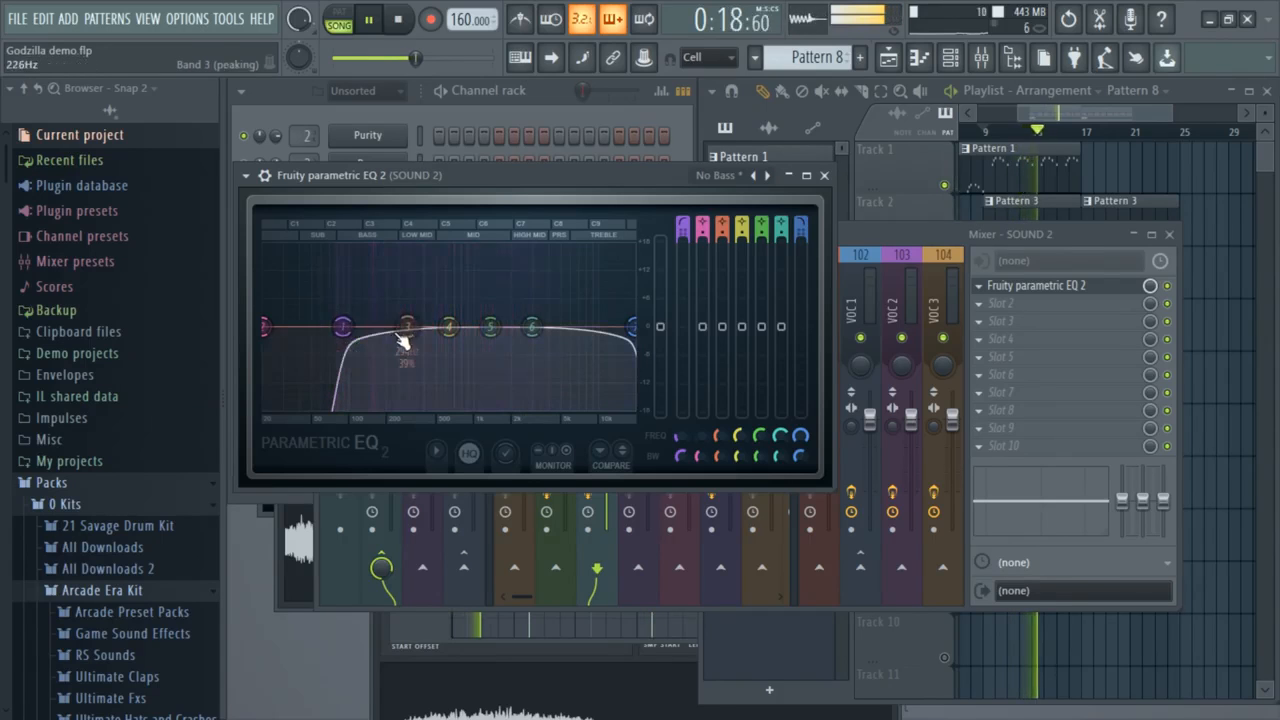
Listen to the arrangement through bar 22 while reviewing the channel rack, mixer and playlist, and stop playback.
left_click(548, 90)
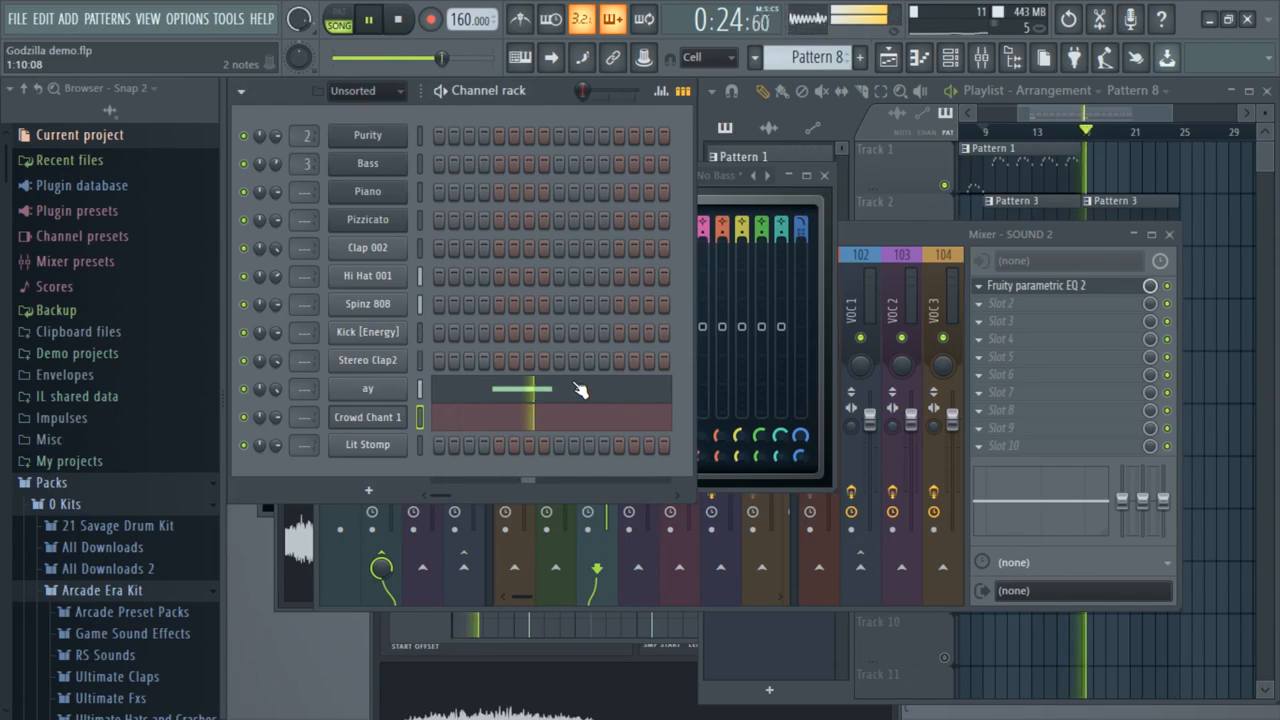
left_click(910, 228)
left_click(1084, 111)
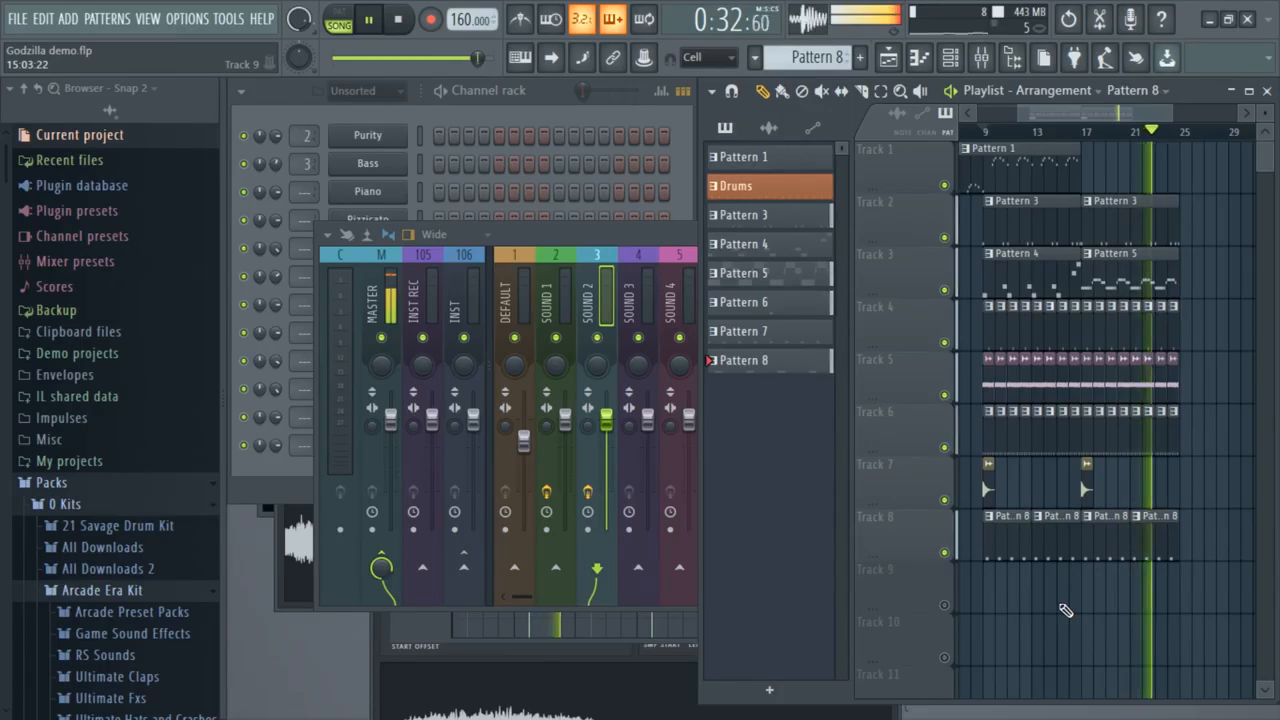
key("space")
Create Pattern 9, place it at bars 15 and 23 on Track 7, and add a Clap 002 hit on step 11.
key("F4")
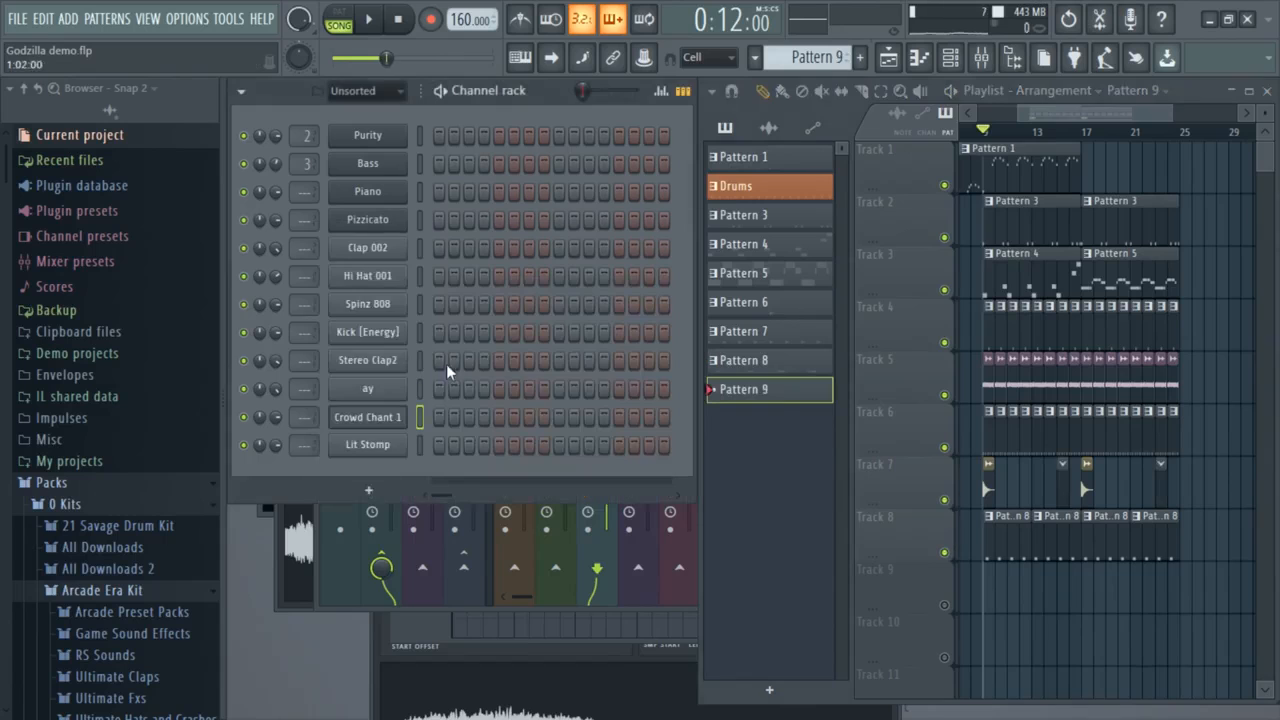
right_click(383, 250)
left_click(568, 167)
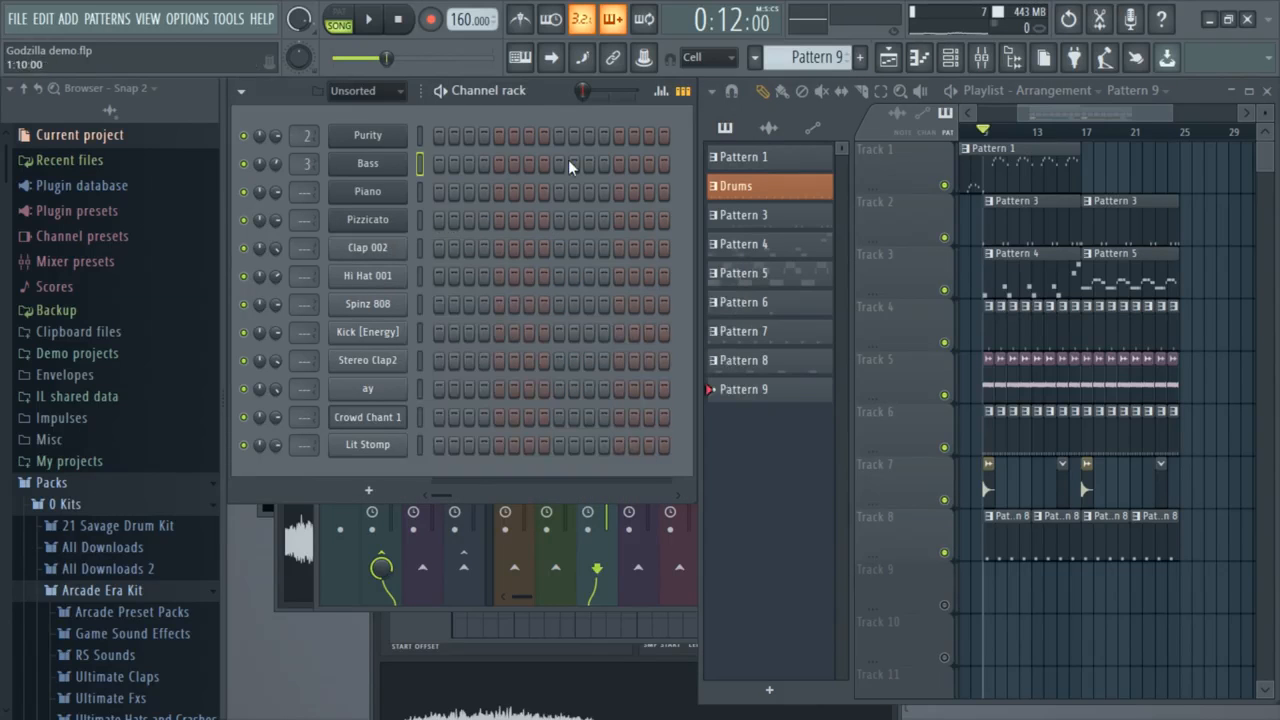
left_click(588, 248)
Play the arrangement from bar 15 to hear the added clap, and inspect it in Clap 002's piano roll.
left_click(1071, 131)
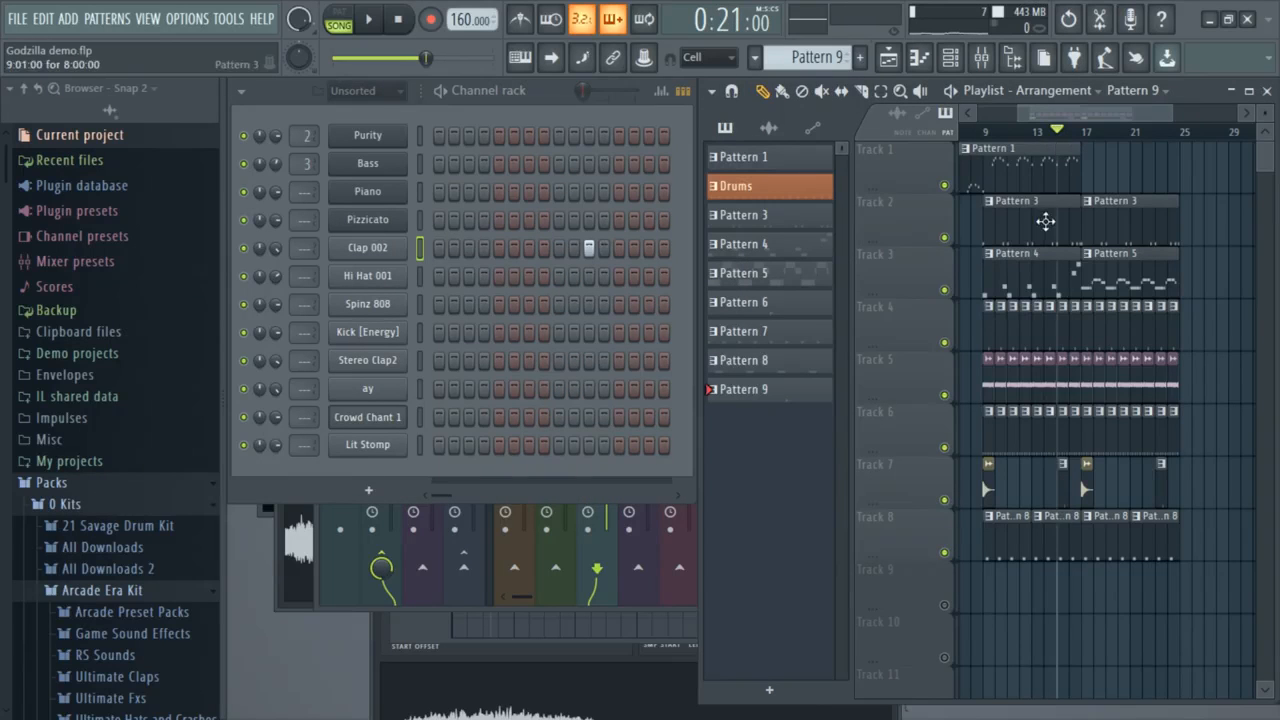
key("space")
key("space")
right_click(410, 238)
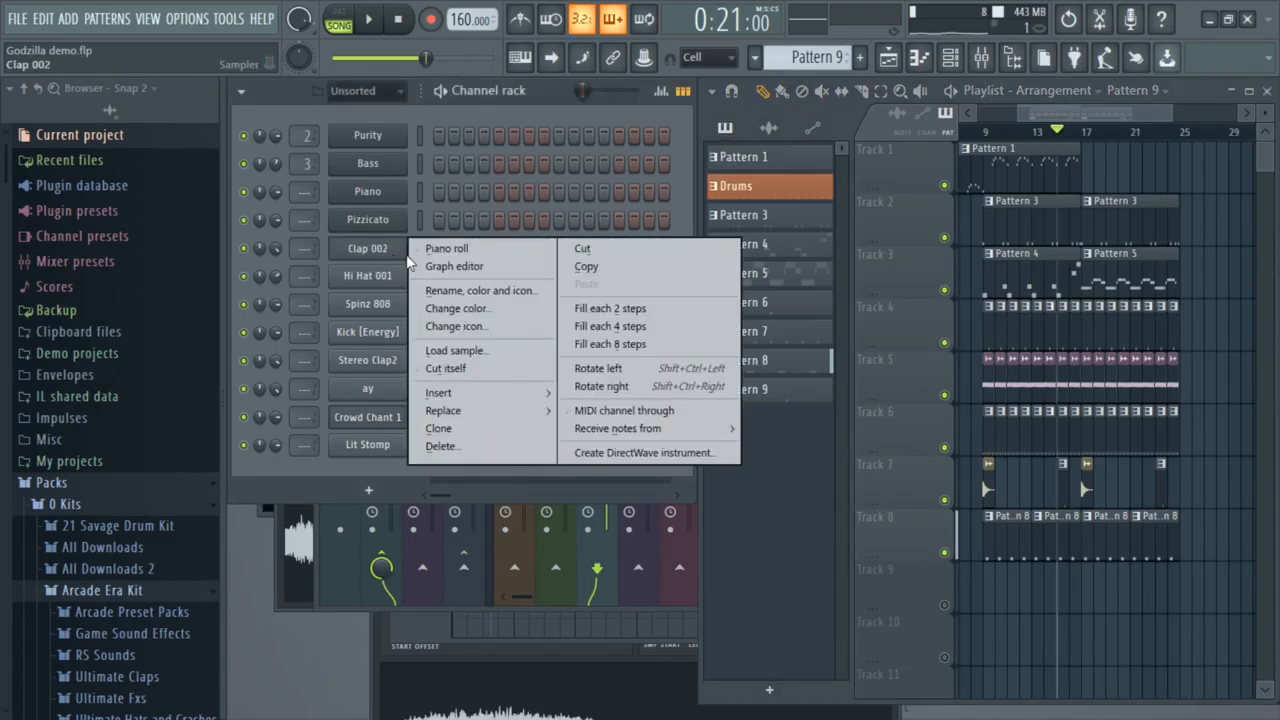
left_click(421, 252)
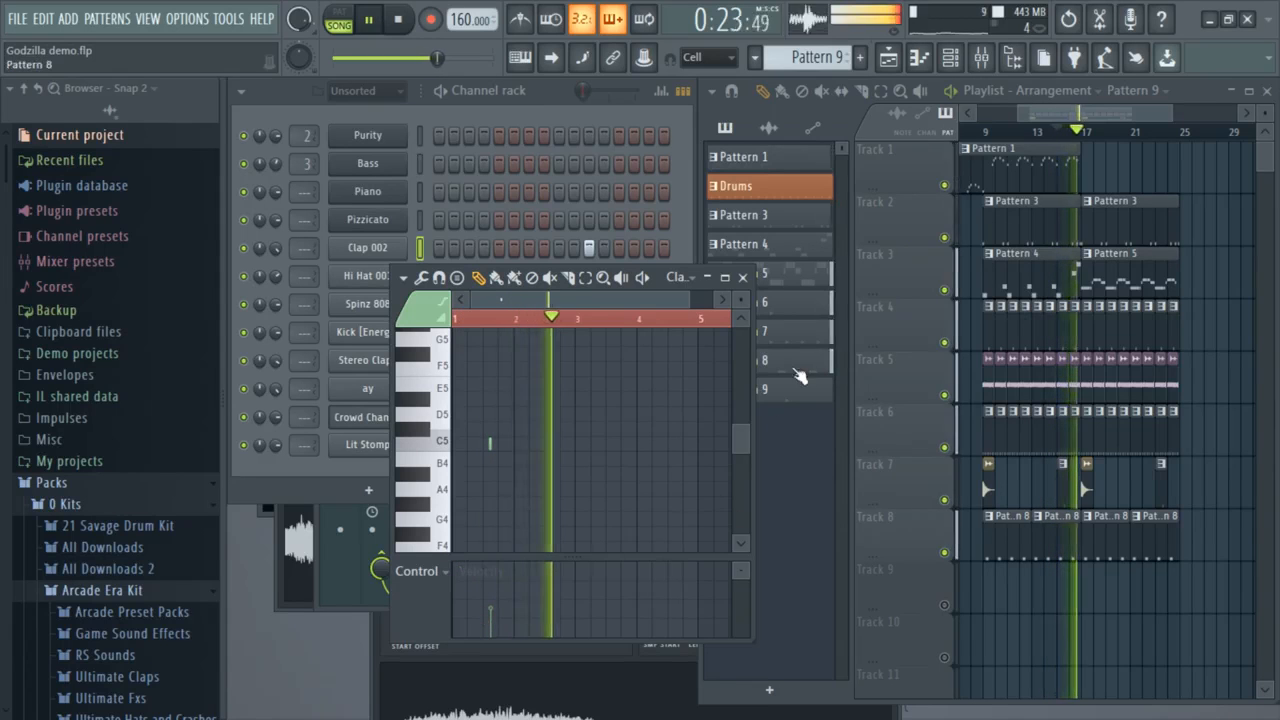
key("space")
Create Pattern 10, place it at bar 21 on Track 7, and bring the channel rack to the front.
left_click(983, 131)
left_click(1130, 131)
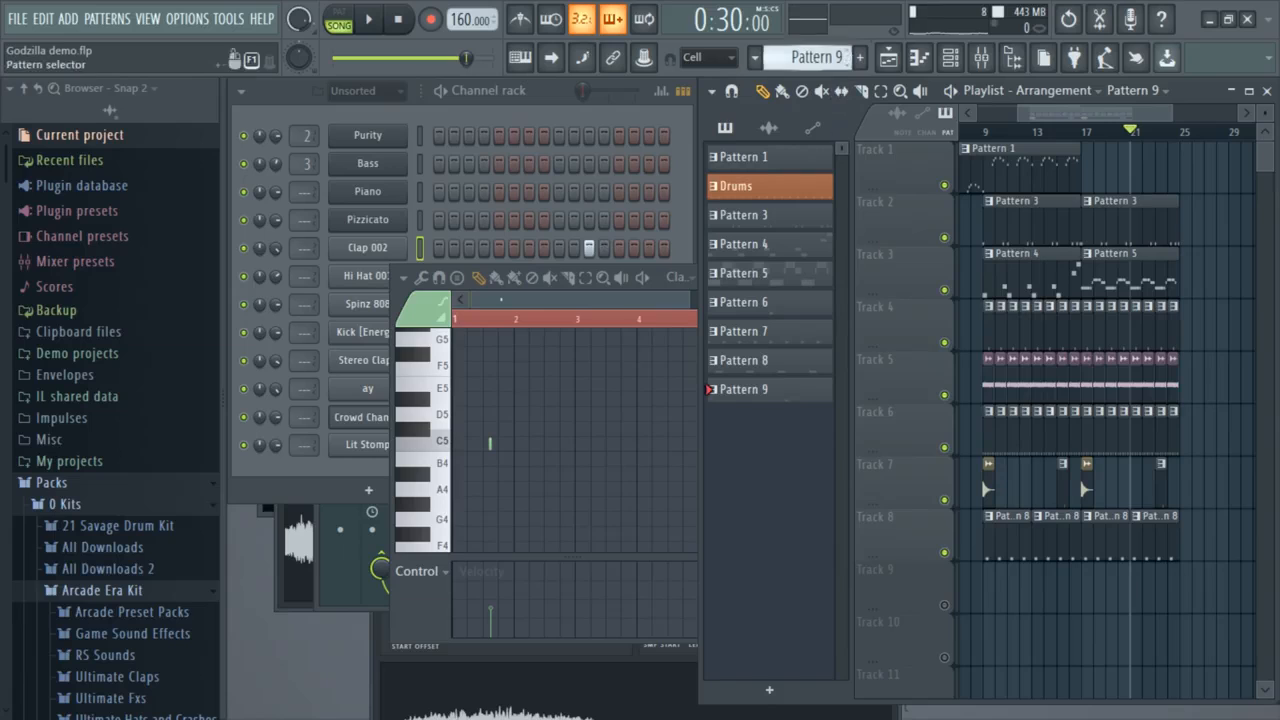
left_click(859, 57)
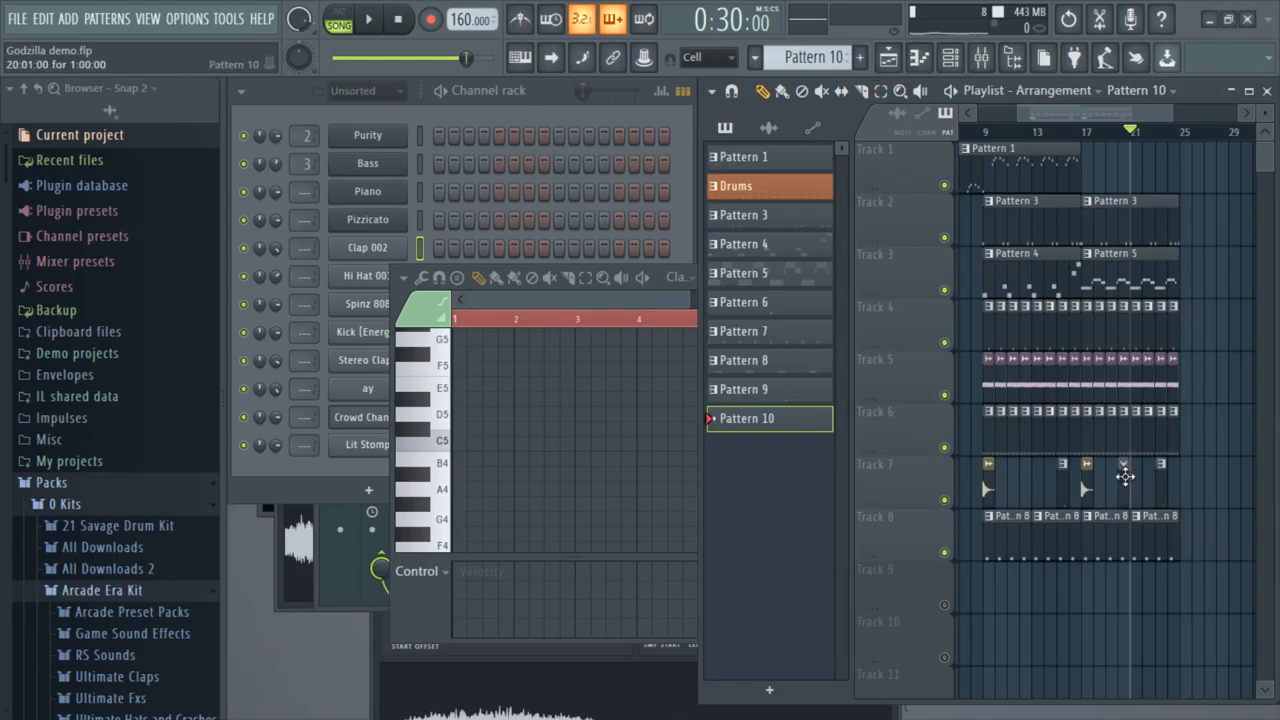
left_click(553, 93)
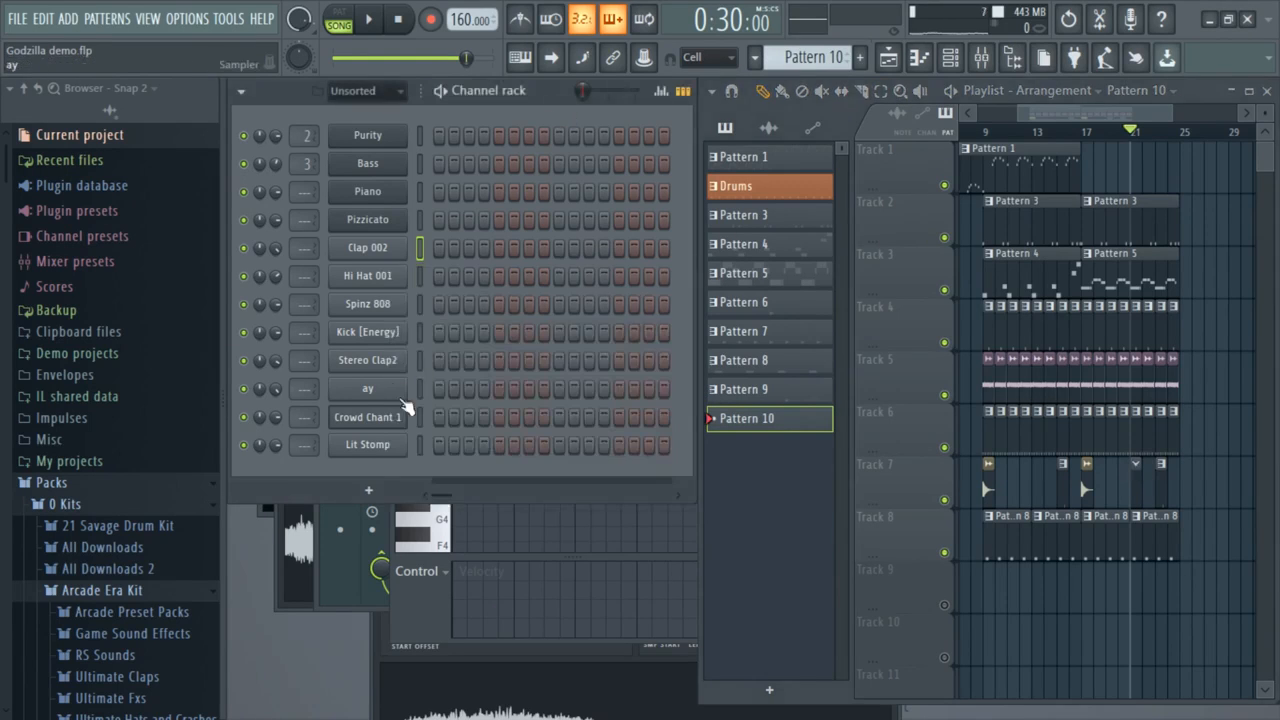
Route the Lit Stomp channel to mixer track 5 (SOUND 4) and add a hit on step 1 of Pattern 10.
left_click(381, 452)
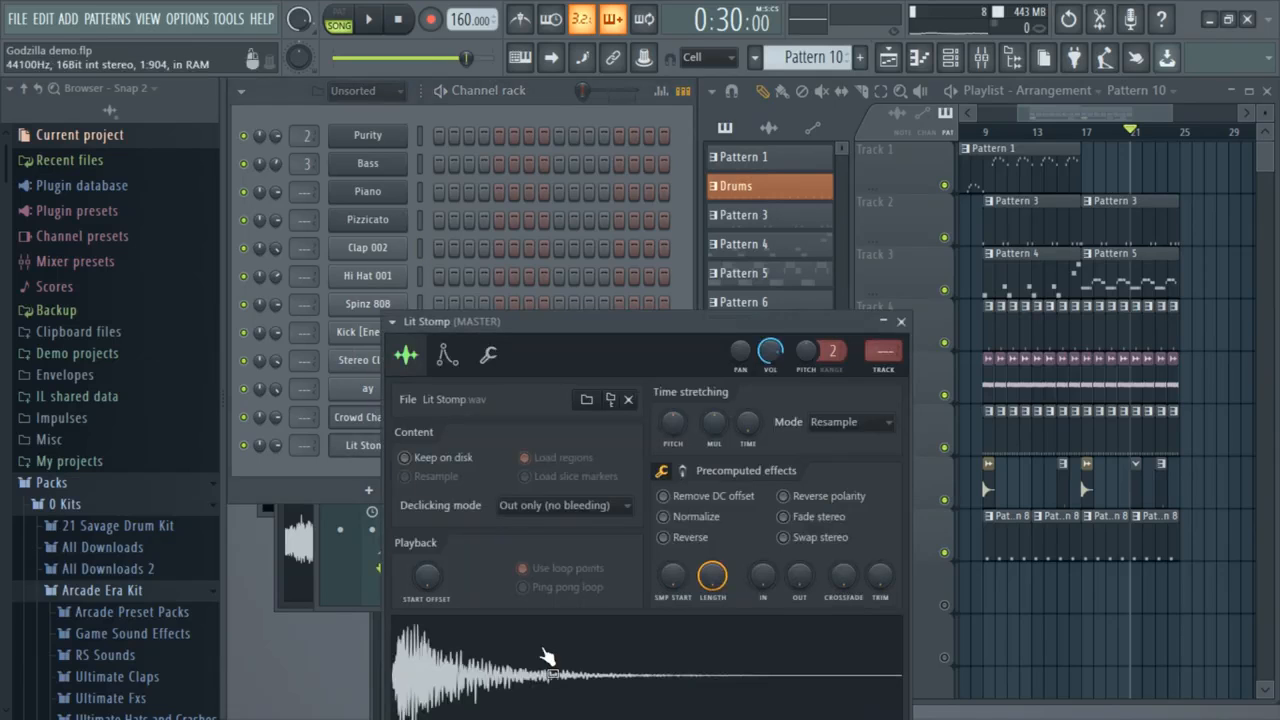
left_click(367, 476)
left_click(438, 445)
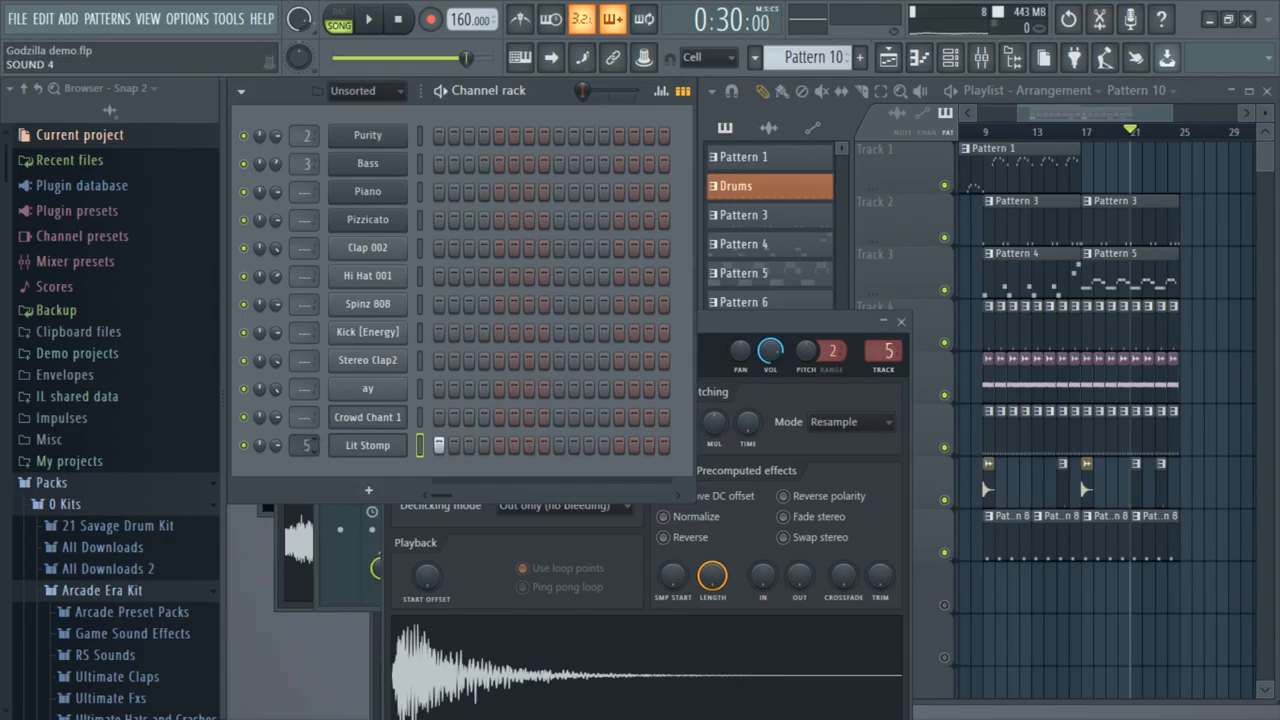
Load Fruity Reeverb into slot 1 of the SOUND 4 mixer track, audition Lit Stomp, and set the reverb decay to 3.8 sec.
left_click(981, 60)
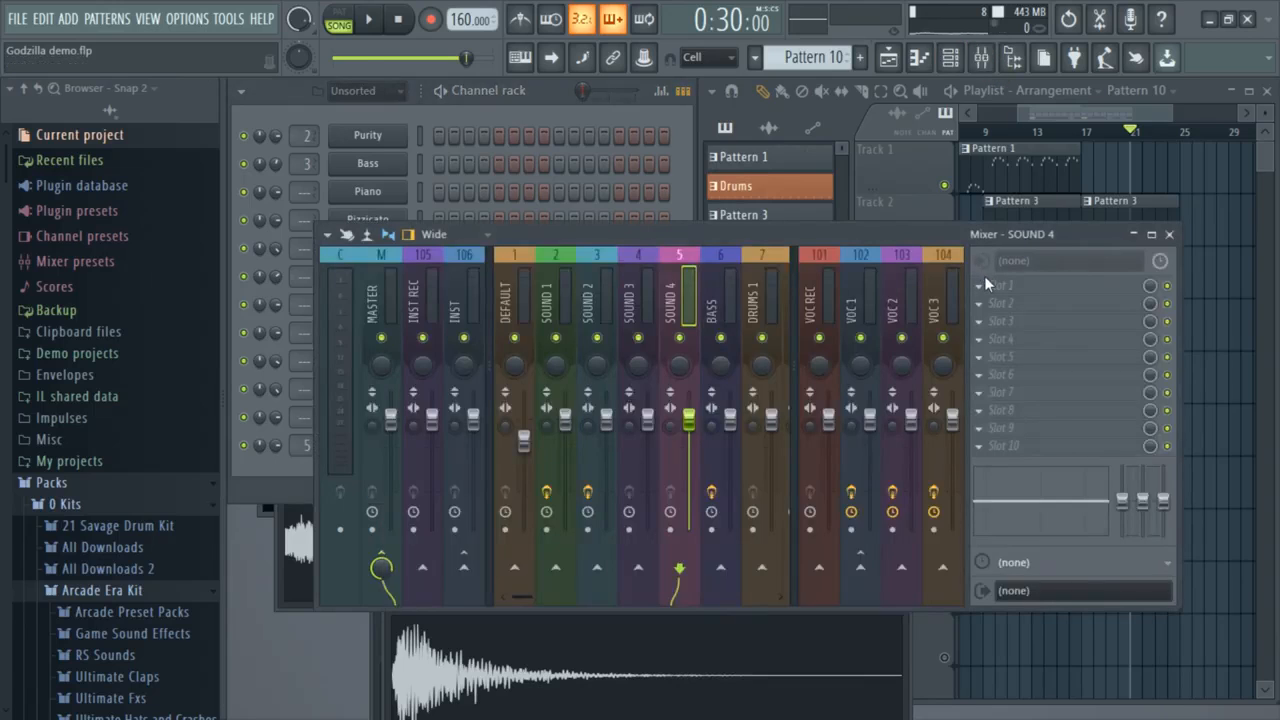
left_click(984, 280)
left_click(851, 527)
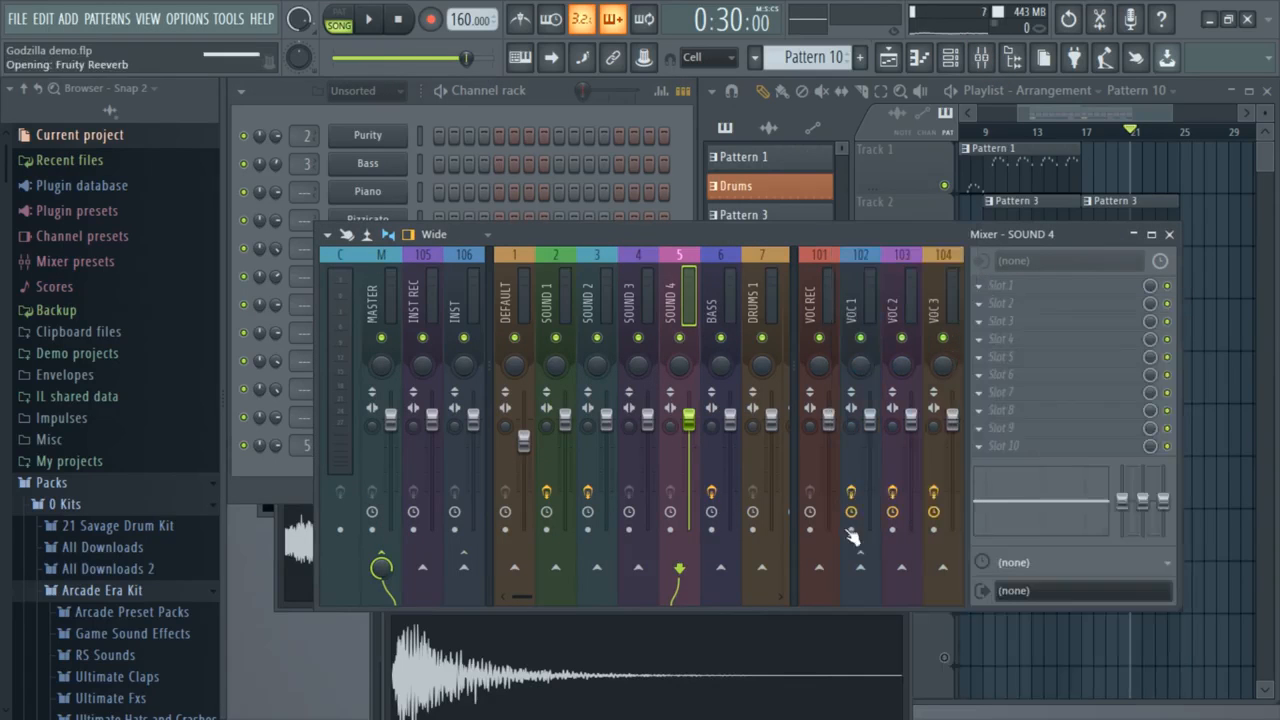
left_click(556, 673)
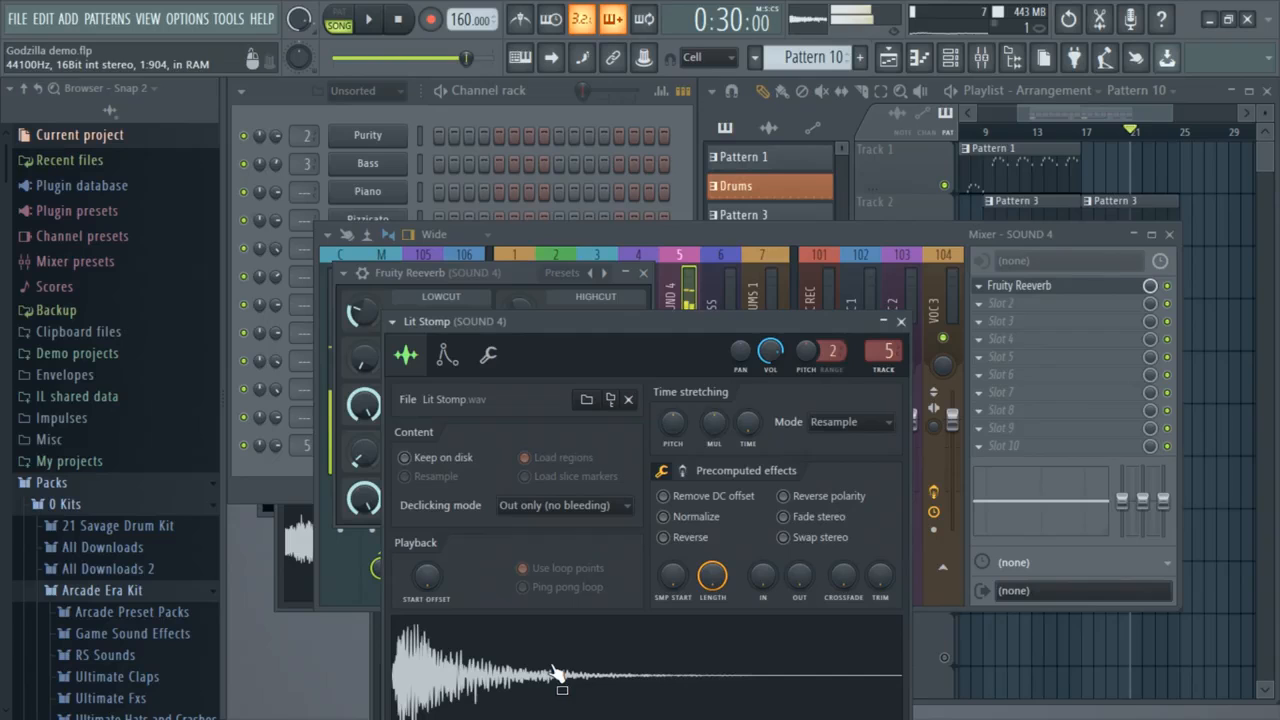
left_click(500, 291)
left_click_drag(362, 453, 362, 440)
Play the arrangement from bar 21 to hear the stomp with reverb, and bring the channel rack to the front.
left_click(1090, 118)
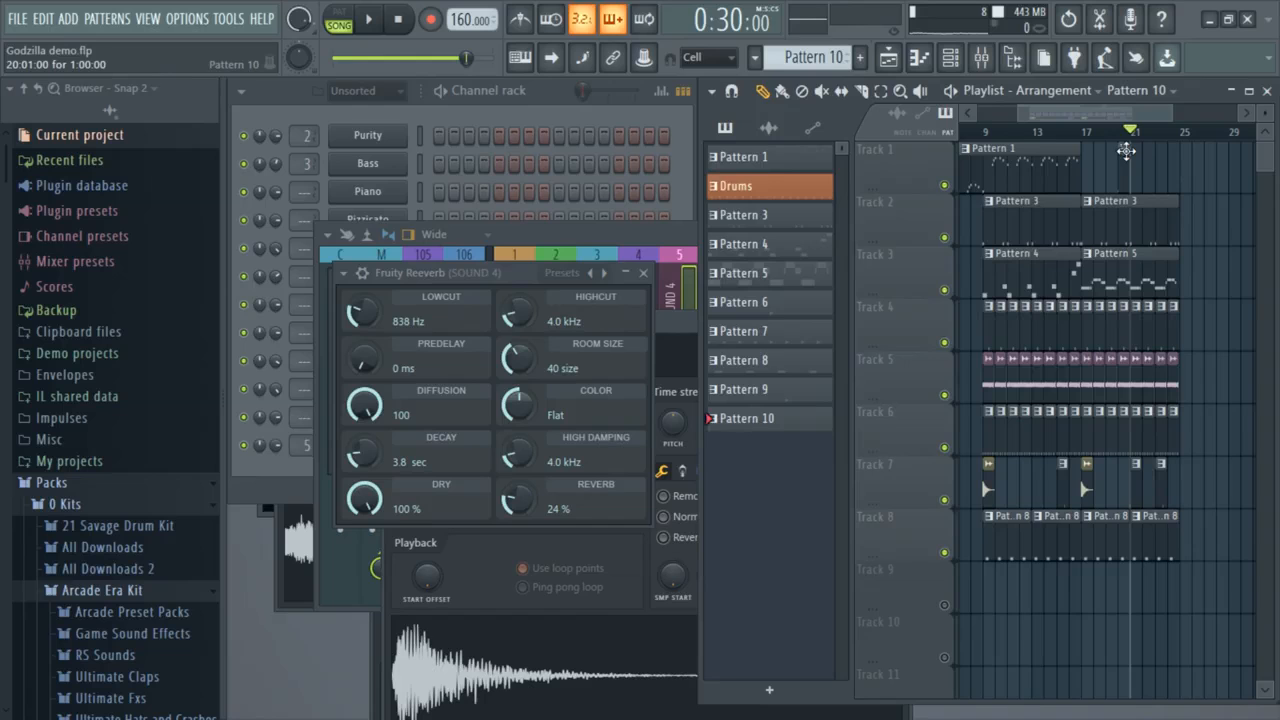
key("space")
left_click(540, 120)
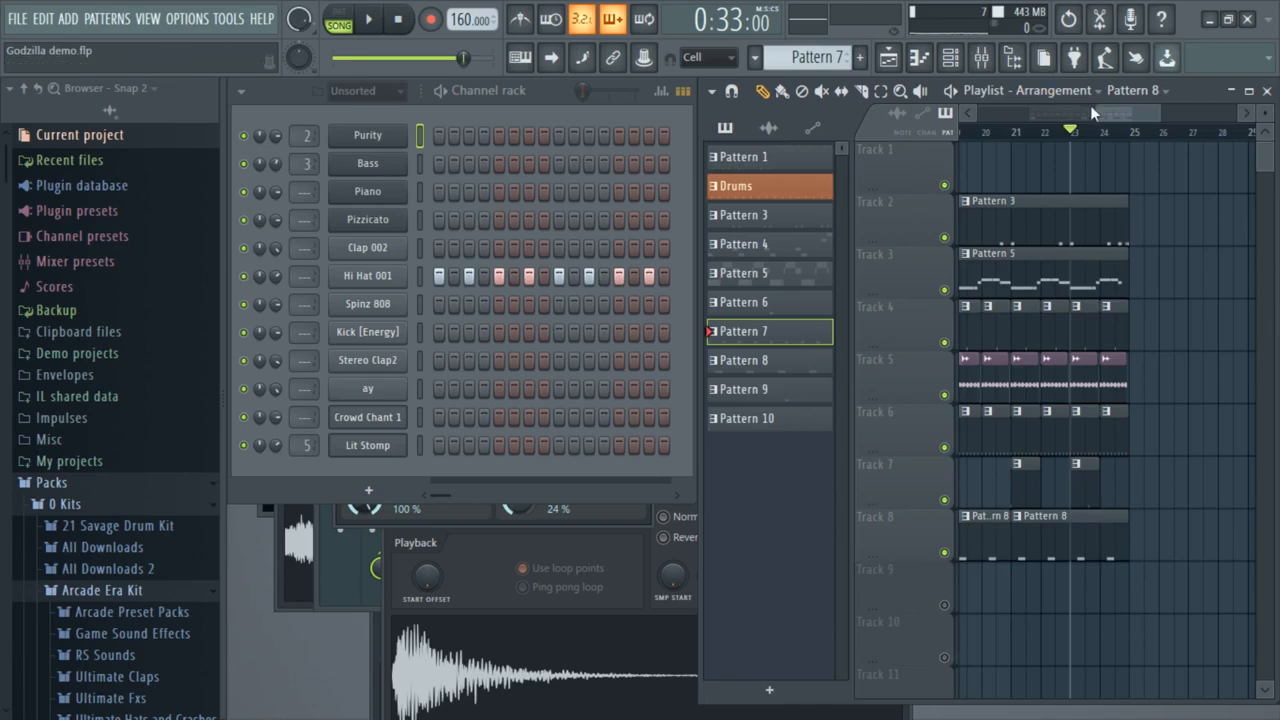
Place a Pattern 8 clip on Track 3 in bar 27 and play the arrangement from bar 23.
left_click_drag(1149, 113, 1166, 113)
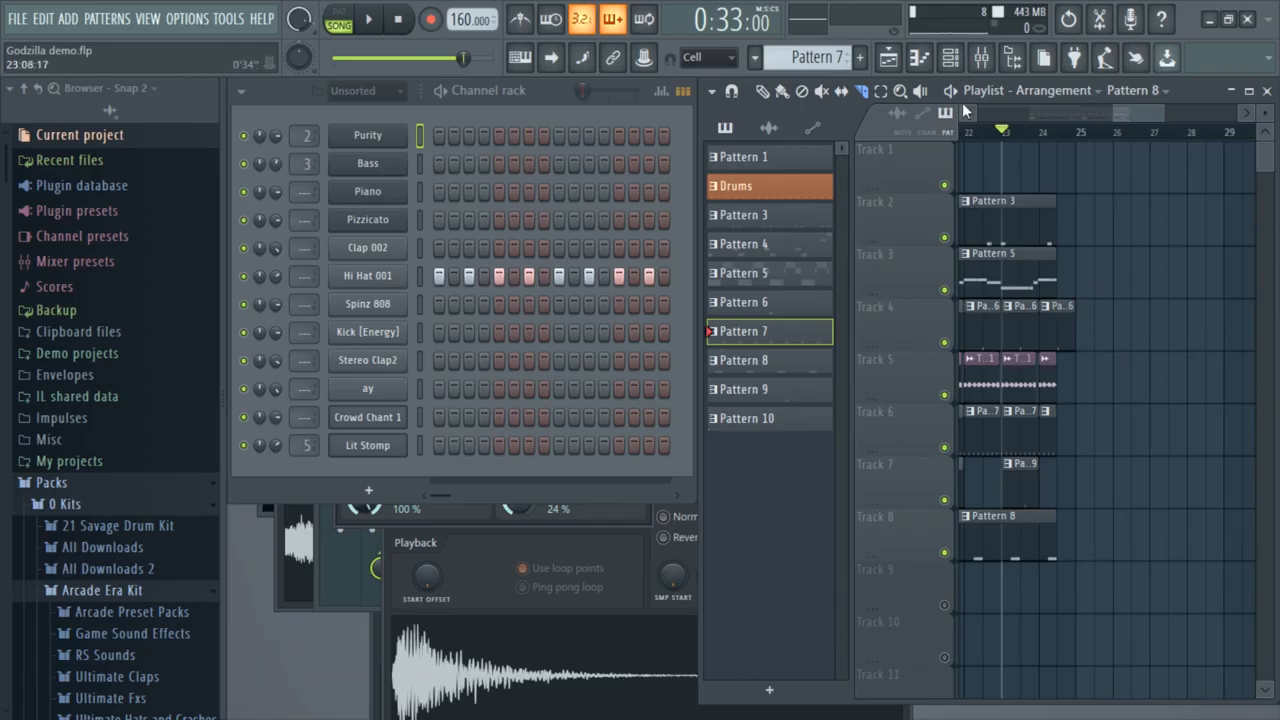
left_click(1180, 262)
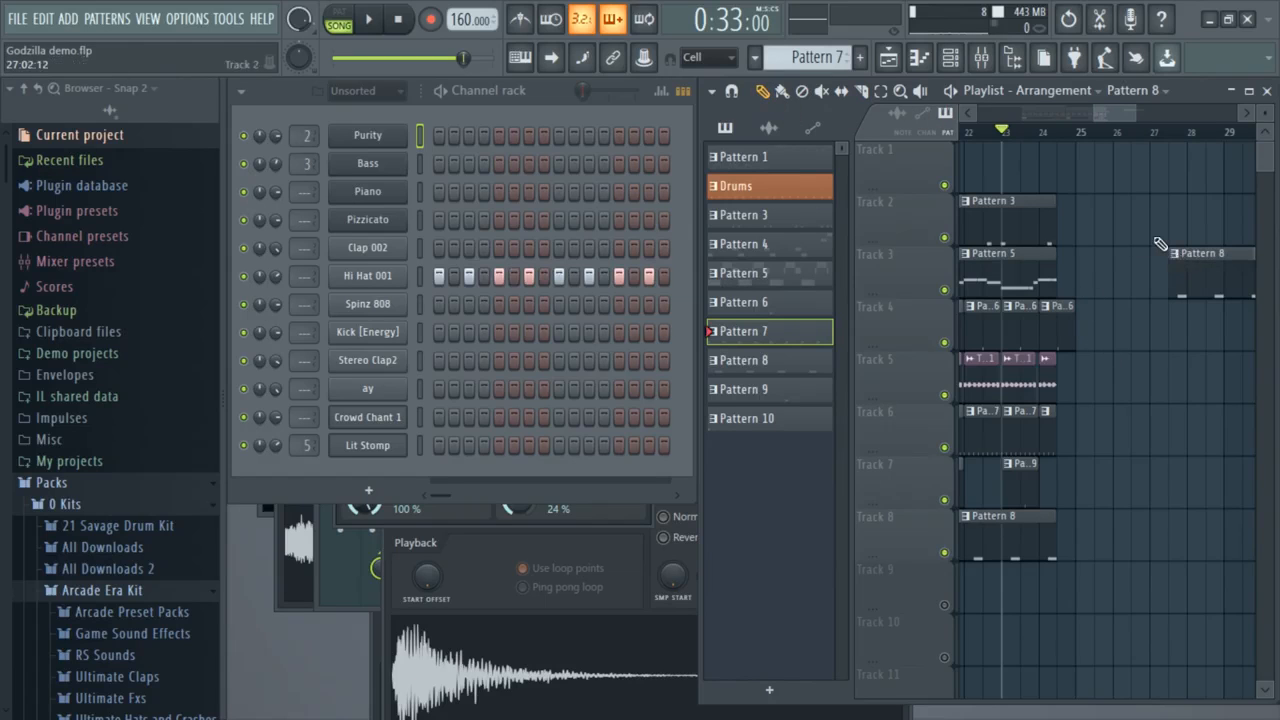
key("space")
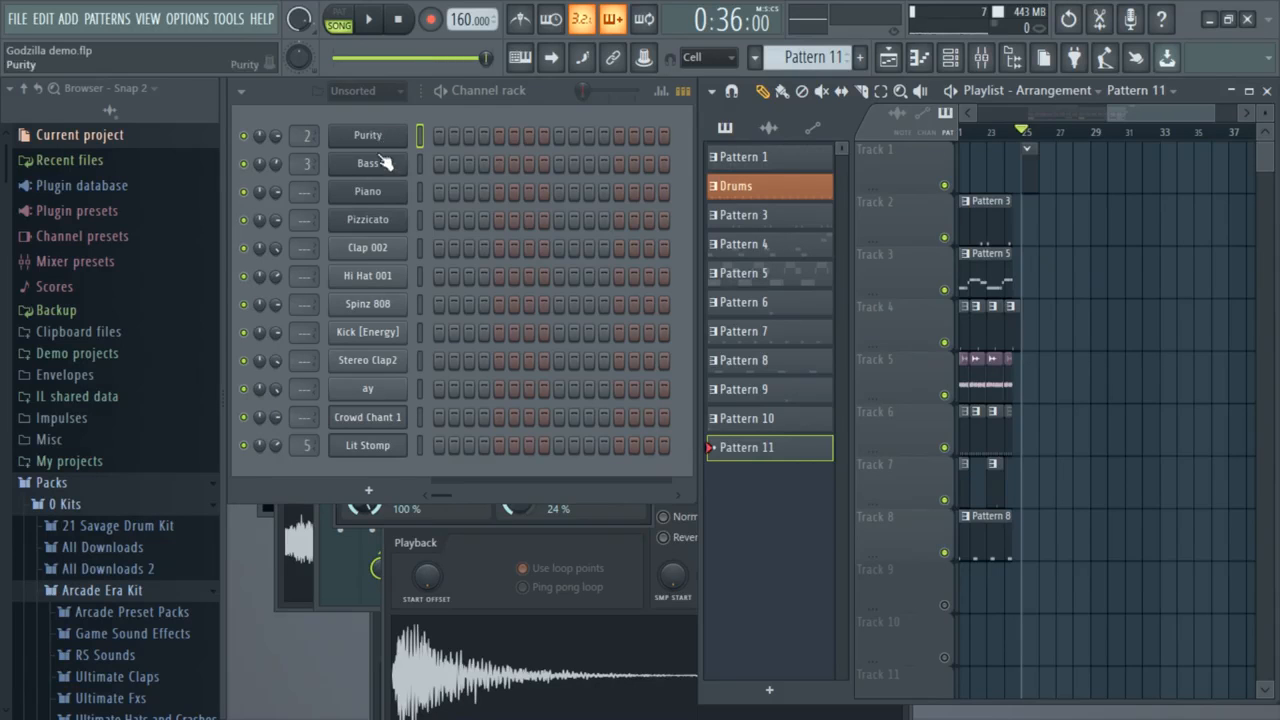
Open the Piano channel's piano roll in Pattern 11 and set its snap to Line.
right_click(400, 192)
left_click(463, 197)
left_click_drag(690, 302, 515, 313)
left_click(444, 284)
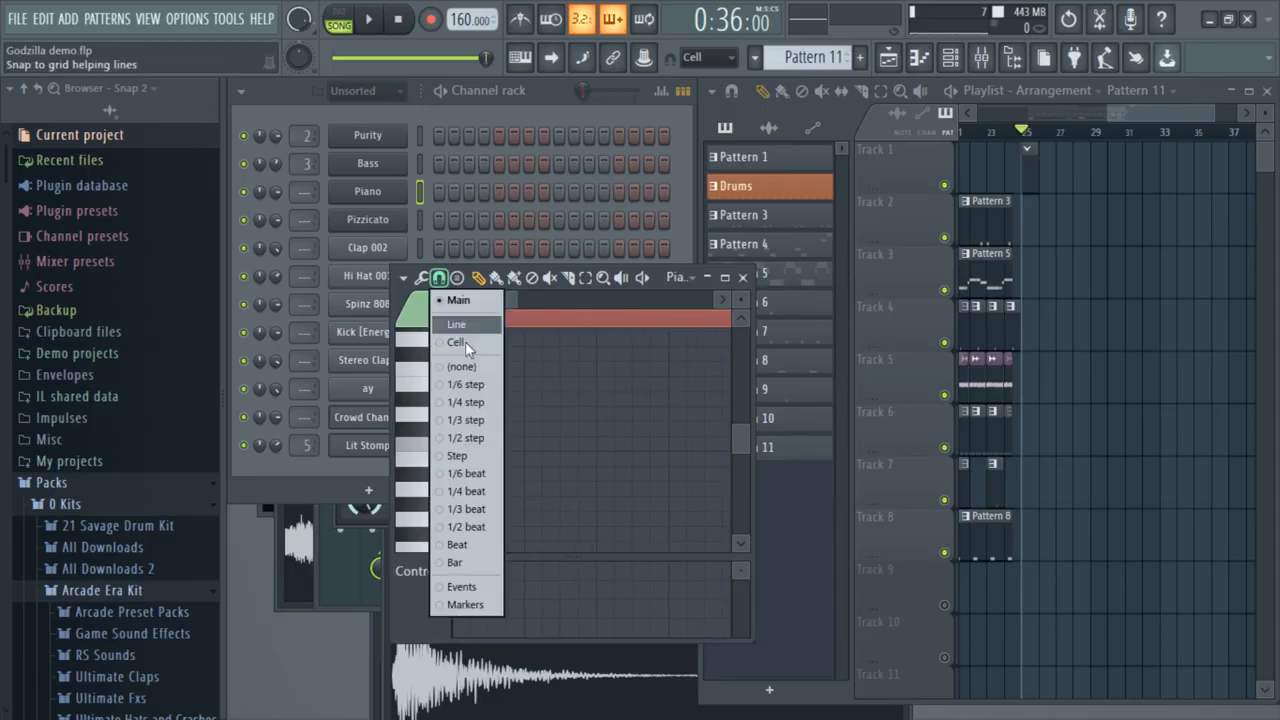
left_click(453, 321)
Add an F#8 note and a D#8 note at the start of bar 1 in the Piano part.
left_click(459, 443)
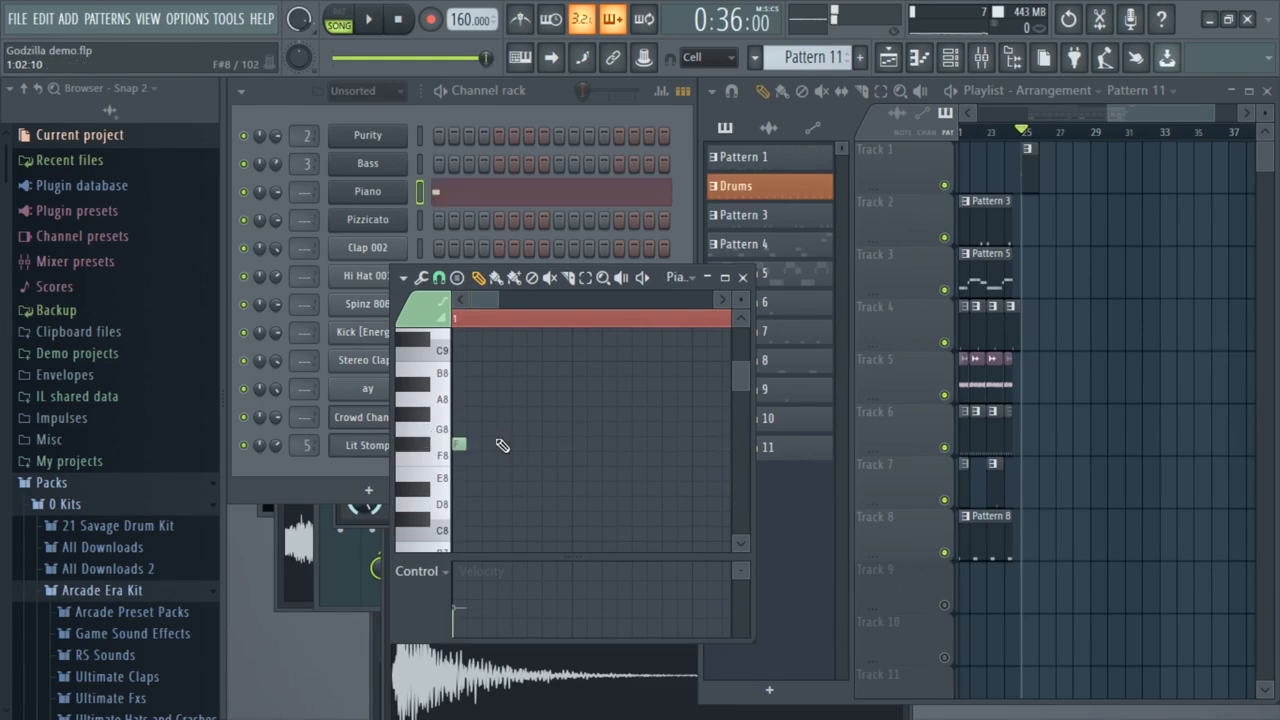
scroll(501, 440, "down", 2)
scroll(502, 439, "down", 2)
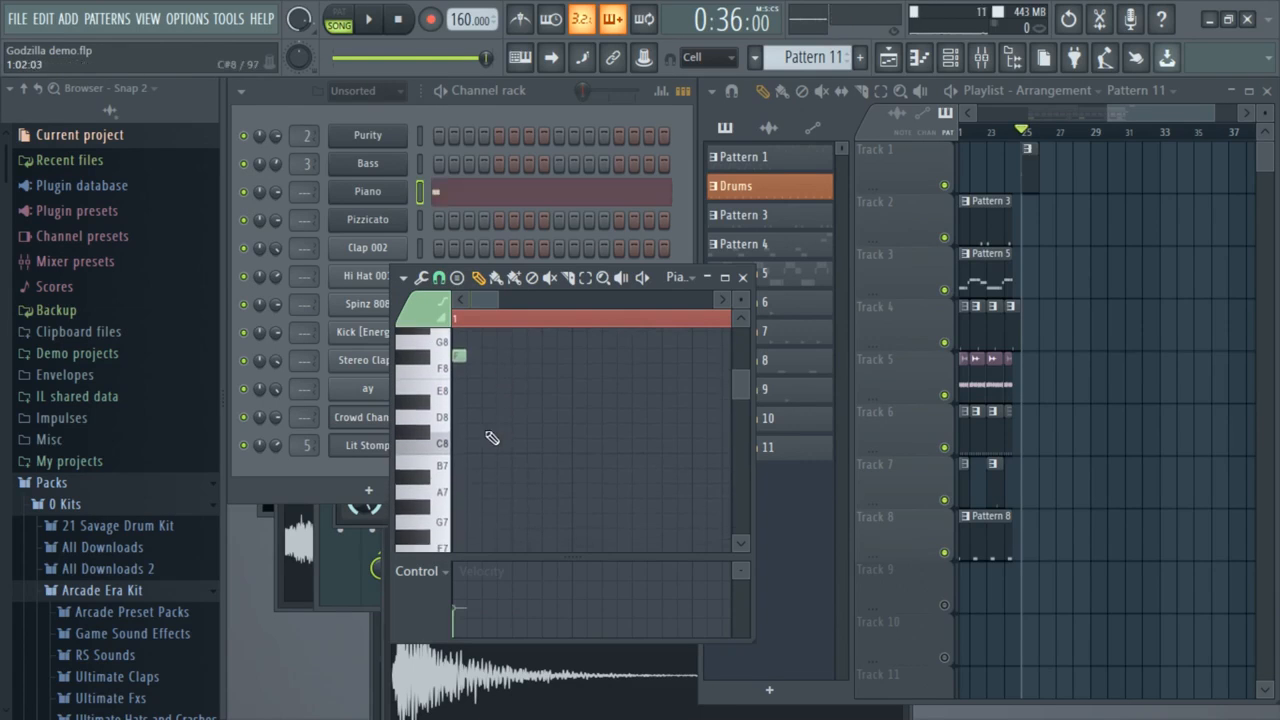
left_click(457, 400)
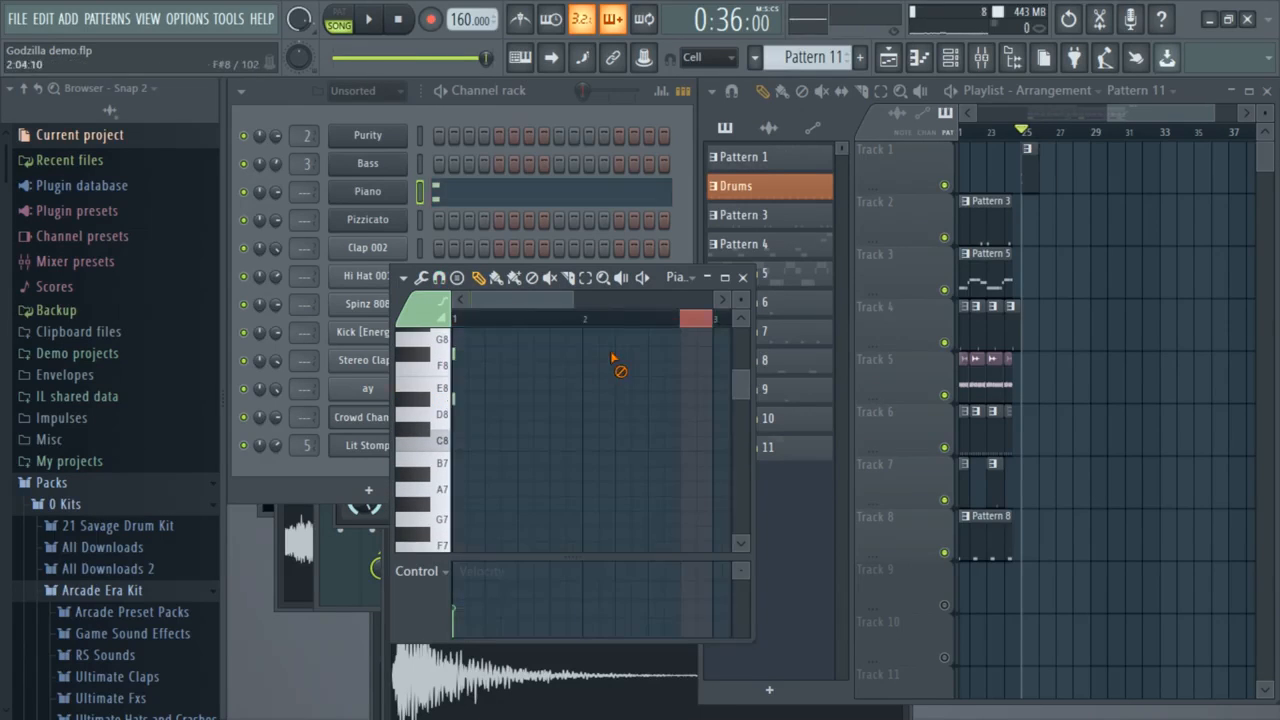
Select a half-beat section with the F#8 and D#8 notes and duplicate it repeatedly to fill bars 1 and 2.
double_click(657, 321)
left_click_drag(623, 321, 453, 319)
key("ctrl+b")
key("ctrl+b")
key("ctrl+b")
key("ctrl+b")
key("ctrl+b")
key("ctrl+b")
key("ctrl+b")
key("ctrl+b")
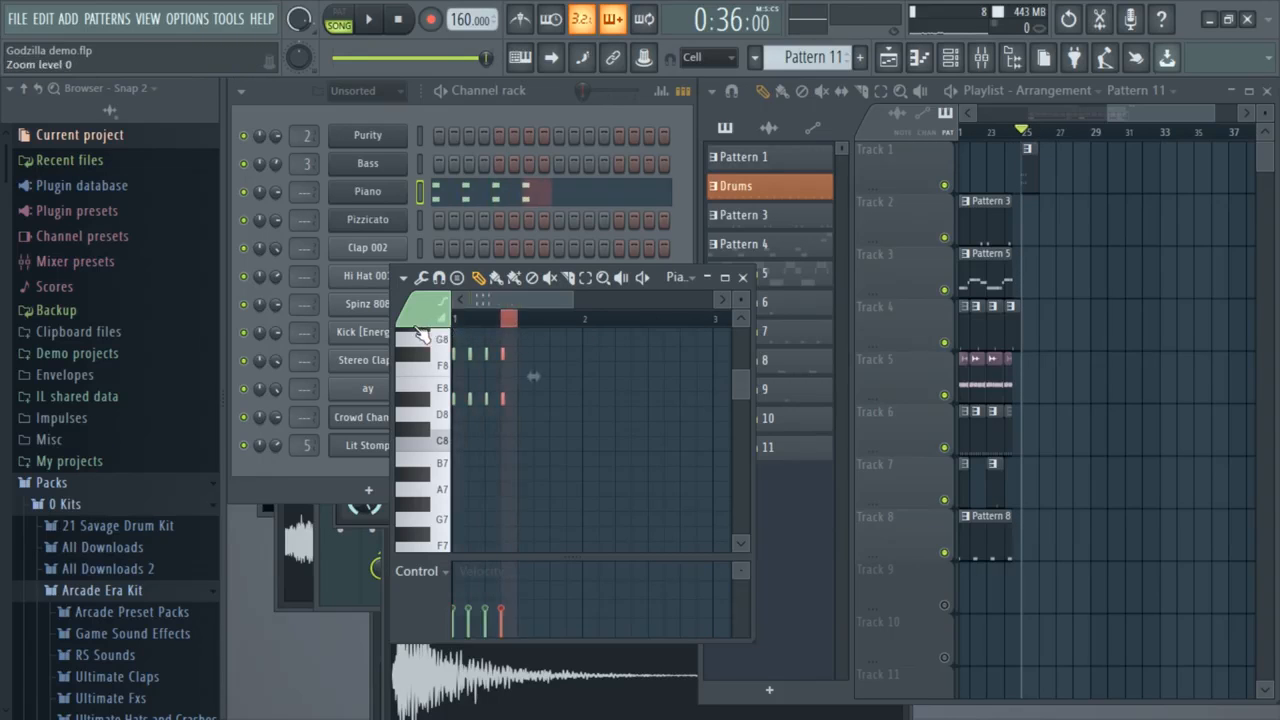
key("ctrl+b")
key("ctrl+b")
key("ctrl+b")
key("ctrl+b")
key("ctrl+b")
key("ctrl+b")
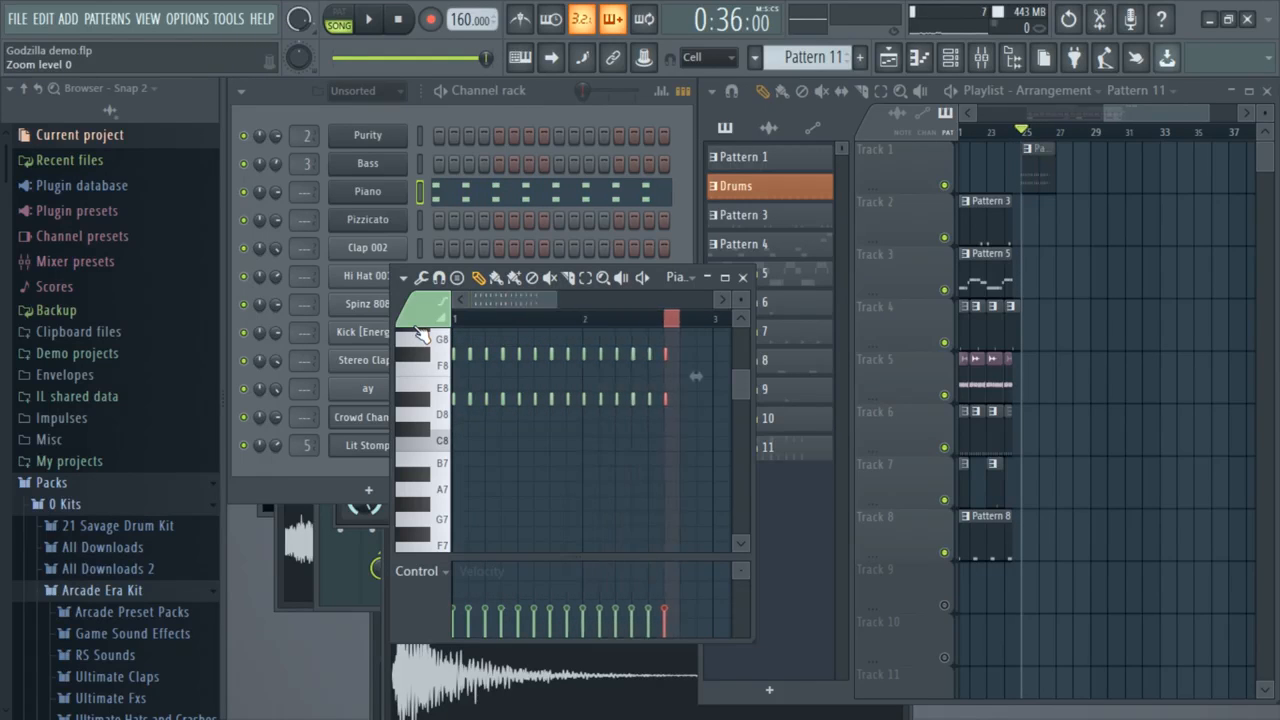
Raise the last two F#8 notes of bar 2 to G#8 and clear the selection.
scroll(560, 482, "up", 1)
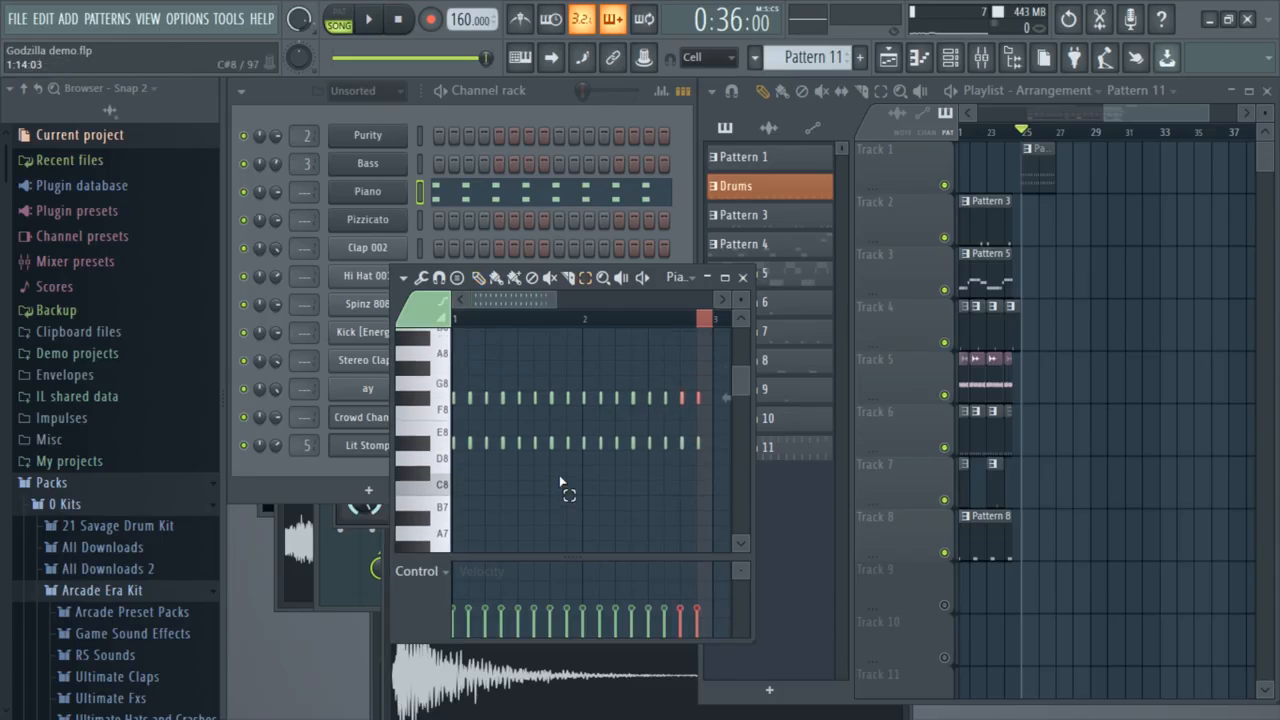
key("shift+Up")
left_click(605, 511, "ctrl")
Play the arrangement from bar 25 and add a second Pattern 11 clip at bar 27 on Track 1.
key("space")
right_click(1108, 300)
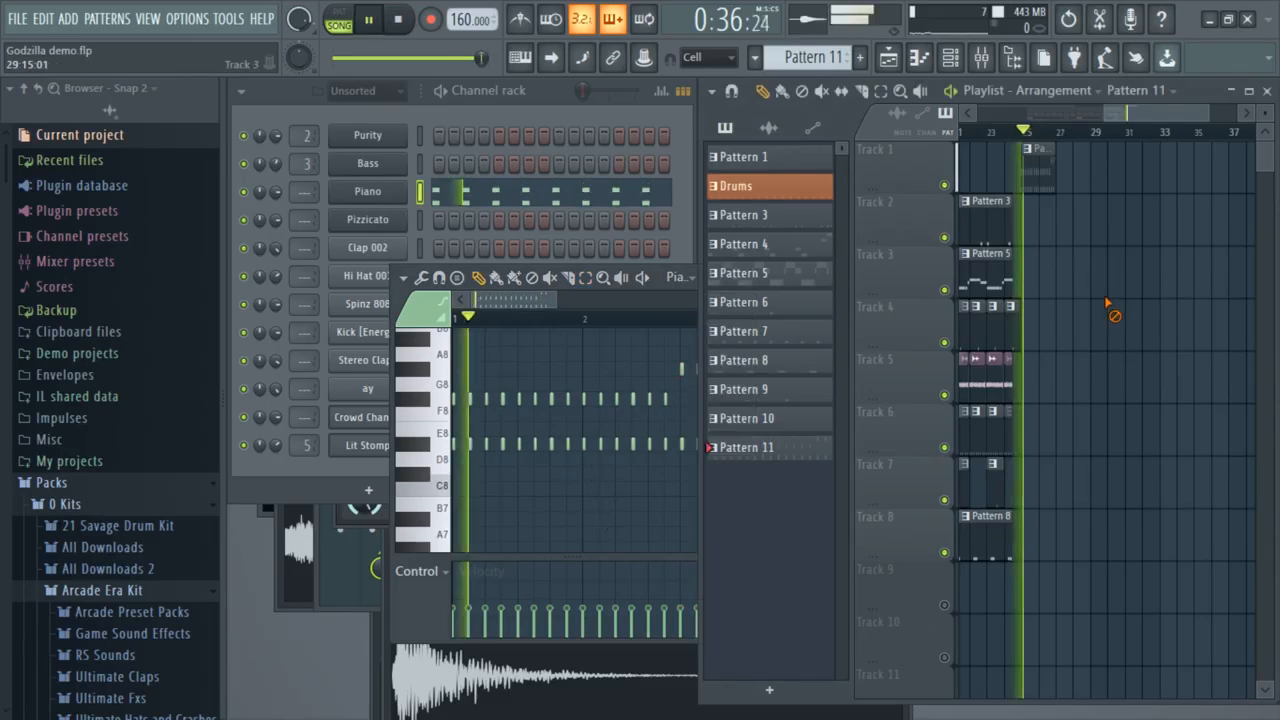
left_click(1062, 180)
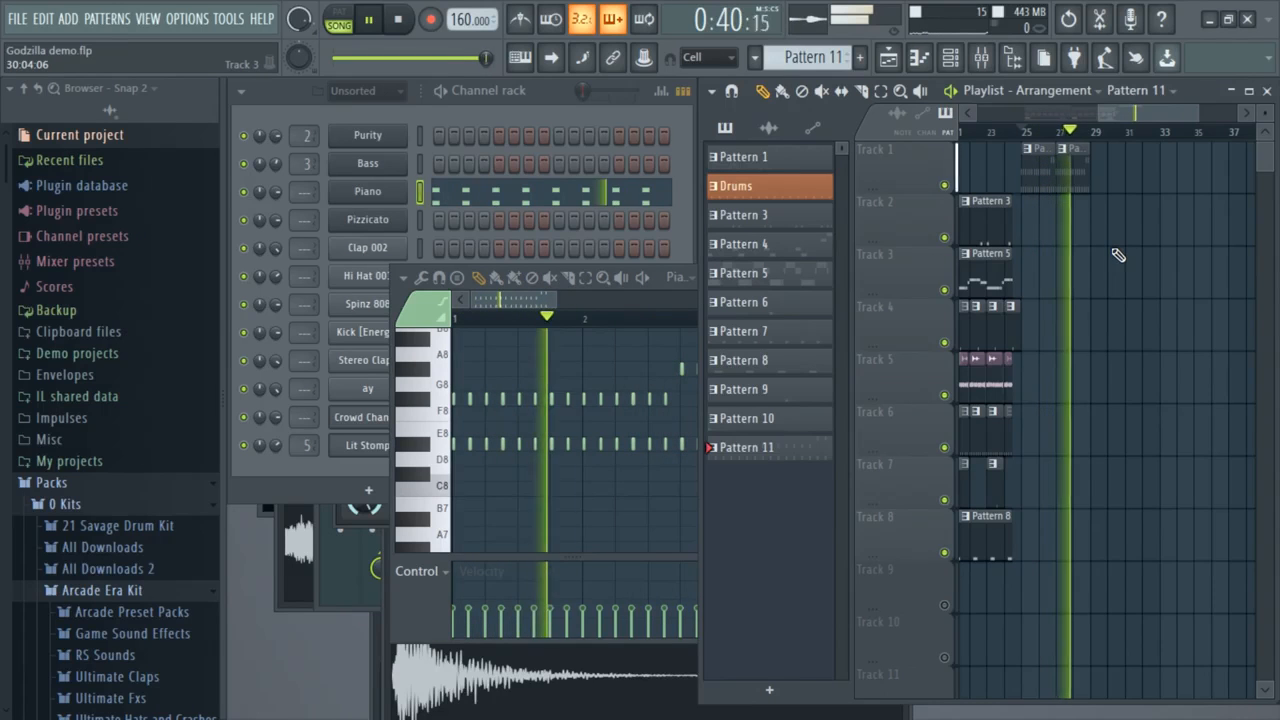
Add two more Pattern 11 clips on Track 1, at bars 29 and 31.
left_click(1103, 188)
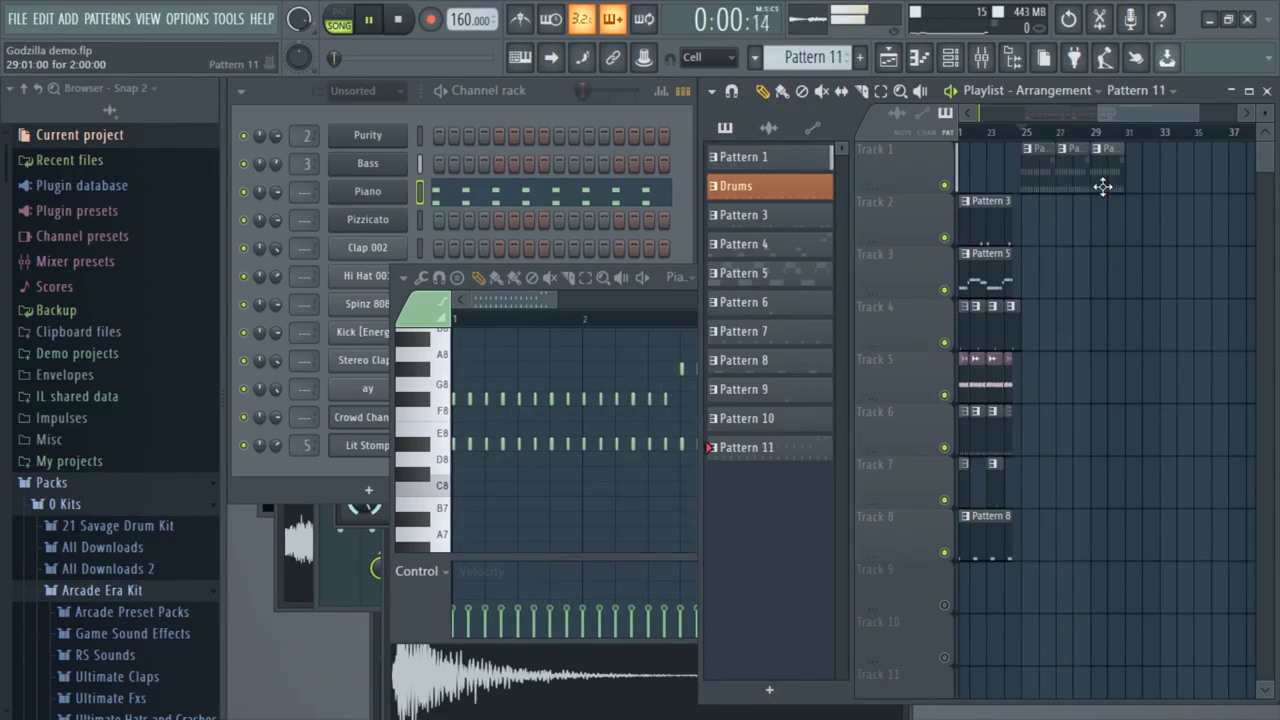
key("space")
key("F4")
left_click_drag(1125, 113, 900, 114)
scroll(1196, 160, "down", 5)
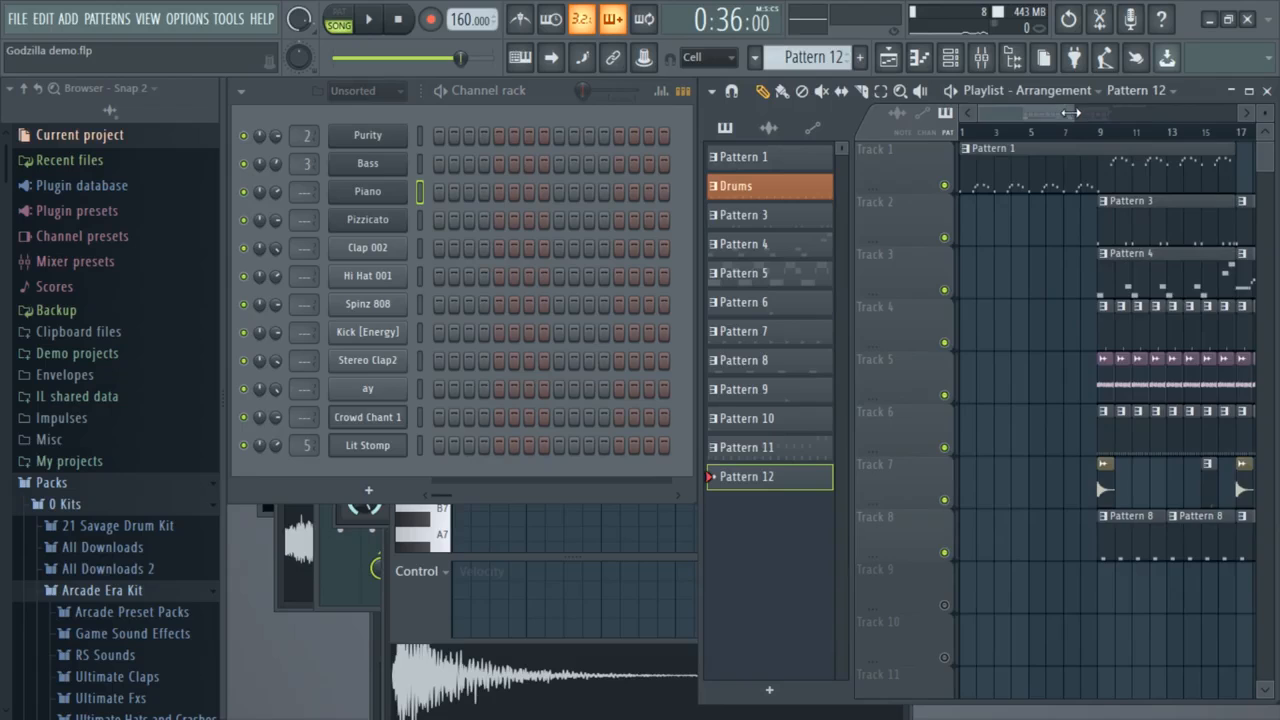
left_click(1165, 172)
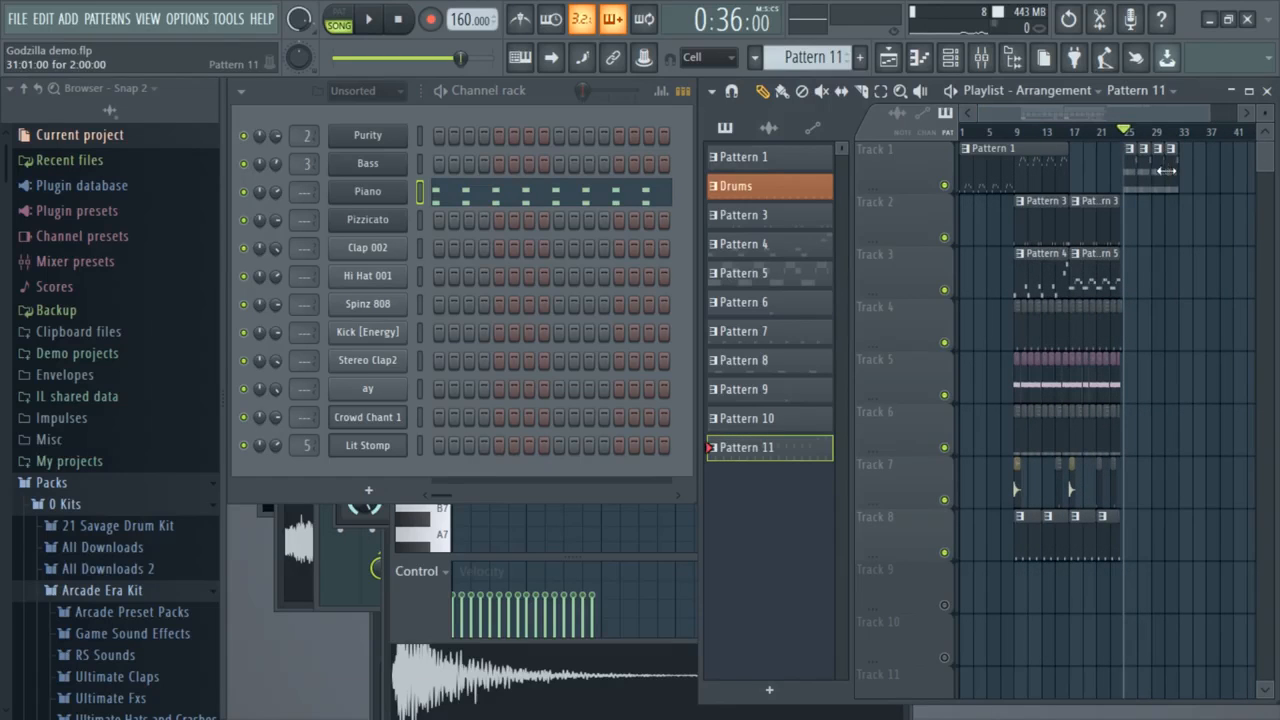
Create Pattern 12 and copy the Bass notes in bars 1 to 4 of Pattern 1.
left_click(860, 58)
left_click(887, 80)
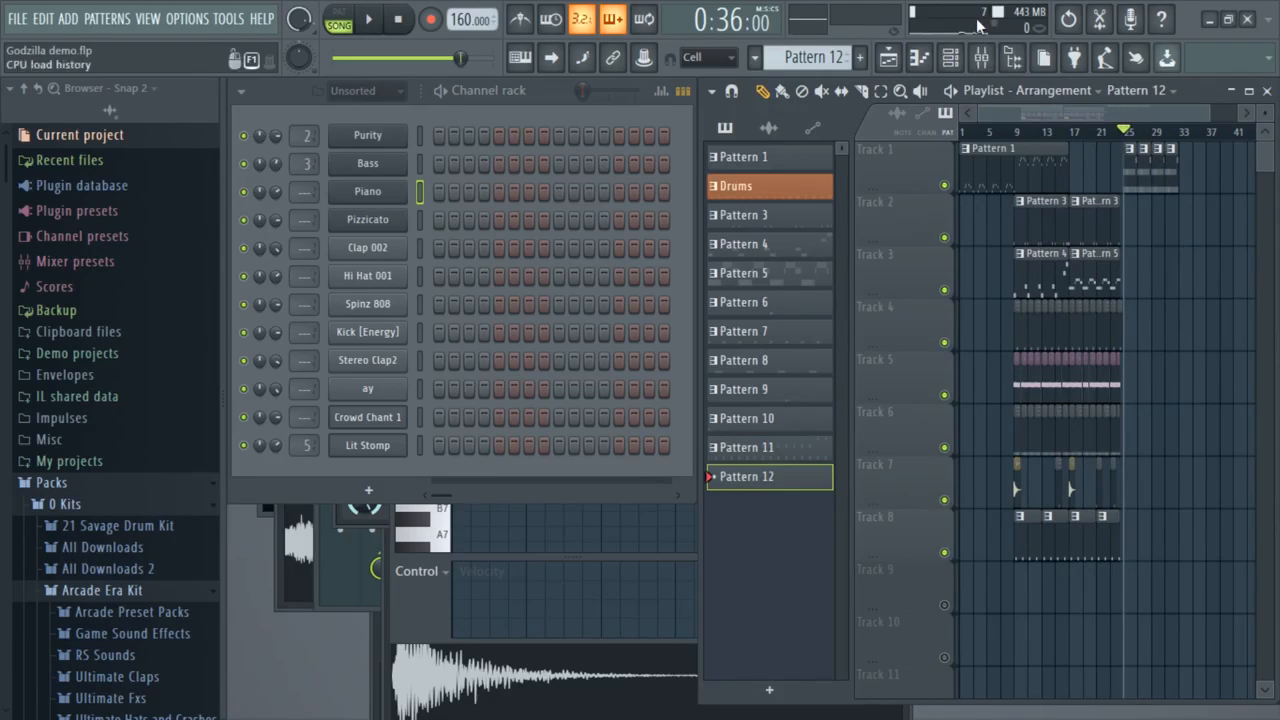
left_click(970, 156)
left_click(990, 157)
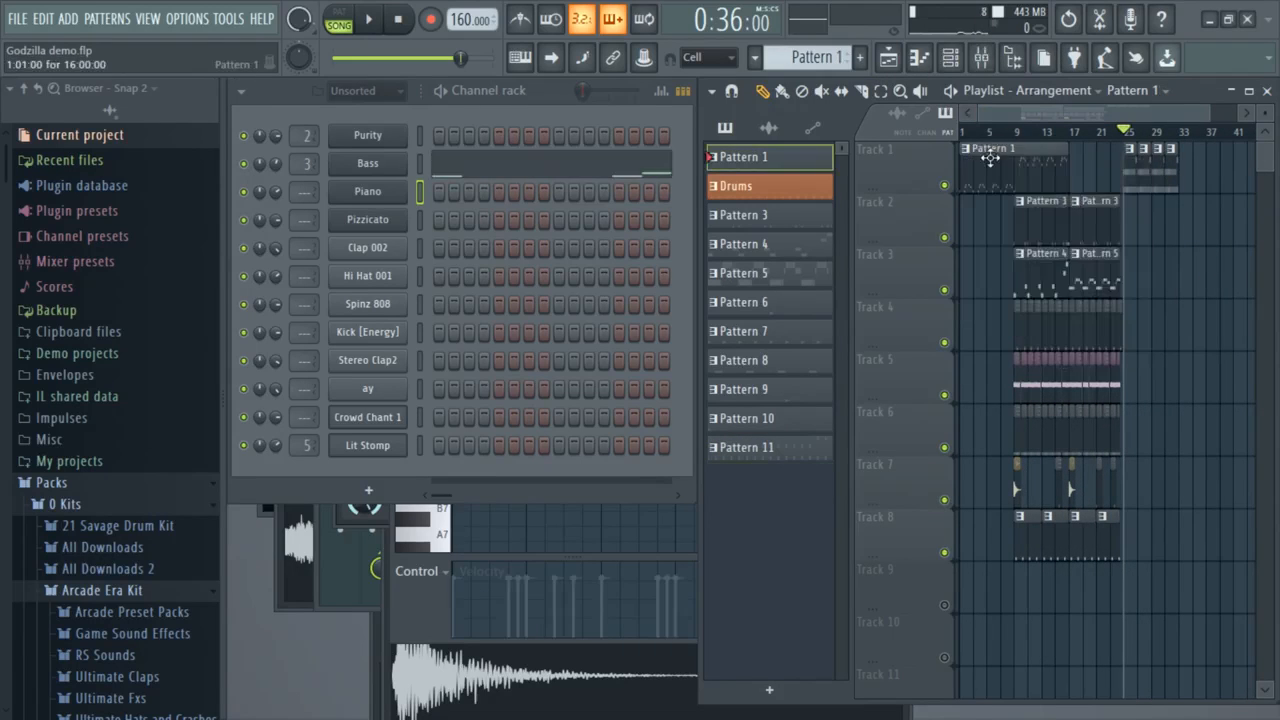
left_click(510, 168)
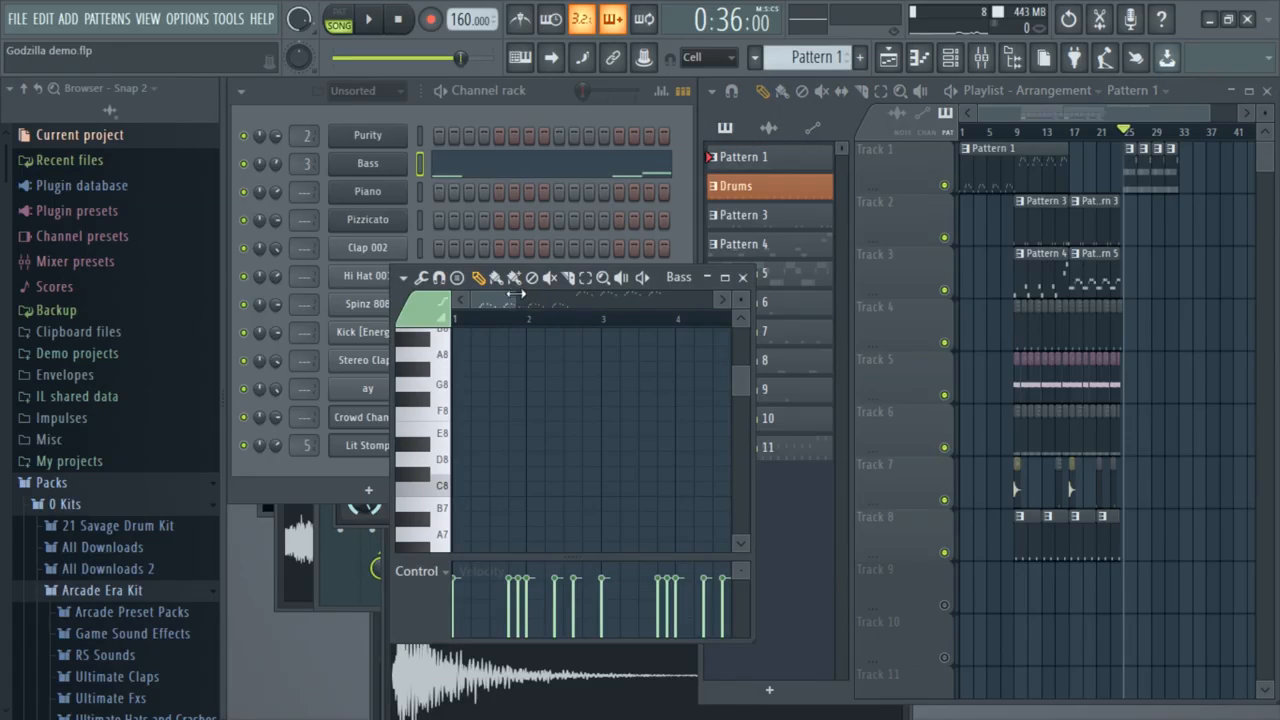
left_click_drag(516, 294, 545, 296)
scroll(612, 360, "down", 3)
left_click_drag(634, 319, 455, 325)
scroll(545, 392, "down", 3)
Place Pattern 12 at bar 25 on Track 2 and paste the copied notes into its Pizzicato part.
left_click(860, 57)
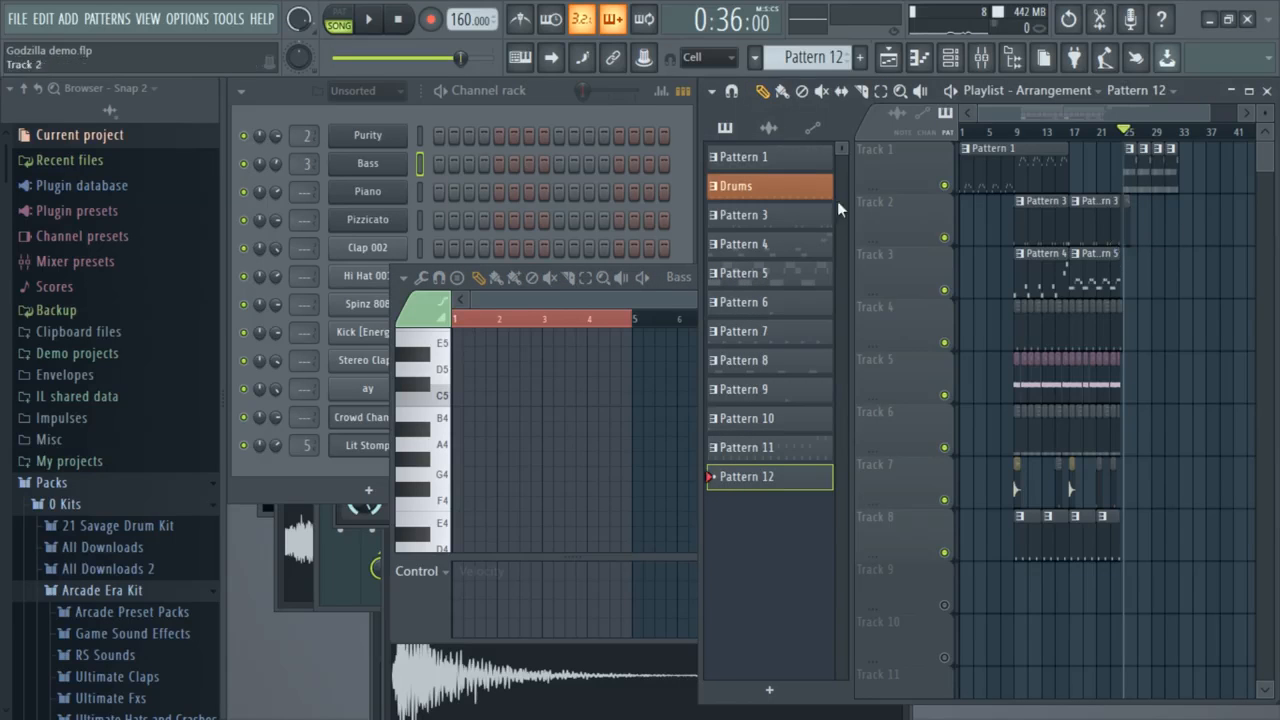
left_click(564, 115)
right_click(383, 216)
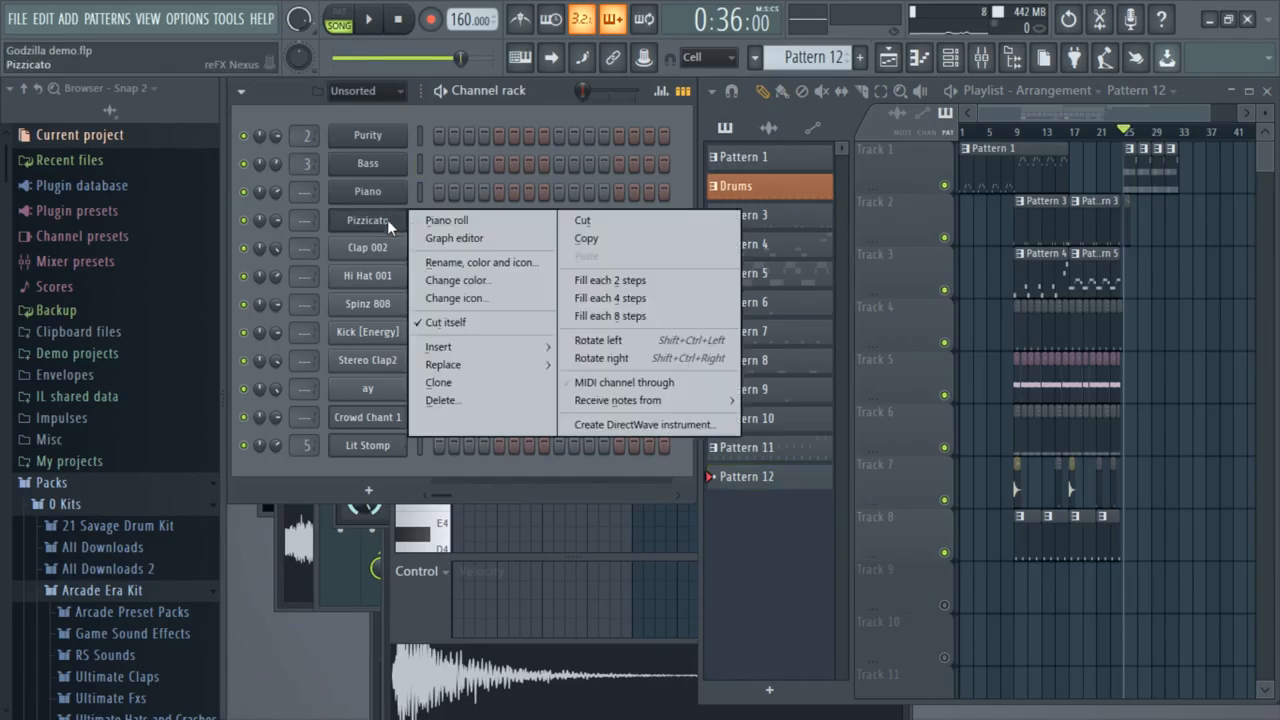
left_click(426, 218)
scroll(595, 380, "down", 3)
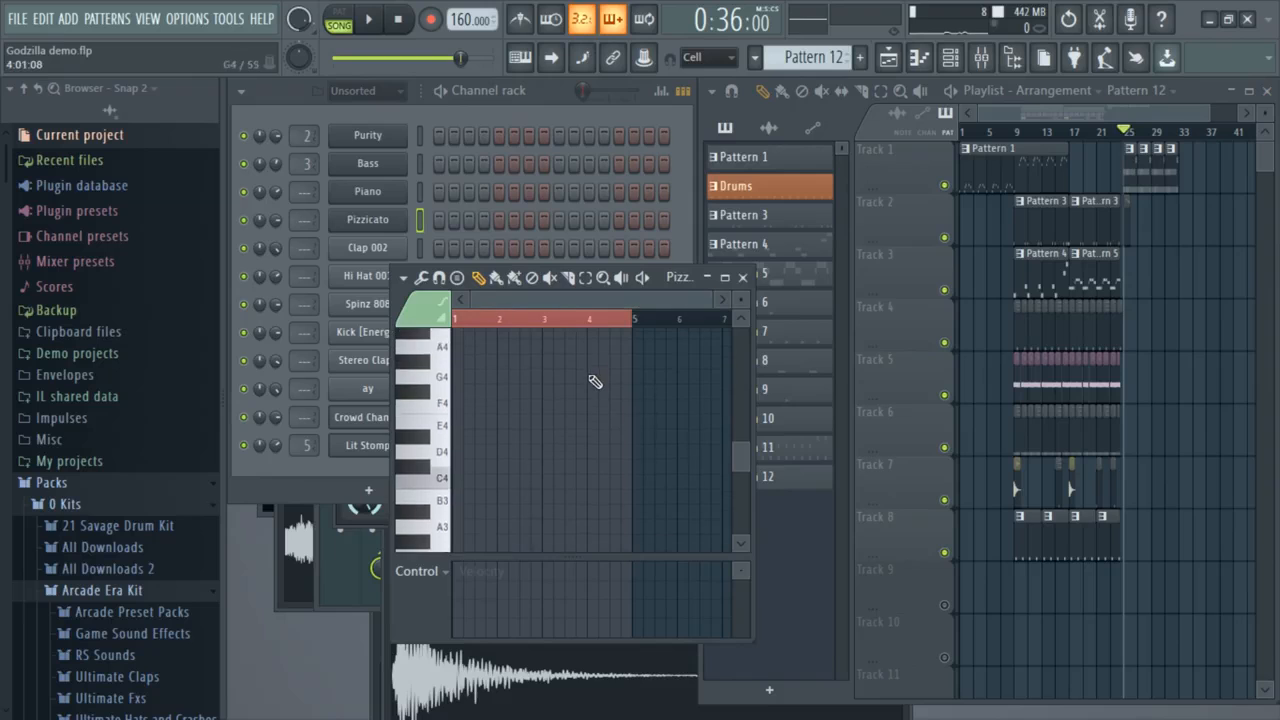
key("ctrl+v")
Play the pasted Pizzicato notes and duplicate all of them one octave higher.
key("space")
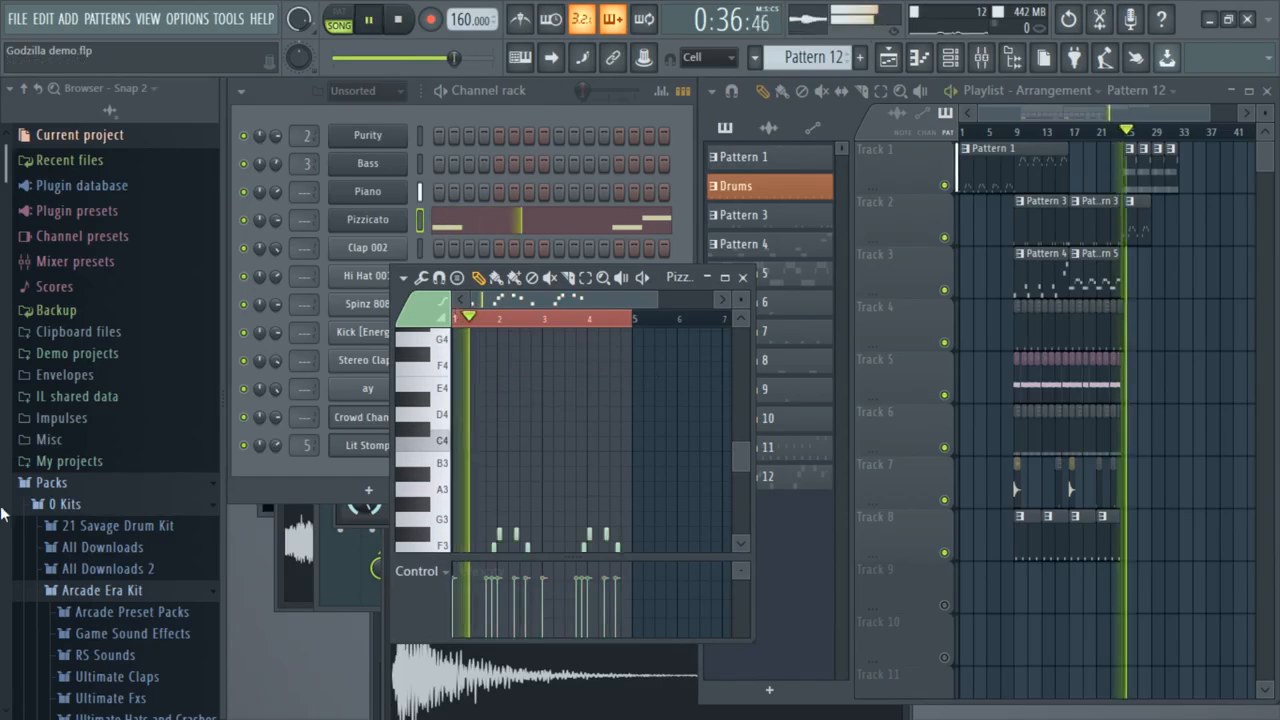
scroll(612, 352, "down", 3)
scroll(615, 349, "down", 1)
left_click(586, 279)
key("space")
left_click_drag(665, 489, 206, 377)
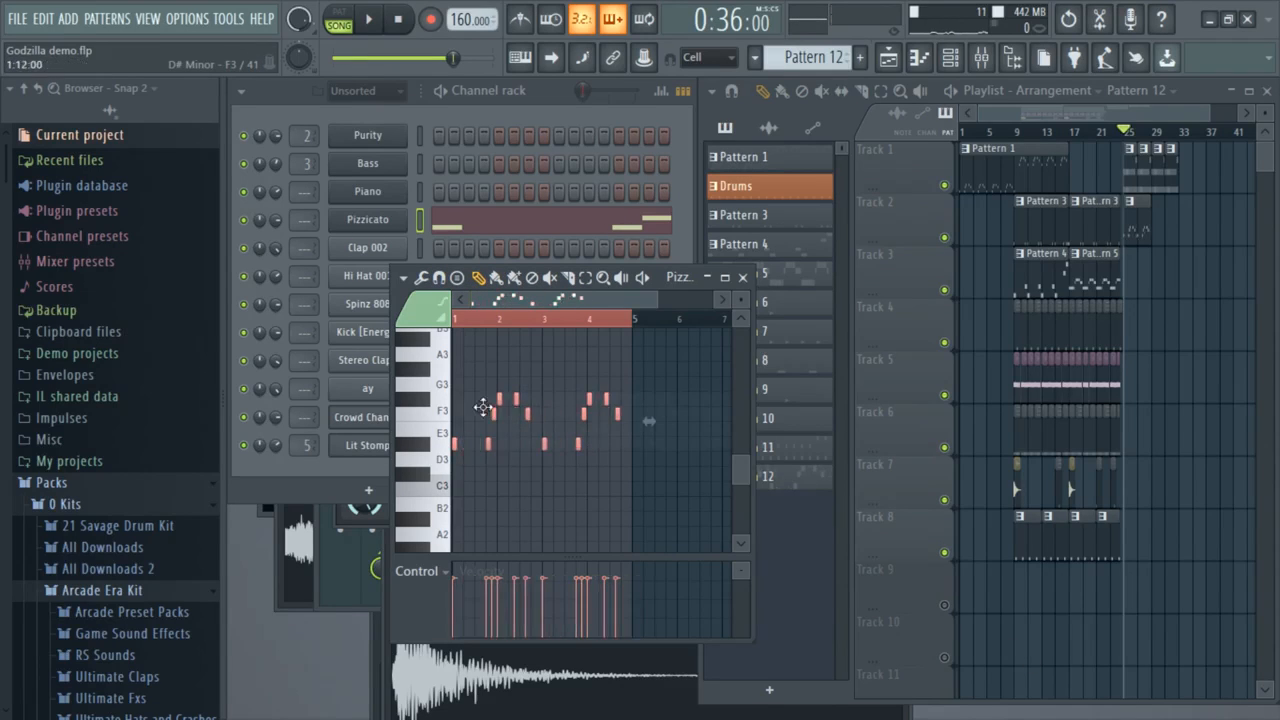
key("ctrl+d")
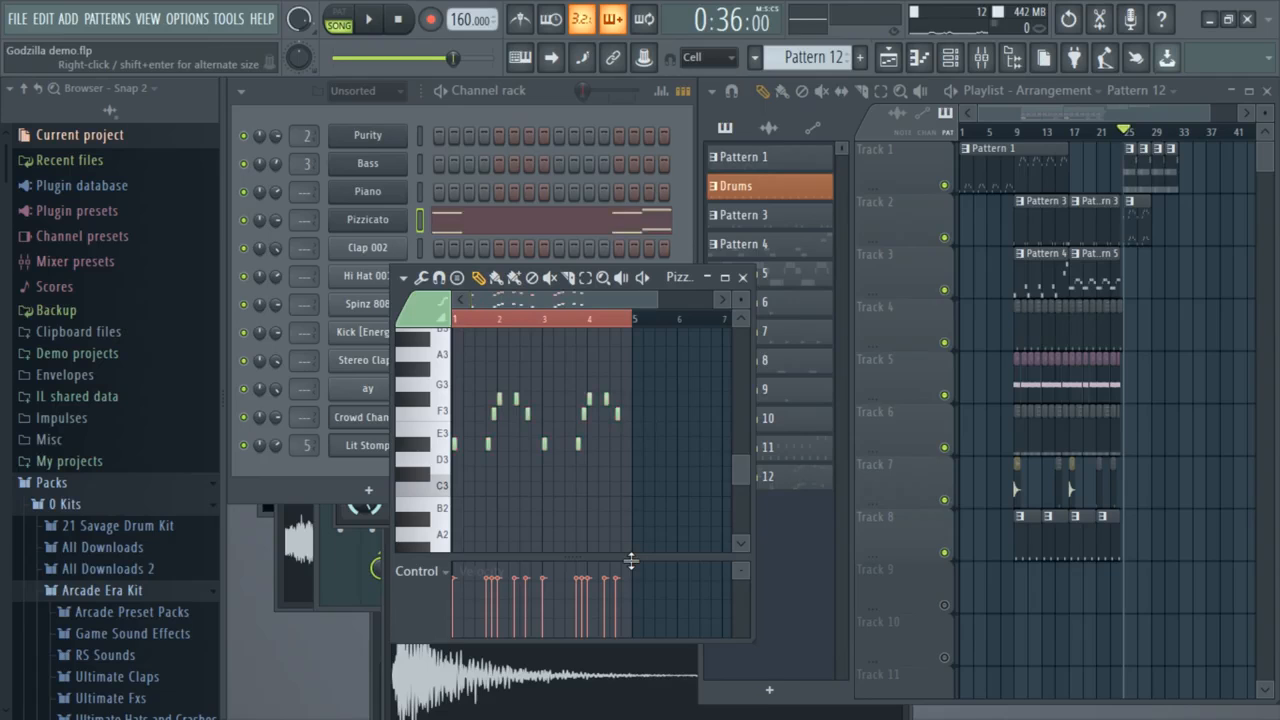
scroll(651, 400, "up", 4)
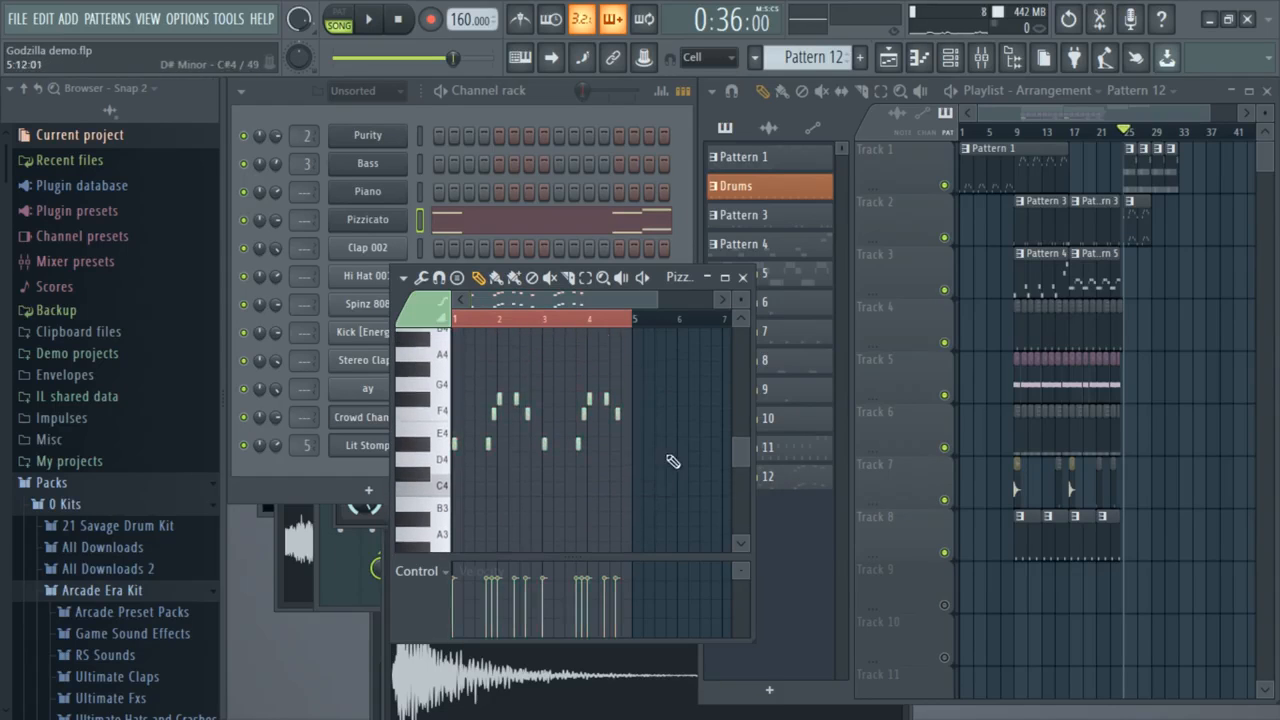
scroll(683, 392, "down", 2)
Set the Pizzicato volume to about 69% during playback and add a second Pattern 12 clip at bar 29 on Track 2.
key("space")
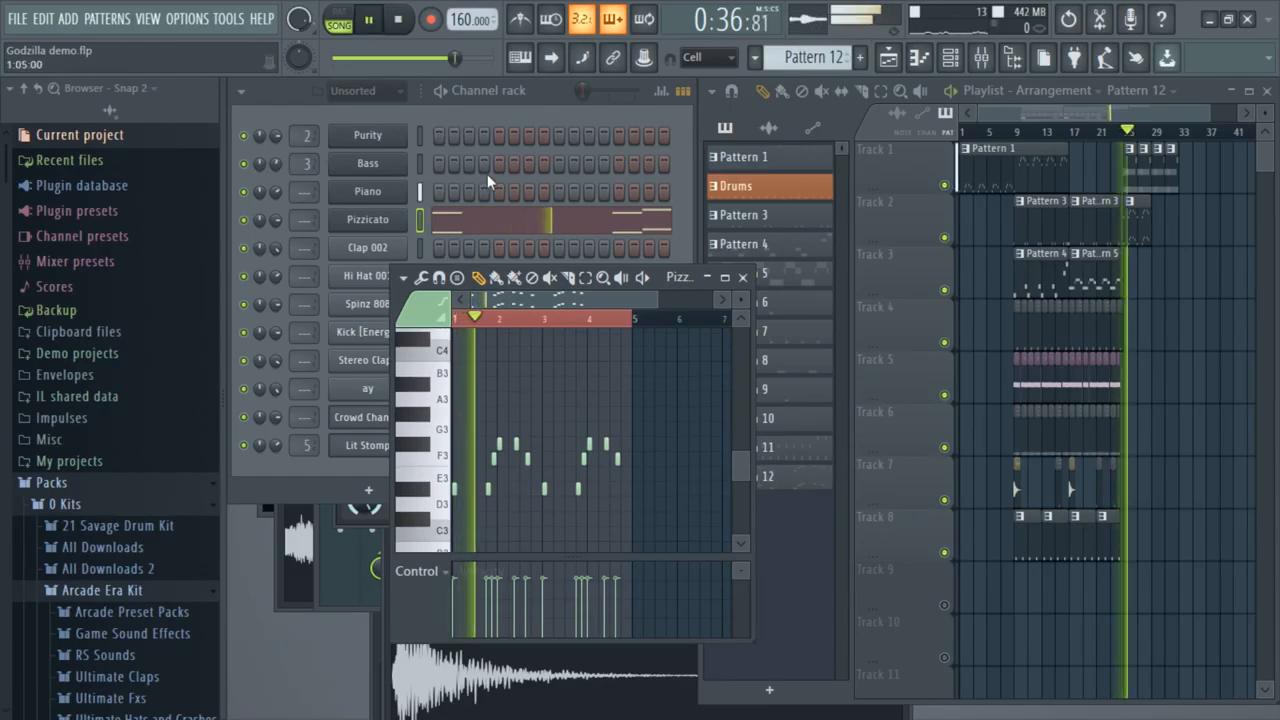
left_click(276, 219)
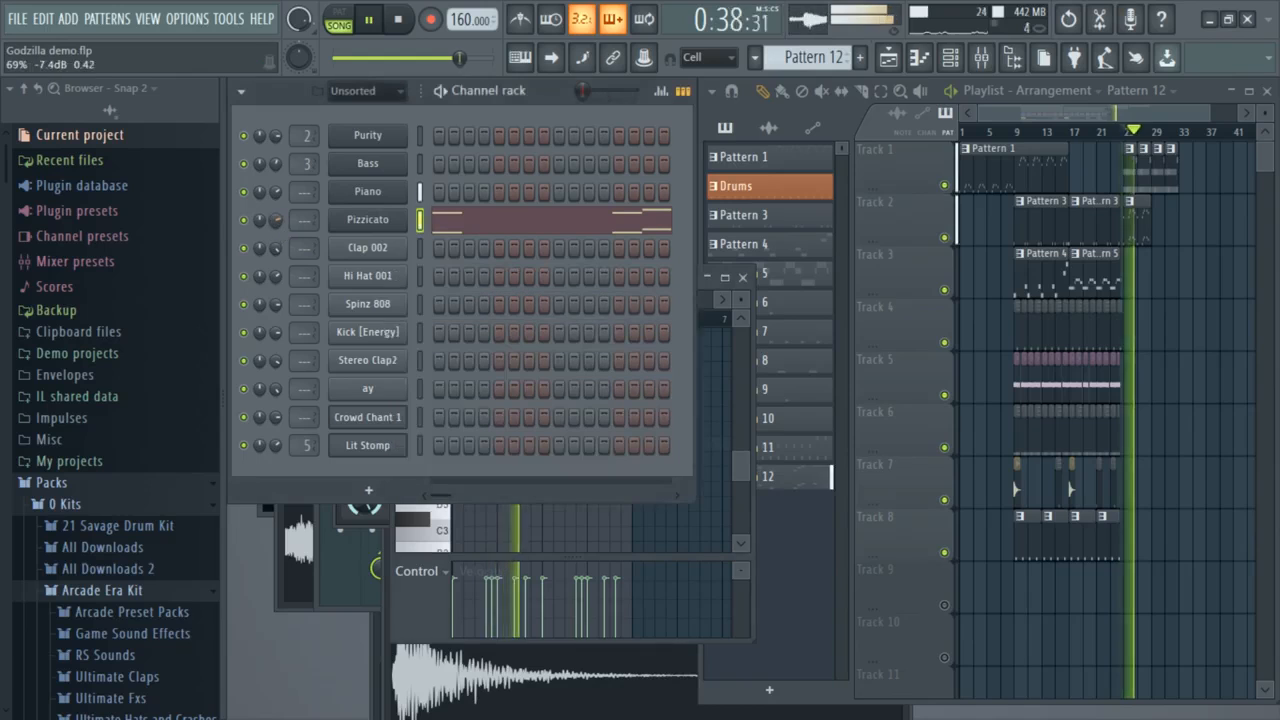
left_click(1160, 224)
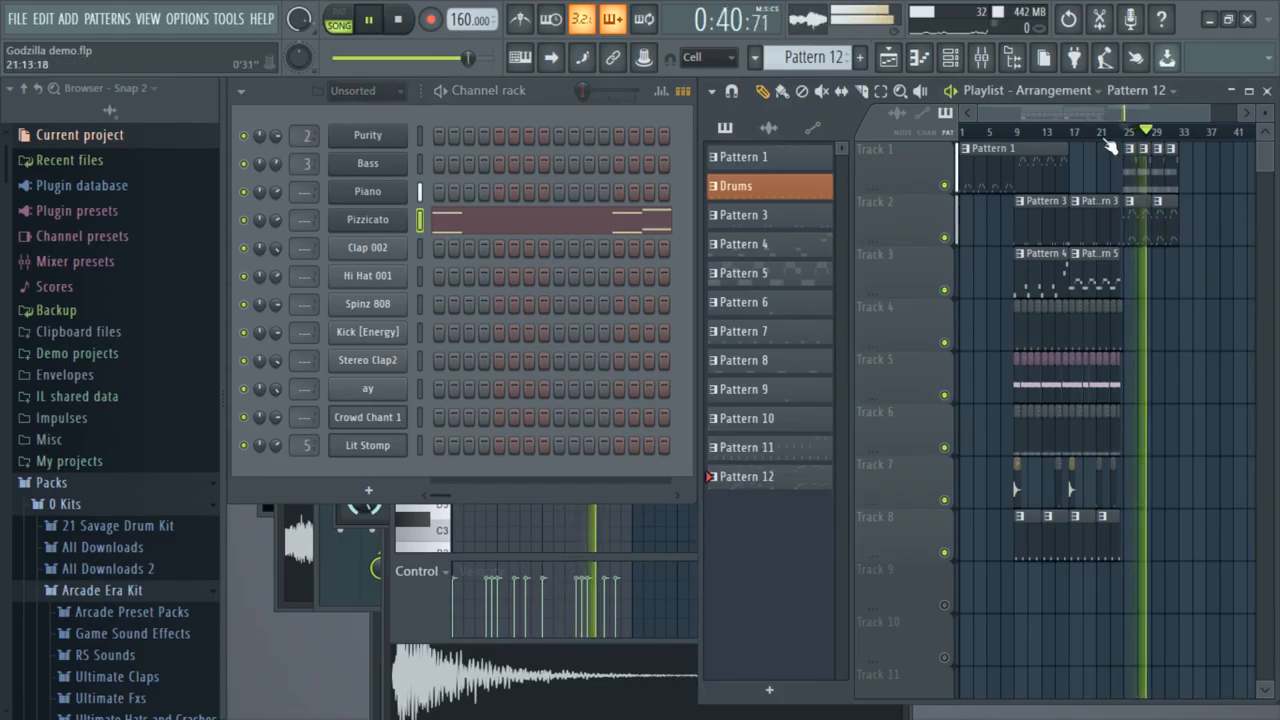
left_click_drag(1112, 114, 1155, 120)
key("space")
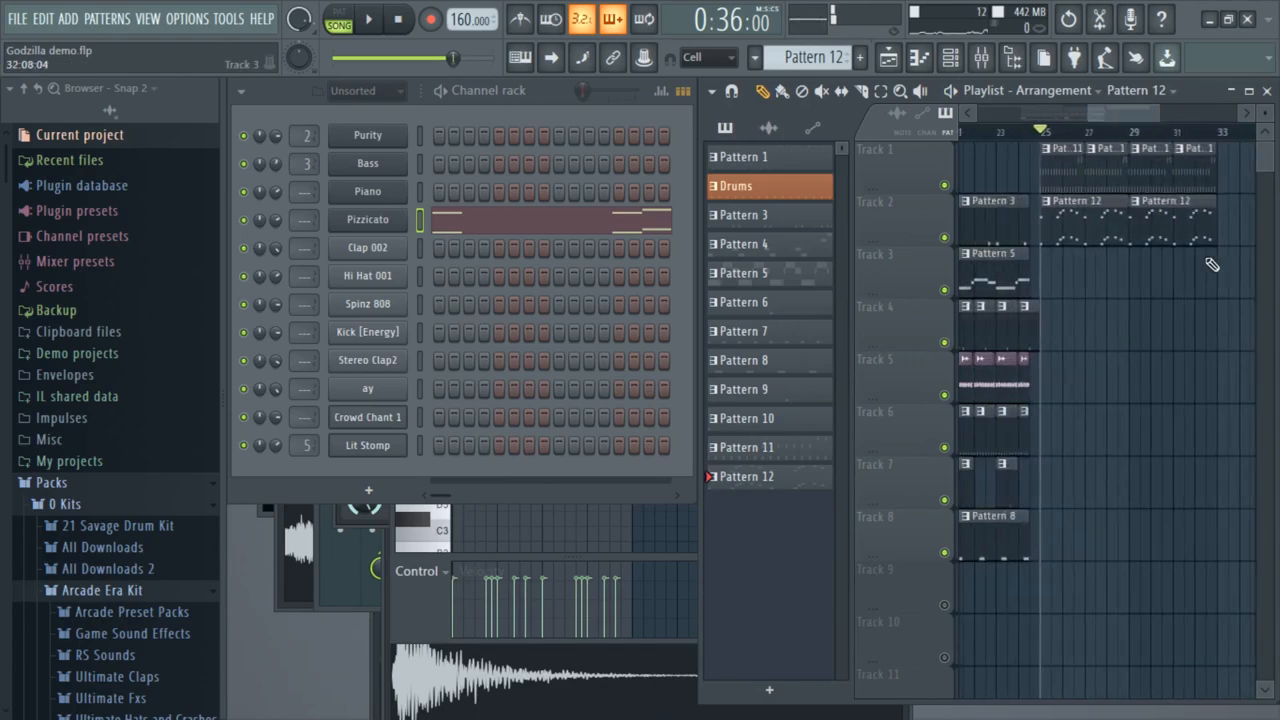
Shorten the second Pattern 12 clip on Track 2 to about half a bar and play from bar 29.
left_click_drag(1212, 243, 1139, 248)
left_click(1132, 133)
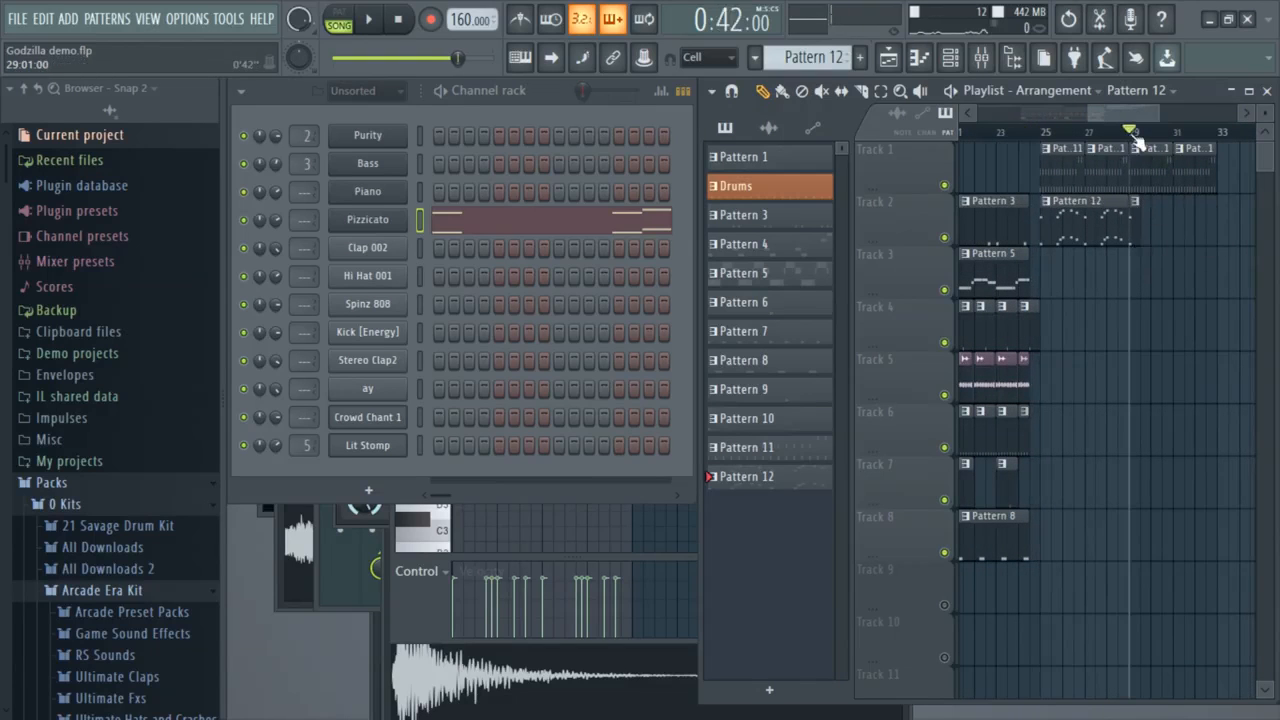
key("space")
key("space")
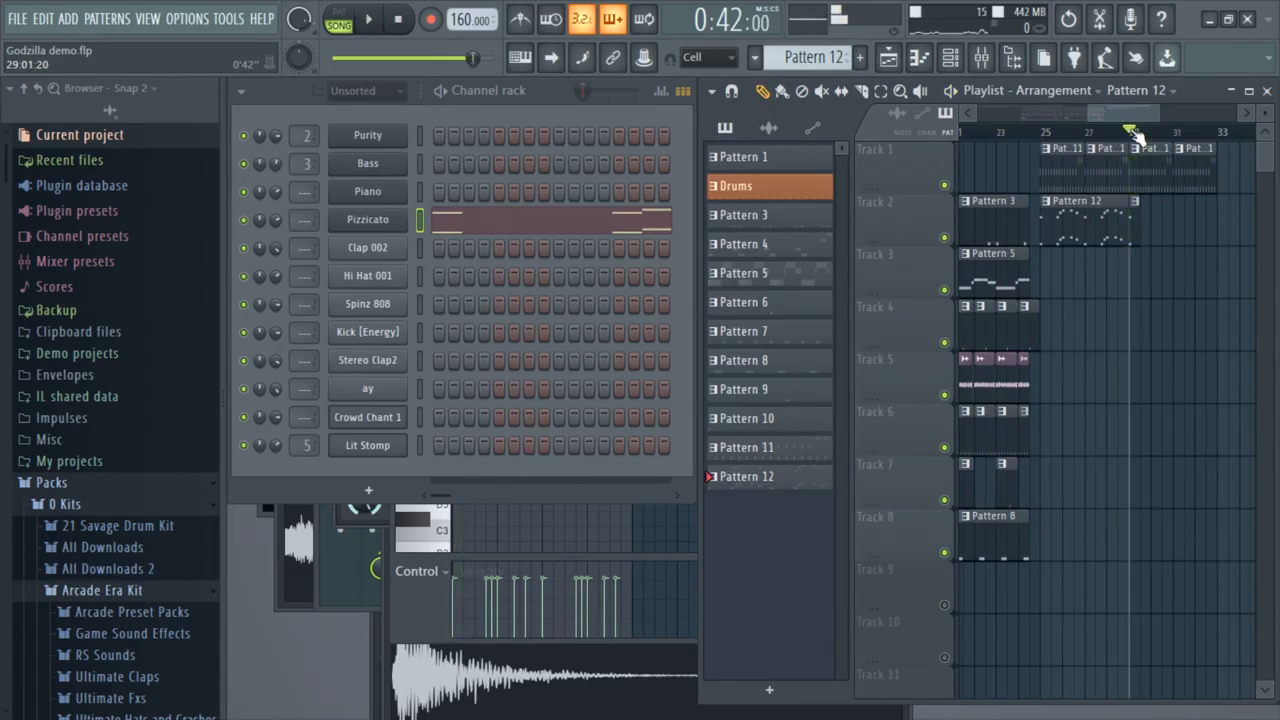
Add a Pattern 1 clip at bar 29 on Track 3 and trim it to end at bar 33.
left_click_drag(1090, 114, 1022, 116)
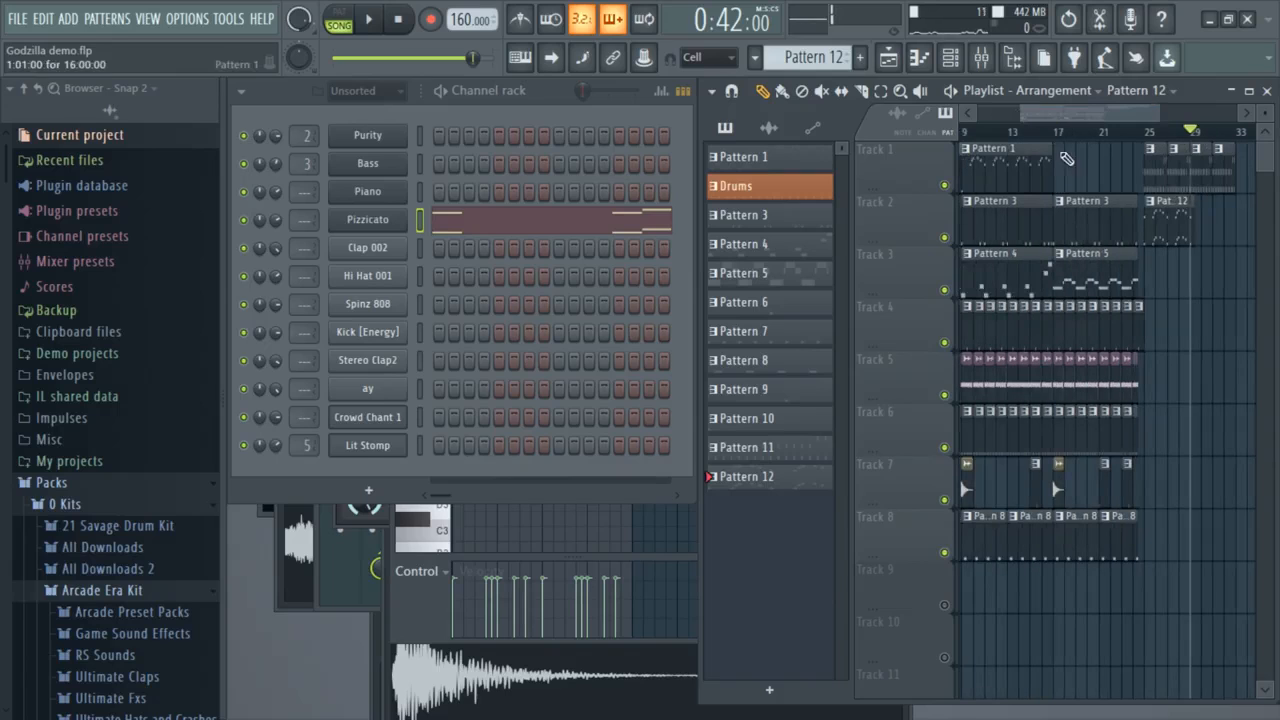
left_click(1046, 171)
left_click(1195, 265)
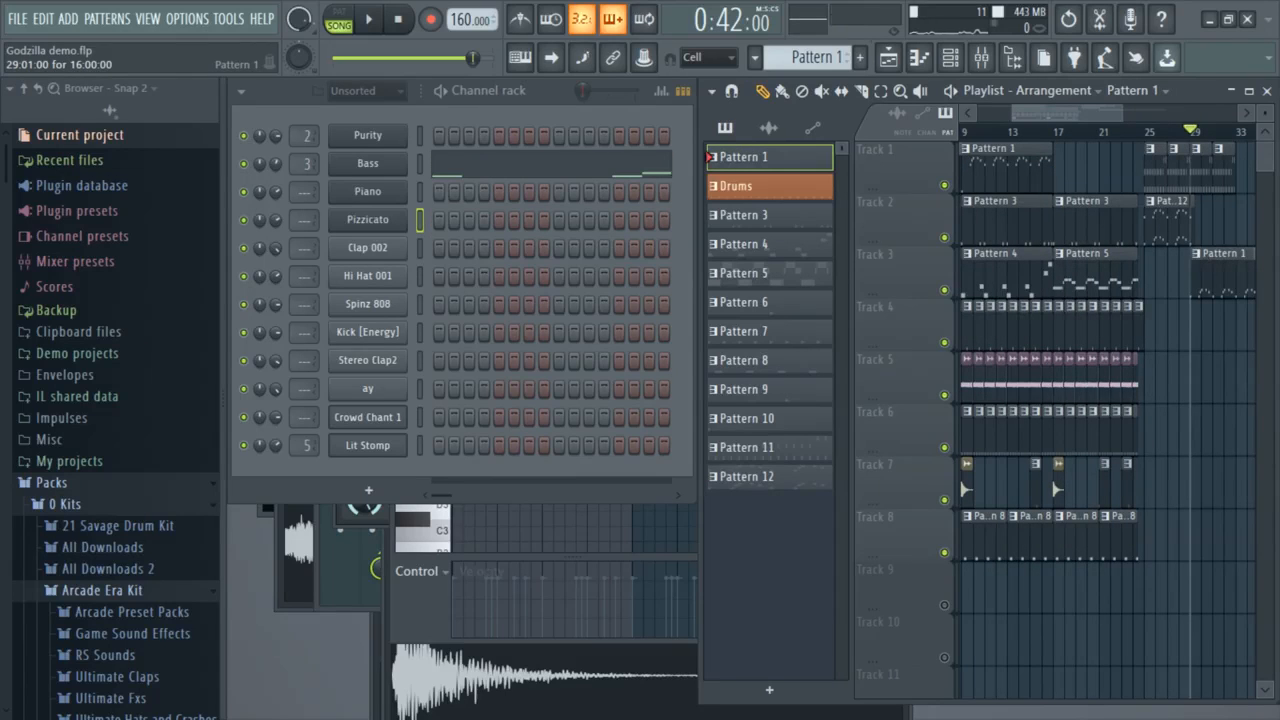
key("space")
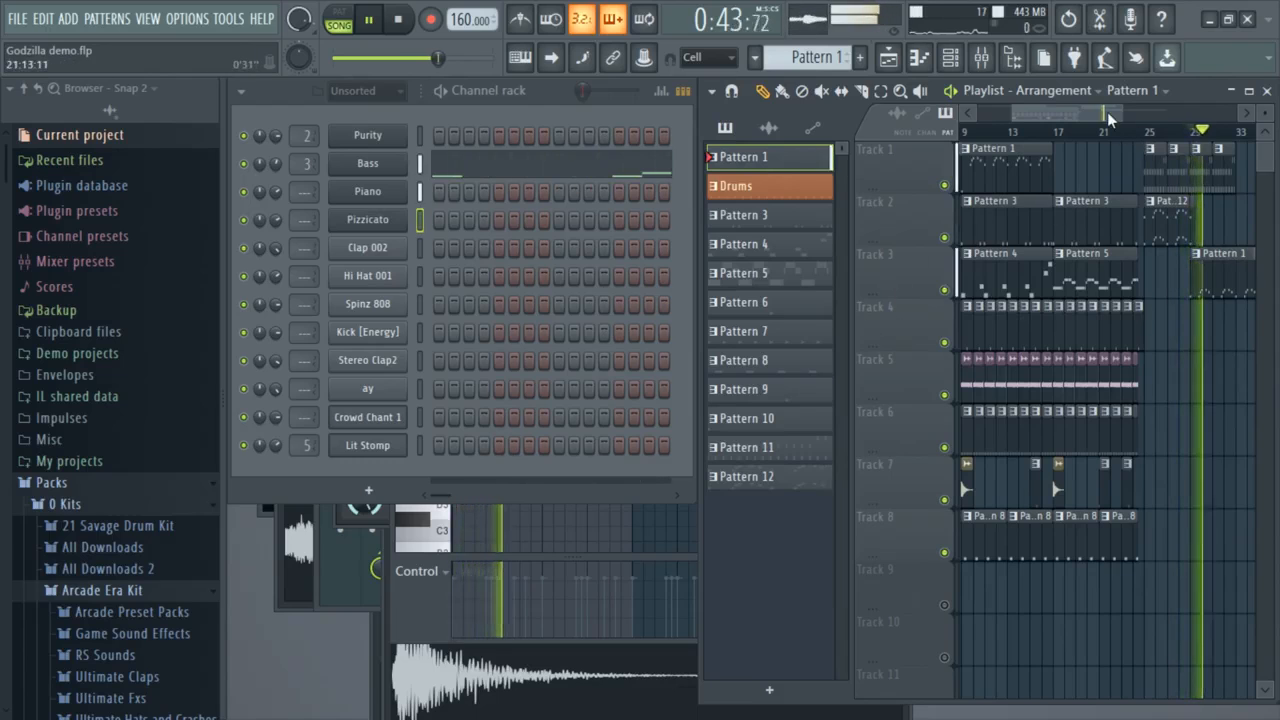
left_click_drag(1132, 264, 1105, 264)
key("space")
key("space")
Lower the Pizzicato volume to about 57% and the Bass volume slightly during playback, and set the Pizzicato reverb mix to about 16.
left_click(989, 132)
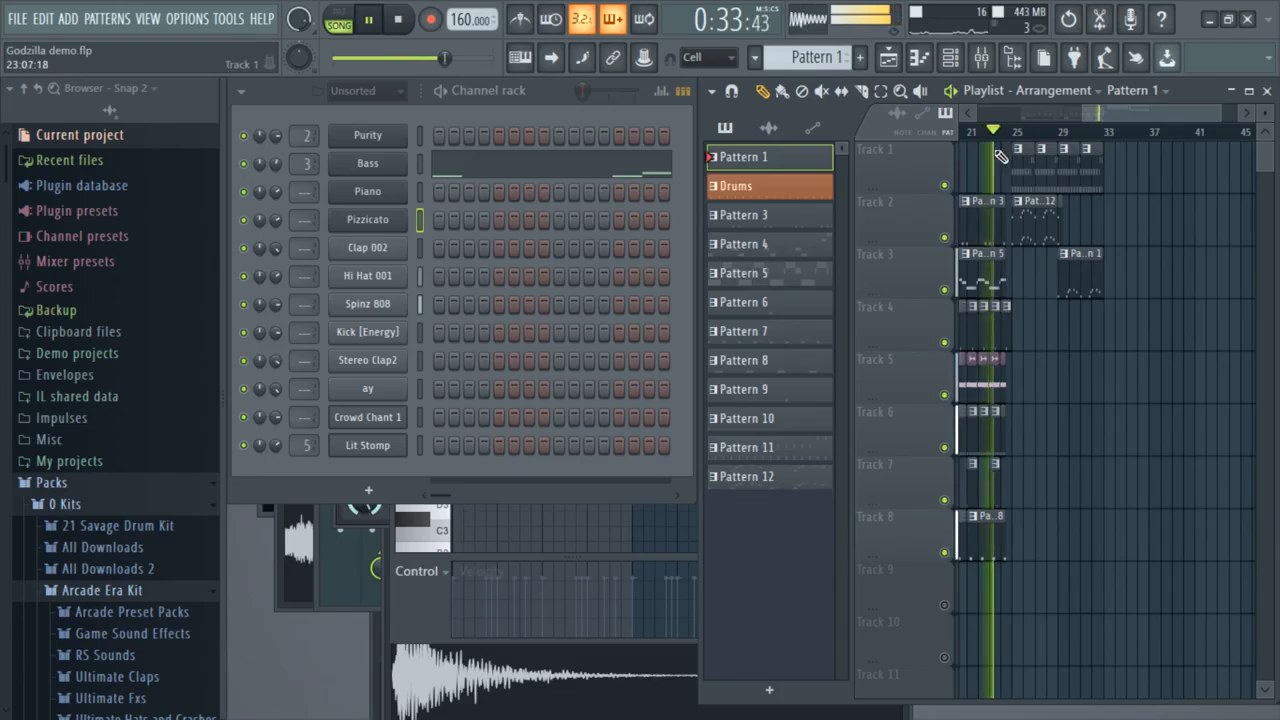
left_click_drag(276, 192, 276, 229)
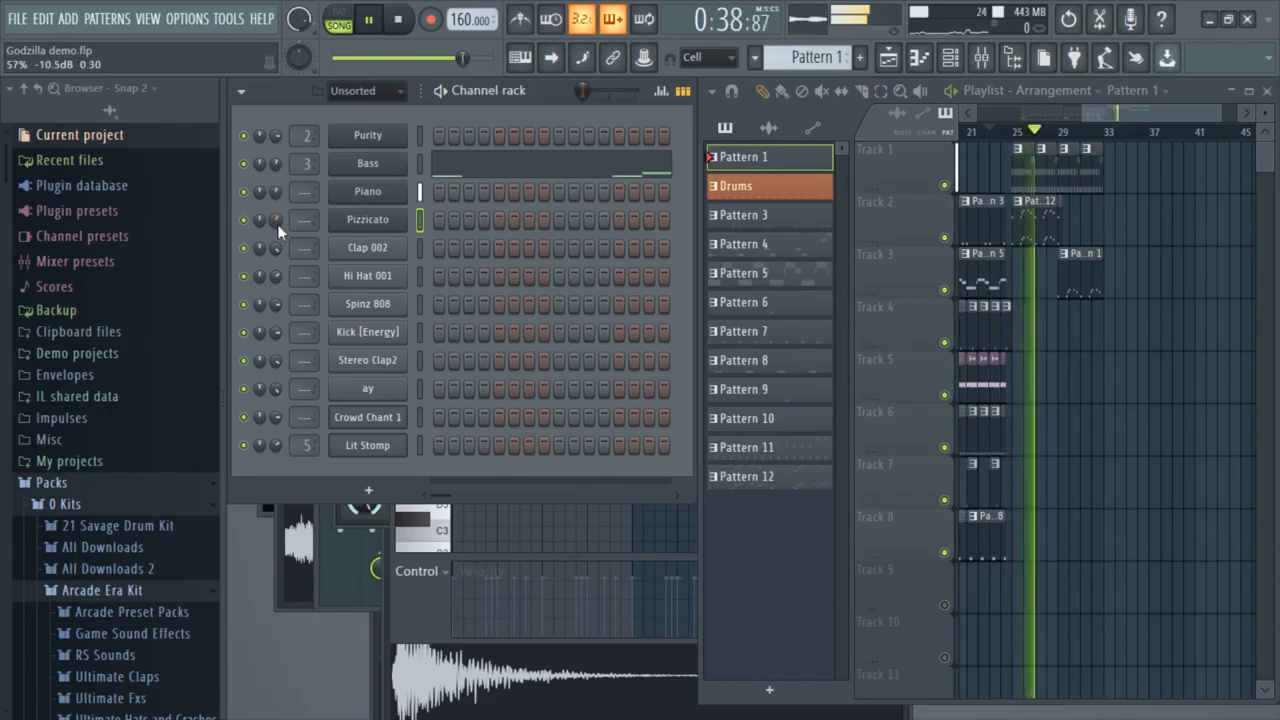
left_click(352, 228)
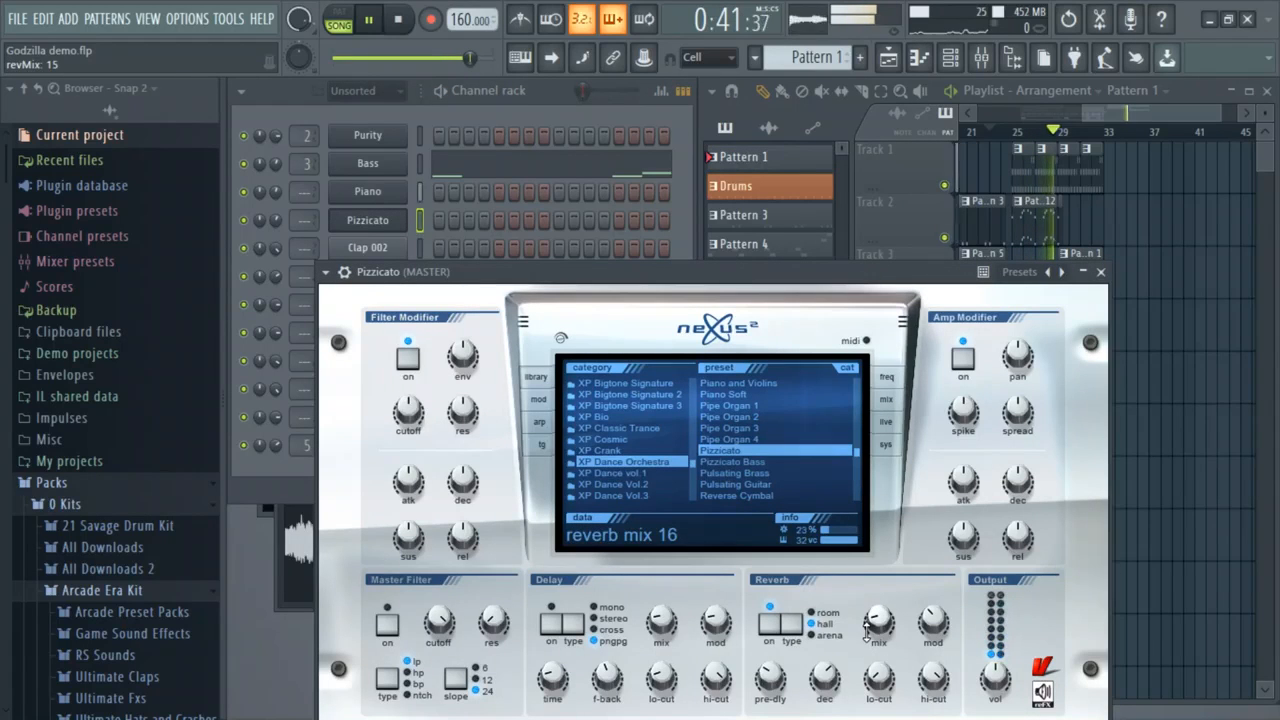
left_click_drag(278, 163, 278, 170)
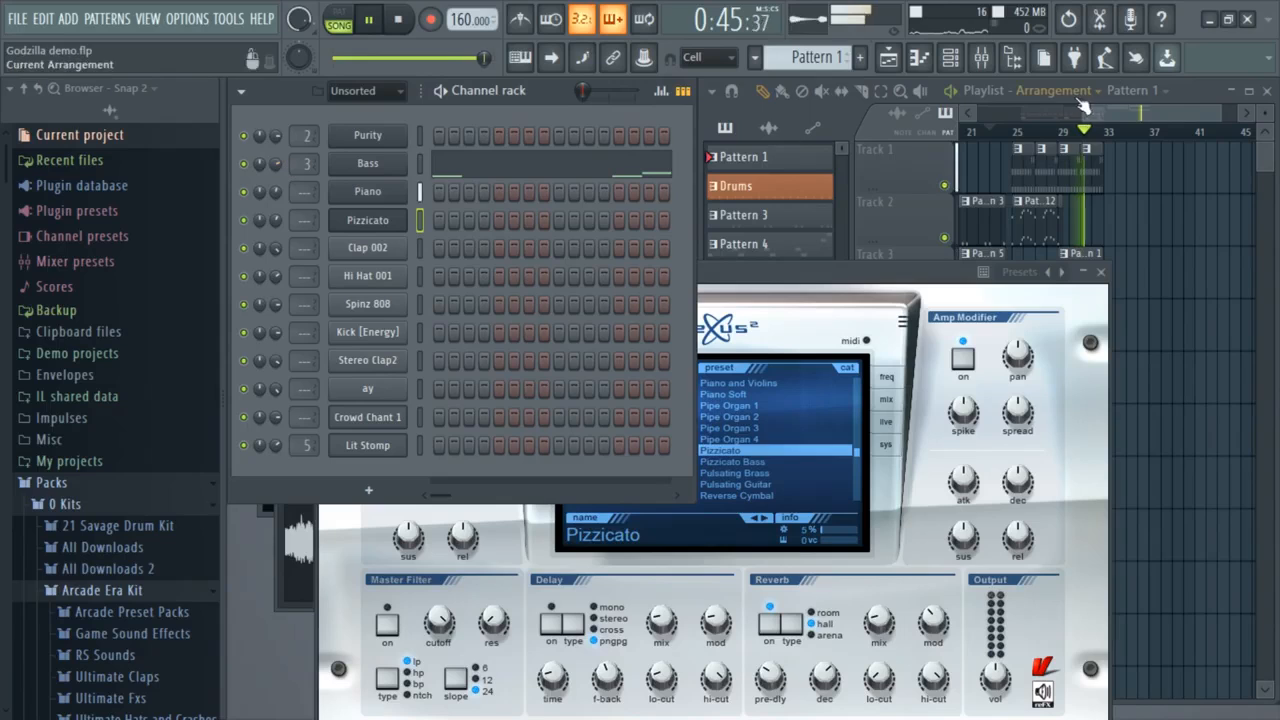
left_click_drag(1085, 116, 983, 116)
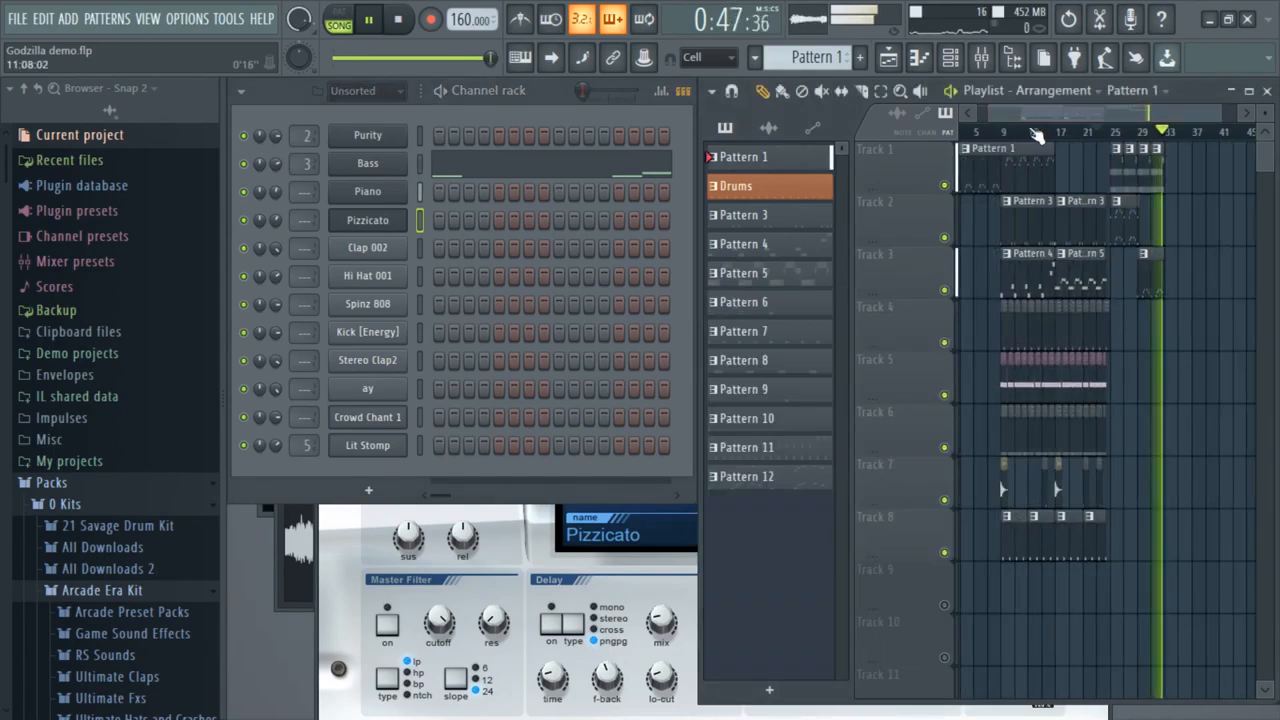
Place a new Pattern 13 clip at bar 31 on Track 4 and set the play position to bar 31.
key("space")
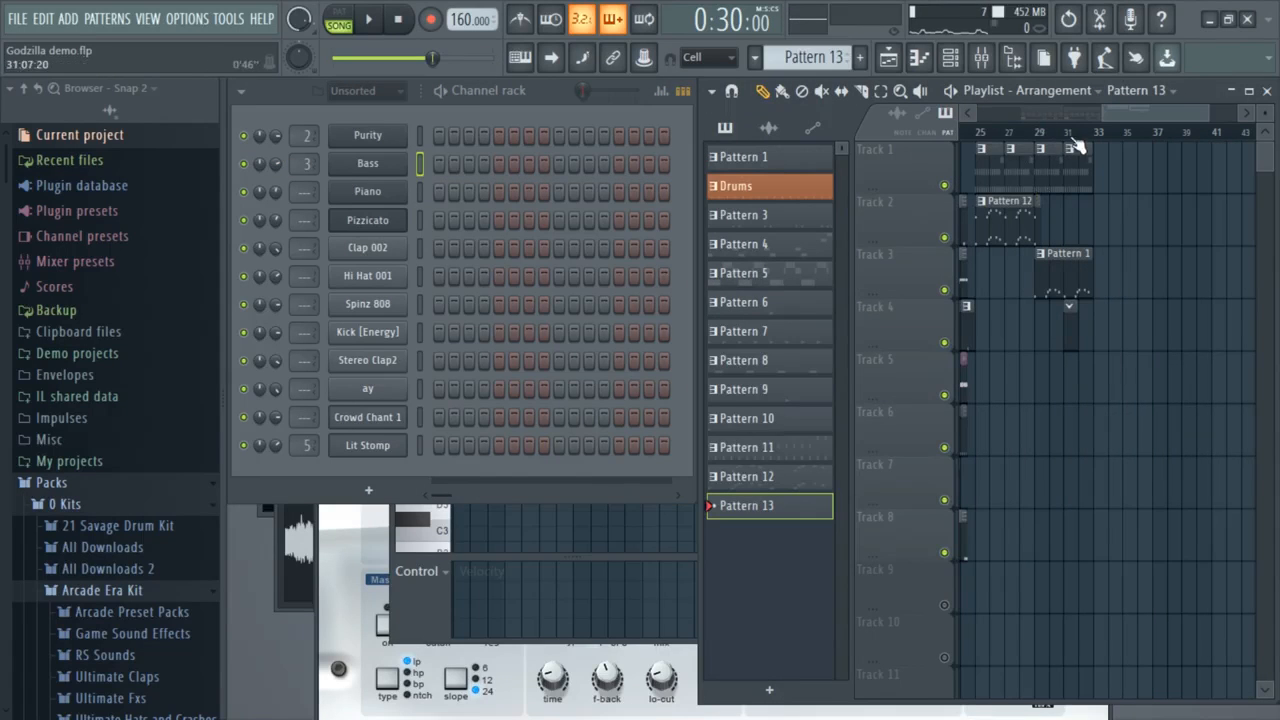
left_click(1064, 132)
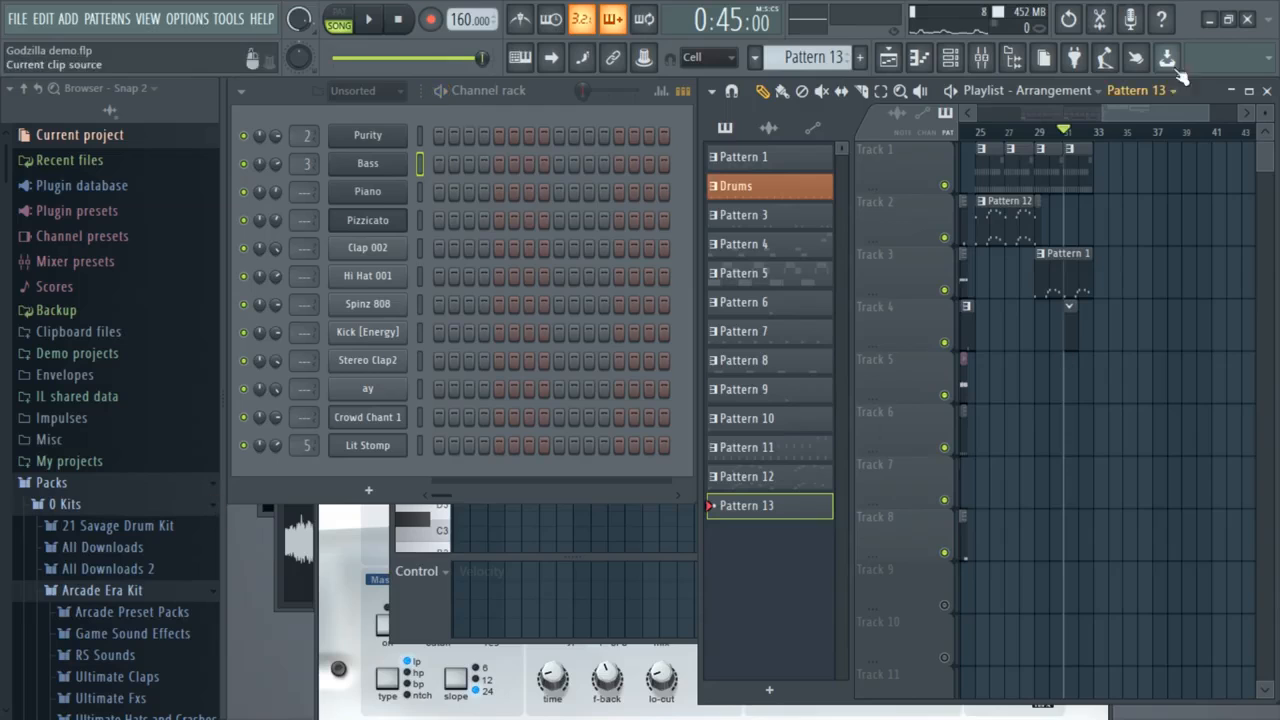
scroll(1070, 131, "down", 1)
mouse_move(1062, 138)
left_mouse_down()
mouse_move(1046, 137)
mouse_move(1063, 135)
left_mouse_up()
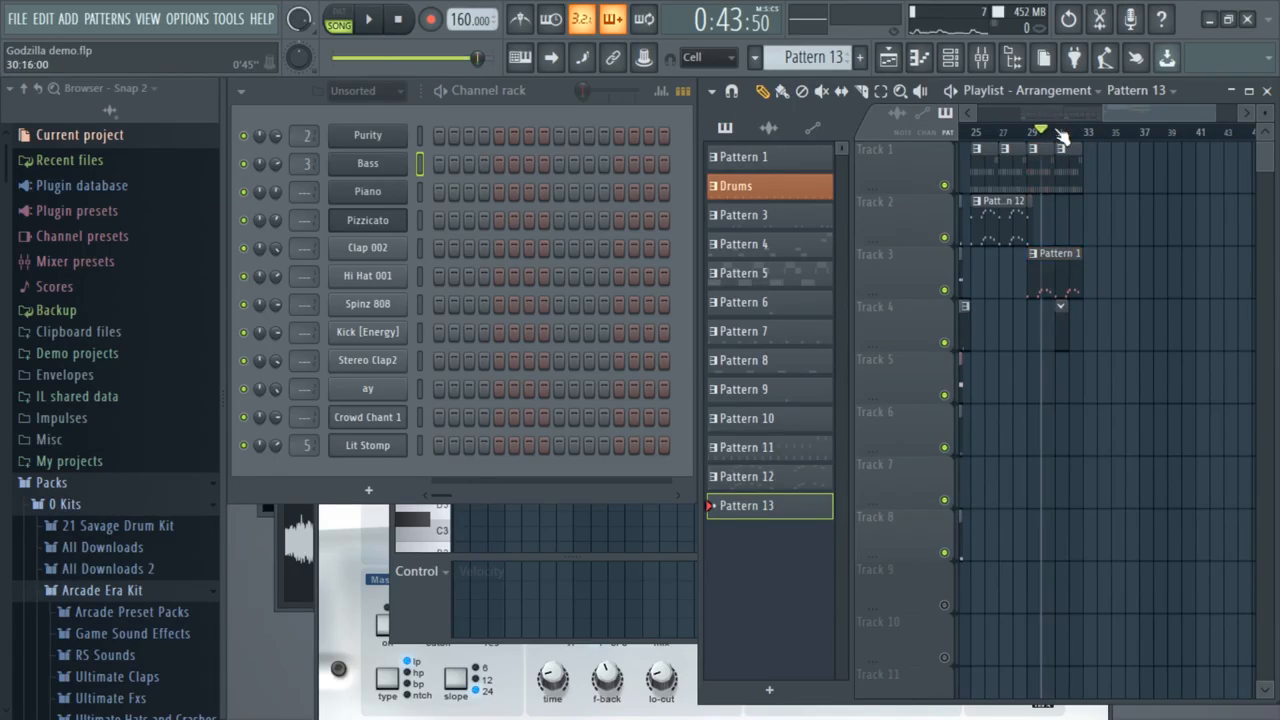
Add D#6, F6, D#6 and a longer D6 note to the Piano part of Pattern 13 and play from bar 31.
right_click(368, 200)
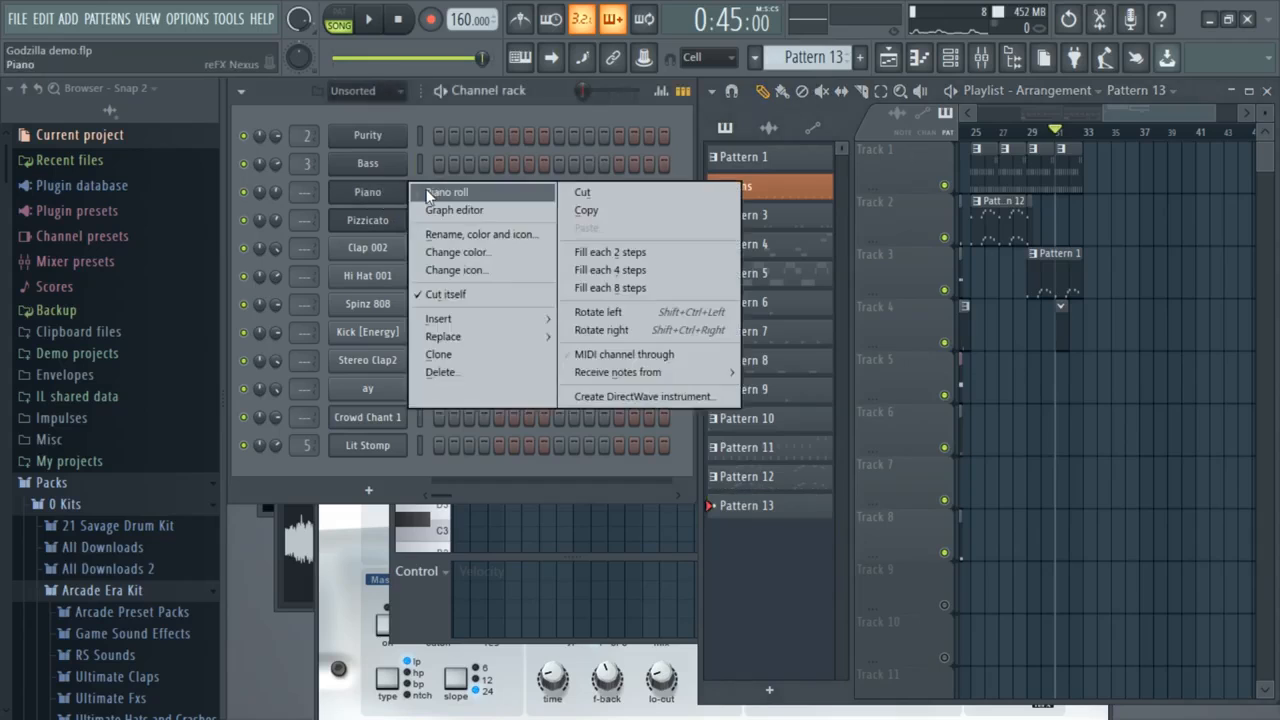
left_click(443, 266)
left_click(515, 531)
scroll(495, 520, "down", 2)
left_click_drag(509, 486, 502, 412)
left_click(529, 470)
left_click_drag(529, 467, 697, 502)
left_click(568, 476)
left_click(610, 502)
key("space")
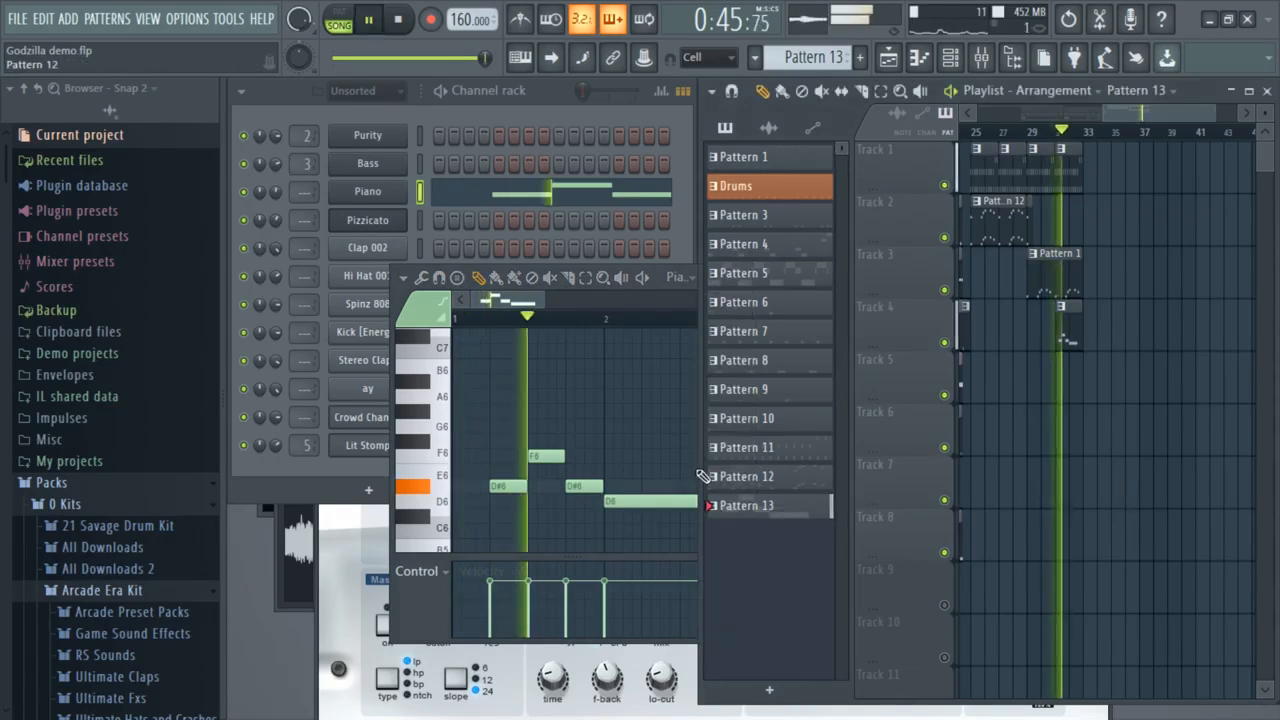
Stop playback and add A#5, G#5, A#5, G#5 and F#5 notes from bar 3 in the Purity part of Pattern 14.
key("space")
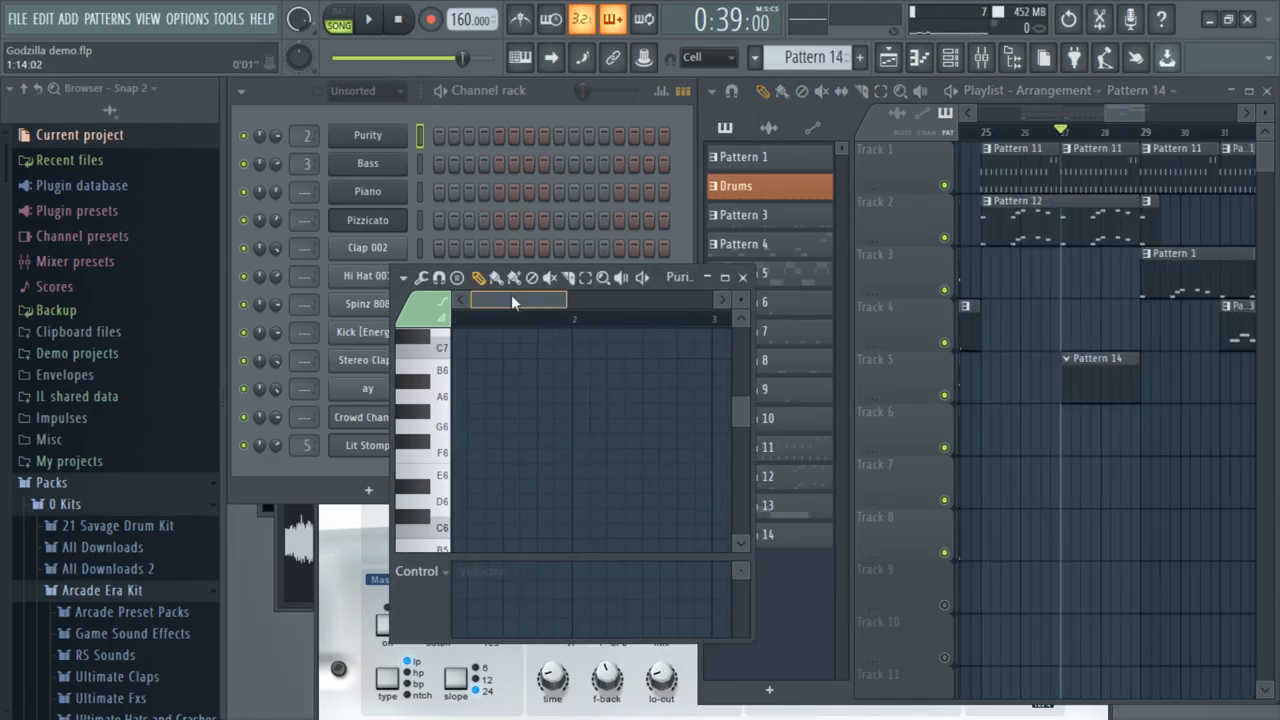
scroll(511, 294, "left", 1)
left_click_drag(561, 302, 640, 302)
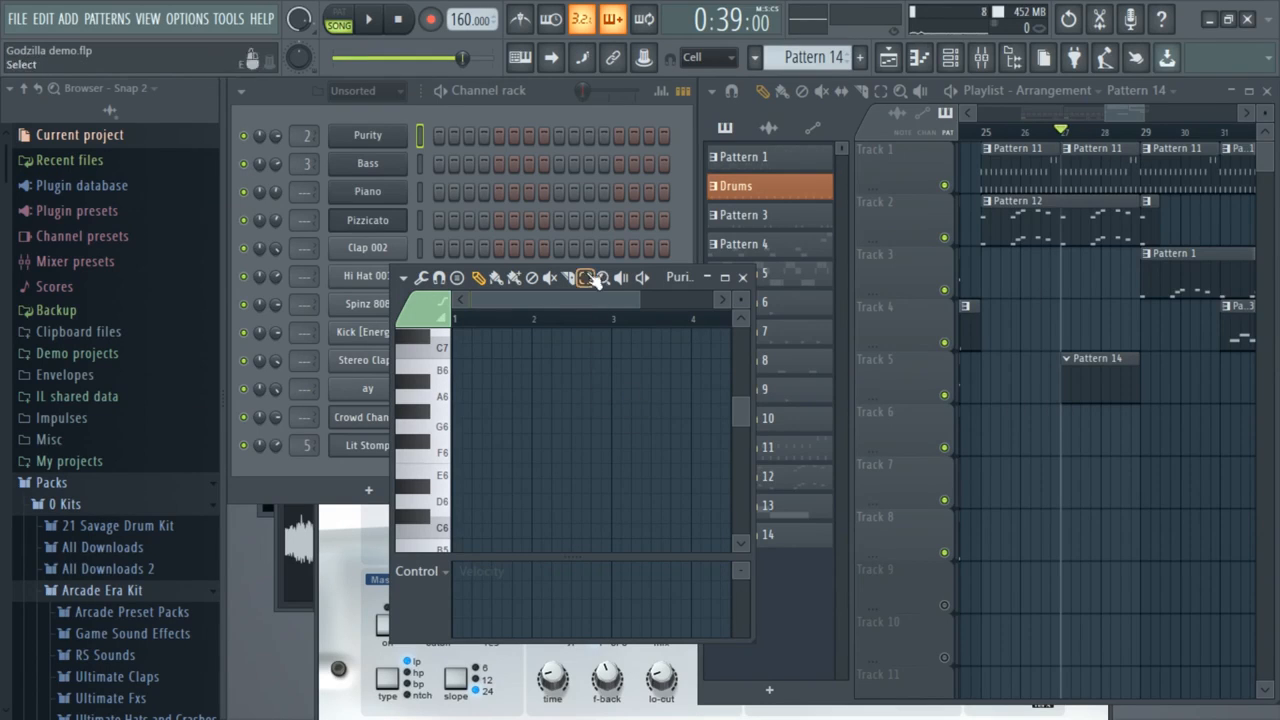
left_click(485, 425)
left_click_drag(512, 441, 513, 460)
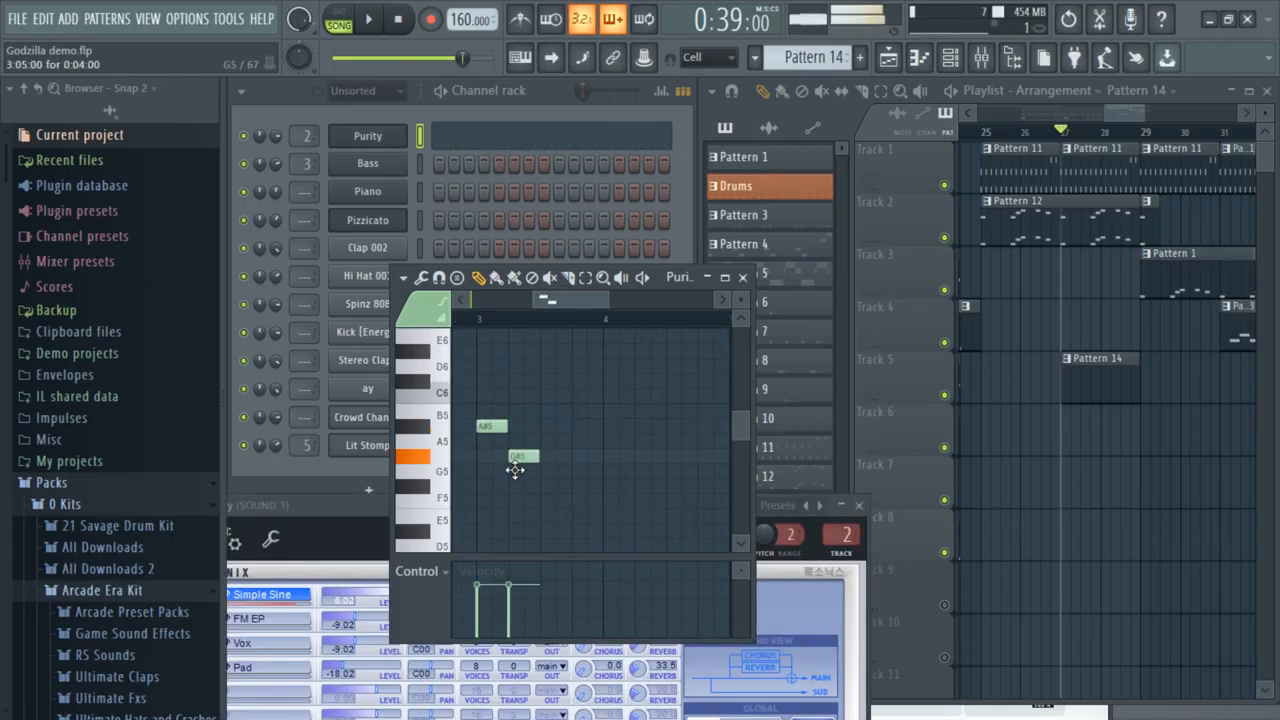
left_click(516, 425)
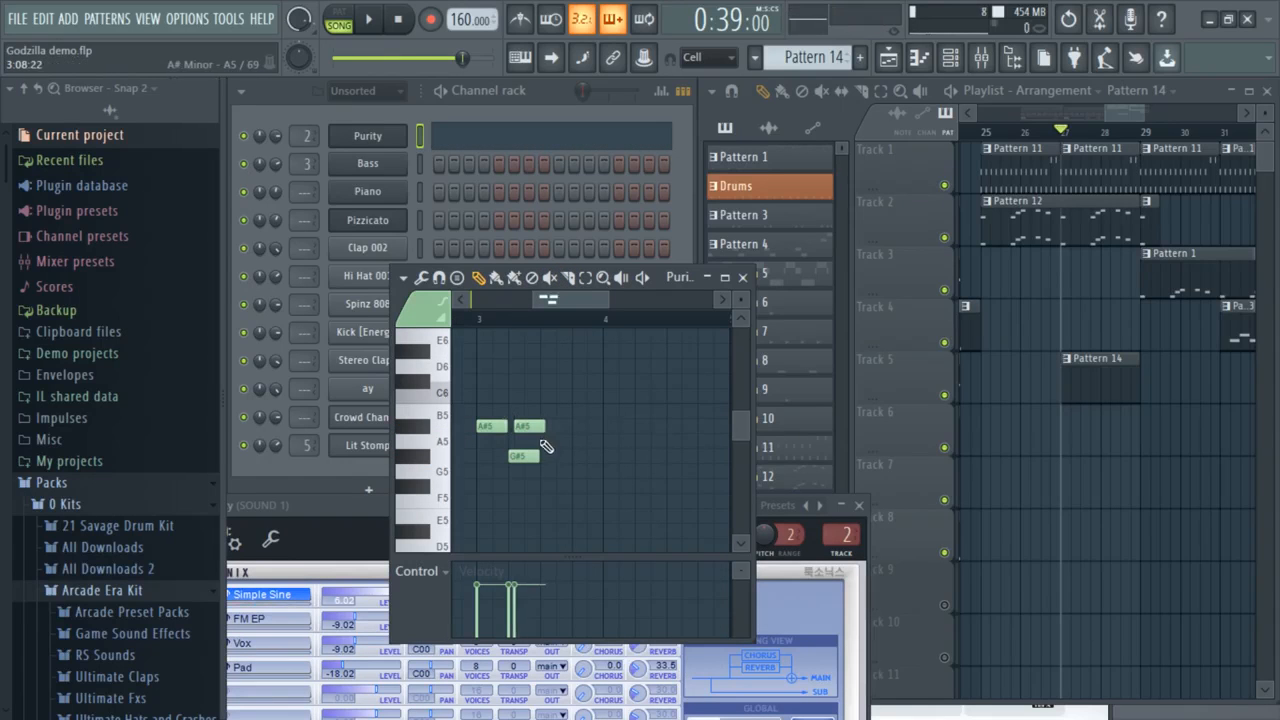
left_click(543, 457)
left_click(567, 485)
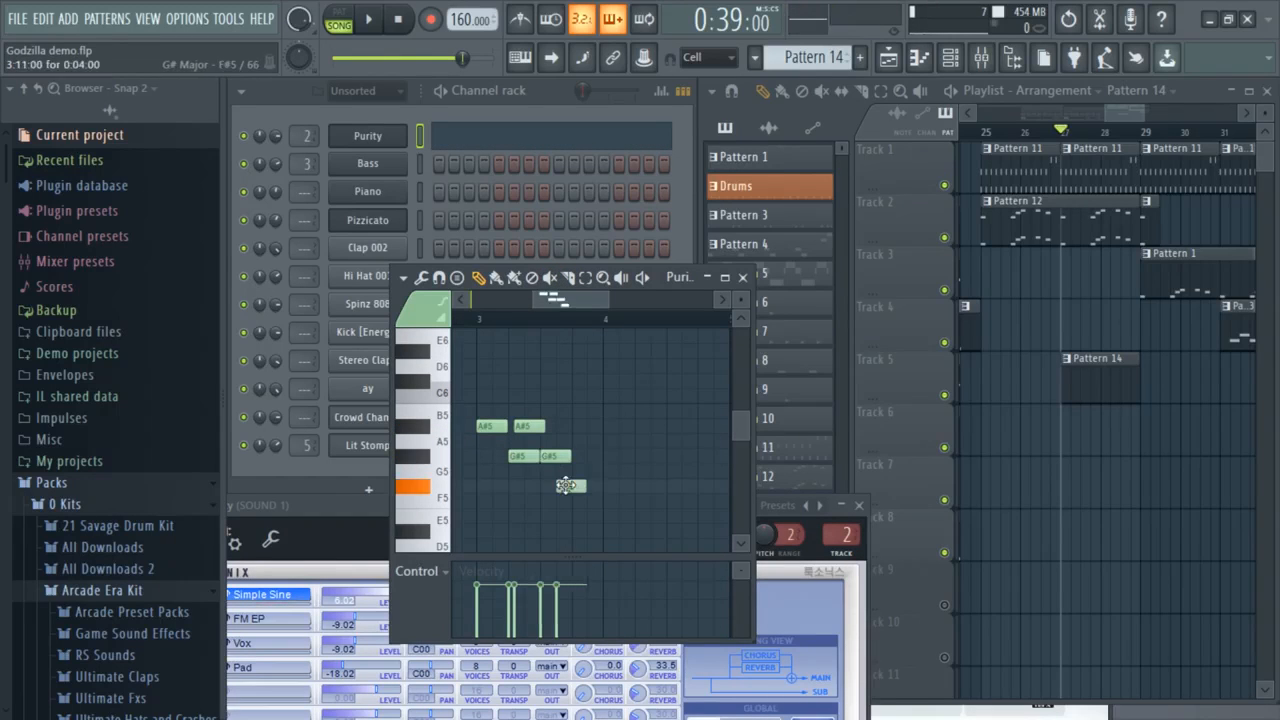
Slip the notes inside the Pattern 14 clip on Track 5 one beat later and play from bar 27 to check the timing.
key("F6")
key("space")
key("space")
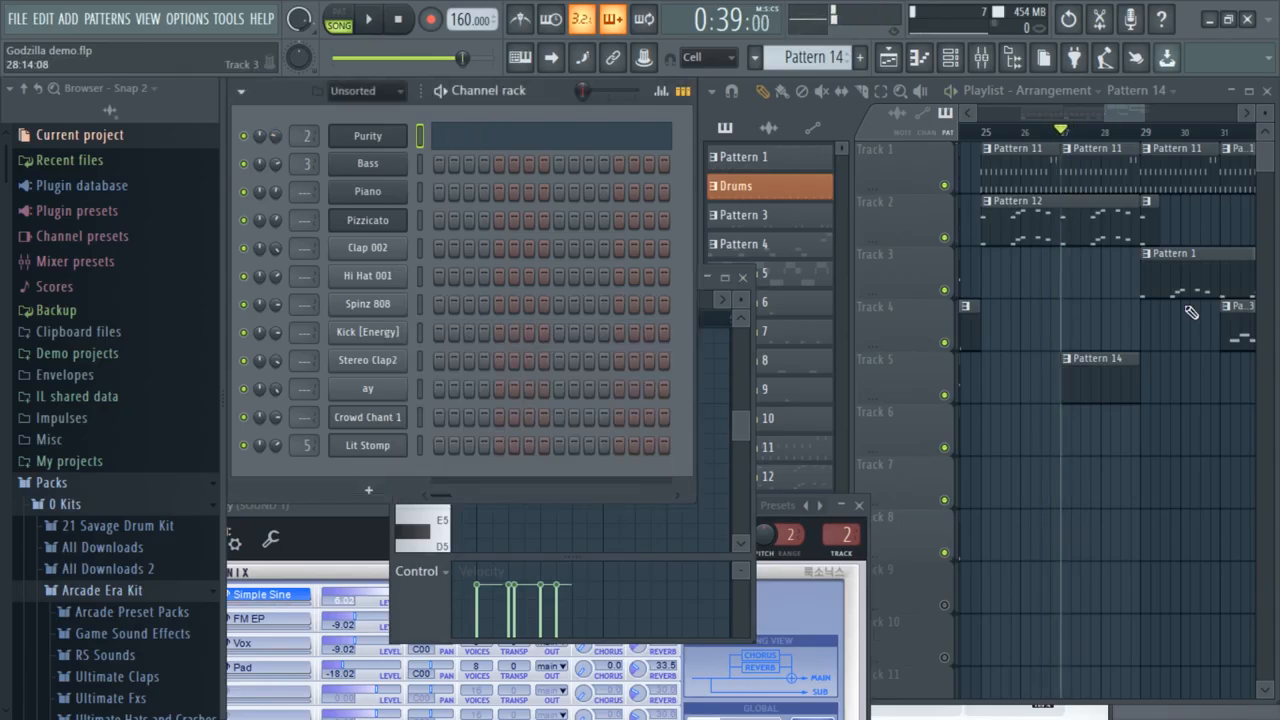
left_click(1074, 397)
key("space")
key("space")
key("space")
key("space")
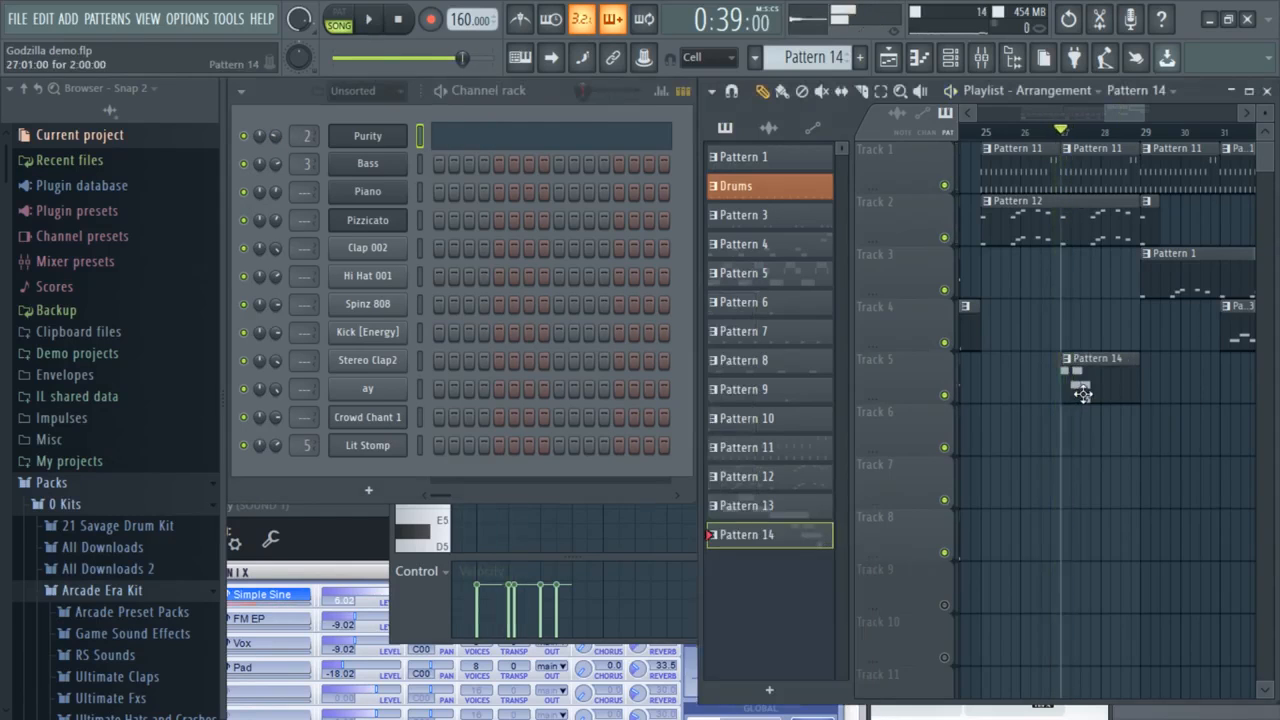
left_click_drag(1063, 394, 1090, 394)
key("space")
key("space")
key("space")
key("space")
key("space")
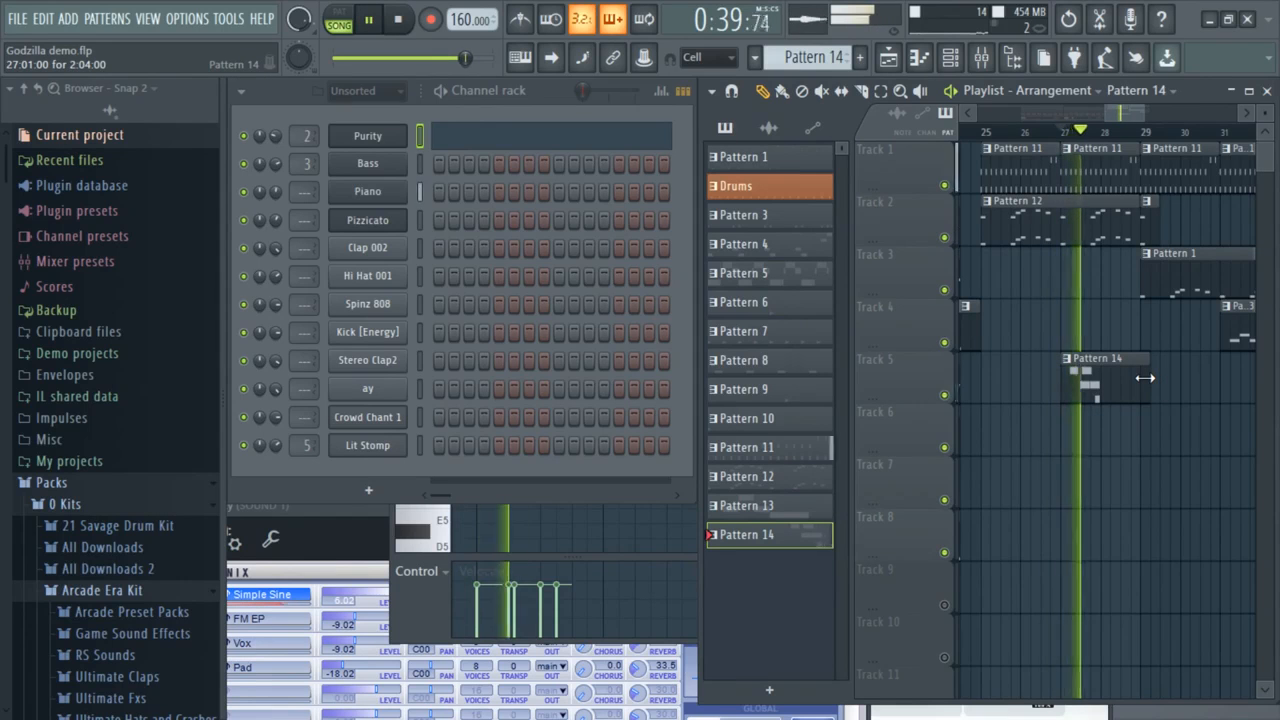
key("space")
Trim the Pattern 14 clip at bar 27 to one bar, add another at bar 28 and play both.
left_click_drag(1145, 377, 1107, 380)
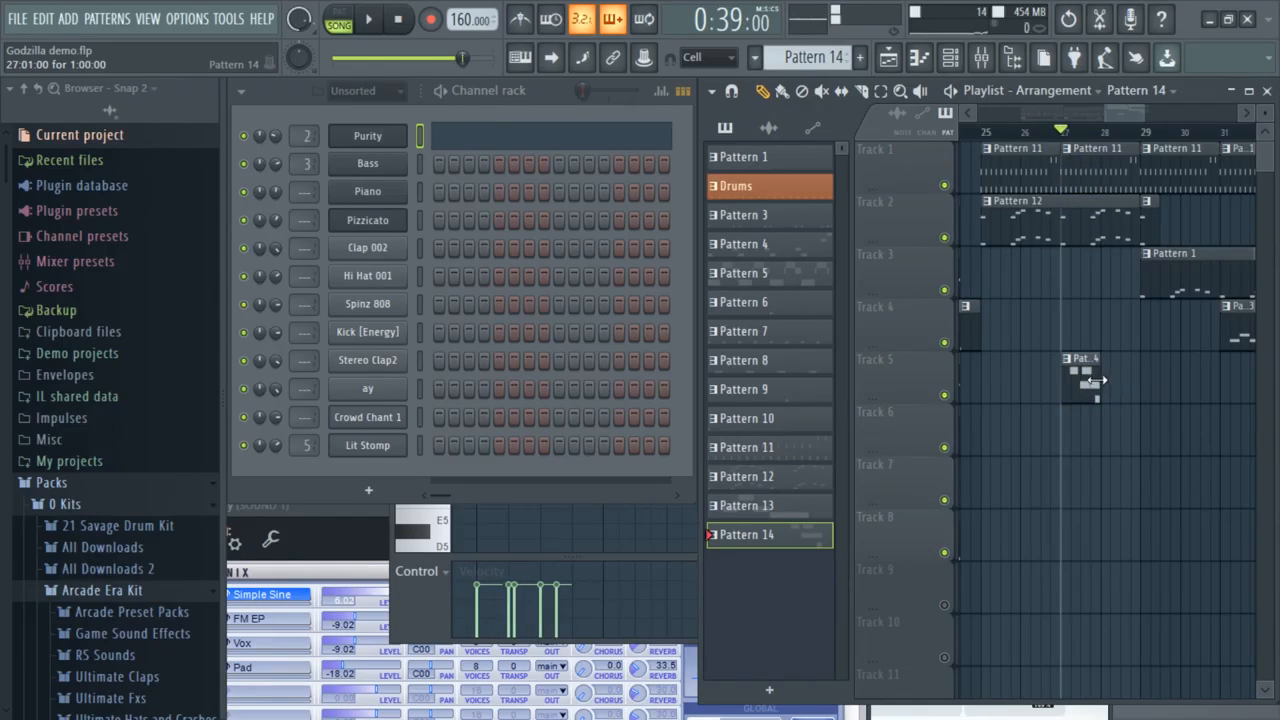
left_click(1112, 375)
key("space")
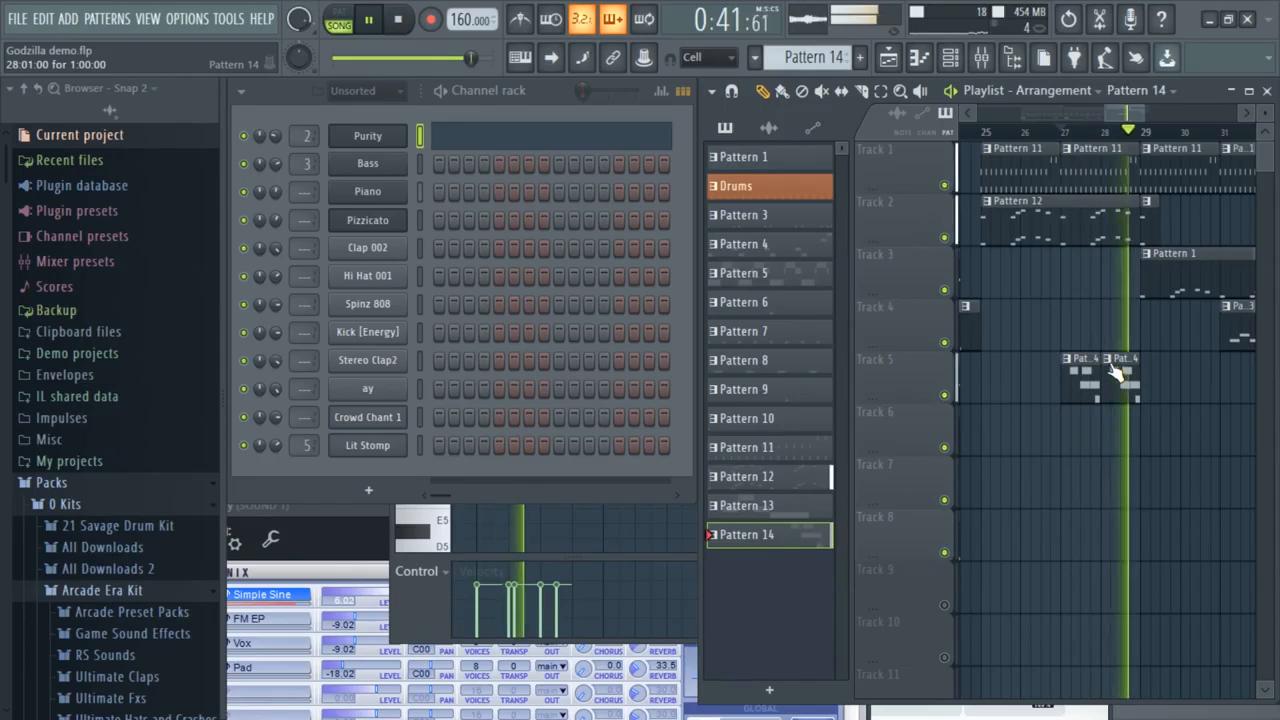
key("space")
Place a two-bar Pattern 14 clip at bar 29 on Track 5, make it unique as Pattern 15 and open its Purity notes.
left_click_drag(1115, 386, 1154, 388)
scroll(1154, 400, "right", 5)
scroll(1029, 420, "left", 2)
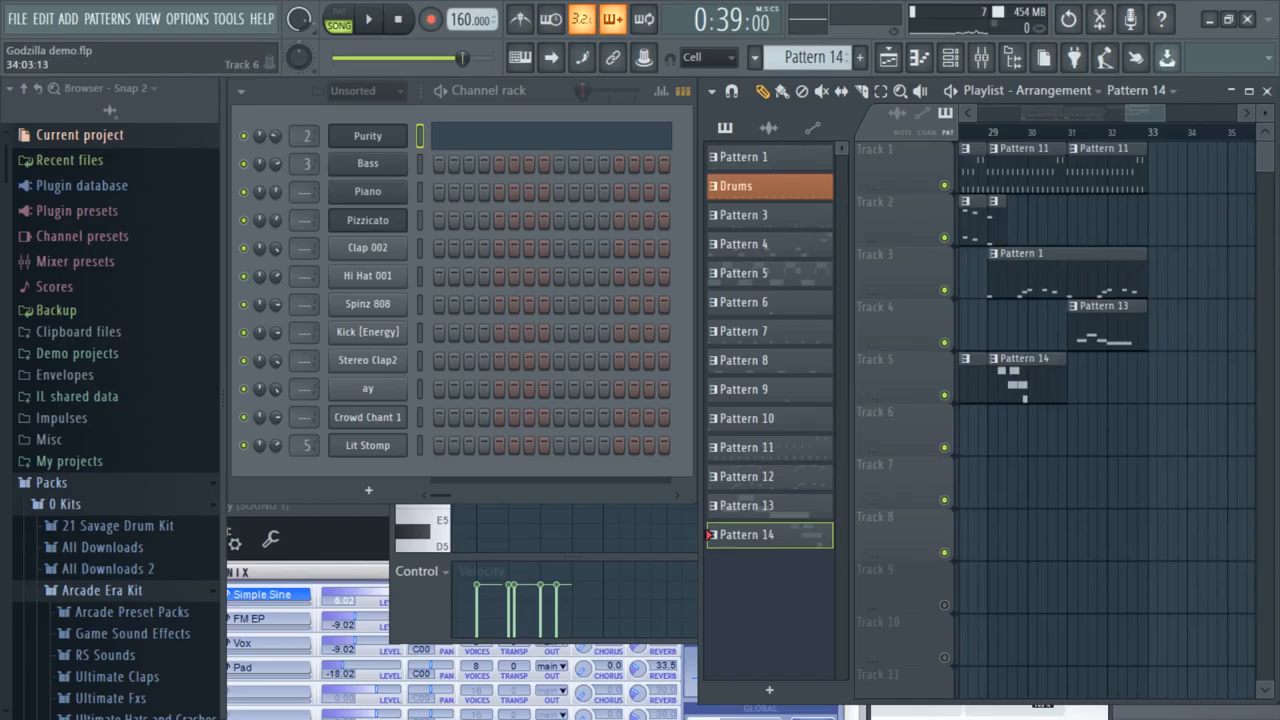
double_click(1037, 394)
mouse_move(580, 298)
left_mouse_down()
mouse_move(548, 298)
mouse_move(577, 298)
mouse_move(566, 298)
left_mouse_up()
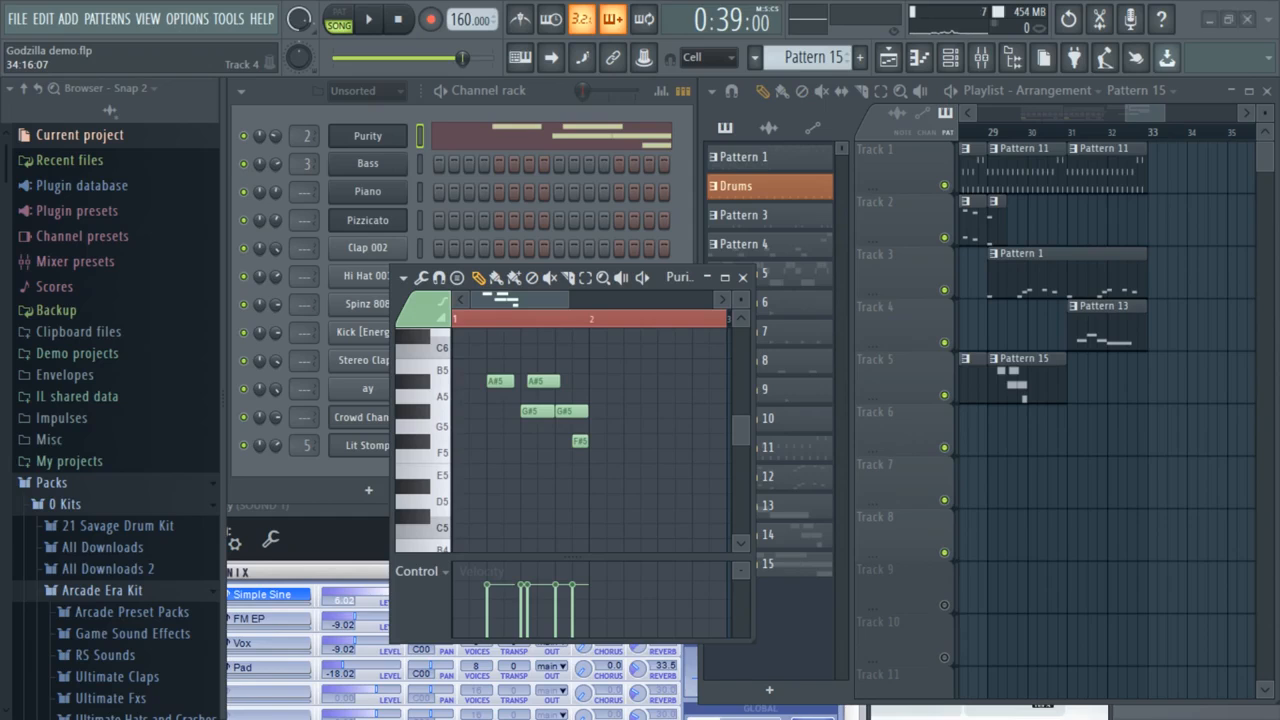
Repeat the A#5 and G#5 notes back to the start of Pattern 15, slice them at beat 3 and preview the pattern.
right_click(501, 382)
left_click_drag(550, 362, 516, 418)
mouse_move(526, 411)
left_mouse_down()
mouse_move(450, 418)
mouse_move(488, 404)
mouse_move(488, 374)
left_mouse_up()
key("ctrl+b")
key("c")
left_click_drag(521, 438, 521, 345)
left_click(643, 279)
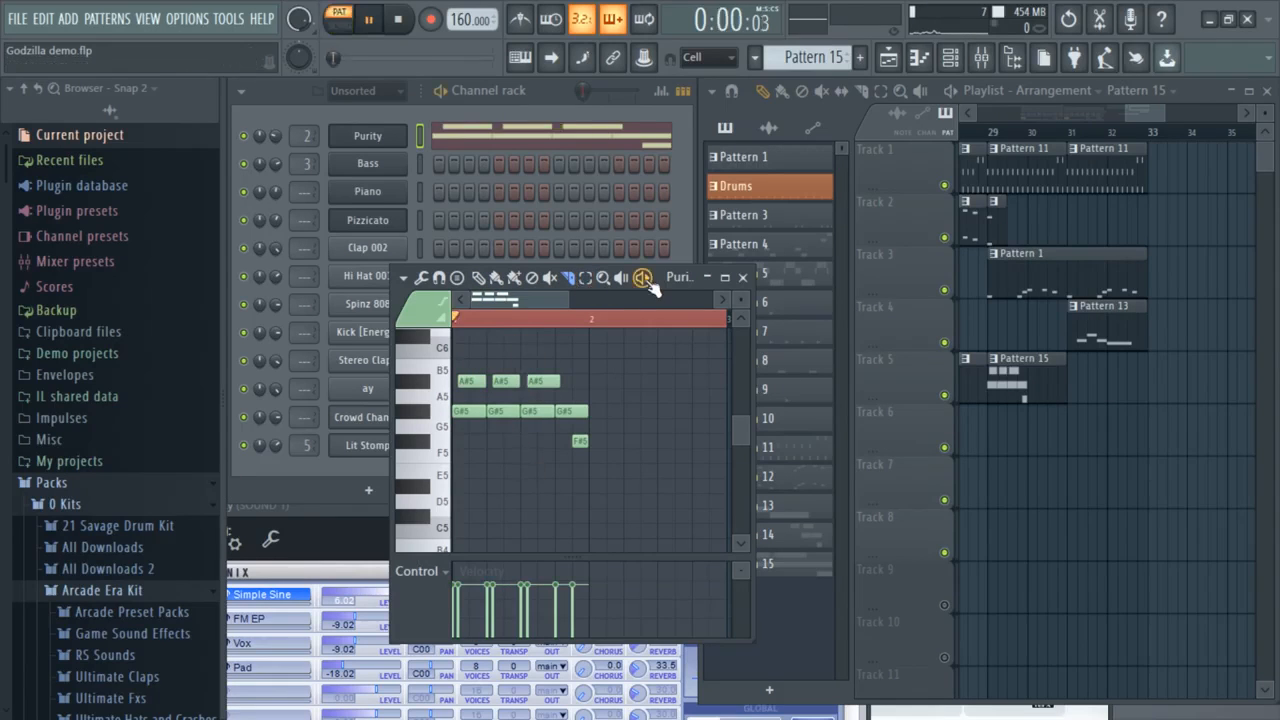
key("space")
Extend Pattern 15 through bar 2 with G#5, a longer A#5, another G#5 and three short descending notes.
left_click(596, 410)
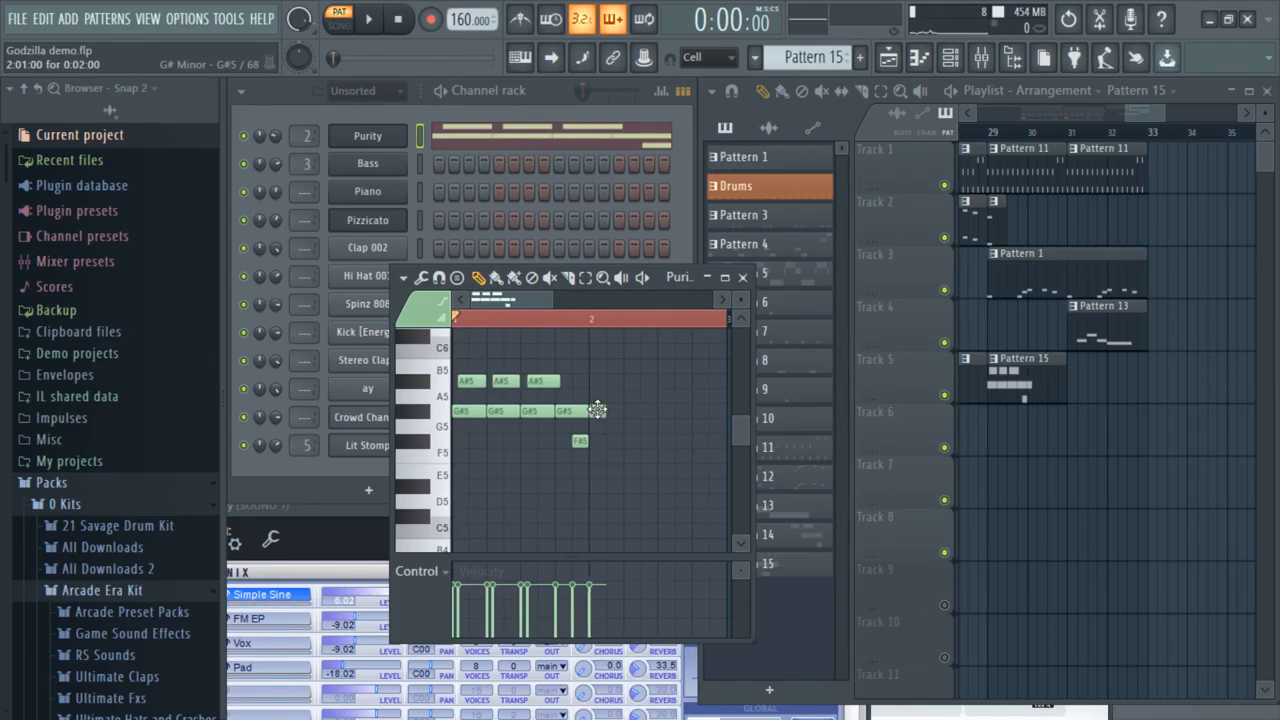
left_click_drag(632, 381, 615, 383)
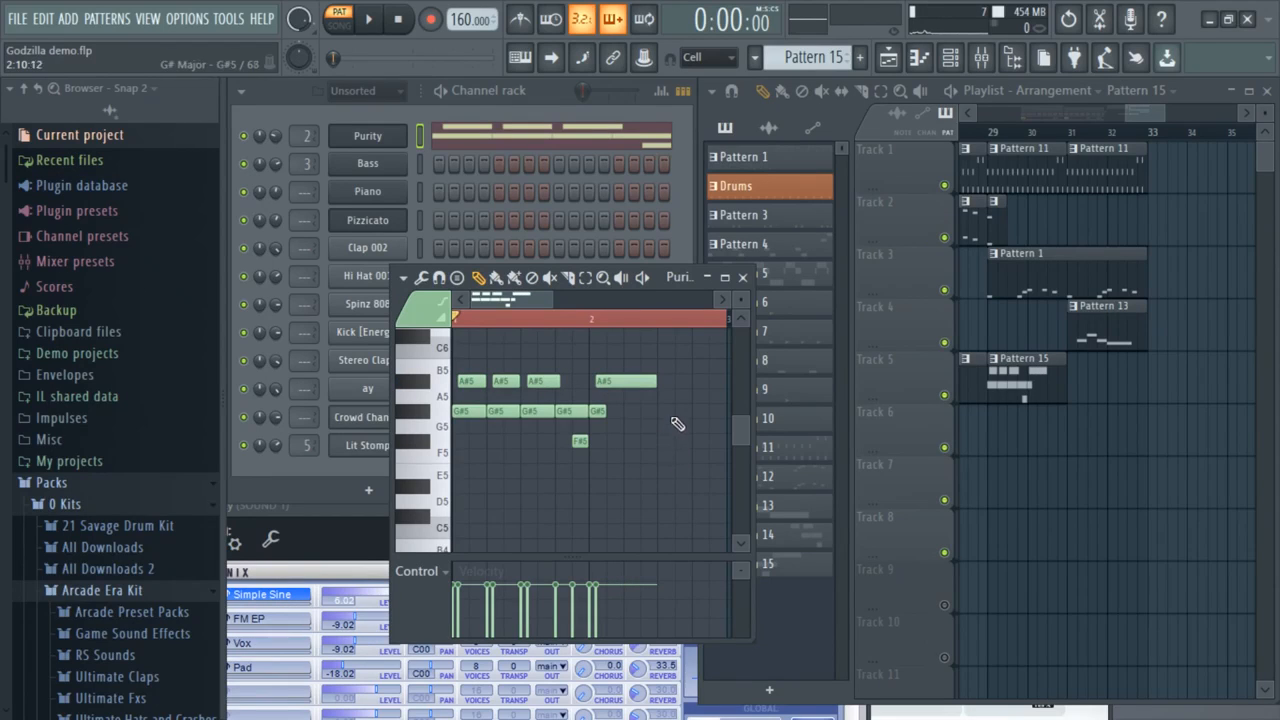
left_click(676, 411)
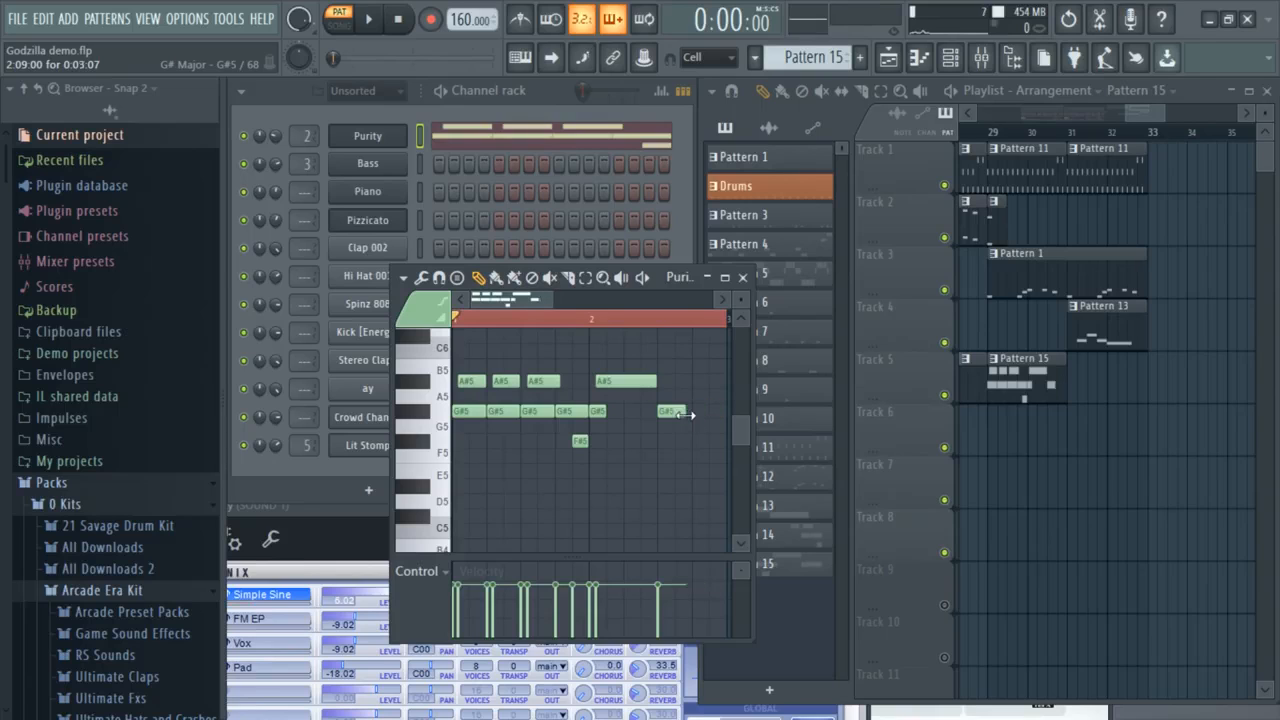
left_click_drag(677, 416, 674, 416)
left_click_drag(543, 300, 592, 309)
left_click(590, 381)
left_click_drag(609, 390, 561, 411)
left_click(572, 420)
left_click(588, 450)
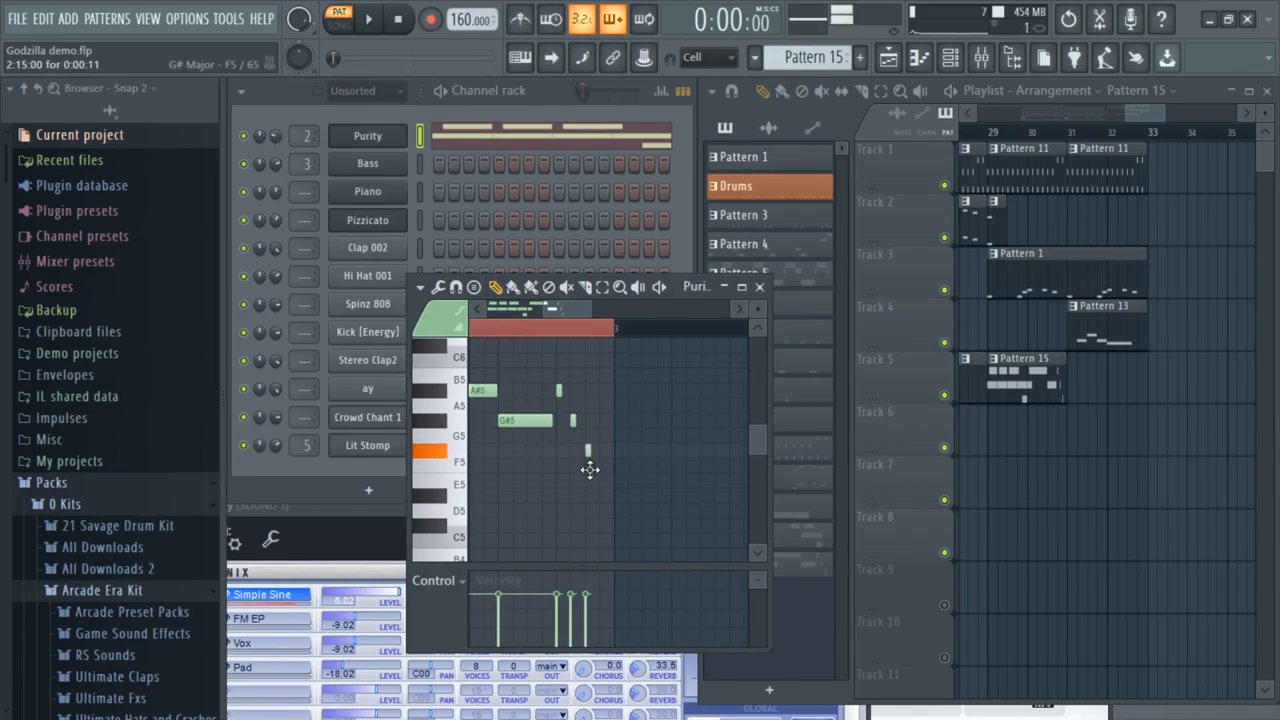
Play the arrangement from bar 25 and adjust the Purity channel volume during playback.
left_click(1040, 148)
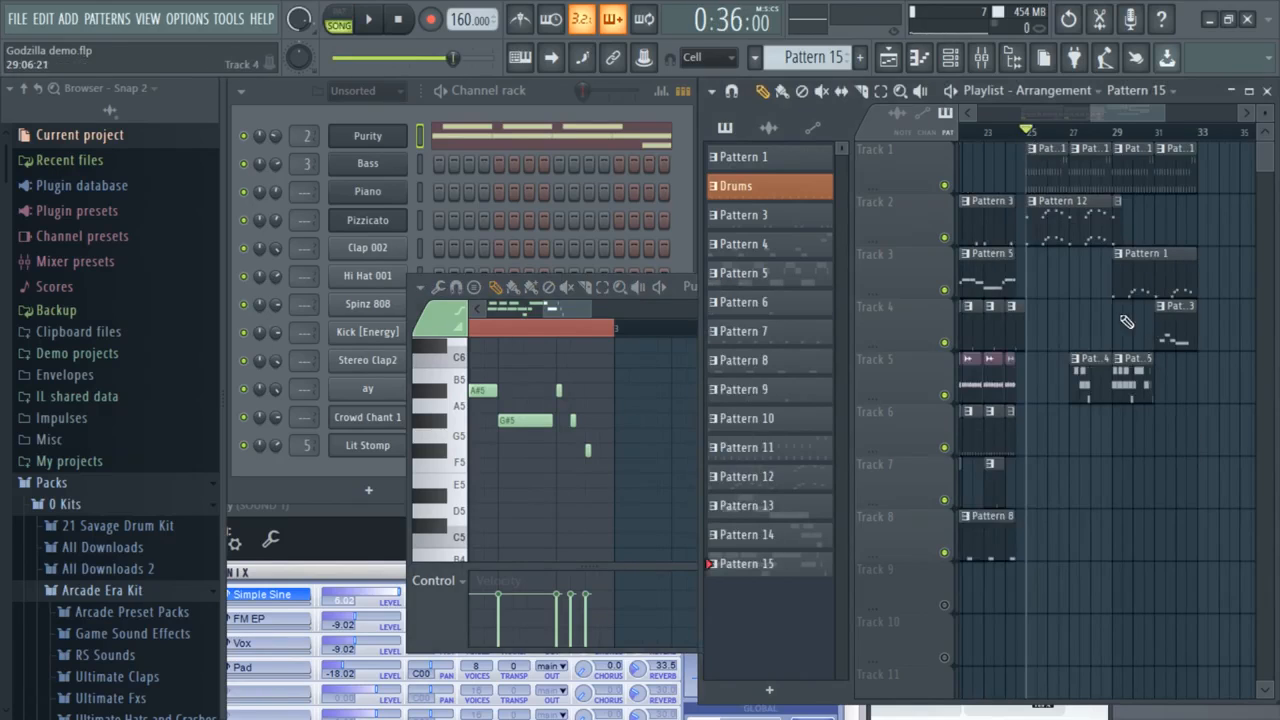
key("space")
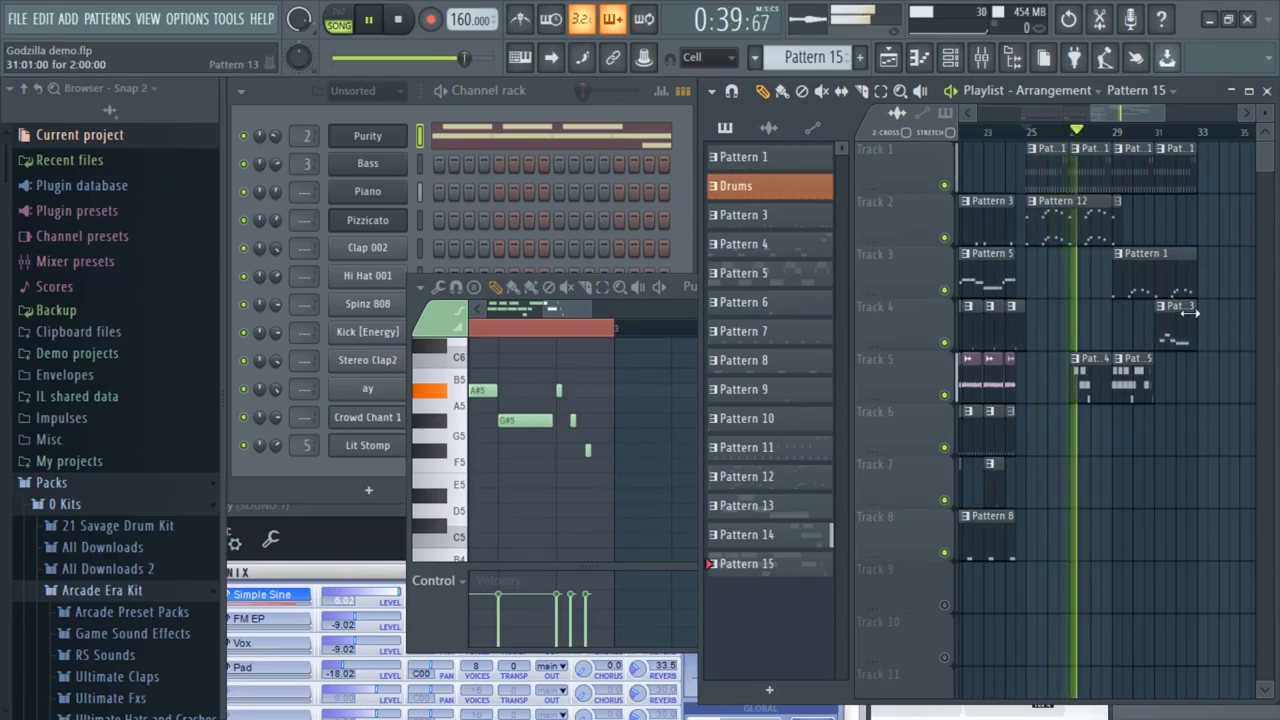
left_click(279, 135)
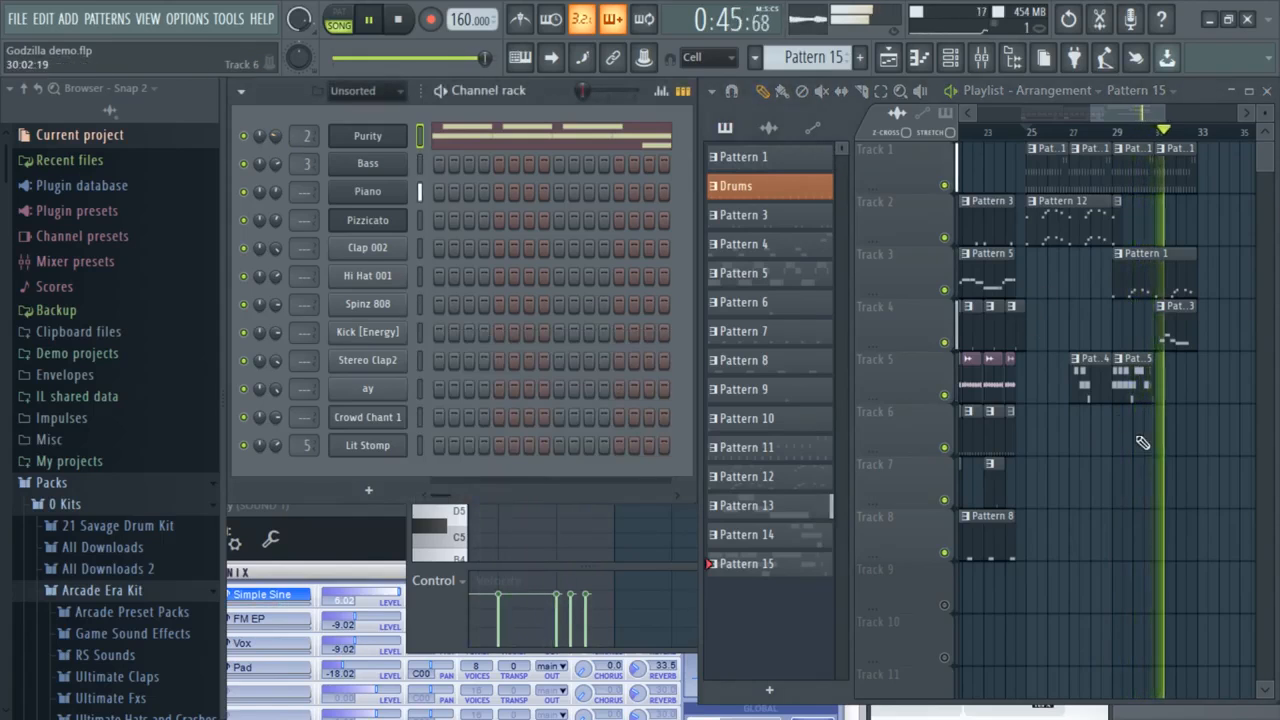
key("space")
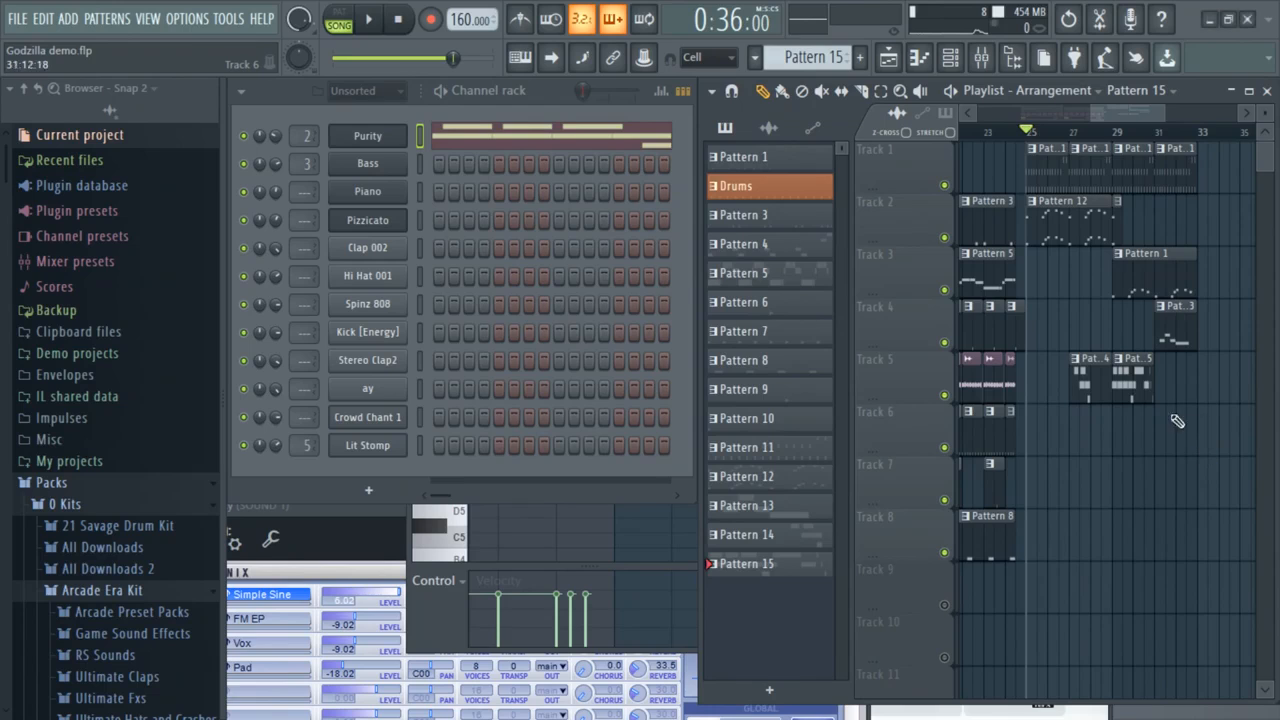
Slice the Pattern 1 clip on Track 1 at bar 9 and copy bars 9 to 17 of Tracks 1 to 8 to bar 33.
left_click_drag(1163, 111, 1005, 118)
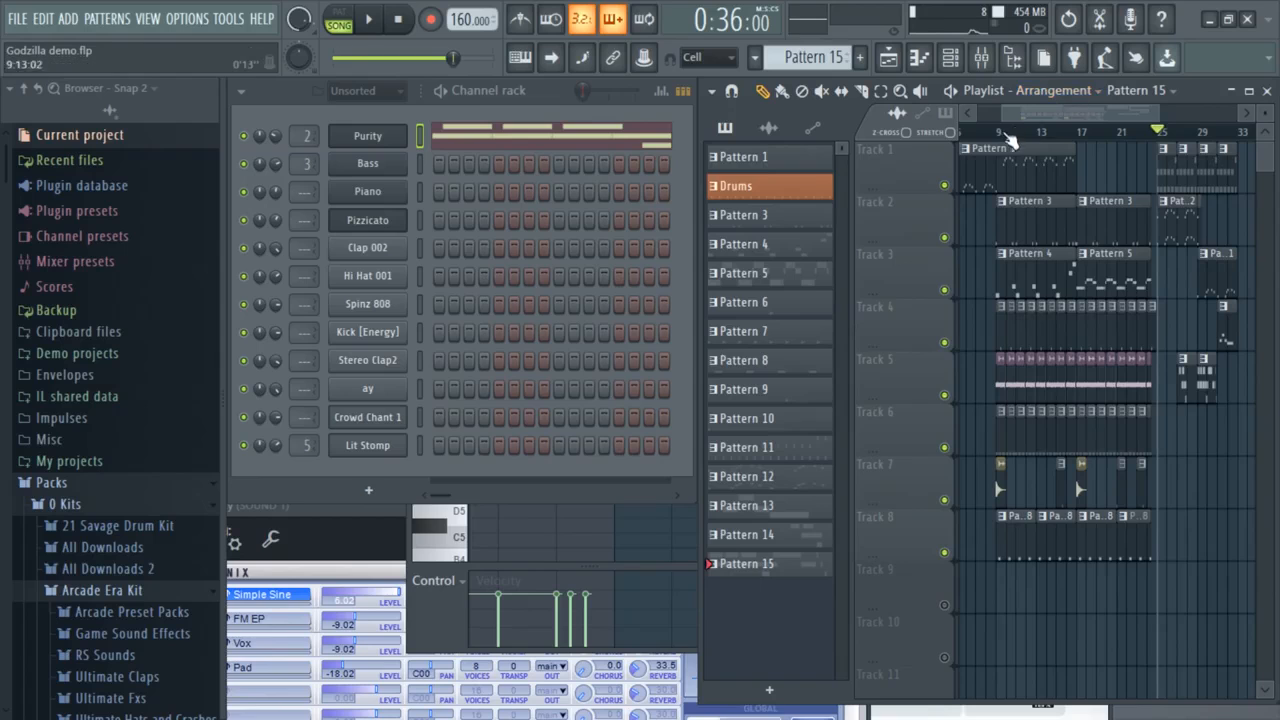
left_click_drag(998, 545, 1094, 160)
left_click(861, 91)
left_click_drag(998, 146, 998, 192)
mouse_move(1002, 530)
left_mouse_down()
mouse_move(1038, 205)
mouse_move(1091, 155)
left_mouse_up()
left_click(763, 92)
left_click(1213, 386)
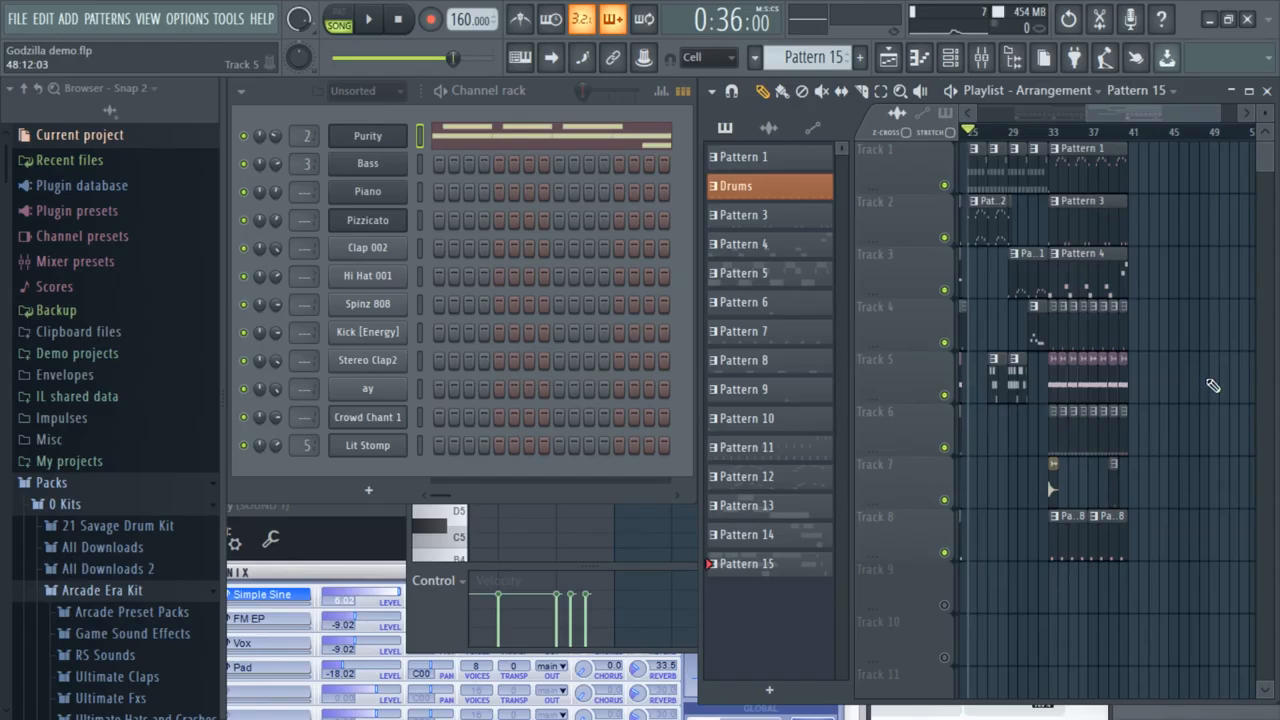
Move the four Pattern 11 clips from Track 1 to Track 9 and copy them to bar 33.
left_click(1040, 177)
left_click_drag(1041, 178, 996, 160)
left_click_drag(1073, 160, 1074, 580)
left_click(1180, 557)
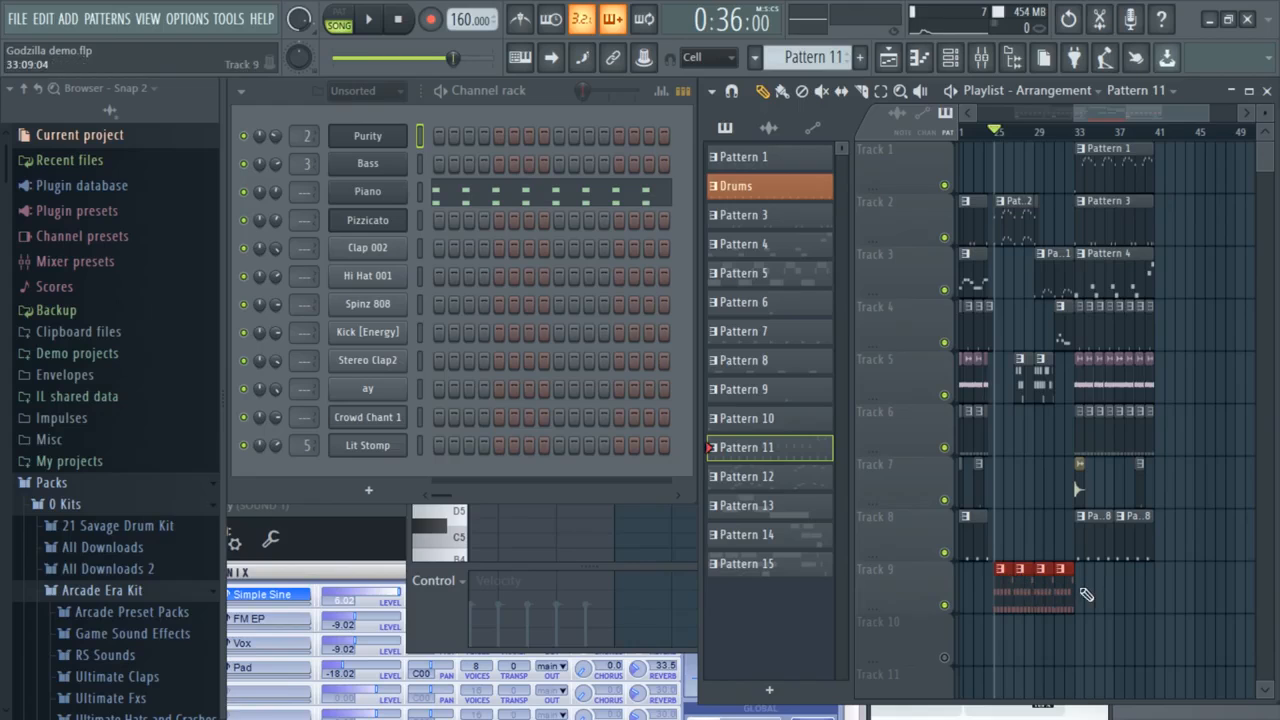
left_click_drag(1068, 584, 1145, 583)
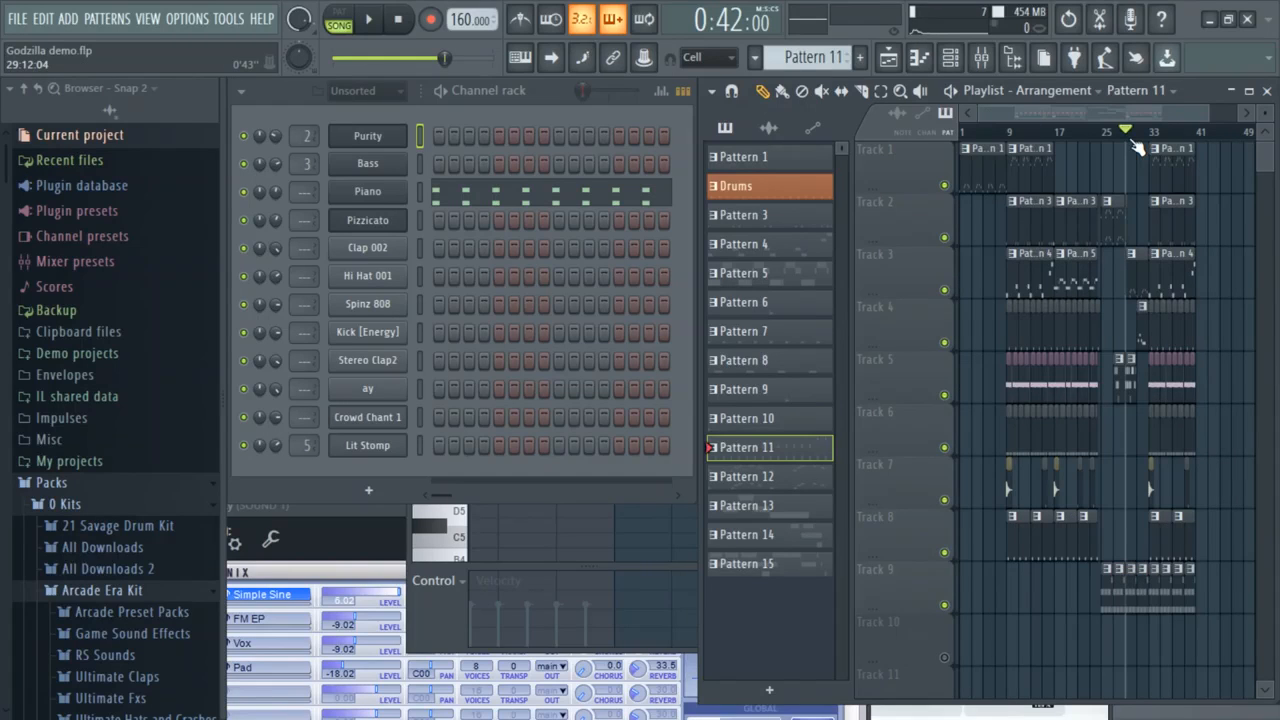
Play the arrangement from bar 29 and again from bar 31 to check the transition into bar 33.
key("space")
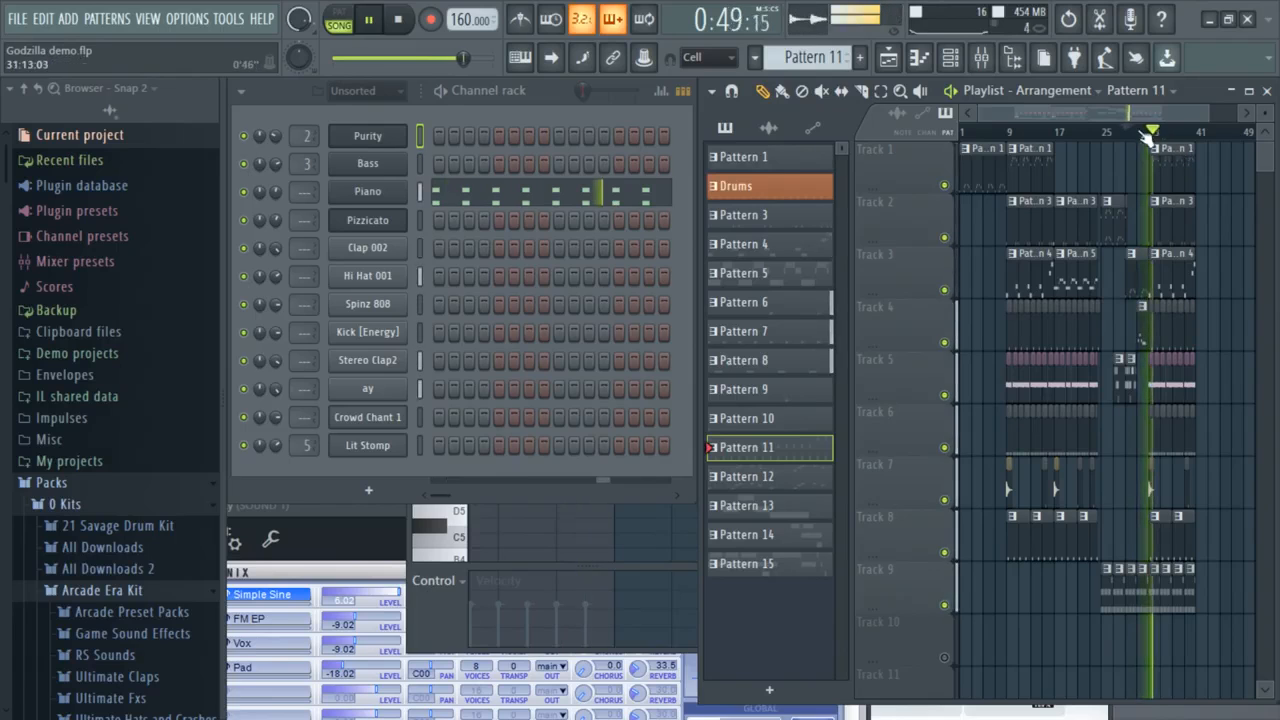
left_click_drag(1025, 109, 1156, 104)
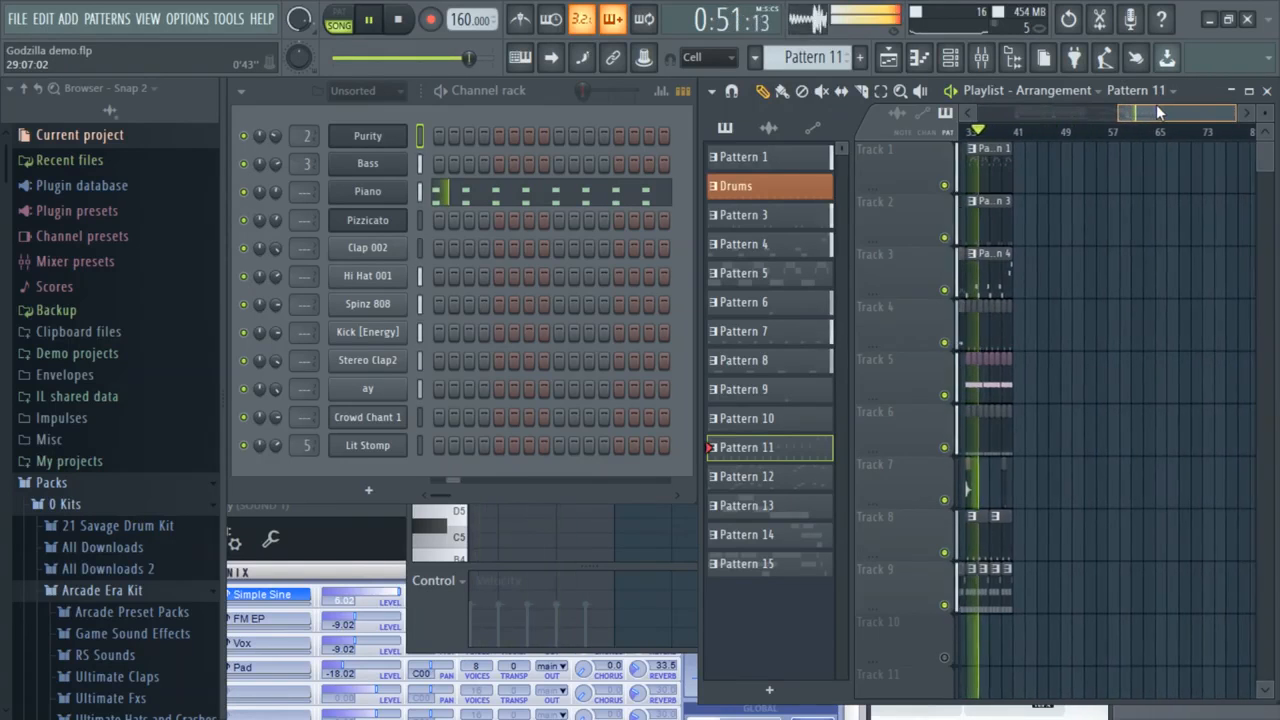
left_click_drag(1234, 108, 1168, 110)
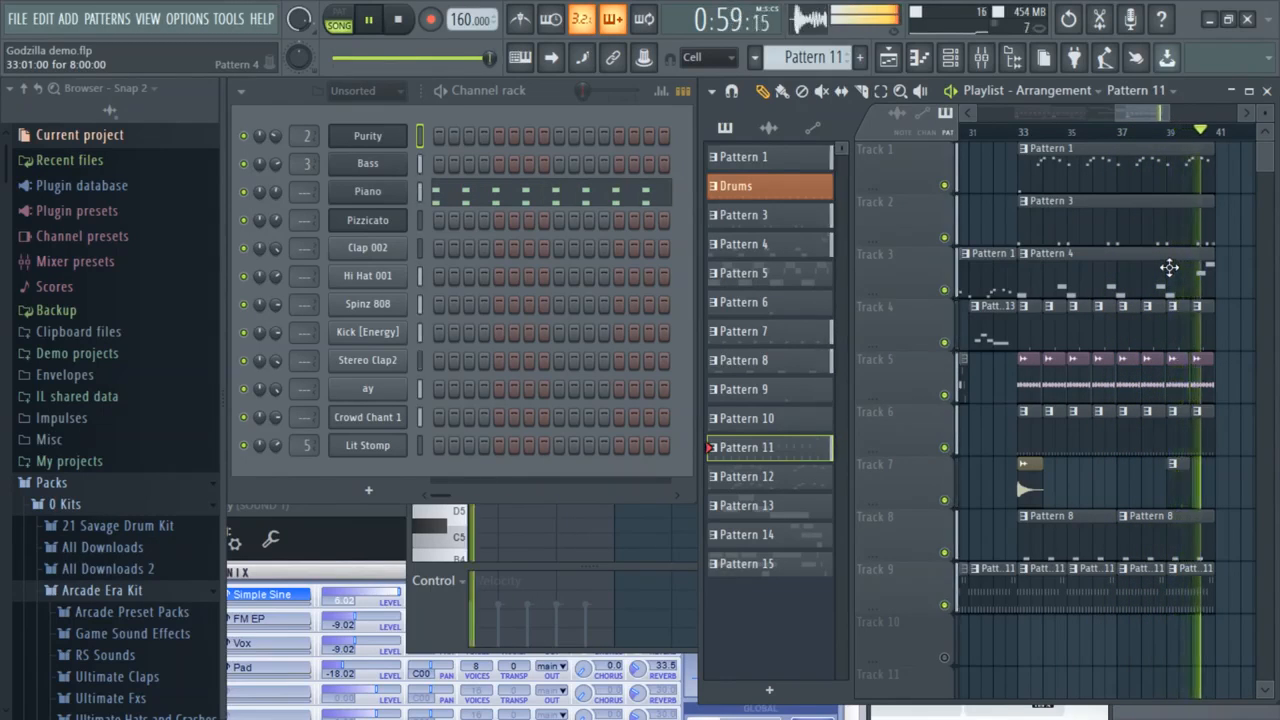
key("space")
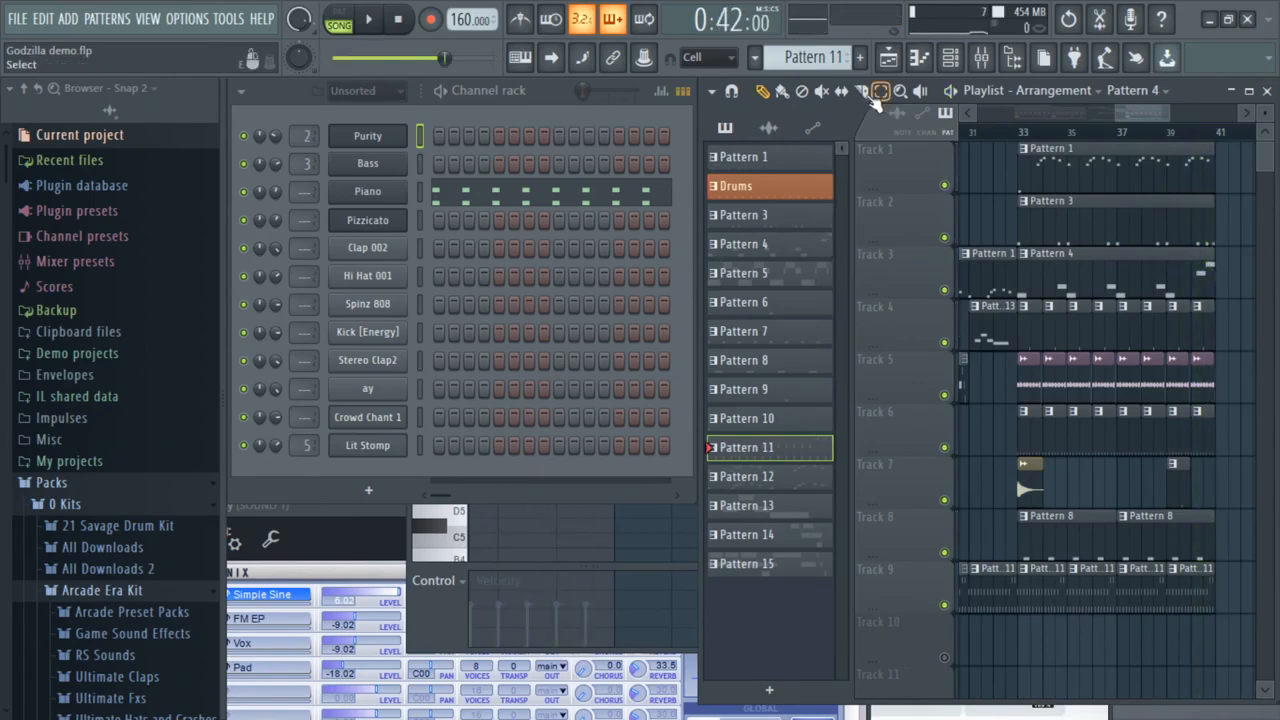
left_click(975, 133)
key("space")
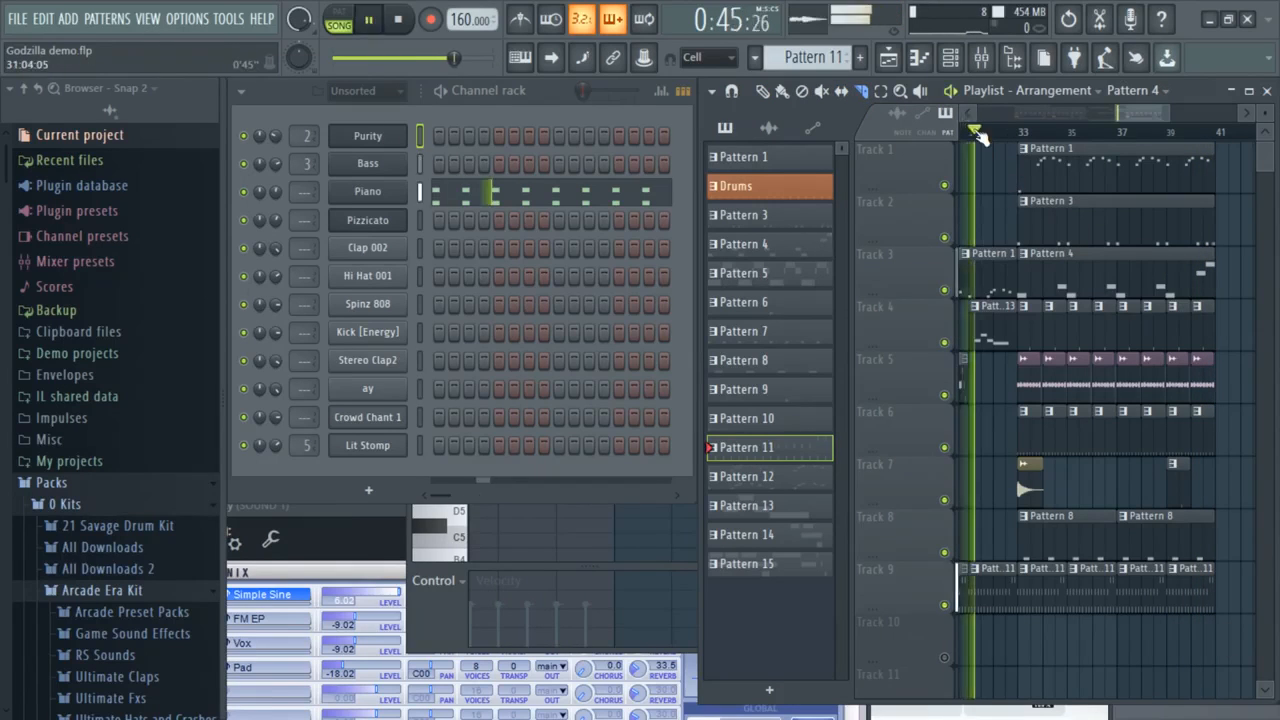
key("space")
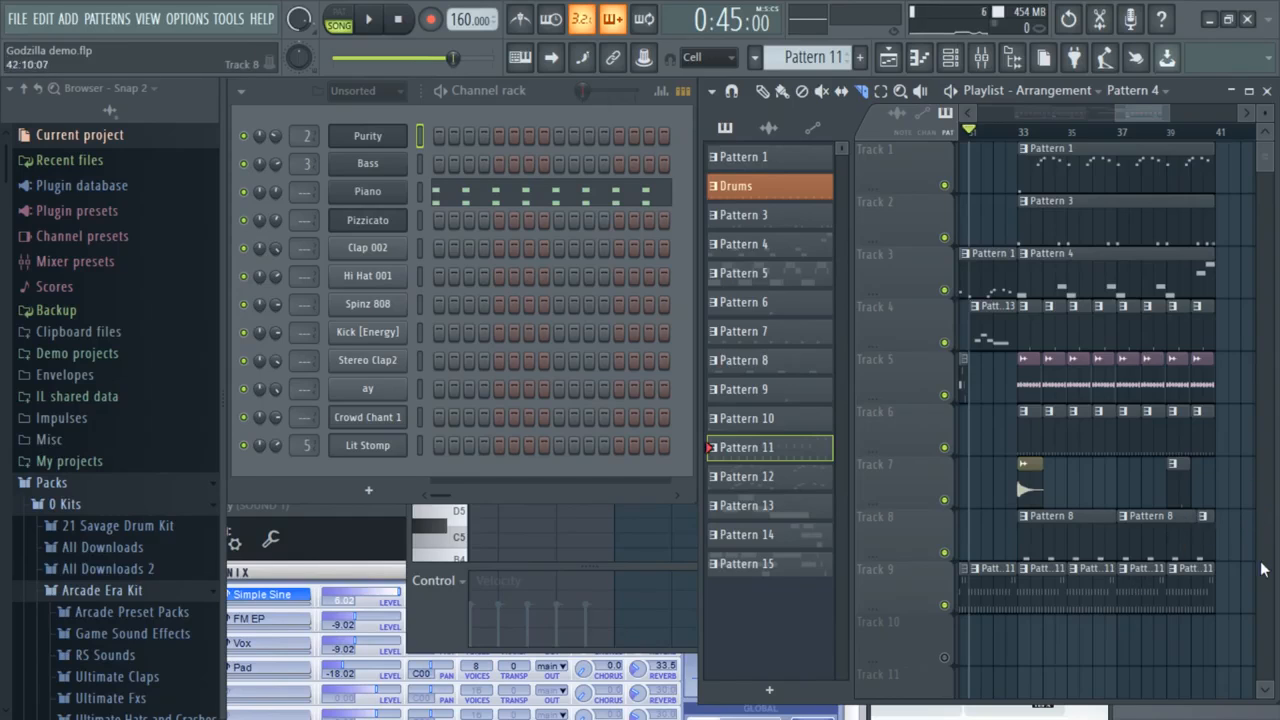
Slice the last half bar before bar 41 off the clips on Tracks 2 to 6 and 8 and copy those pieces just before bar 33.
left_click_drag(1220, 553, 1226, 240)
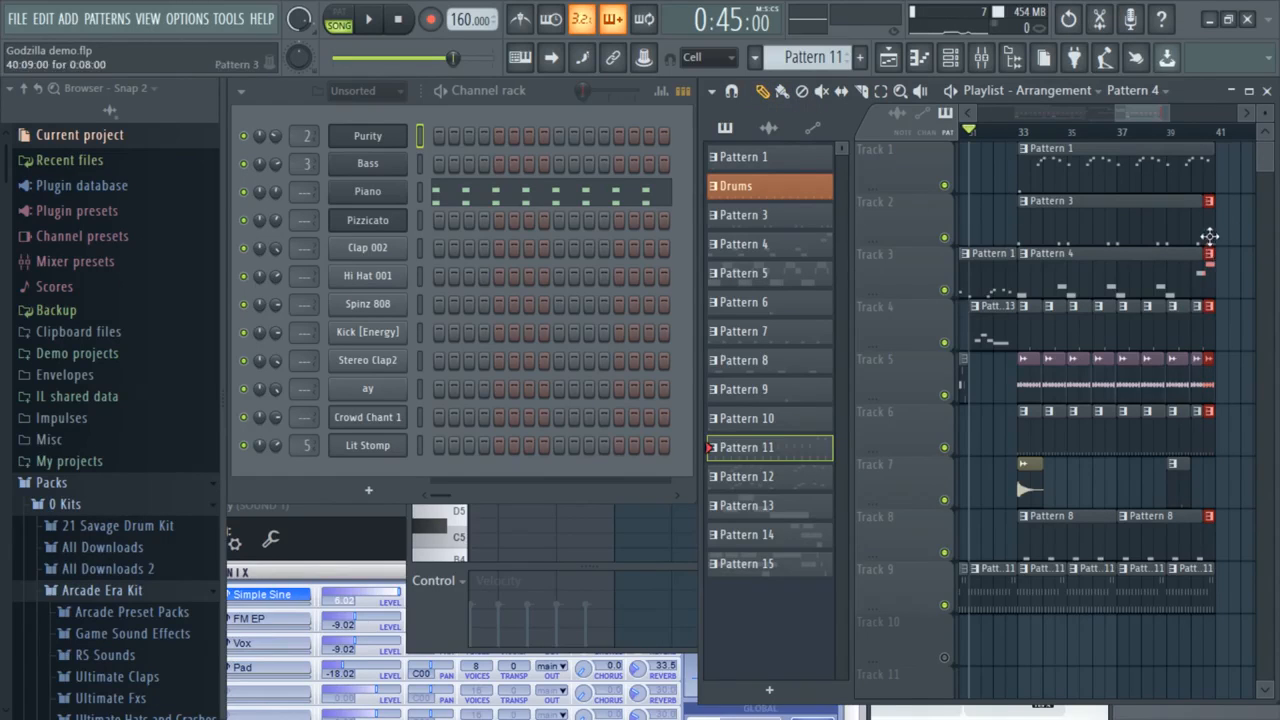
left_click_drag(1207, 227, 1010, 219)
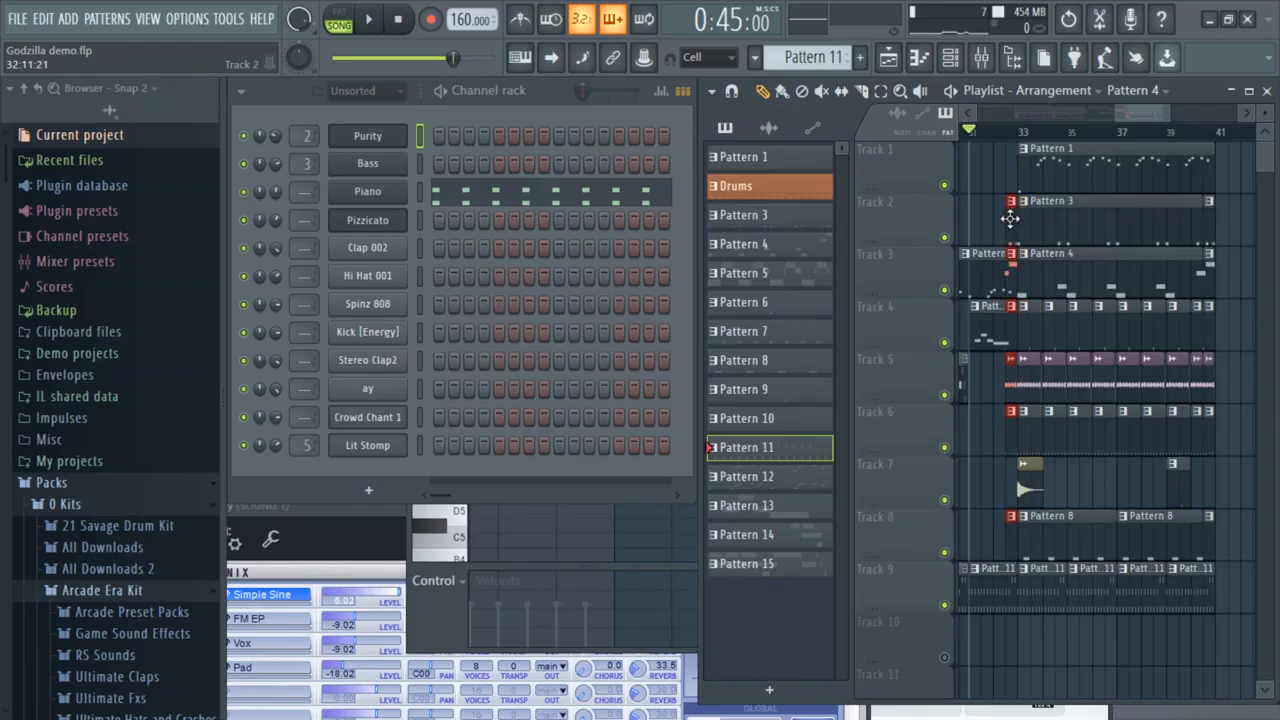
left_click(1000, 402, "ctrl")
key("space")
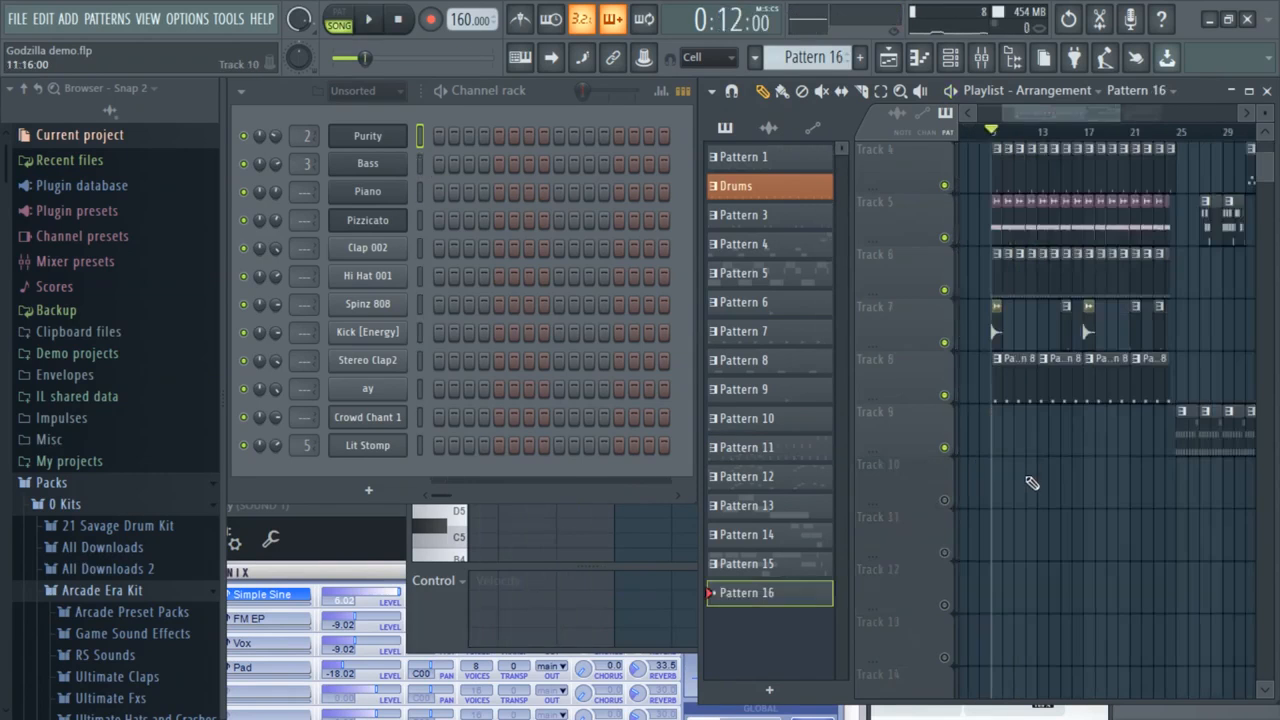
Place a Pattern 16 clip at bar 12 on Track 10 and open the piano roll of Hi Hat 001.
left_click(944, 501)
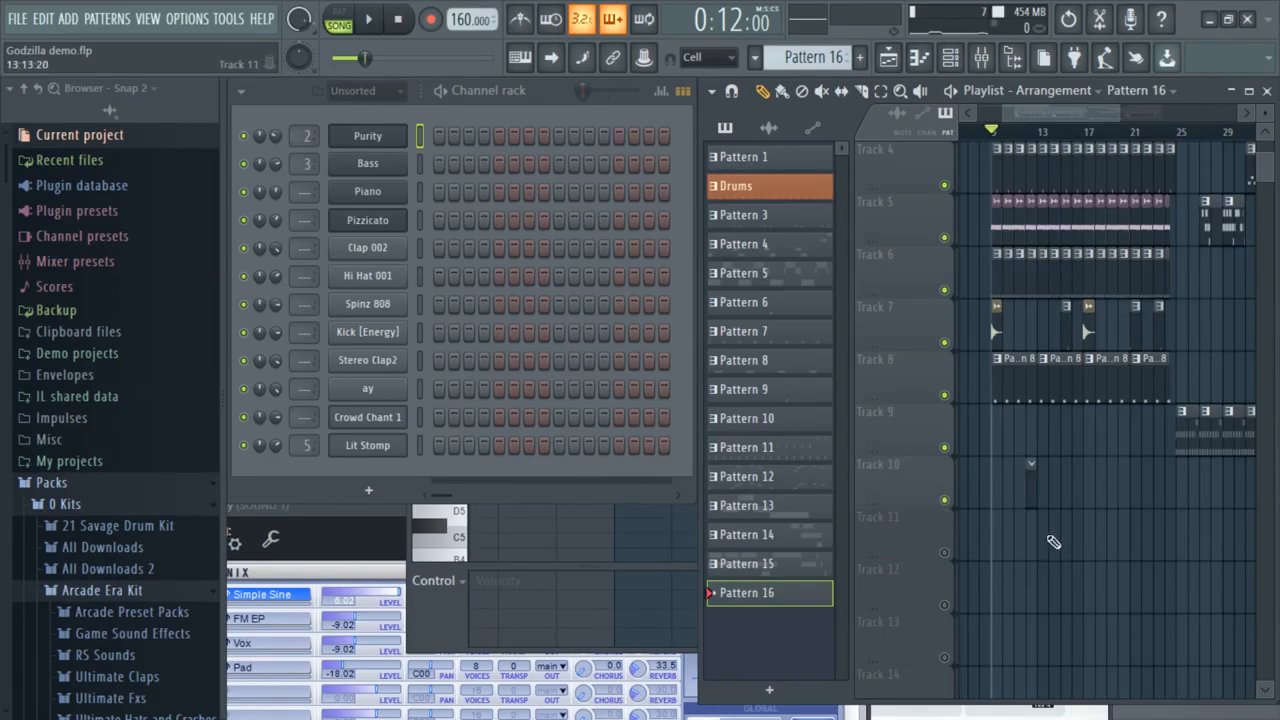
left_click(1040, 132)
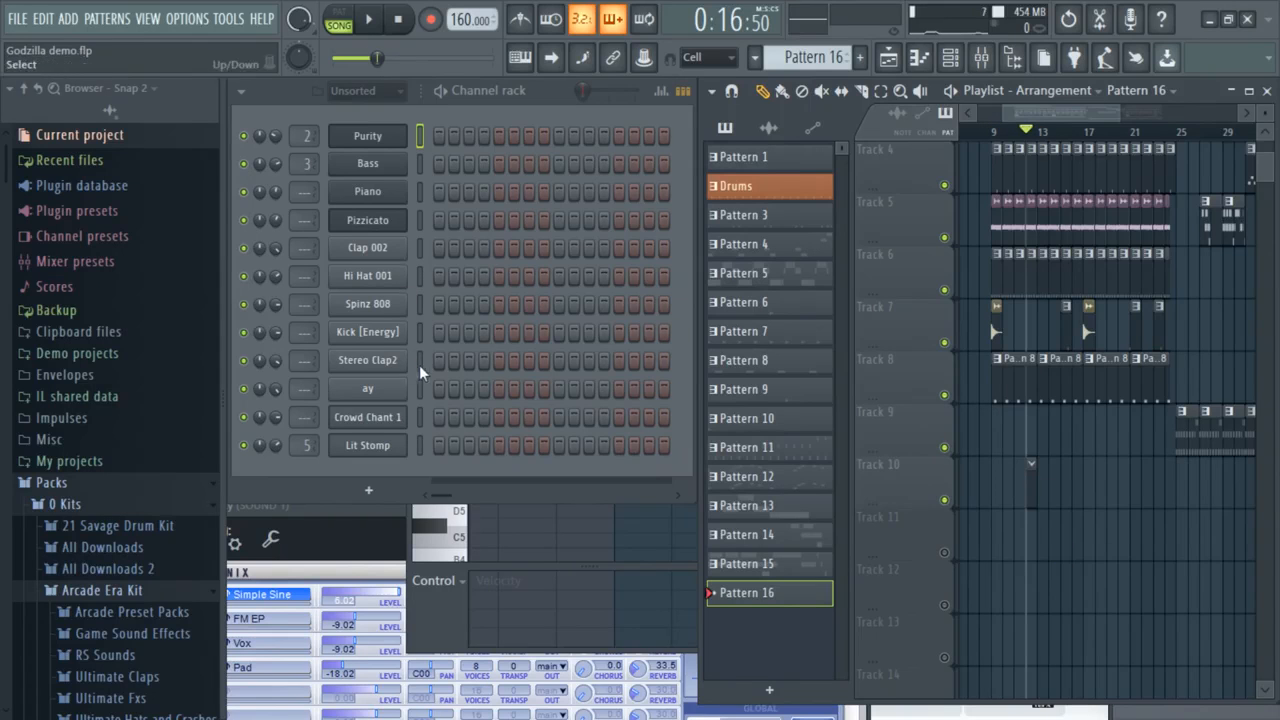
right_click(382, 285)
left_click(450, 280)
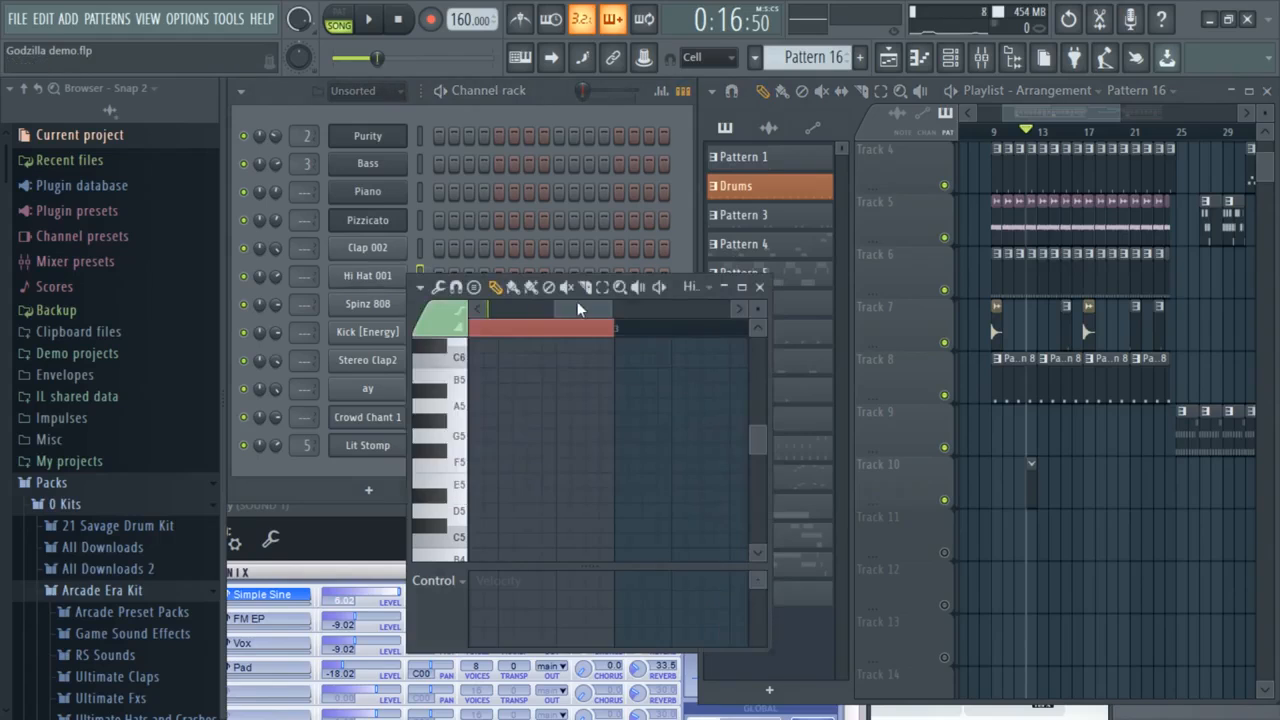
Add a C5 hi-hat note in Pattern 16 that fills only the last beat of bar 2.
left_click_drag(557, 310, 634, 311)
left_click(607, 465)
mouse_move(607, 465)
left_mouse_down()
mouse_move(626, 451)
mouse_move(603, 451)
mouse_move(645, 452)
left_mouse_up()
right_click(622, 453)
scroll(617, 471, "down", 2)
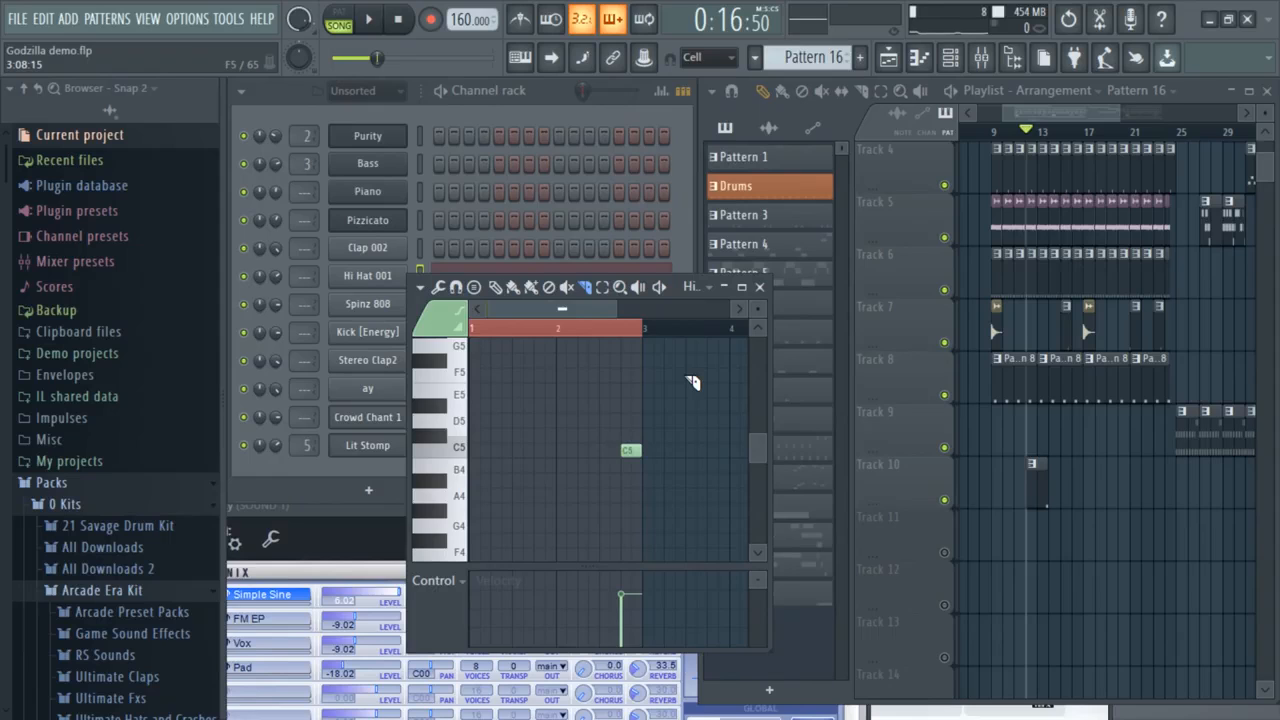
Chop the C5 hi-hat note into a fast roll with the default chopper pattern and listen to it.
key("alt+u")
key("space")
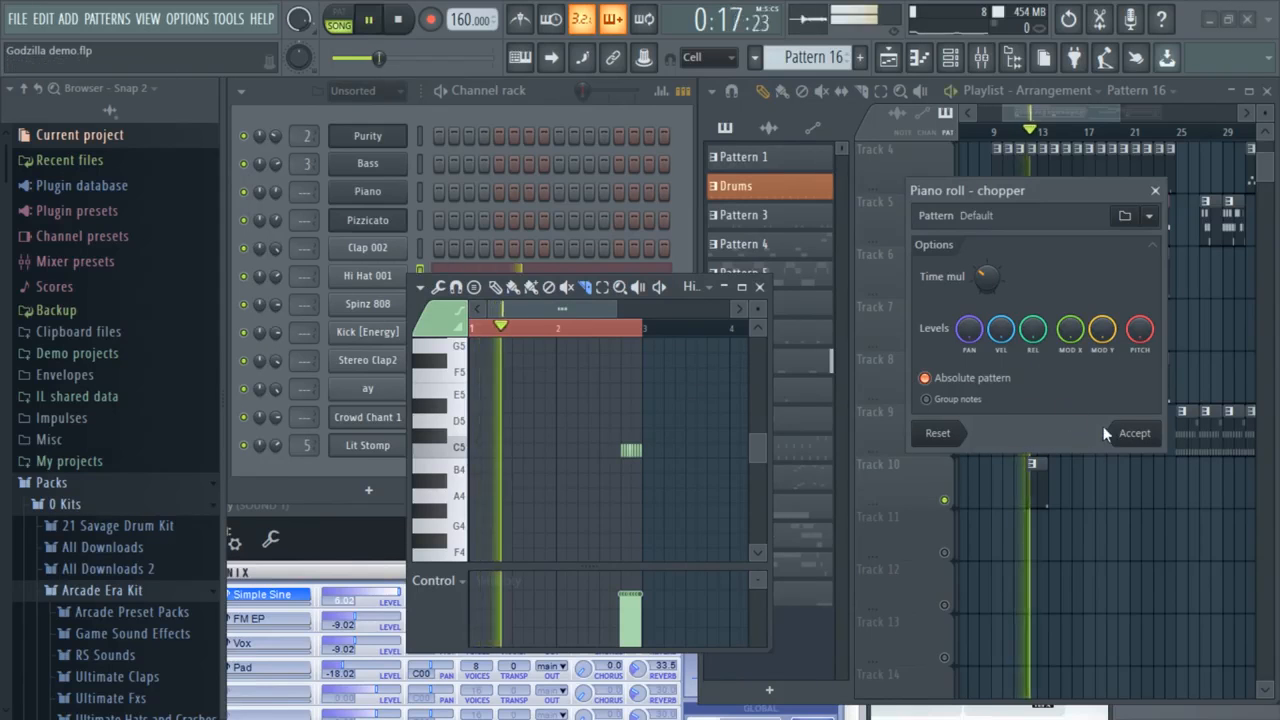
left_click(1132, 433)
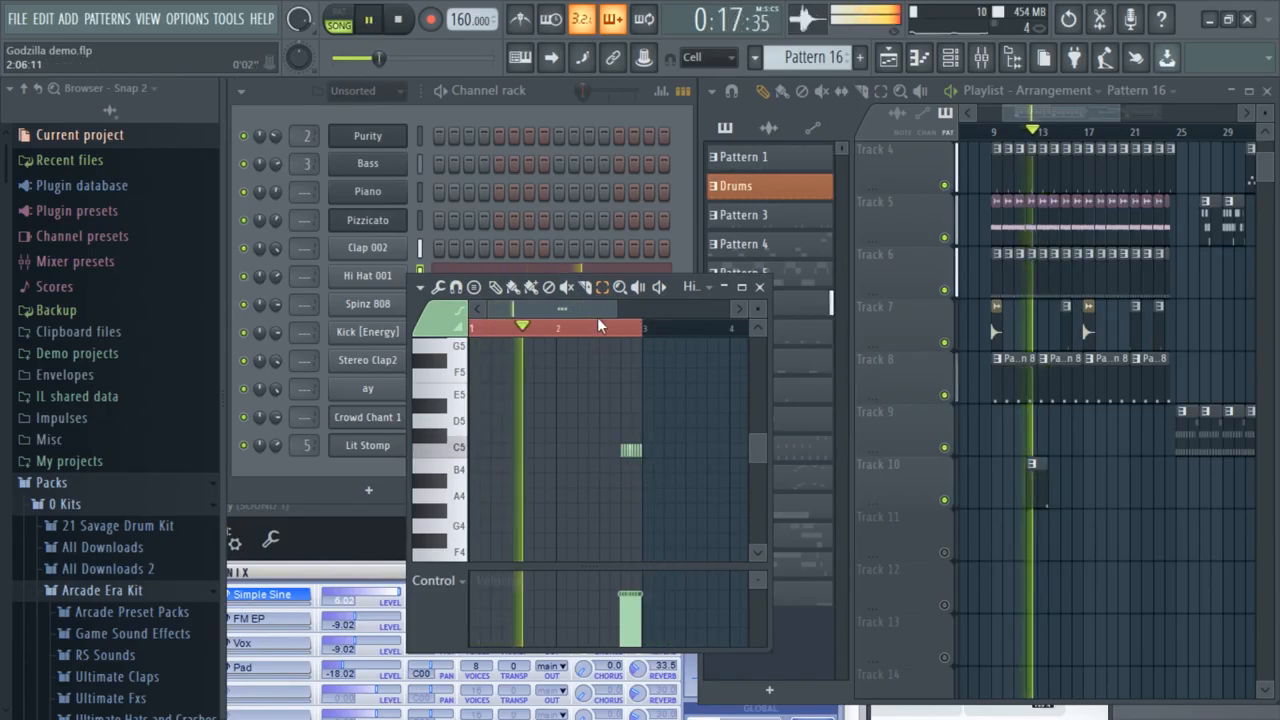
key("space")
Move the Pattern 16 clip on Track 10 to bar 11, audition it, and copy it to bars 15, 19 and 23.
left_click_drag(1035, 490, 1027, 492)
key("space")
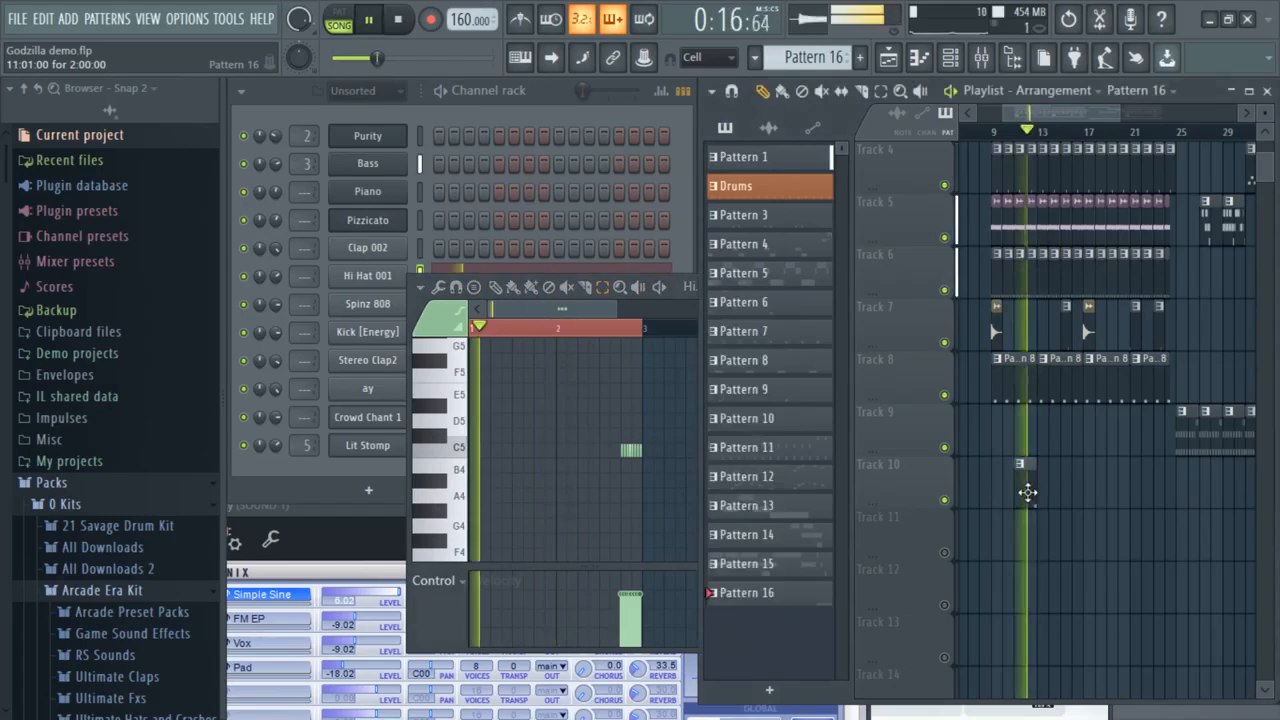
left_click(660, 478)
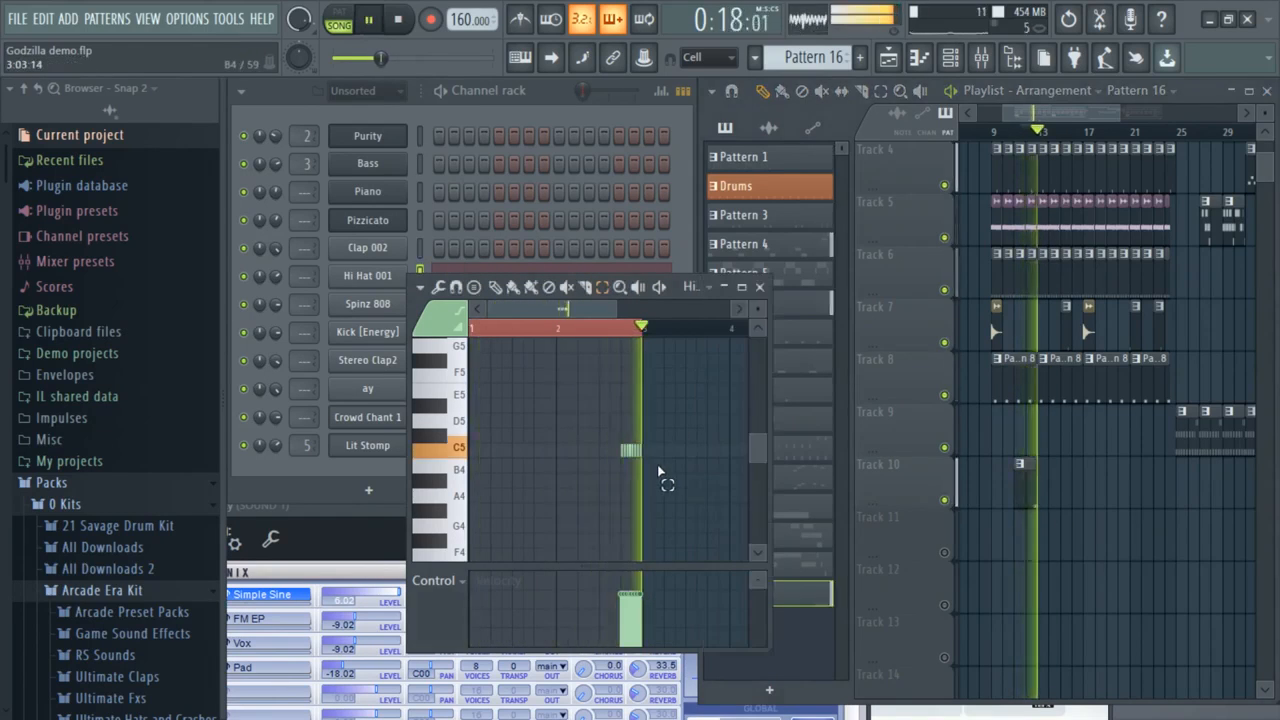
key("space")
key("space")
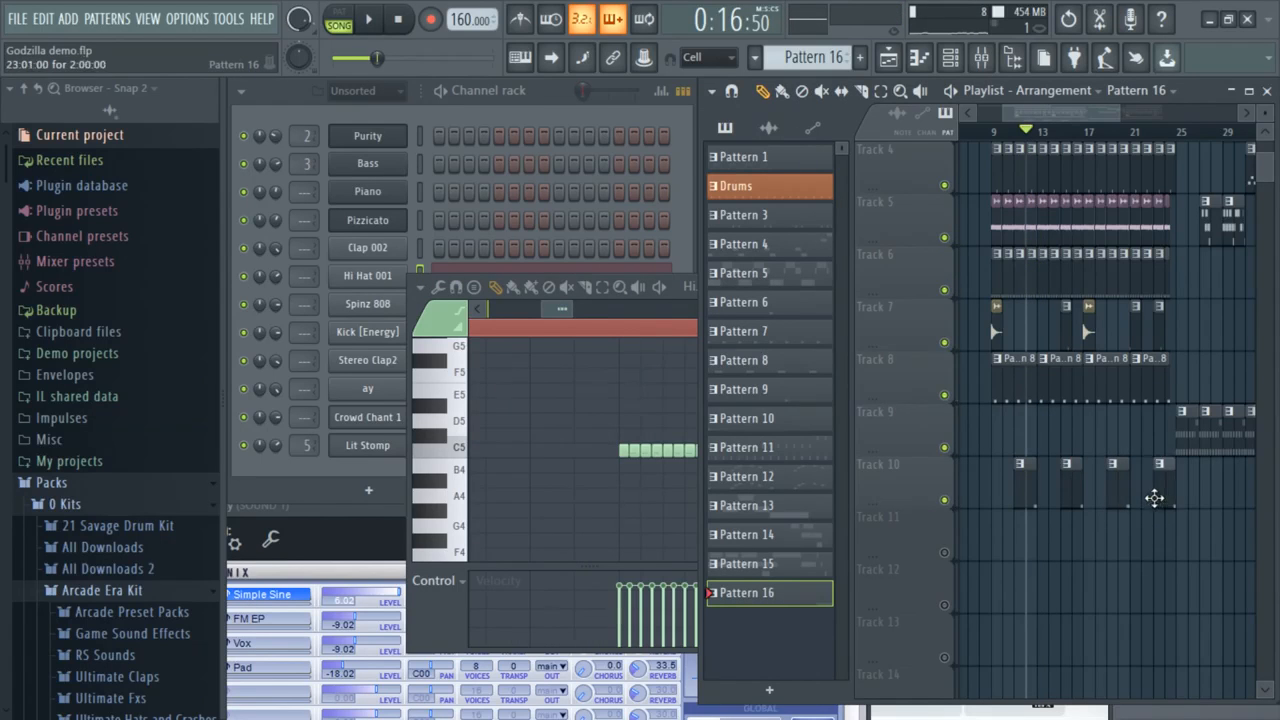
Play the arrangement from bar 9 and slightly lower the velocities of the chopped hi-hat notes in Pattern 16.
left_click(992, 133)
key("space")
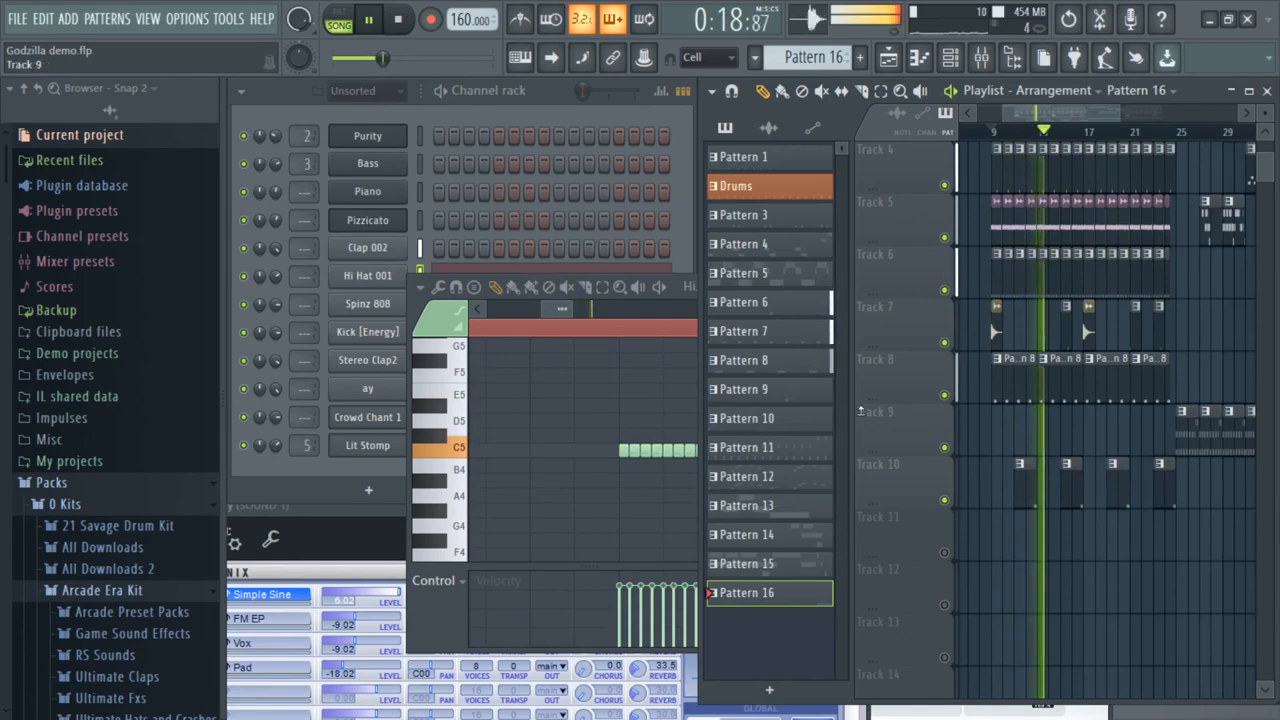
mouse_move(630, 588)
left_mouse_down()
mouse_move(708, 590)
mouse_move(684, 590)
left_mouse_up()
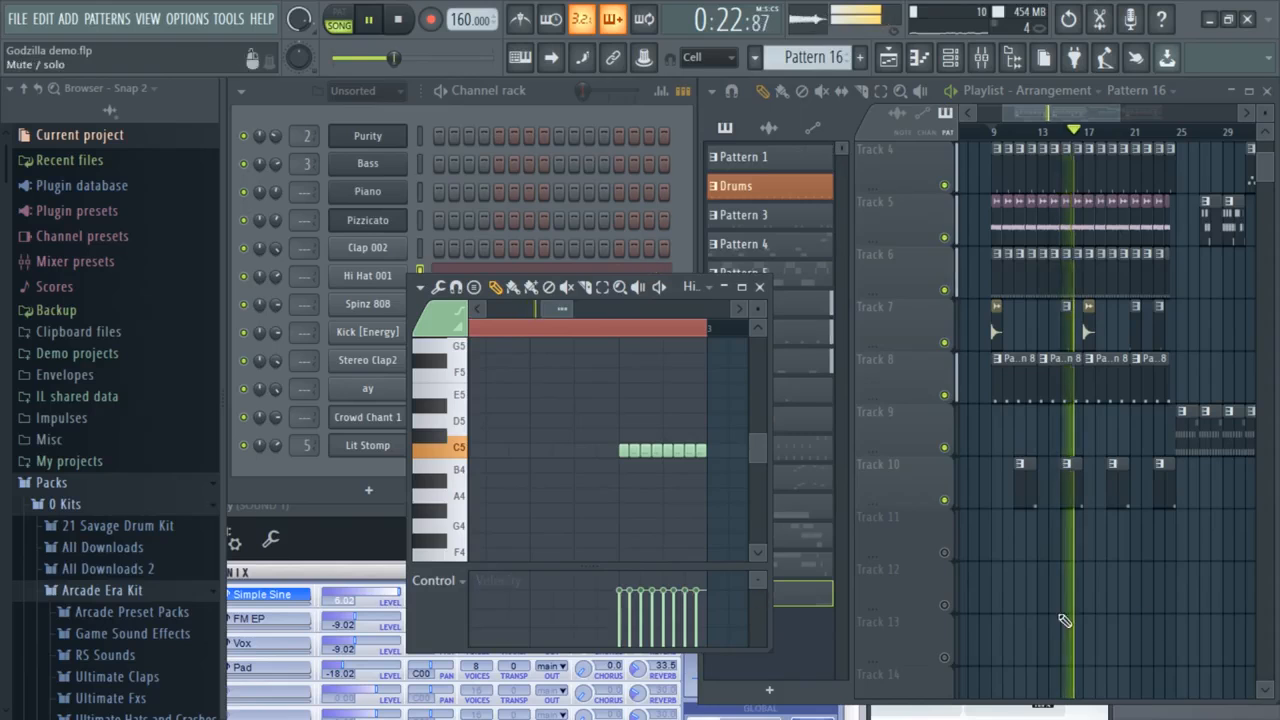
left_click(1148, 620)
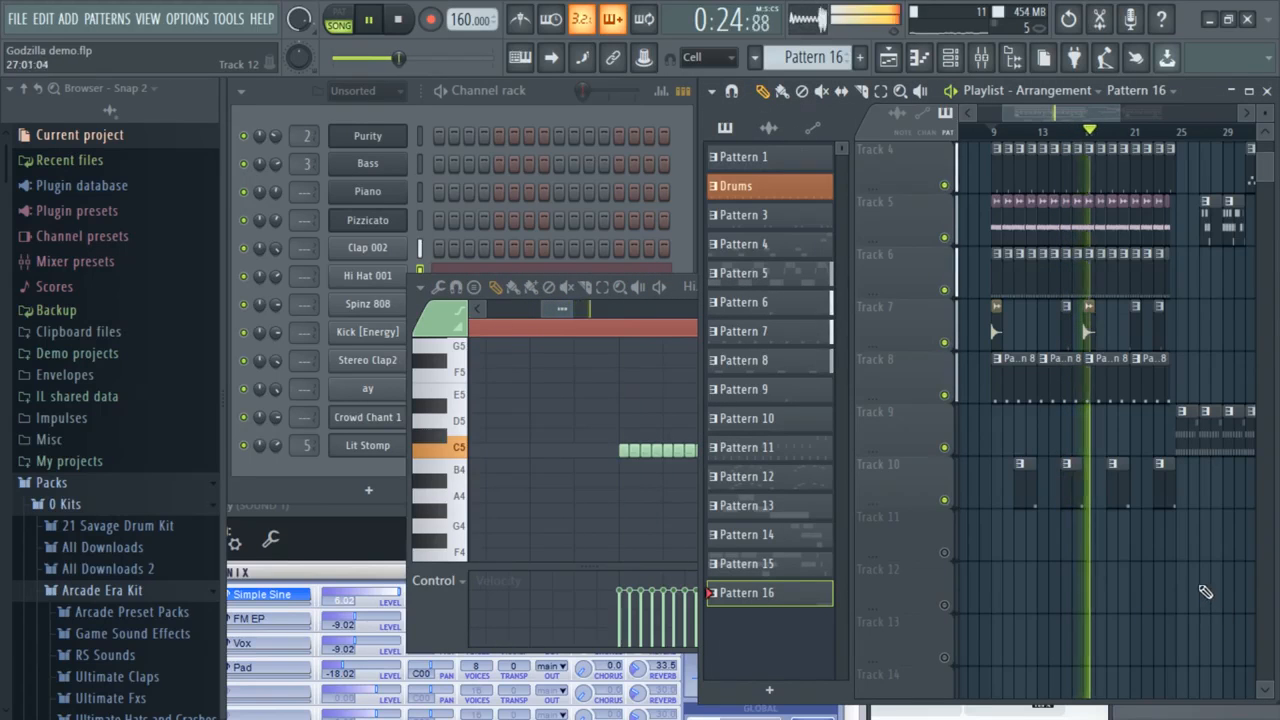
key("space")
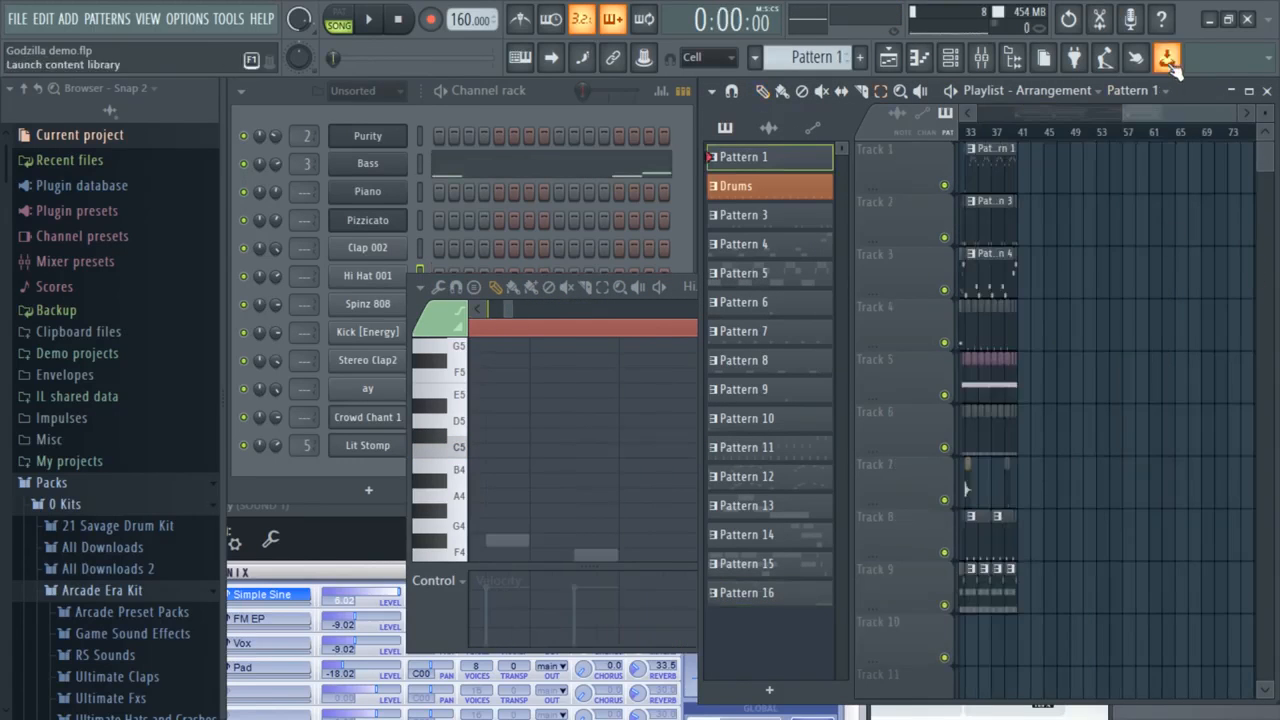
Duplicate all clips between bars 9 and 41 on Tracks 1 to 10 so that the copy starts at bar 41.
left_click_drag(1140, 111, 1214, 112)
scroll(1250, 520, "left", 1)
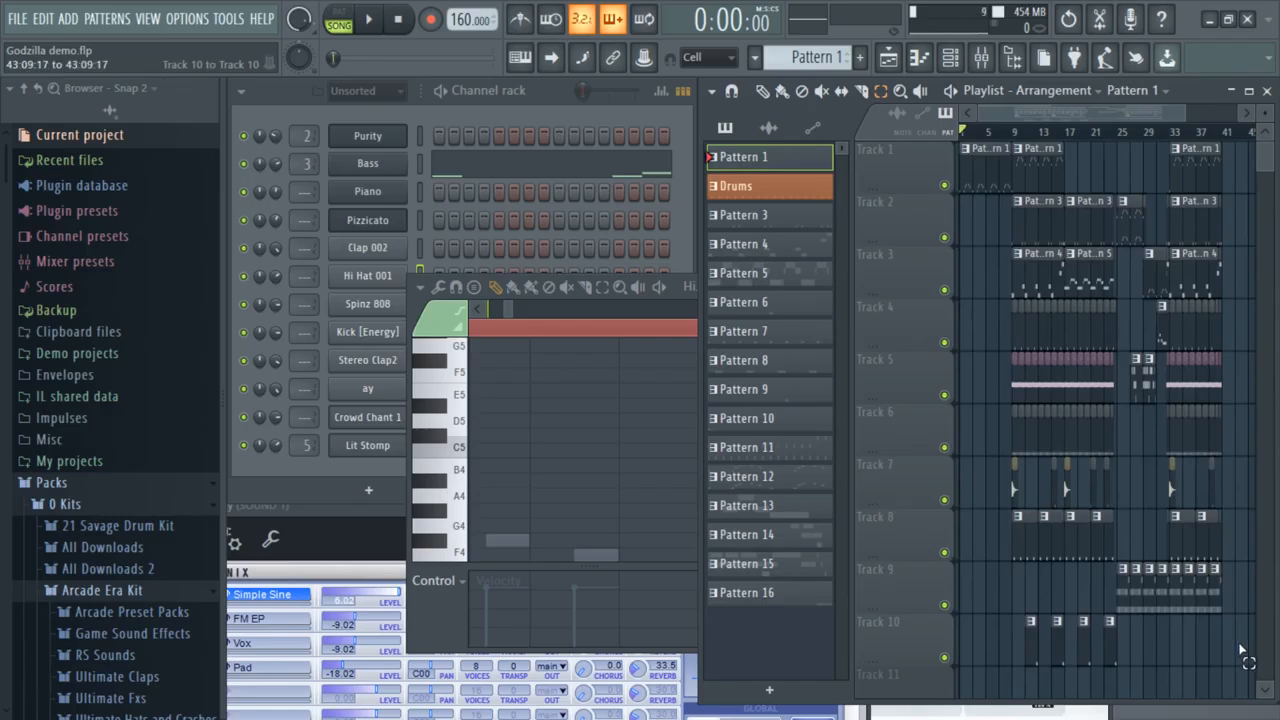
left_click_drag(1229, 558, 1016, 166)
key("ctrl+b")
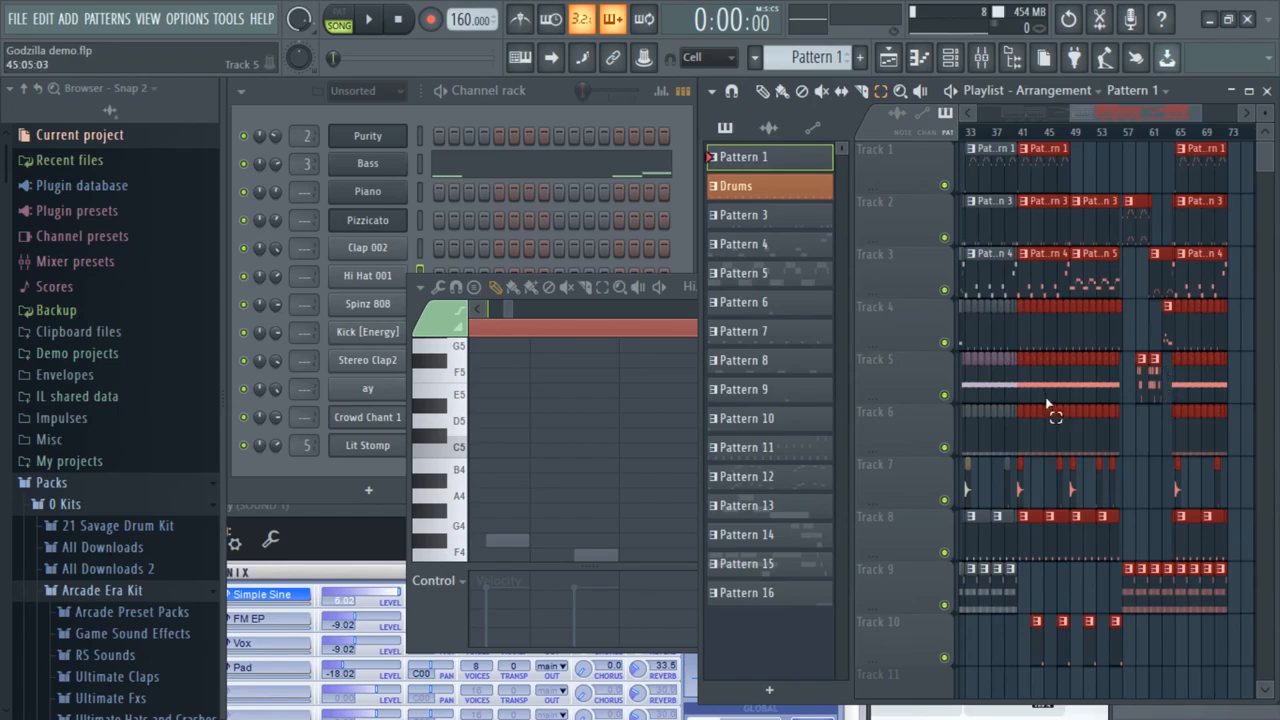
Copy the 16-bar section starting at bar 41 on Tracks 1 to 10 to bars 73 and 89.
mouse_move(1117, 658)
left_mouse_down()
mouse_move(1014, 5)
mouse_move(1022, 46)
left_mouse_up()
mouse_move(1020, 150)
left_mouse_down()
mouse_move(1066, 447)
mouse_move(1124, 646)
mouse_move(1115, 640)
left_mouse_up()
key("ctrl+b")
mouse_move(1142, 158)
left_mouse_down()
mouse_move(1230, 162)
mouse_move(1146, 166)
left_mouse_up()
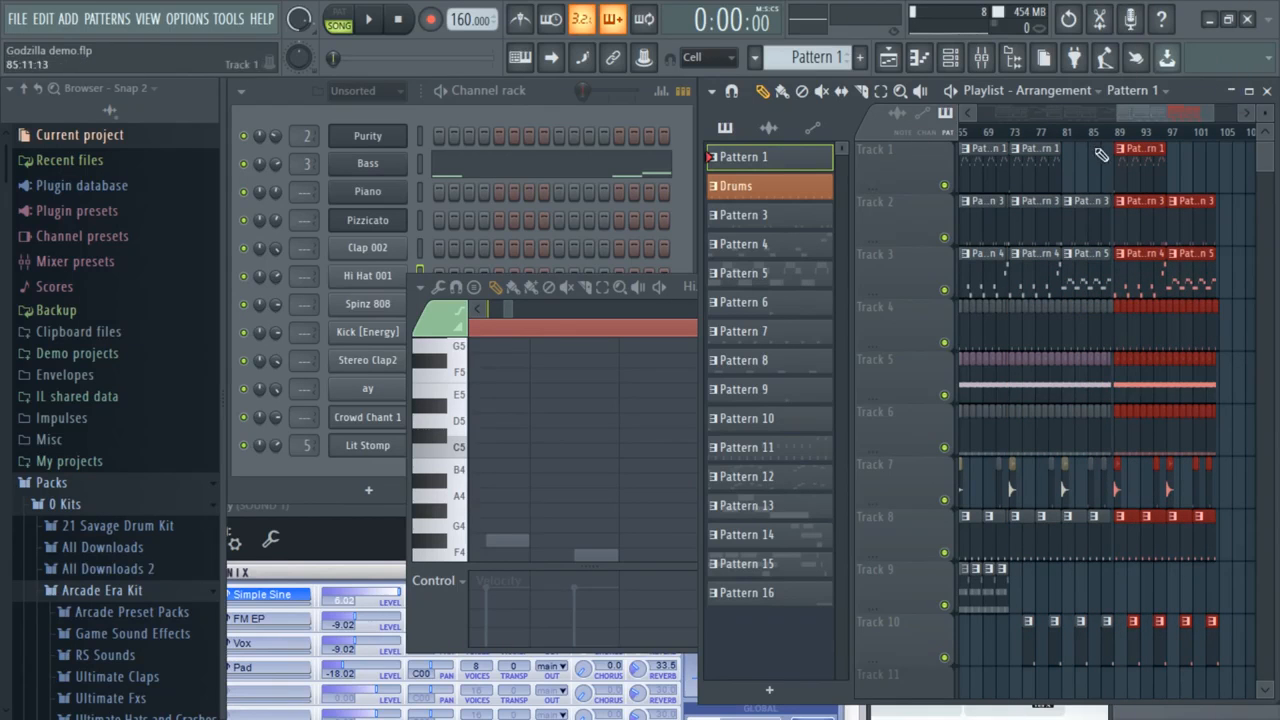
Review the extended arrangement and play it from the beginning.
left_click_drag(1115, 112, 768, 94)
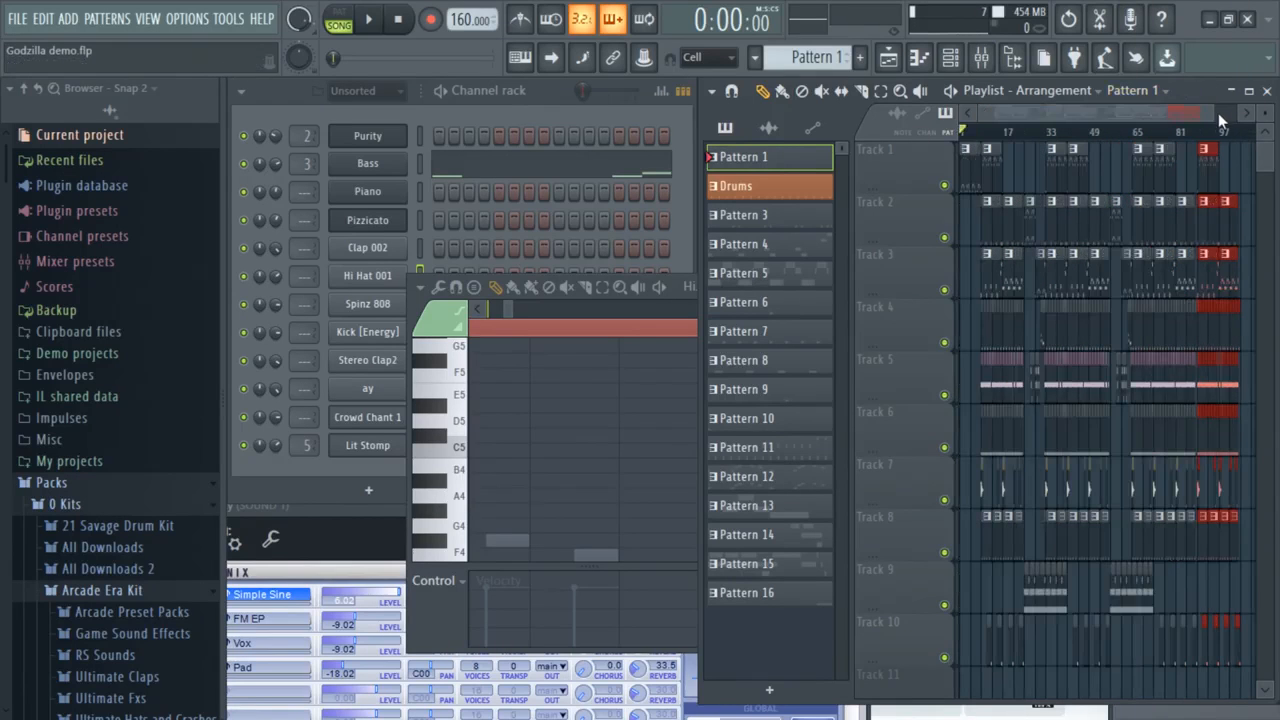
left_click_drag(1218, 113, 1020, 260)
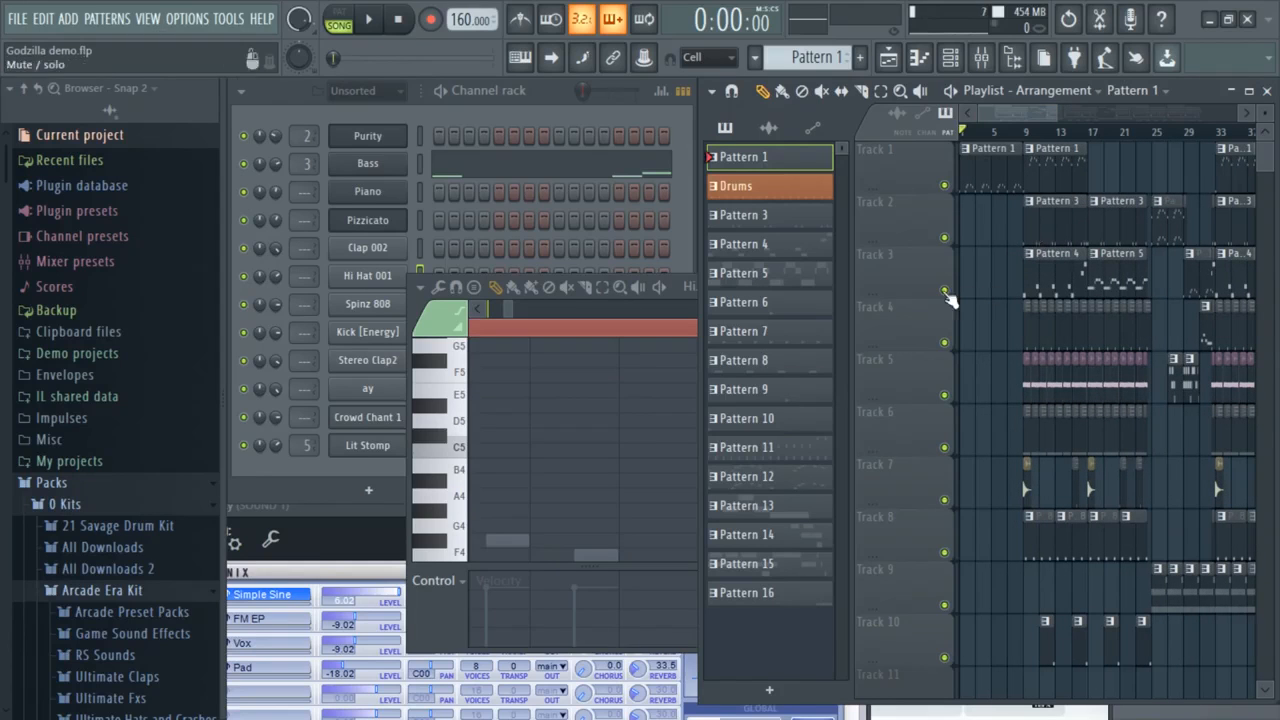
key("space")
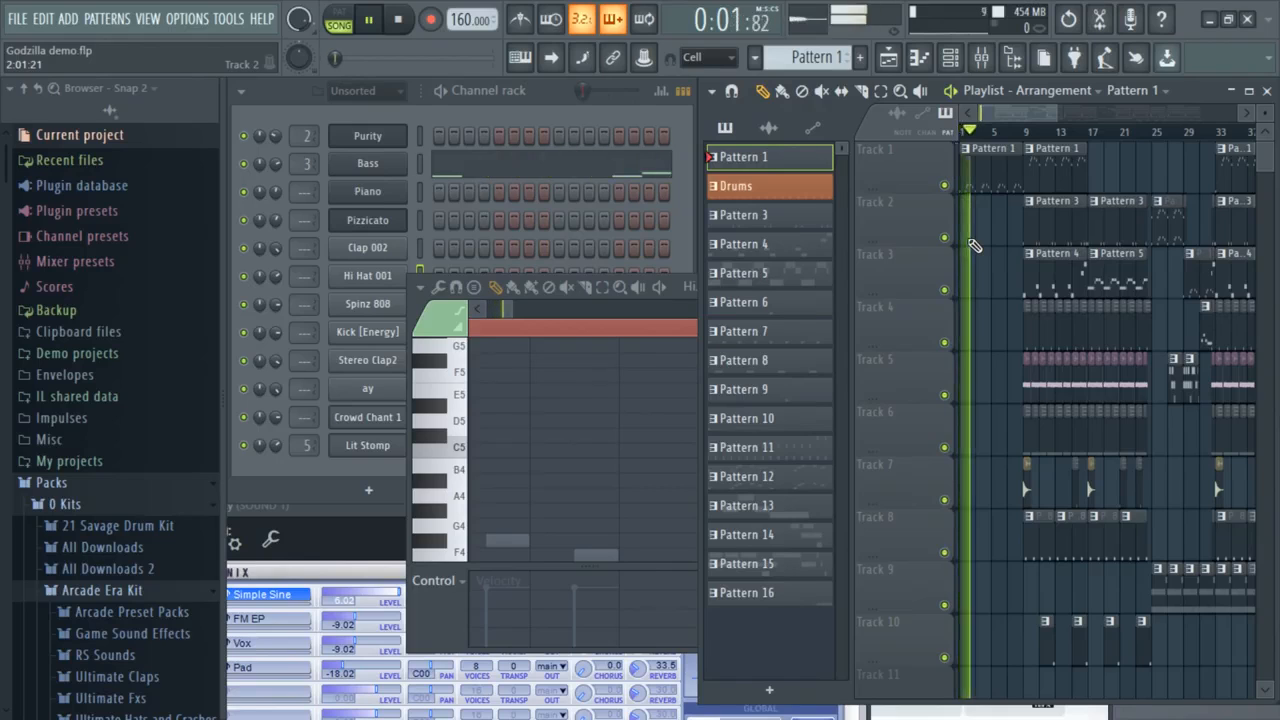